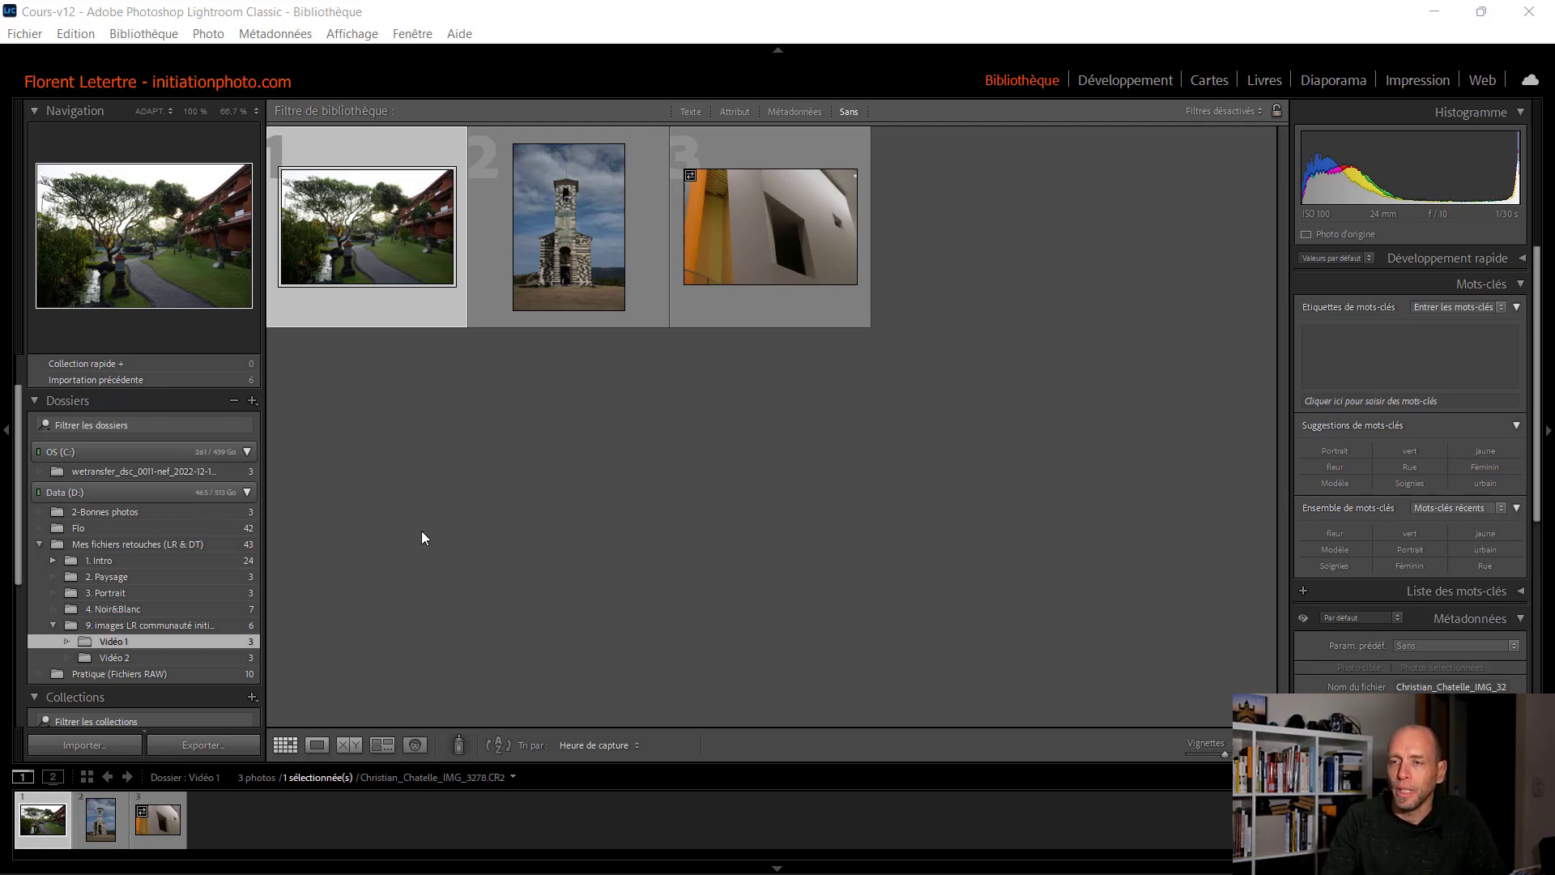
Step: Open the selected garden photo in the Développement module and display its highlight clipping
click(1100, 83)
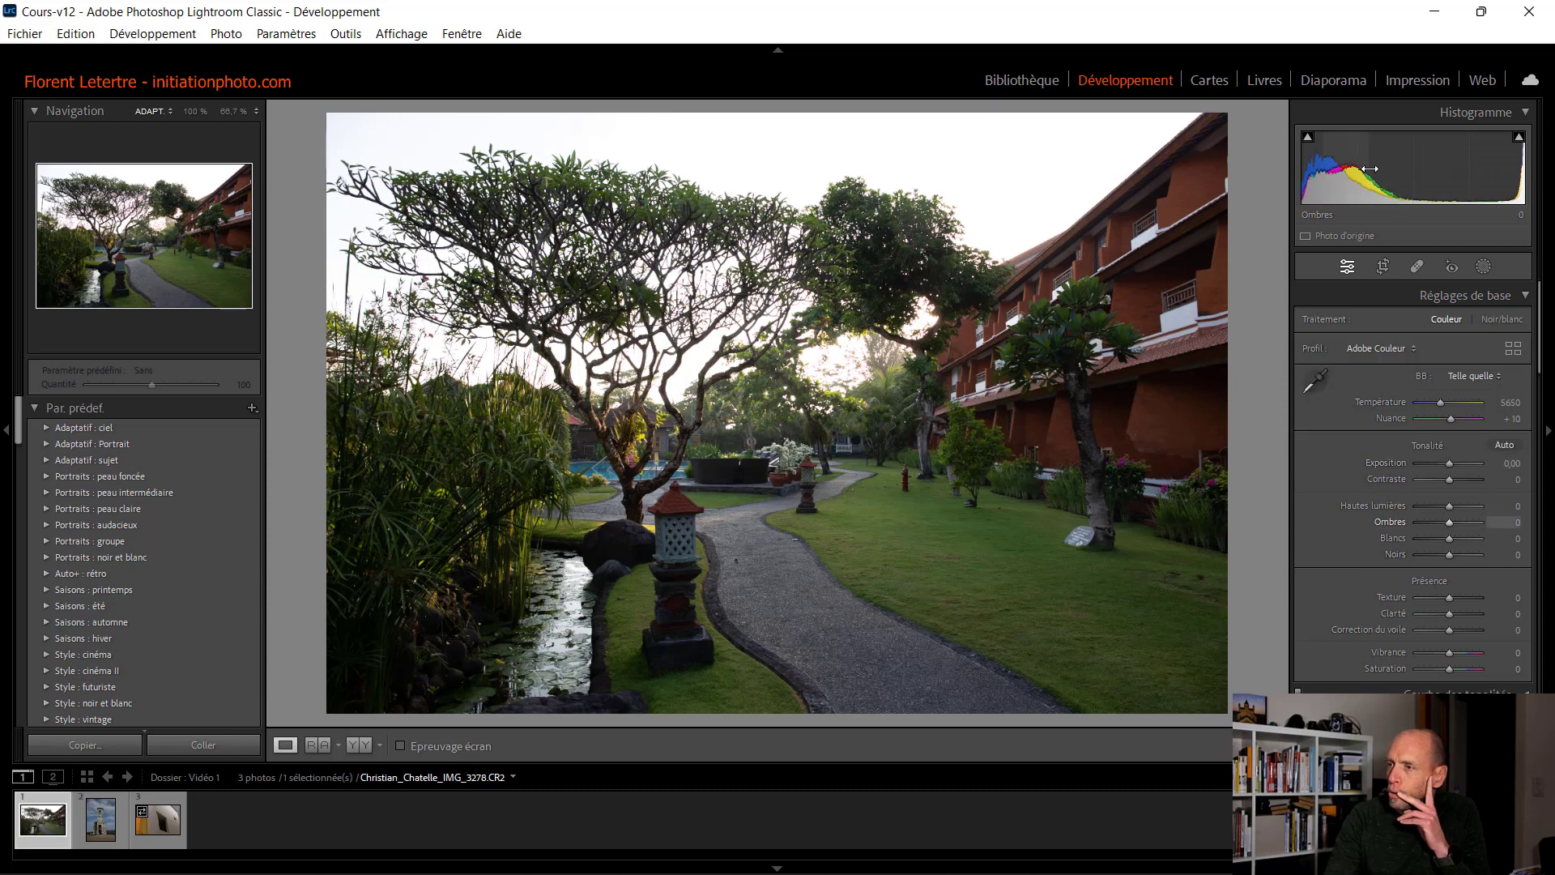
click(1519, 139)
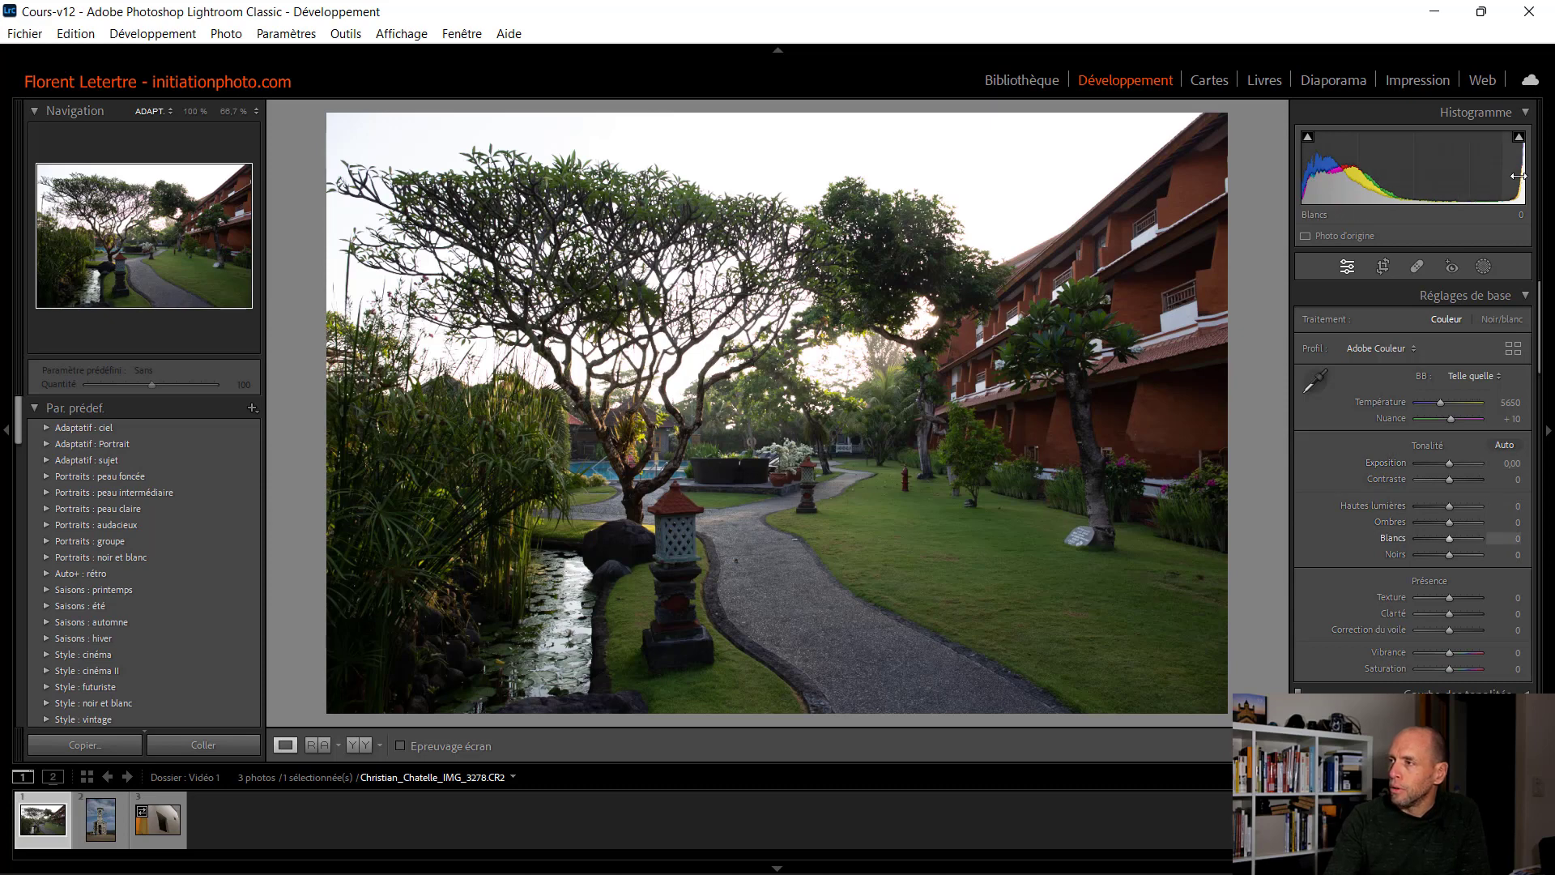
click(1519, 138)
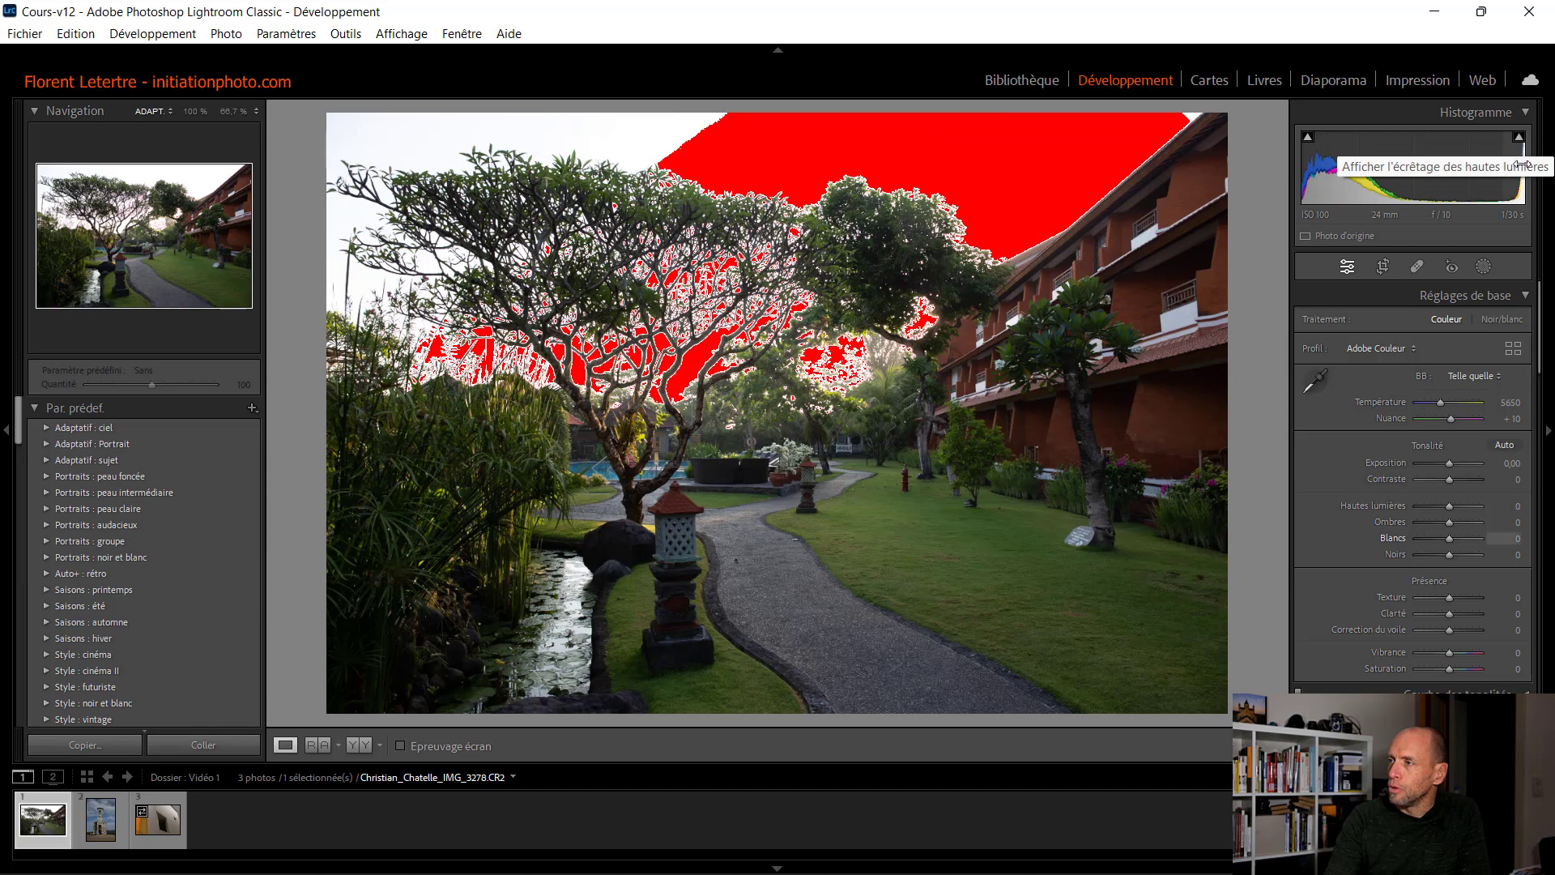
Step: Try lowering Blancs to -100 on the garden photo and check the highlight clipping in the sky
drag(1495, 170, 1463, 170)
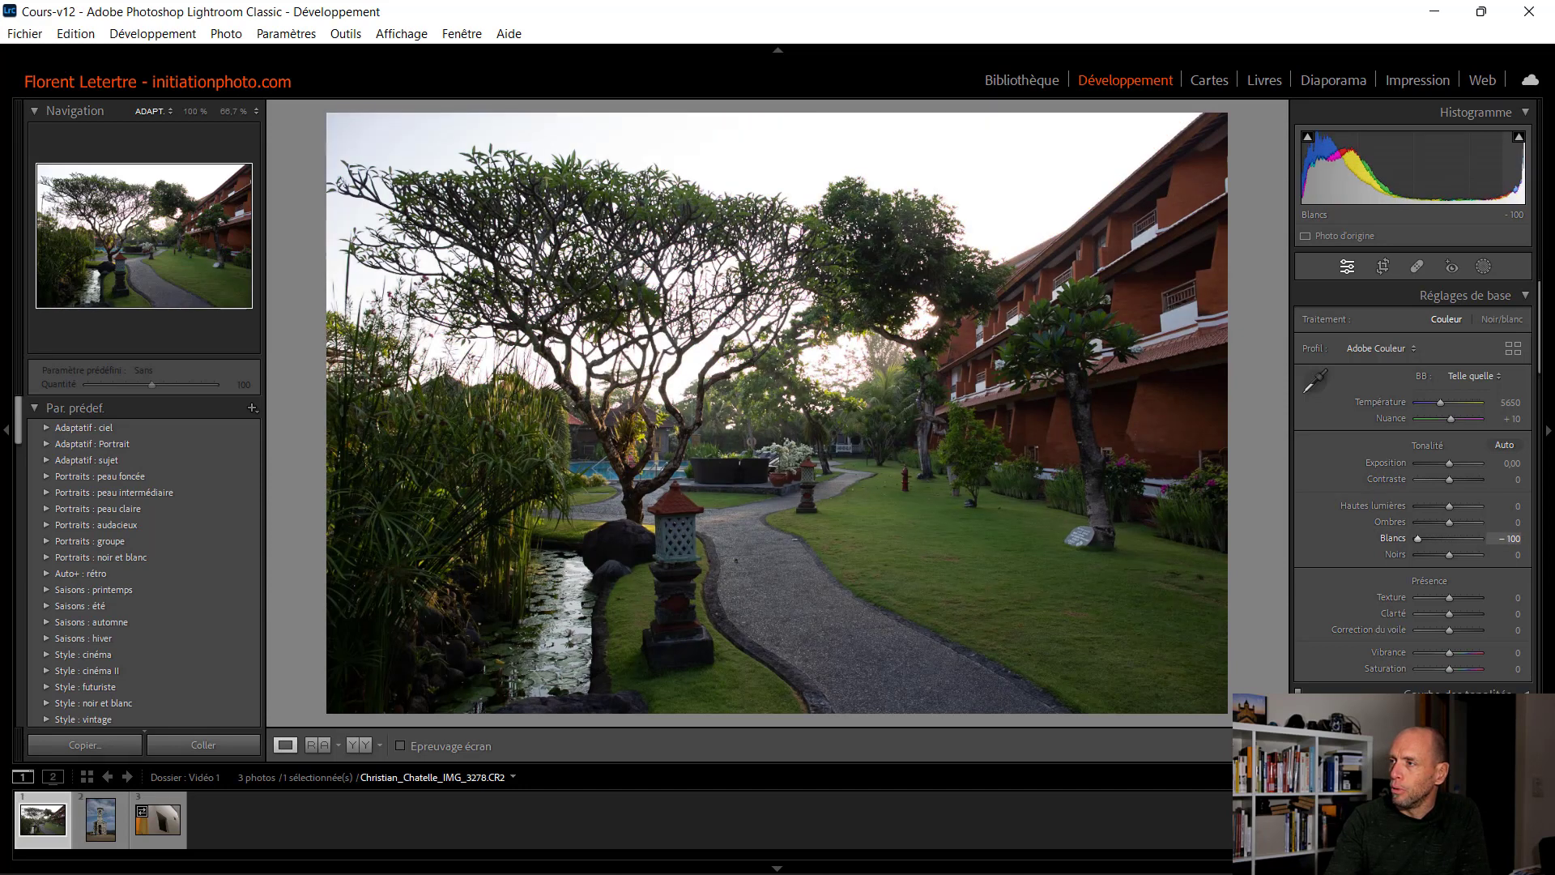
click(1519, 138)
click(1519, 137)
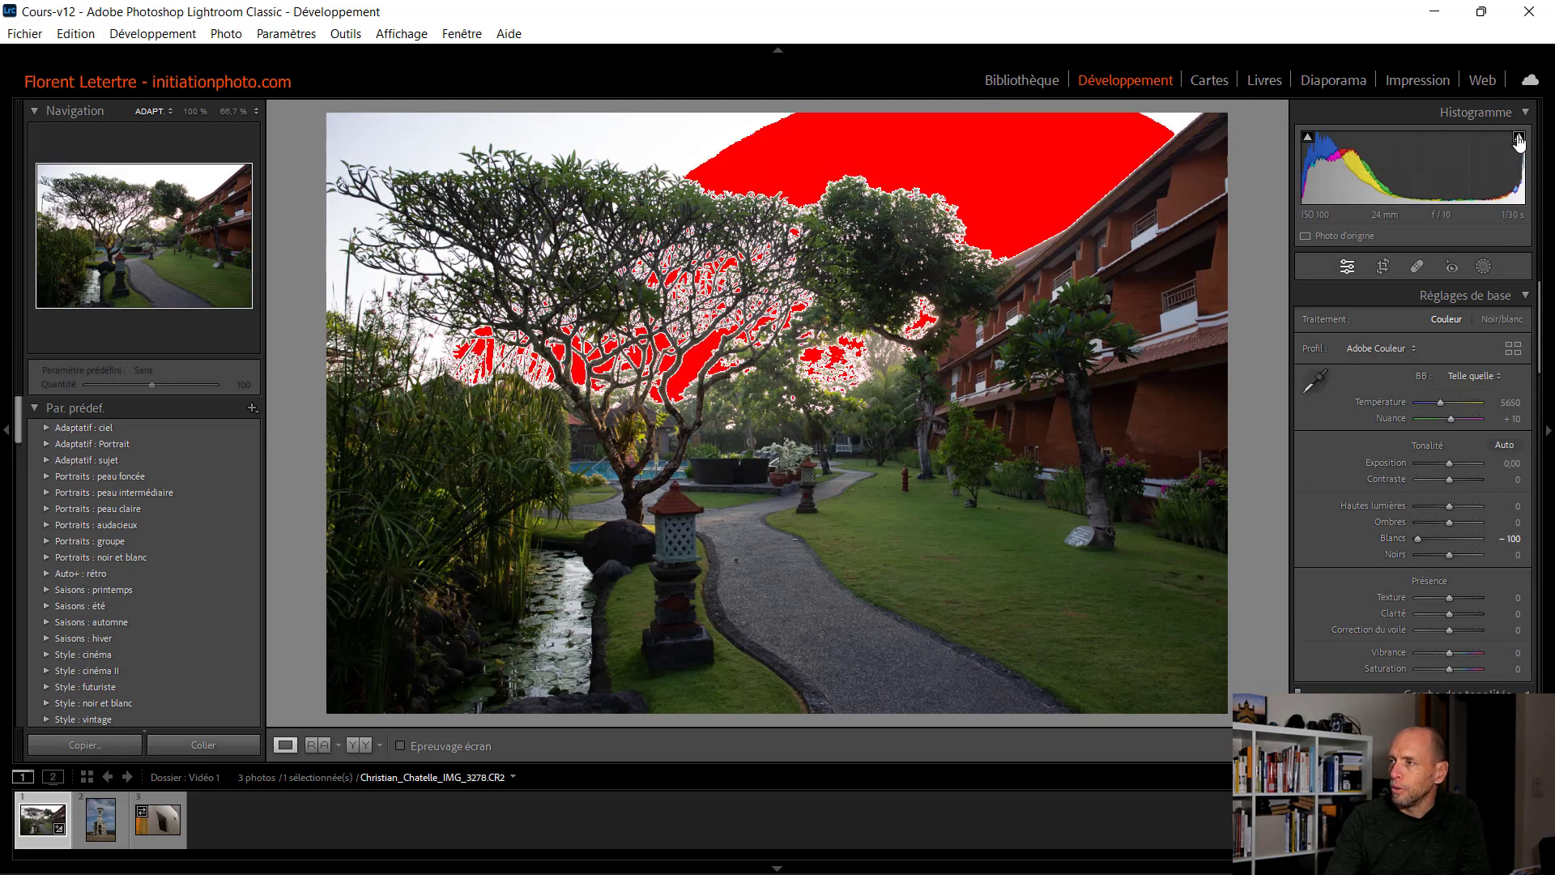
Step: Reset the Blancs tone setting to 0
click(1506, 538)
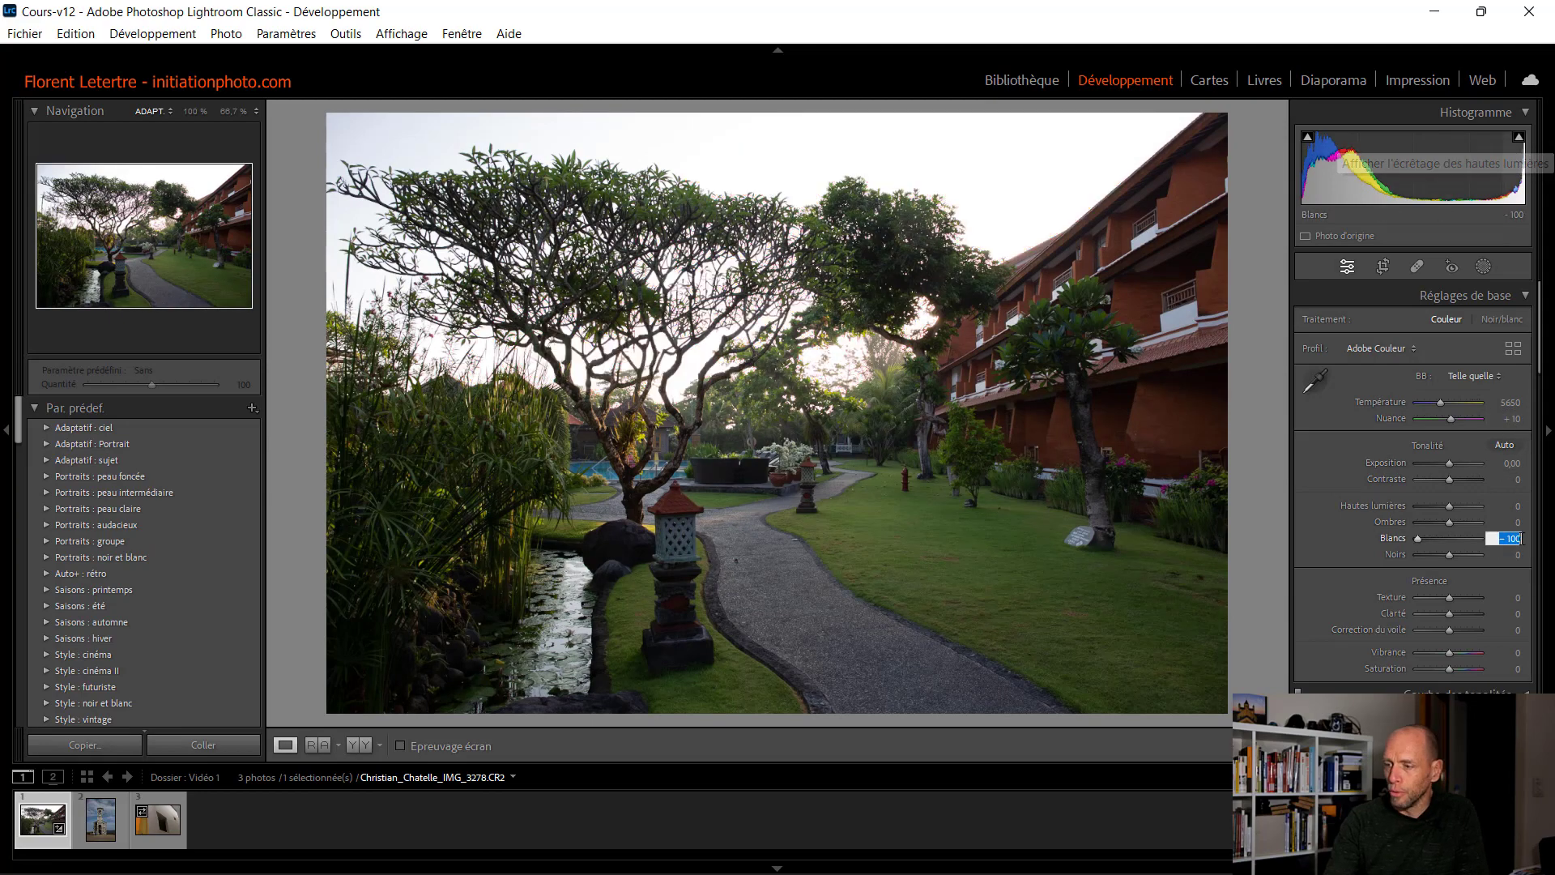
text(0)
key(Return)
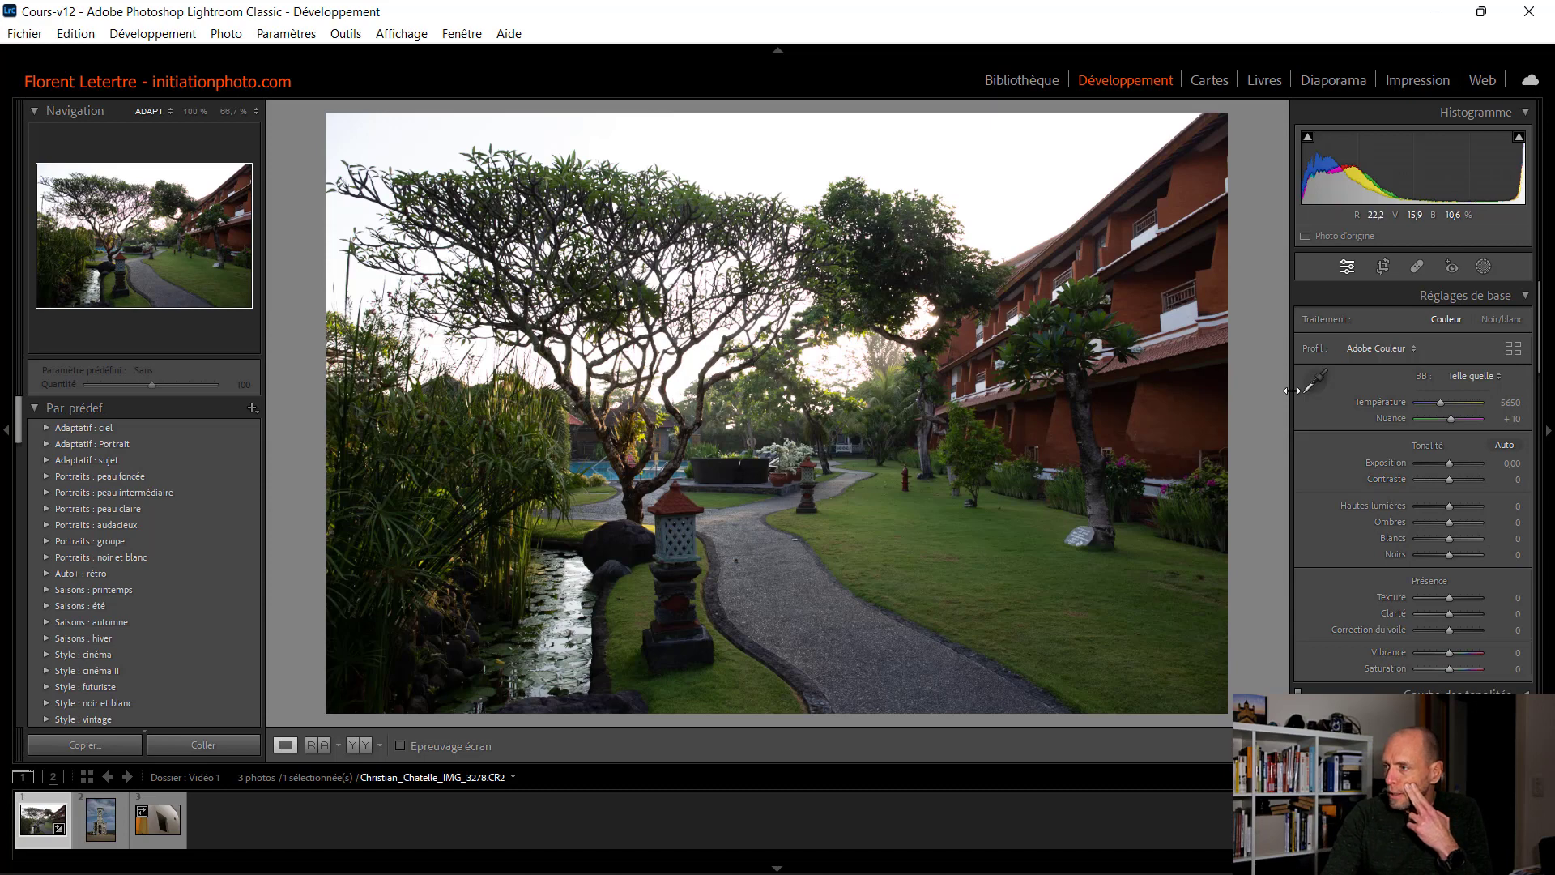
Step: Set Hautes lumières to -70 to recover the bright sky
click(1518, 506)
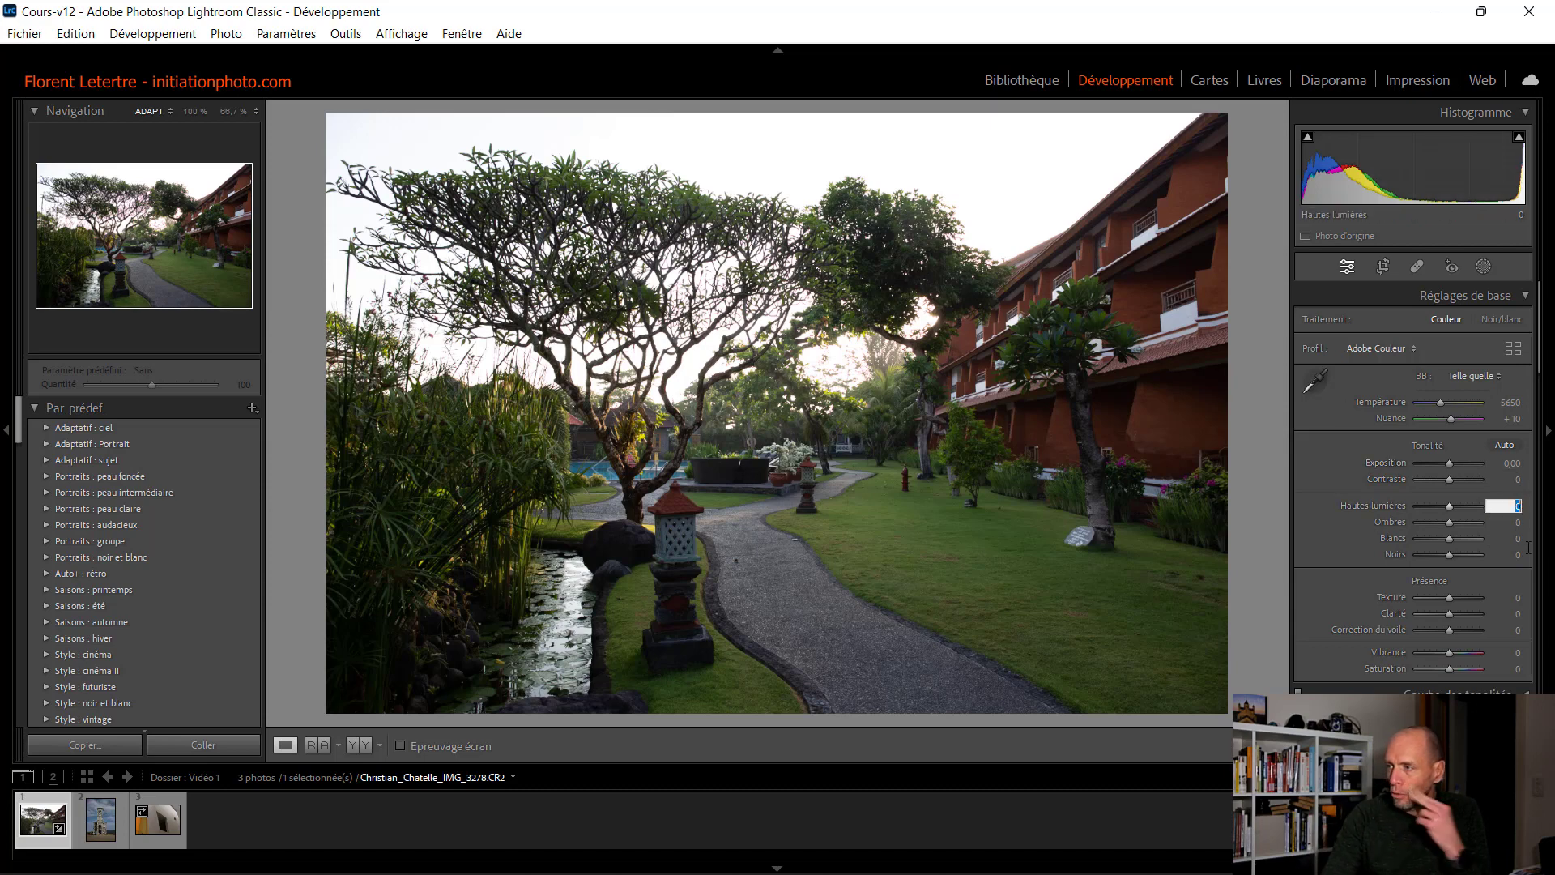
text(-70)
key(Return)
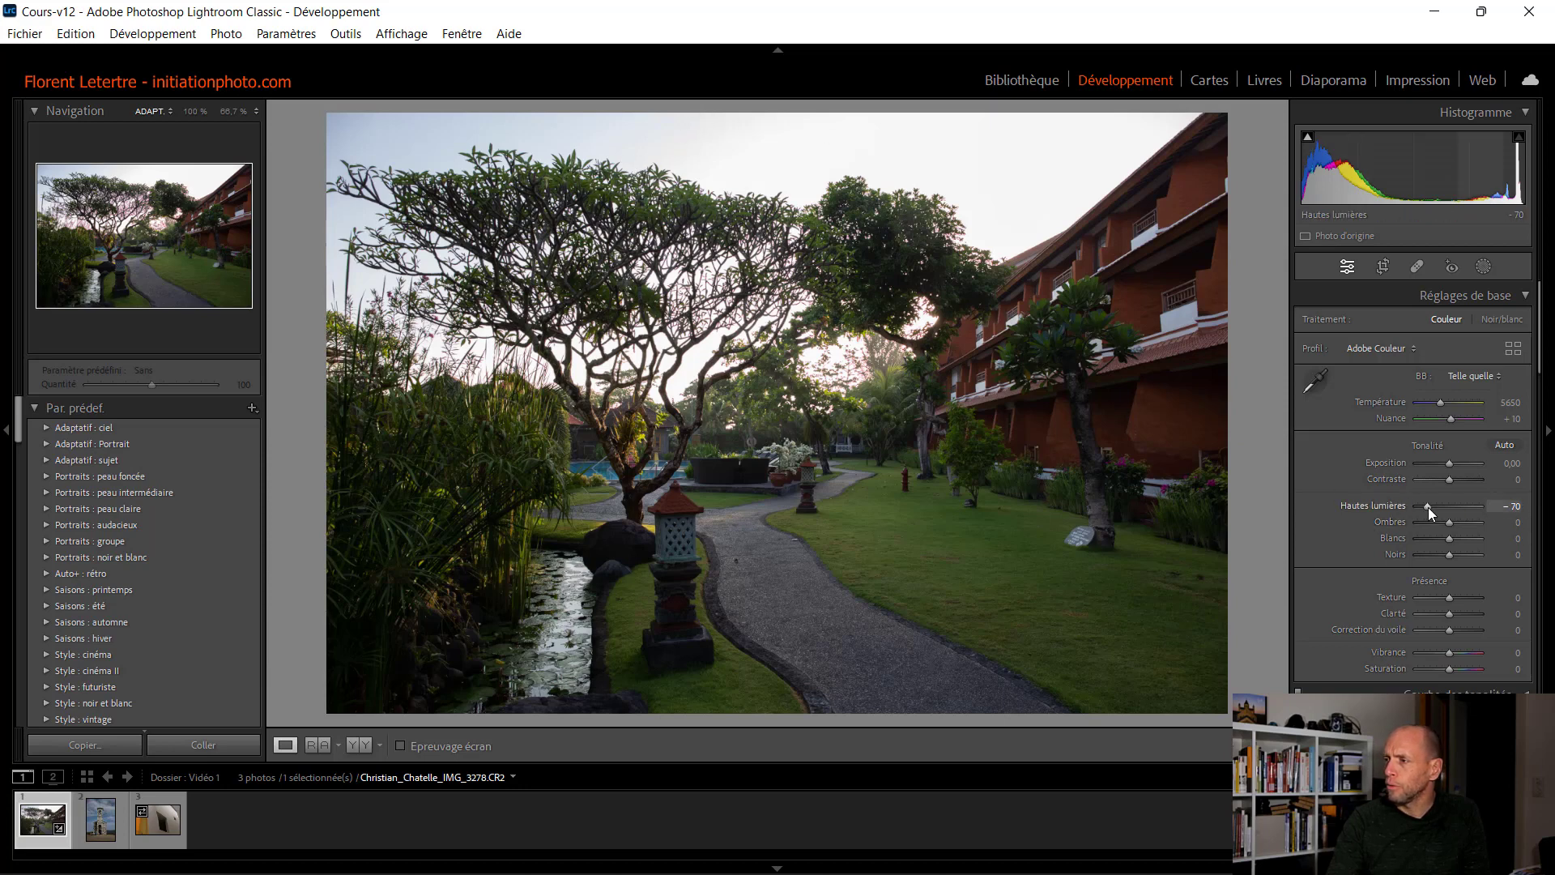
Step: Try Hautes lumières at -100, return it to -70, and inspect the bright sky behind the trees at 100 %
drag(1424, 507, 1404, 511)
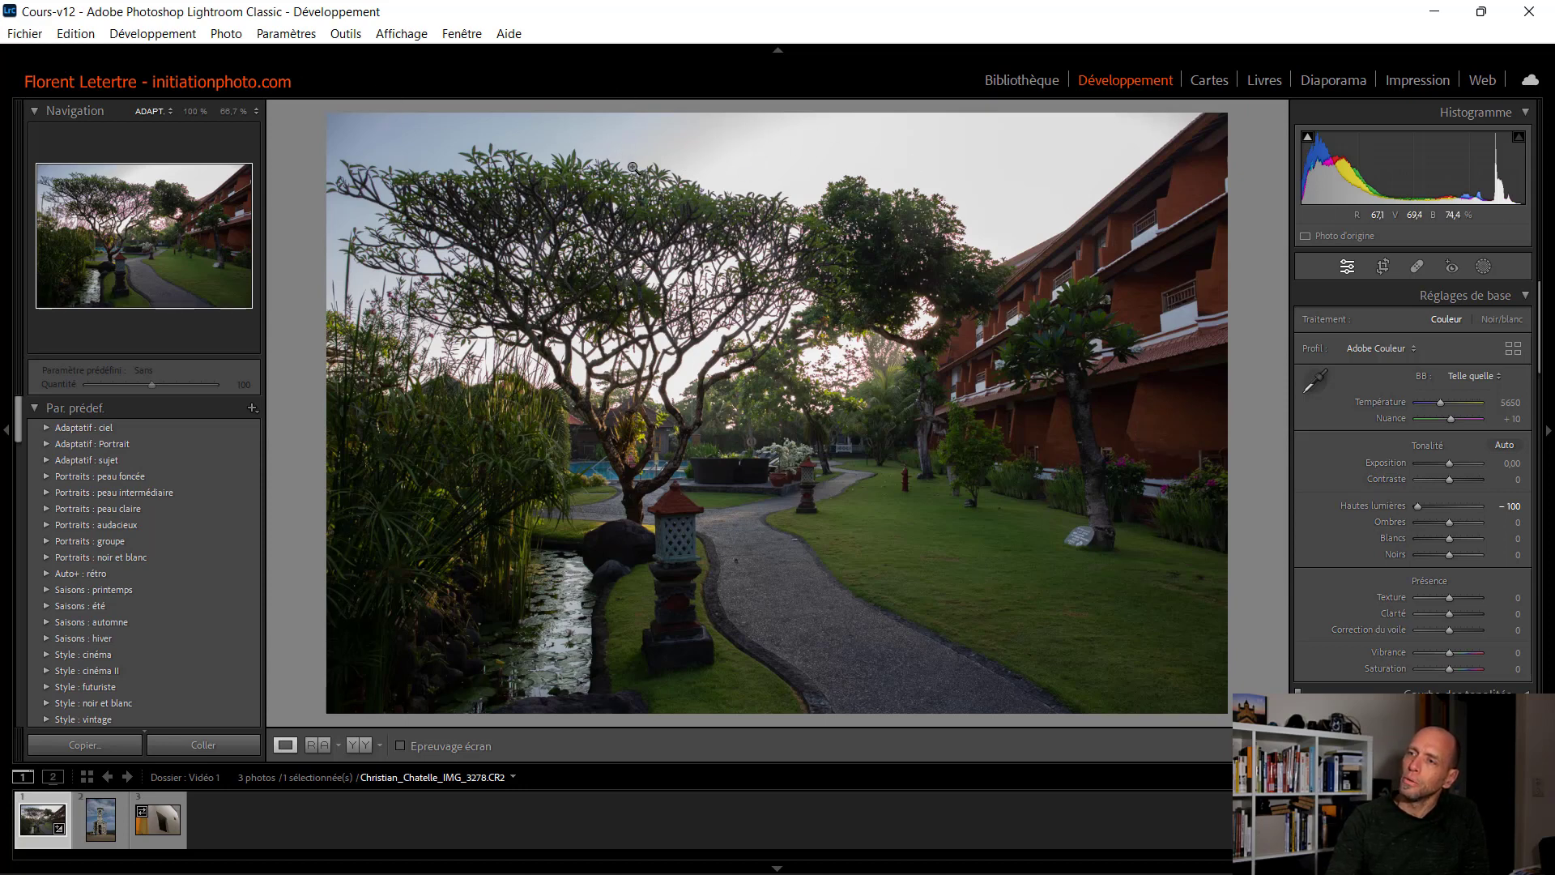
click(1507, 505)
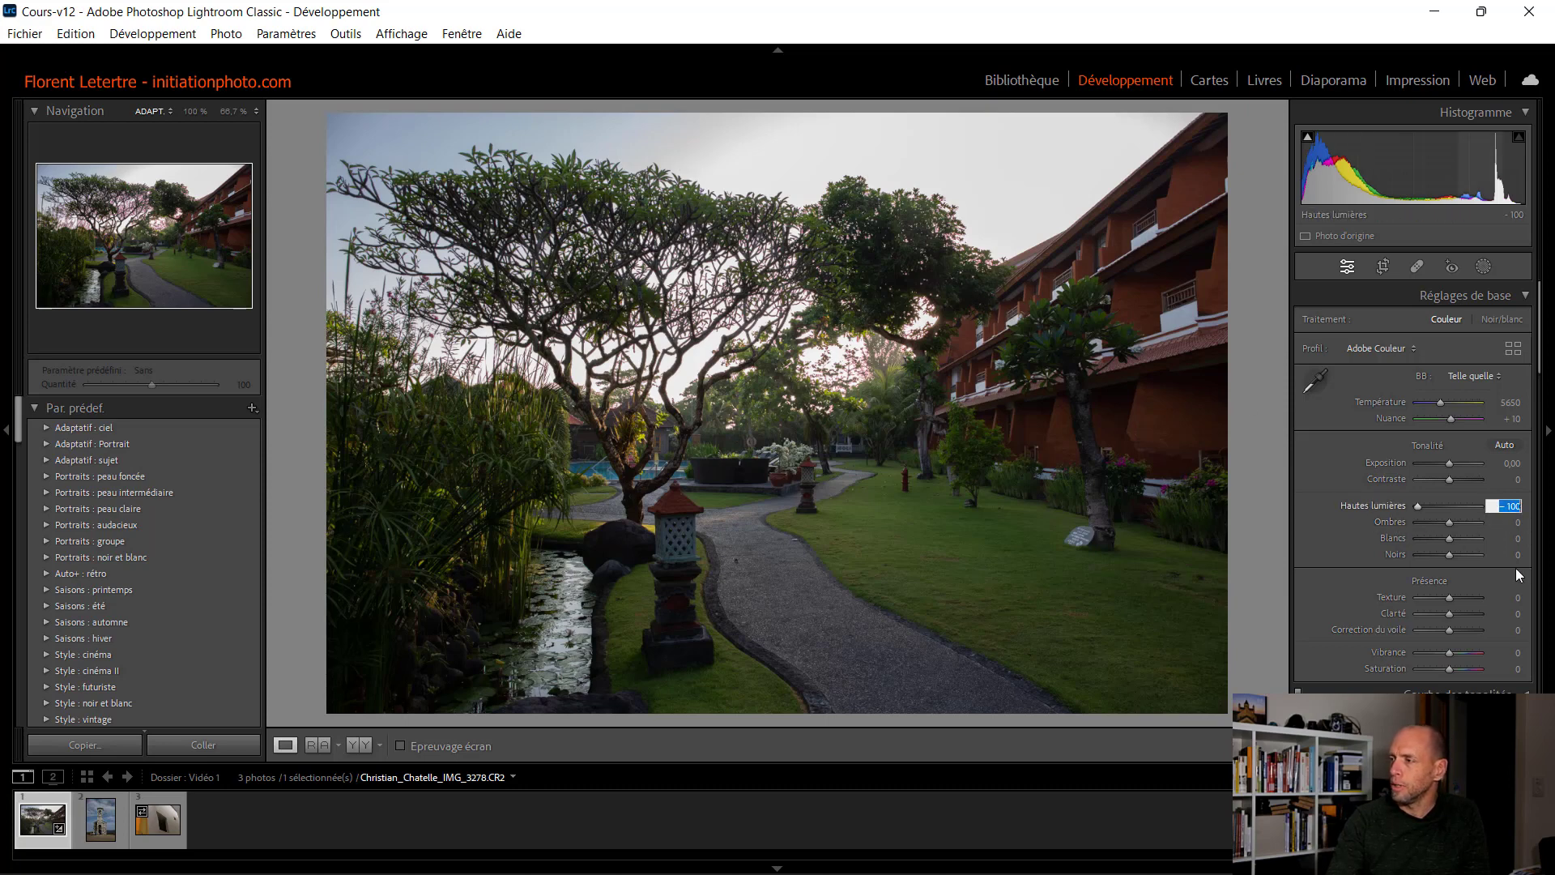
text(-70)
key(Return)
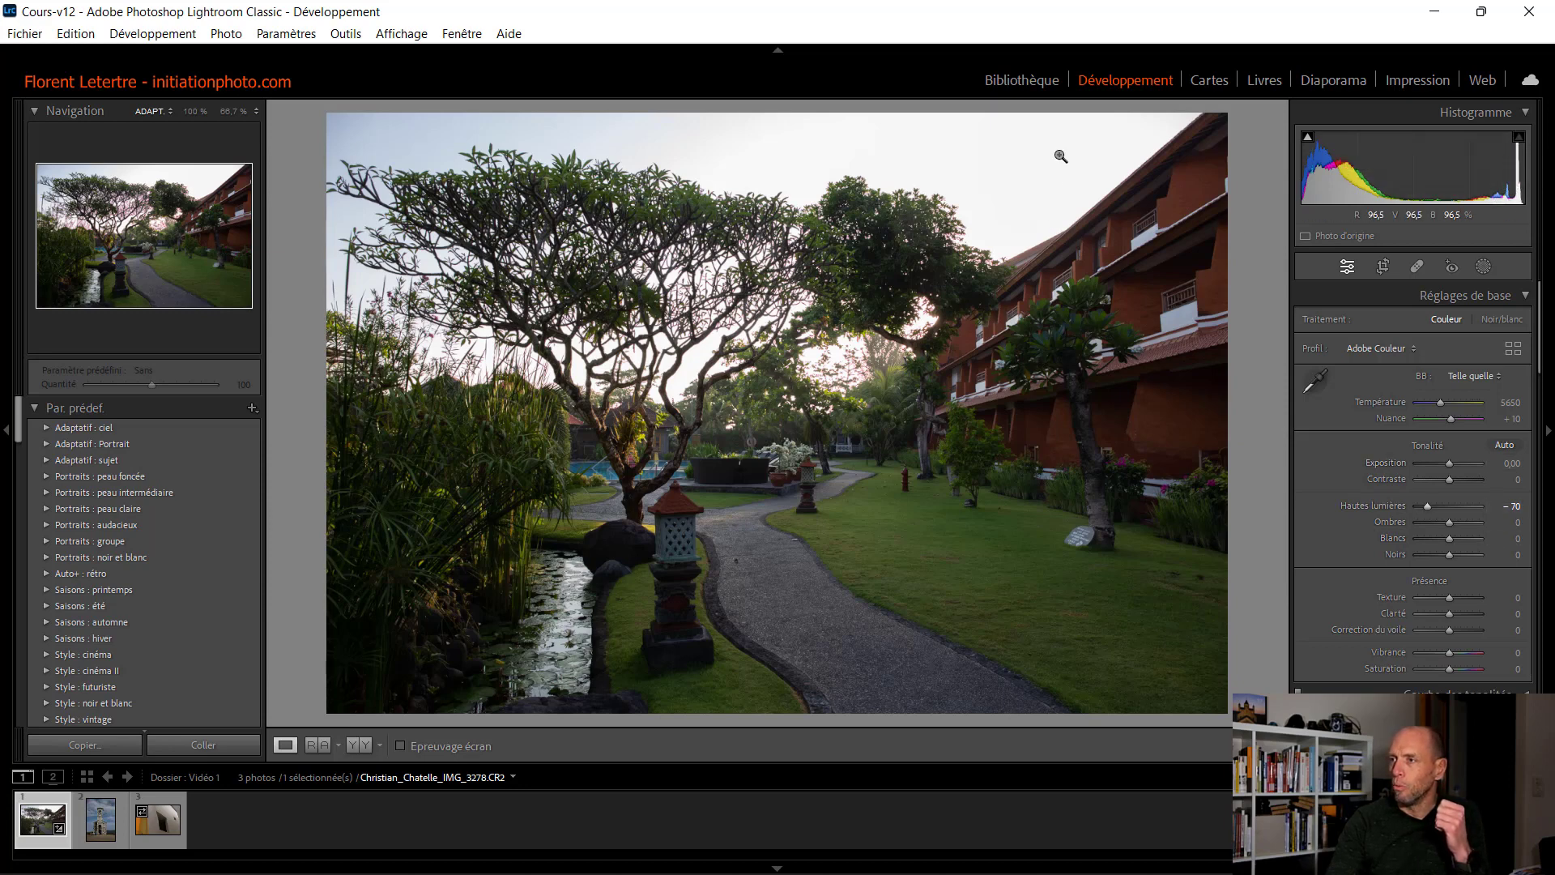
click(834, 371)
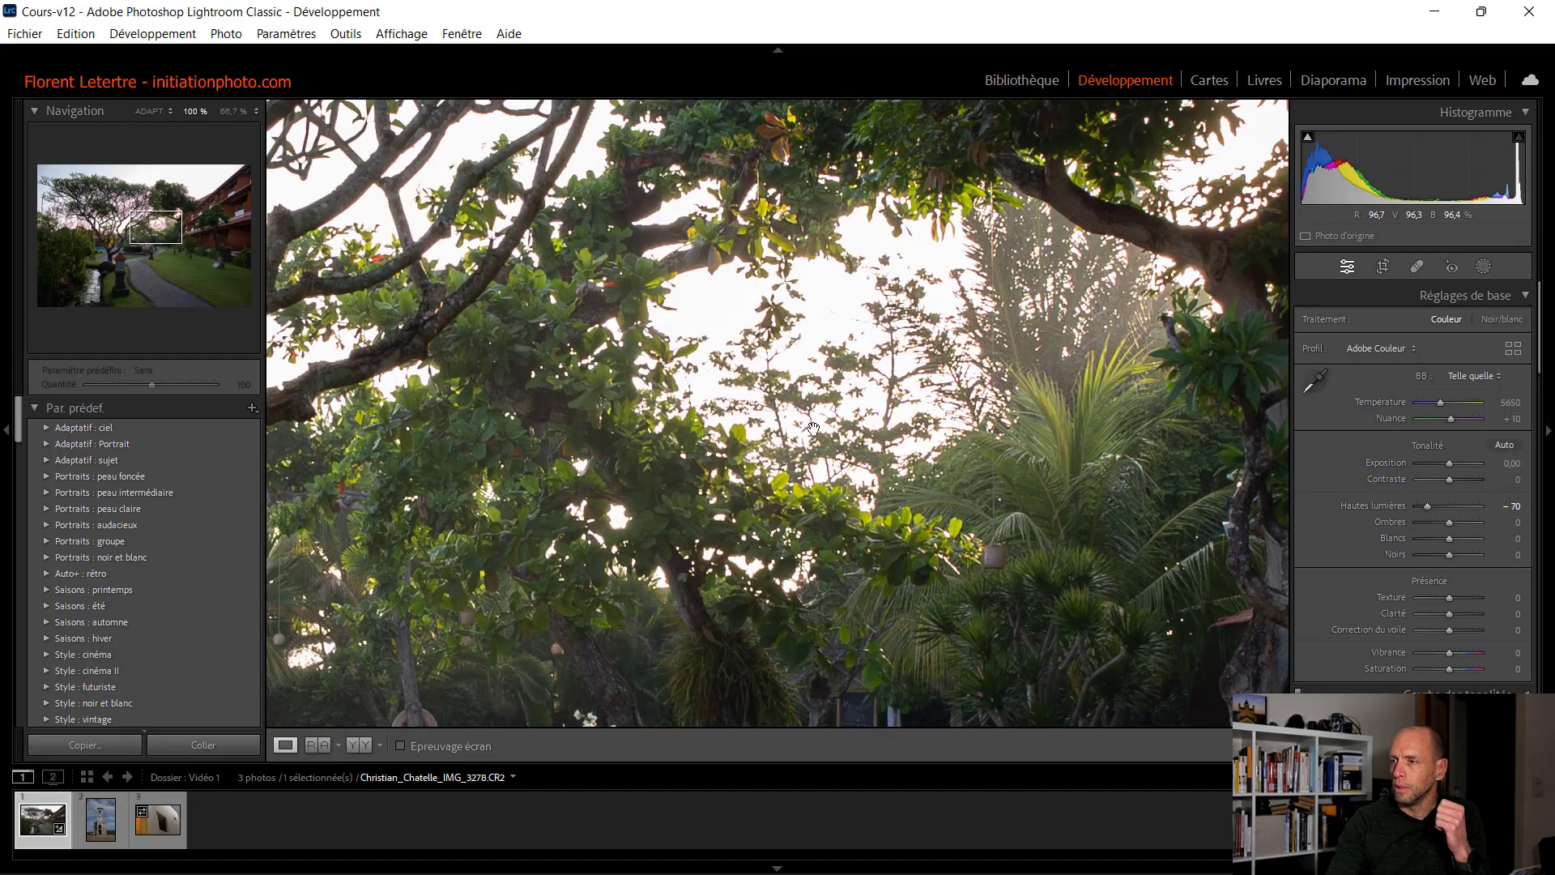
click(772, 391)
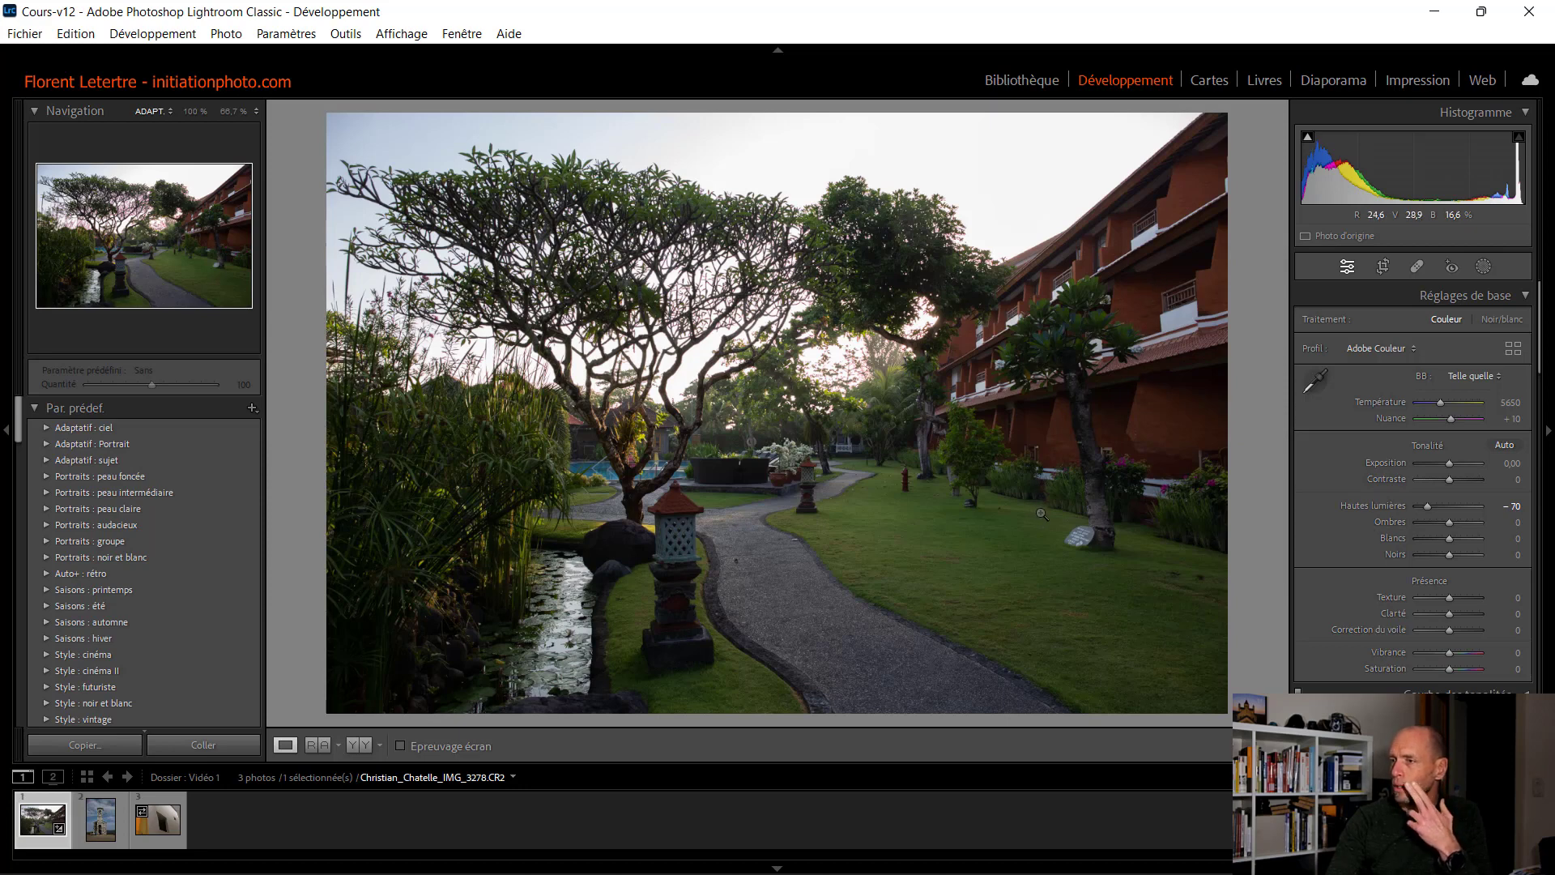
Step: Set Ombres to +50 and Noirs to -15 in the tone settings
click(1508, 523)
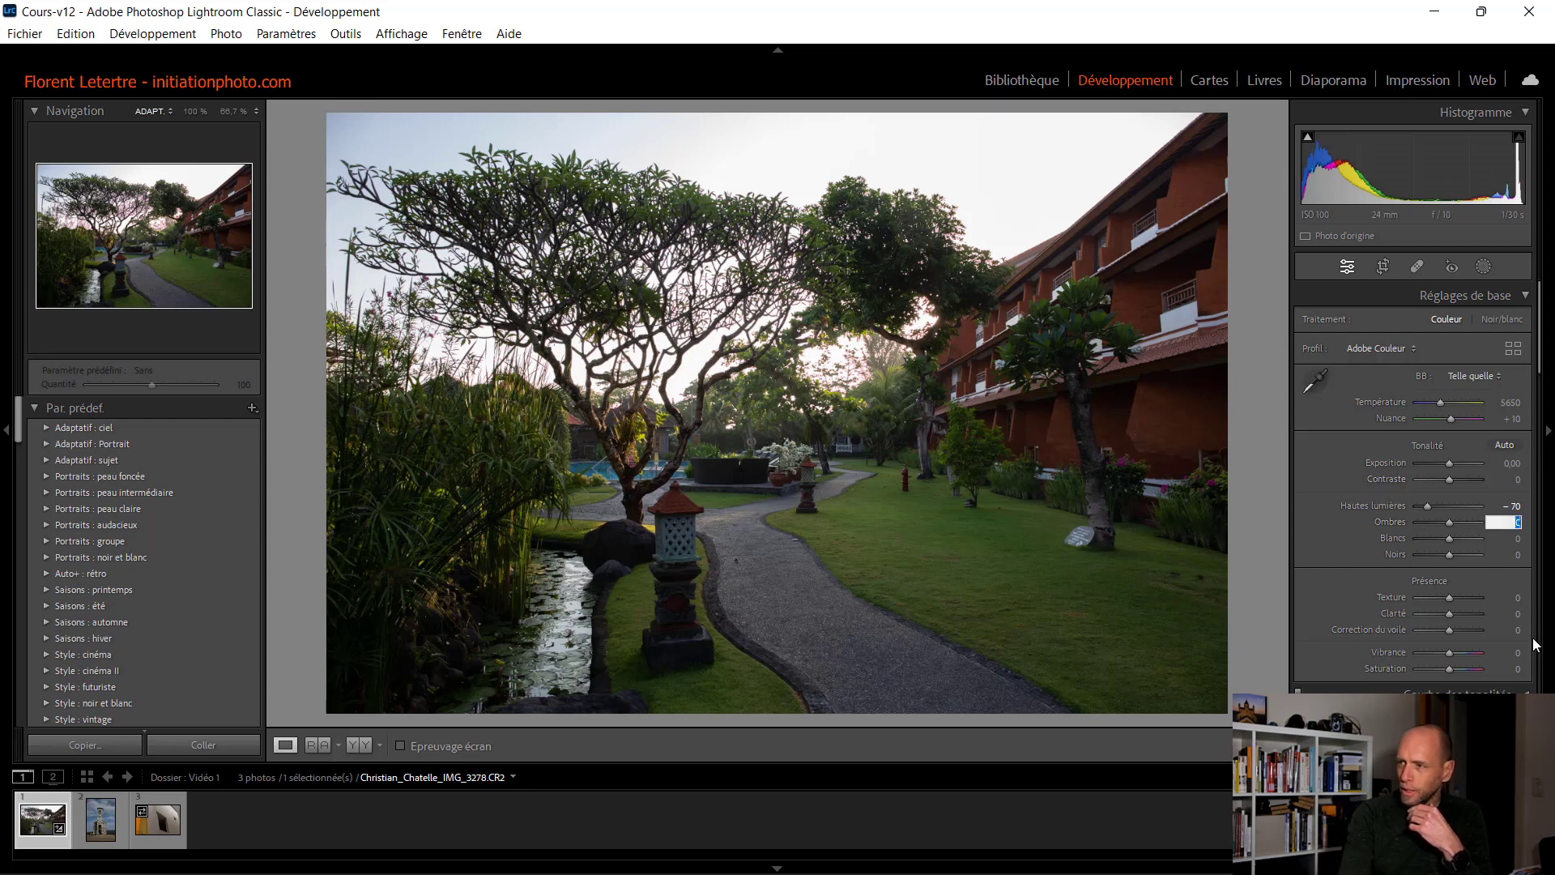
text(50)
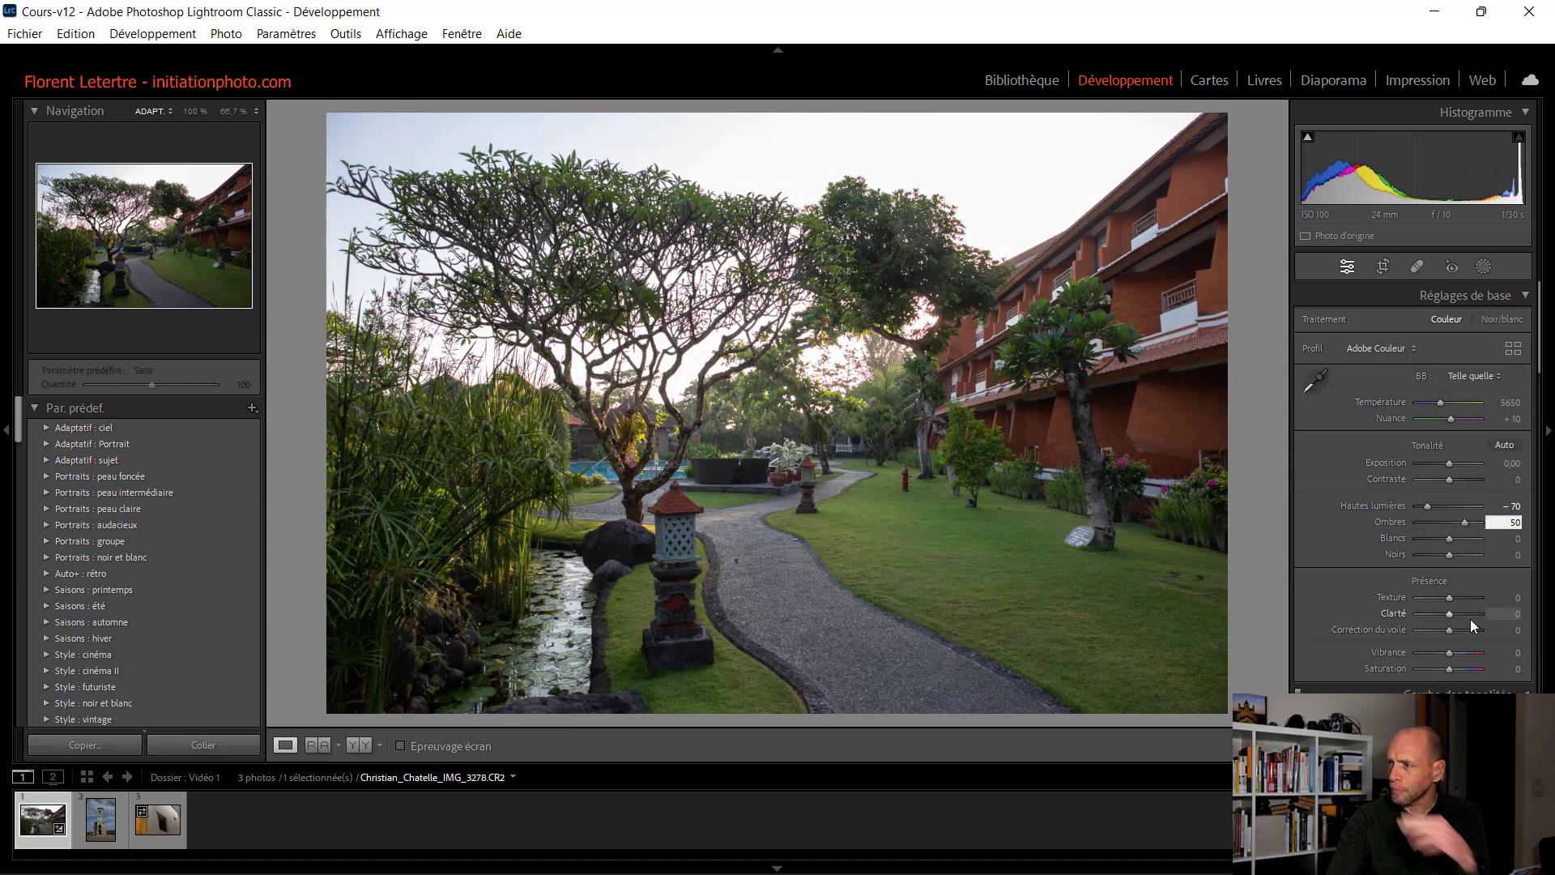
key(Tab)
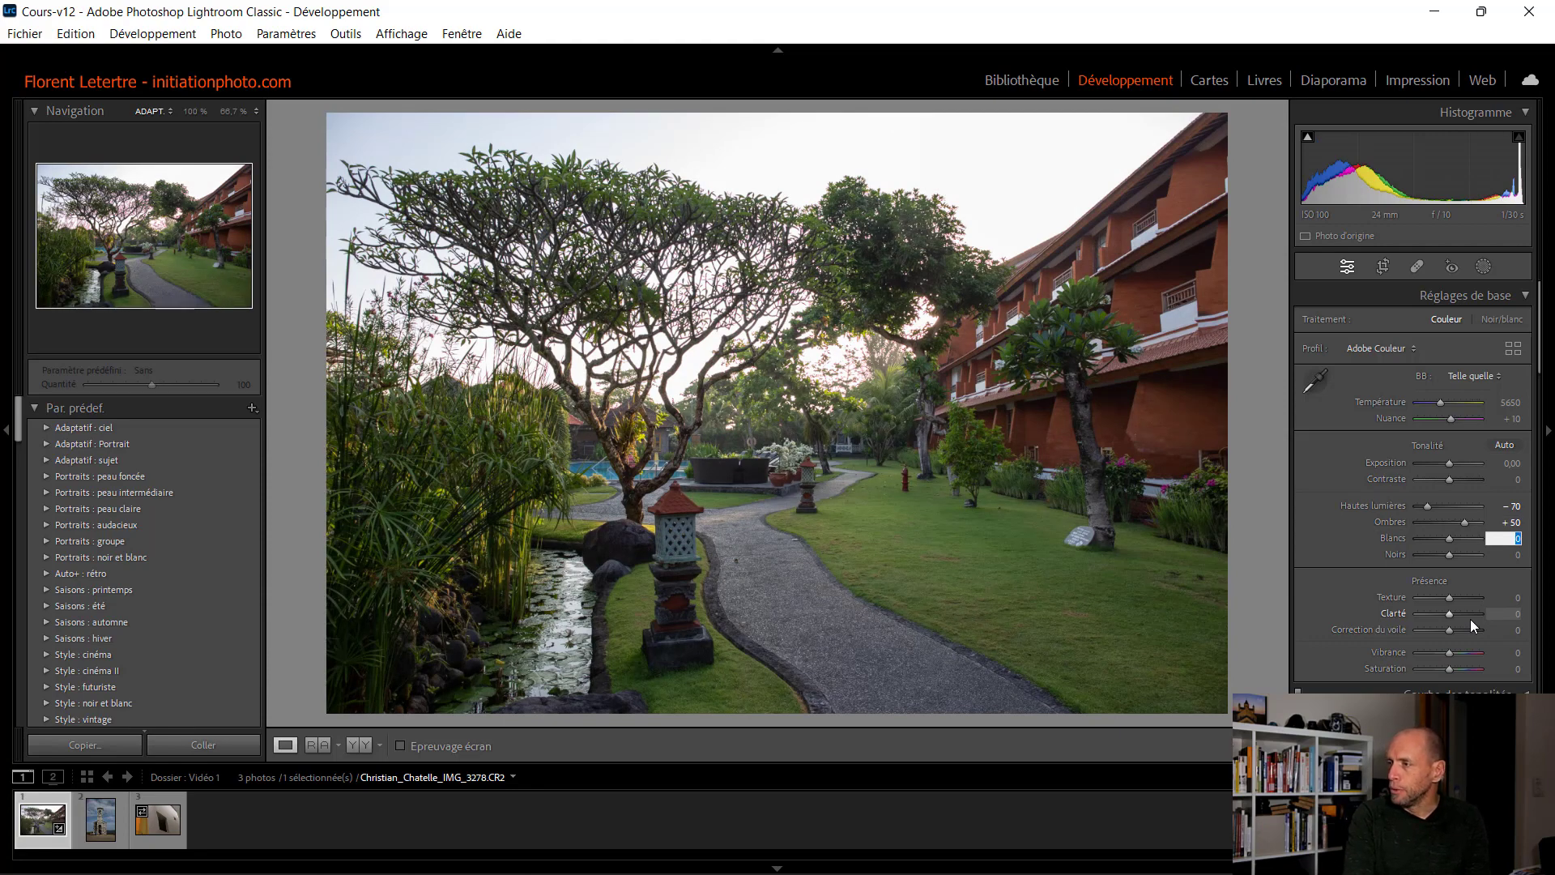
key(Tab)
text(-)
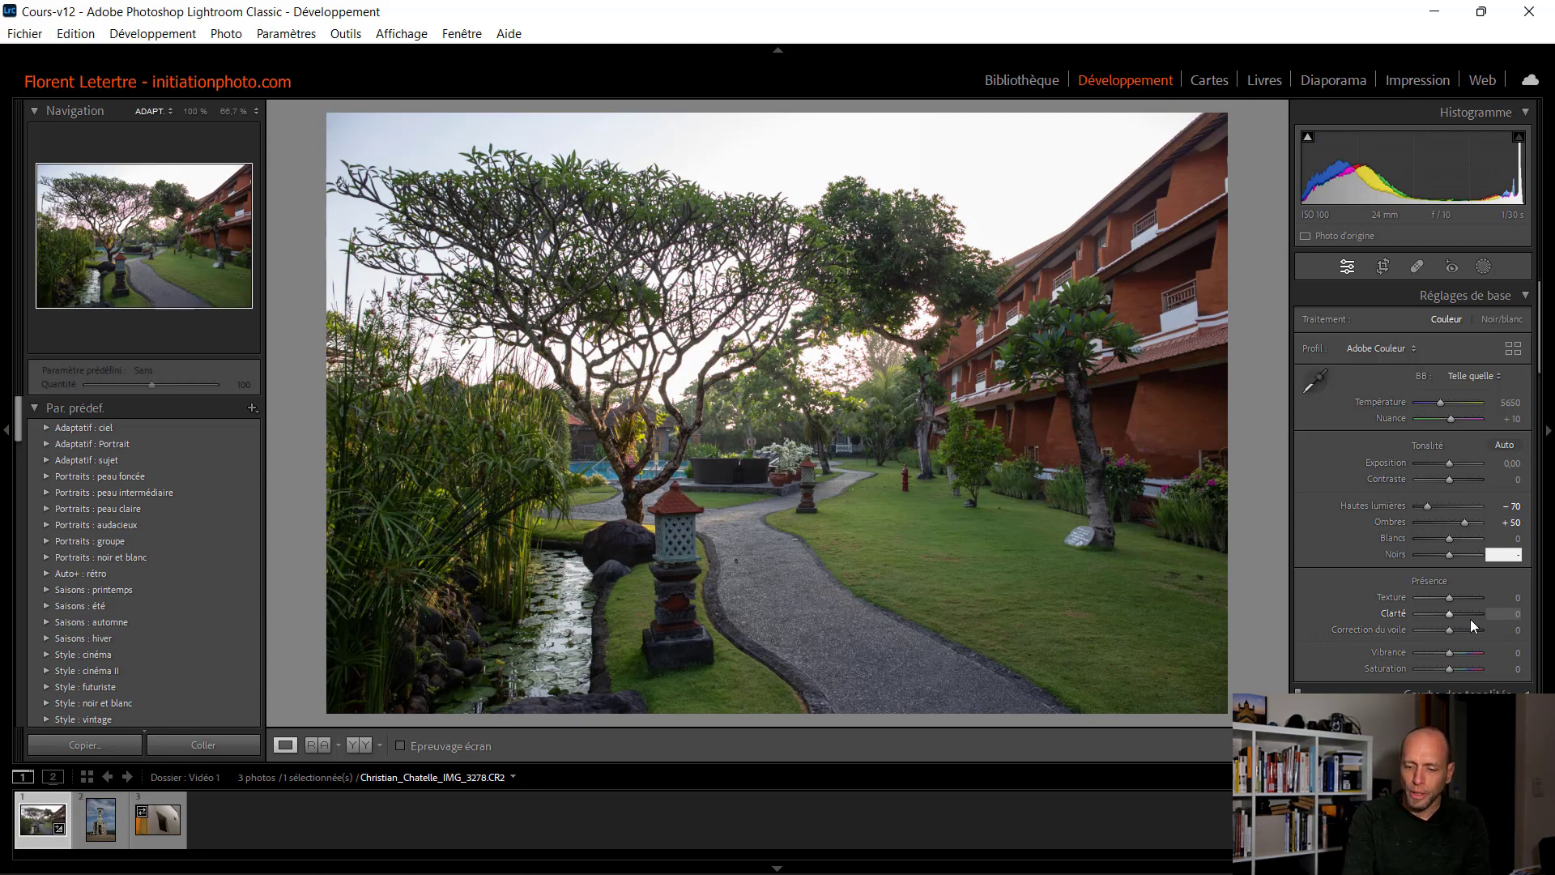
text(15)
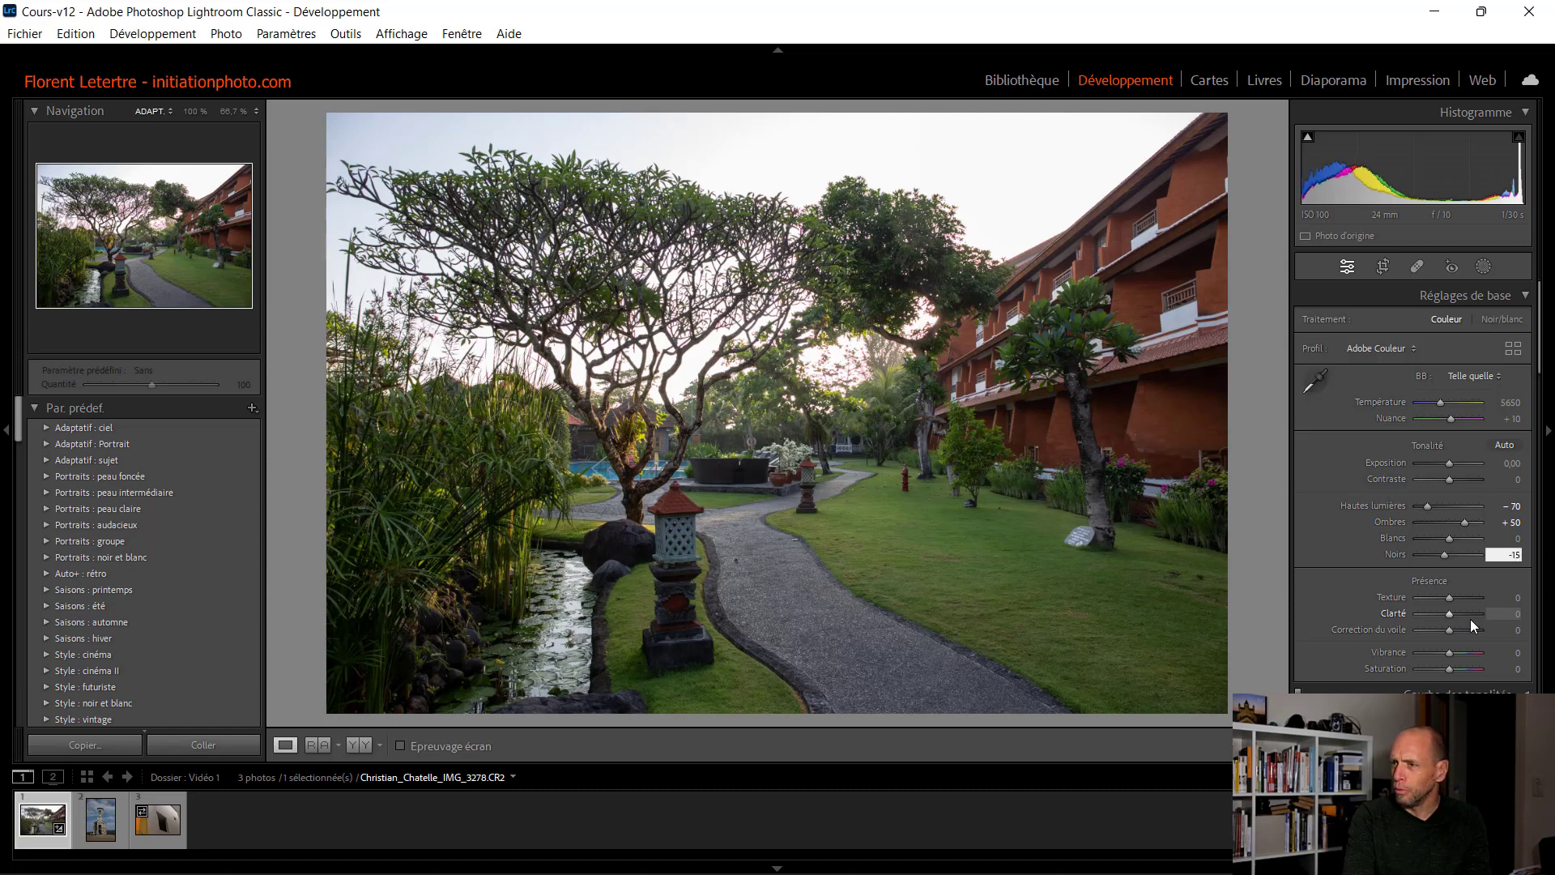
Step: Set Contraste to +15 in the tone settings
key(shift+Tab)
key(shift+Tab)
key(shift+Tab)
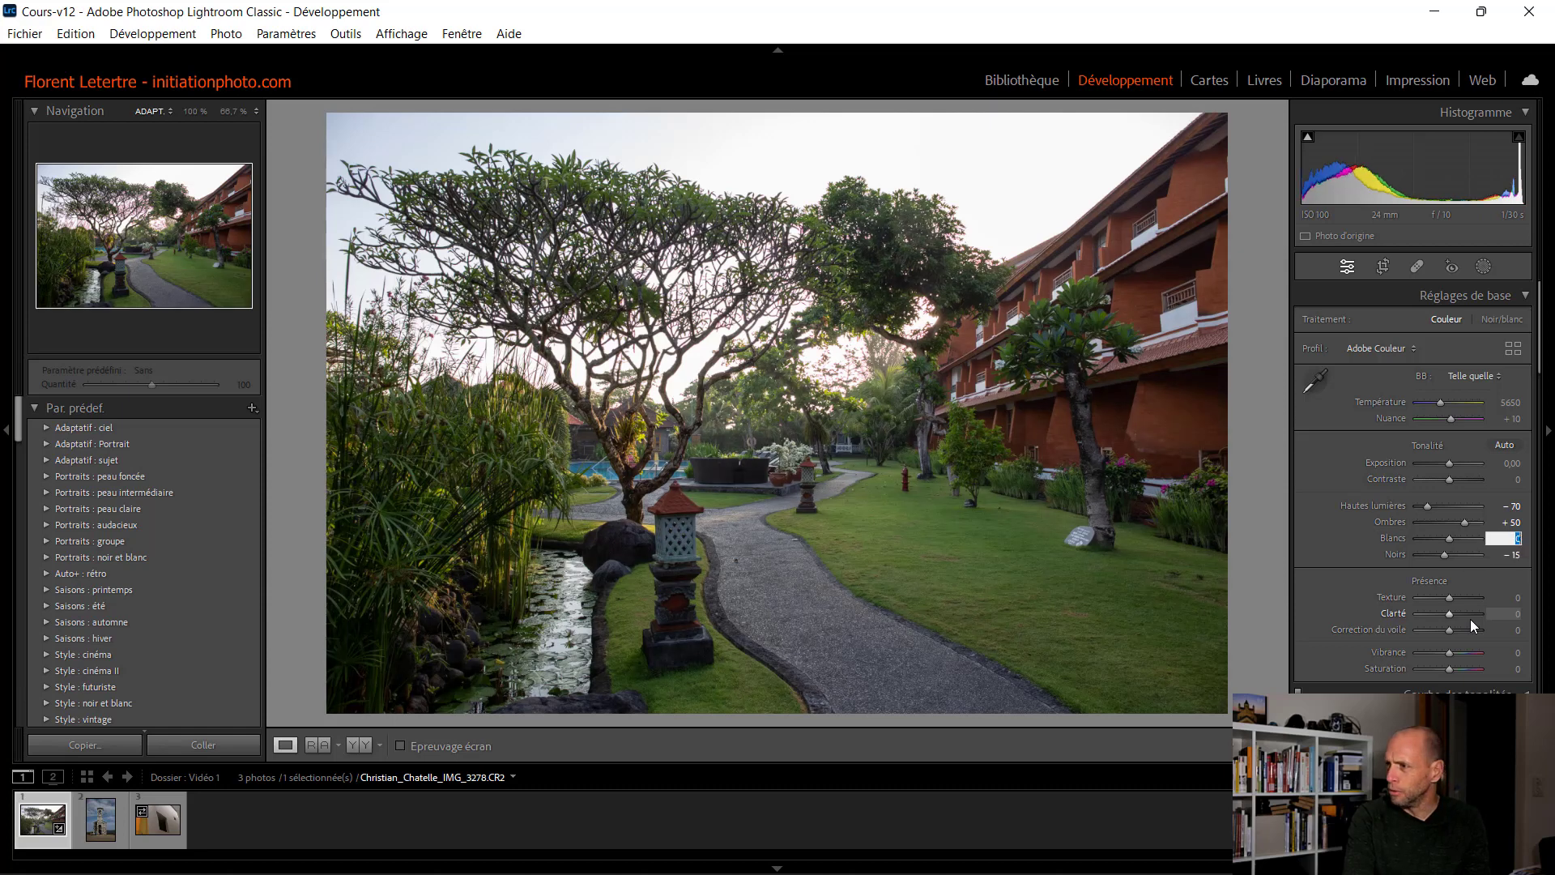
key(shift+Tab)
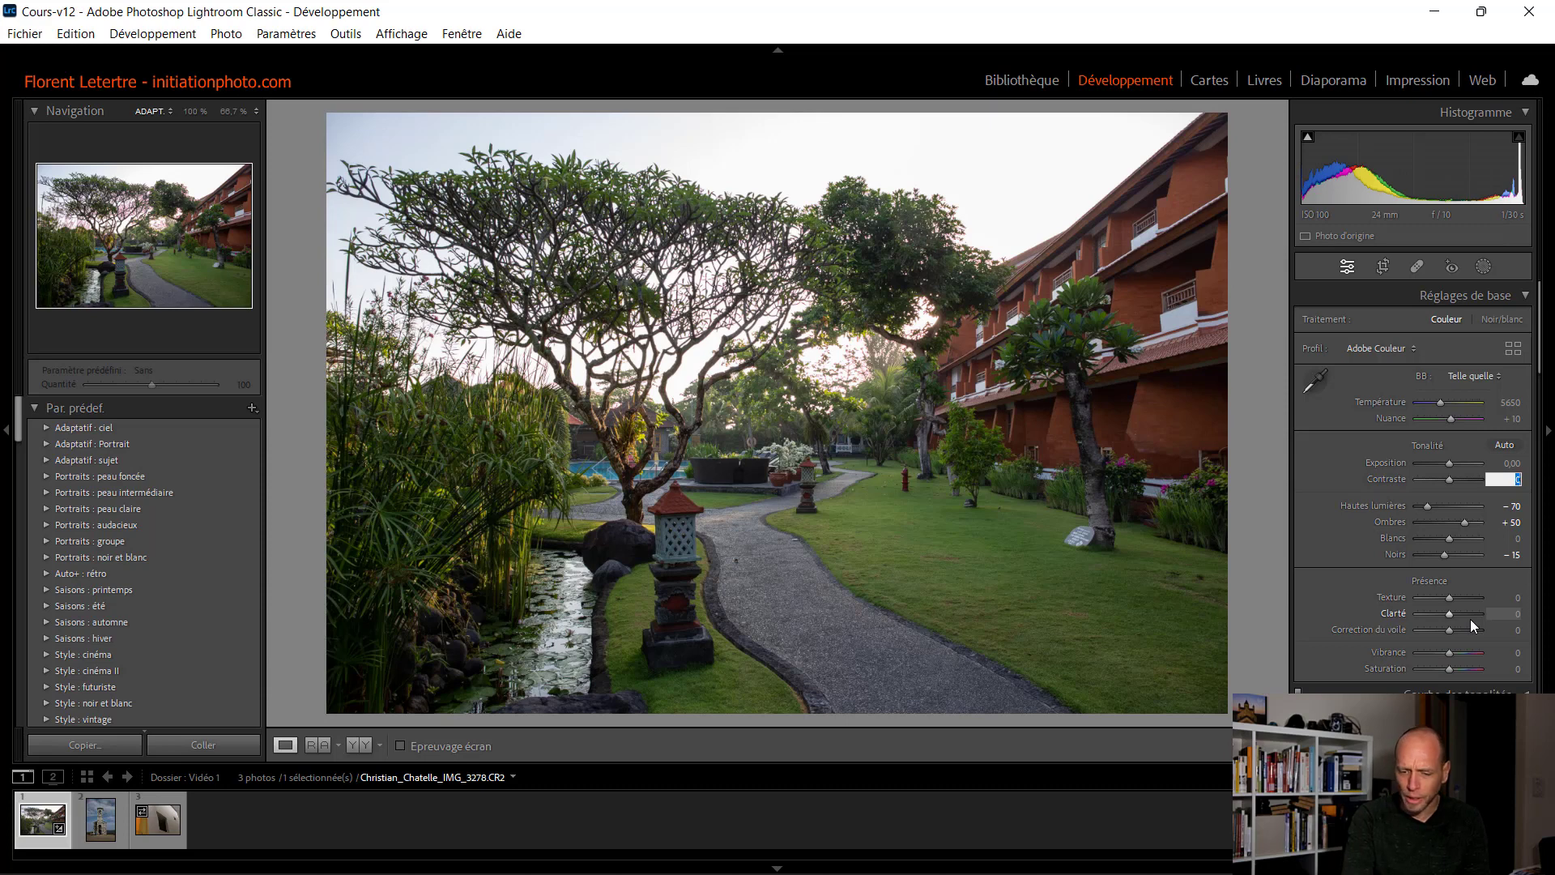
text(15)
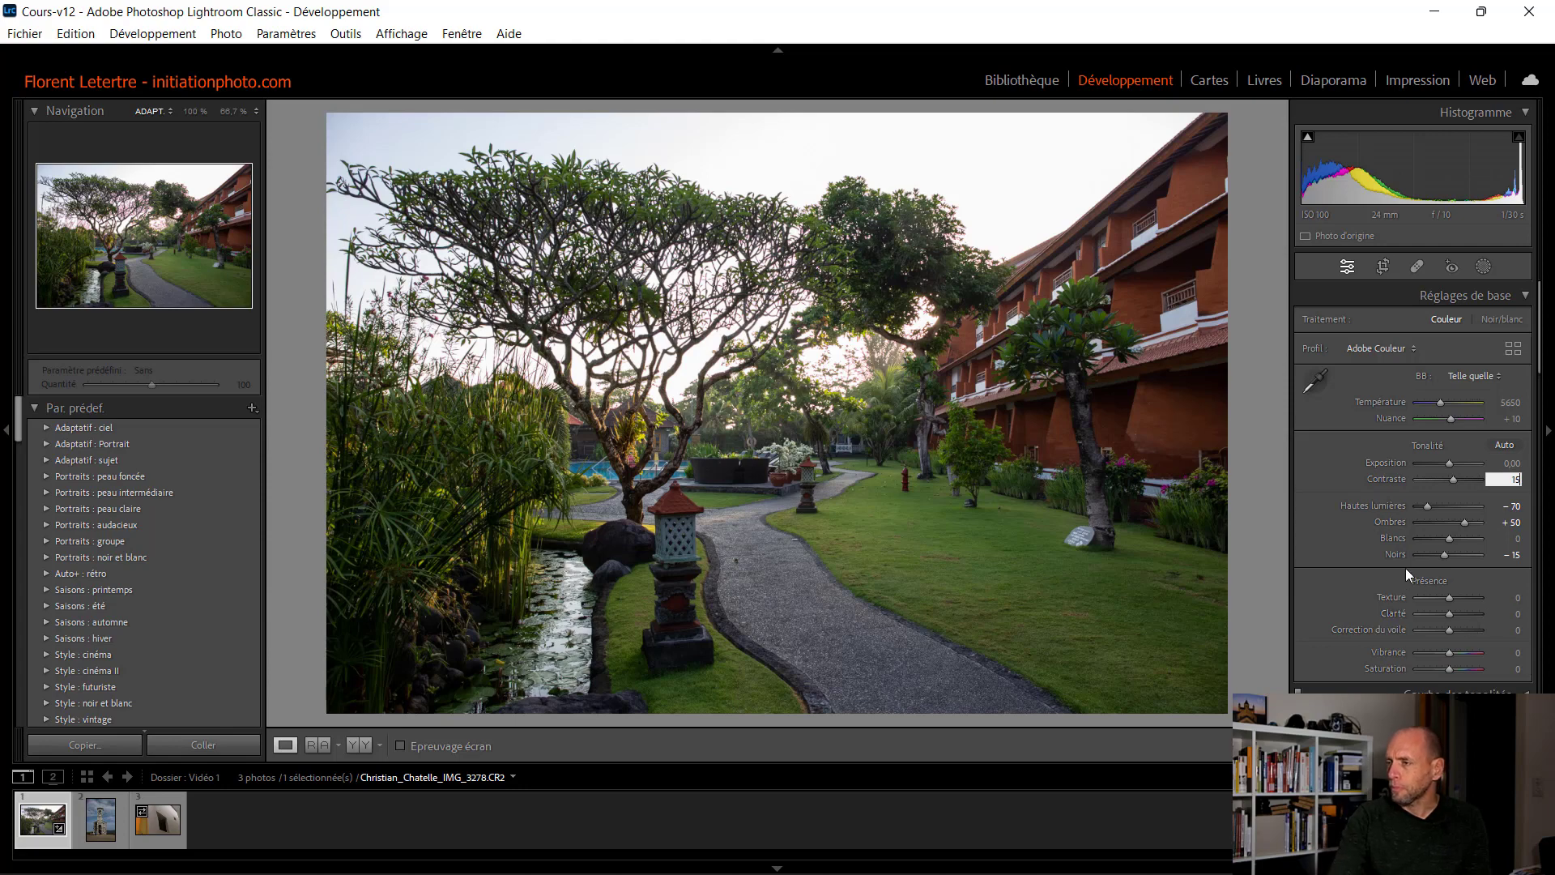
Step: Raise Ombres to +60 to brighten the dark vegetation further
key(Tab)
key(Tab)
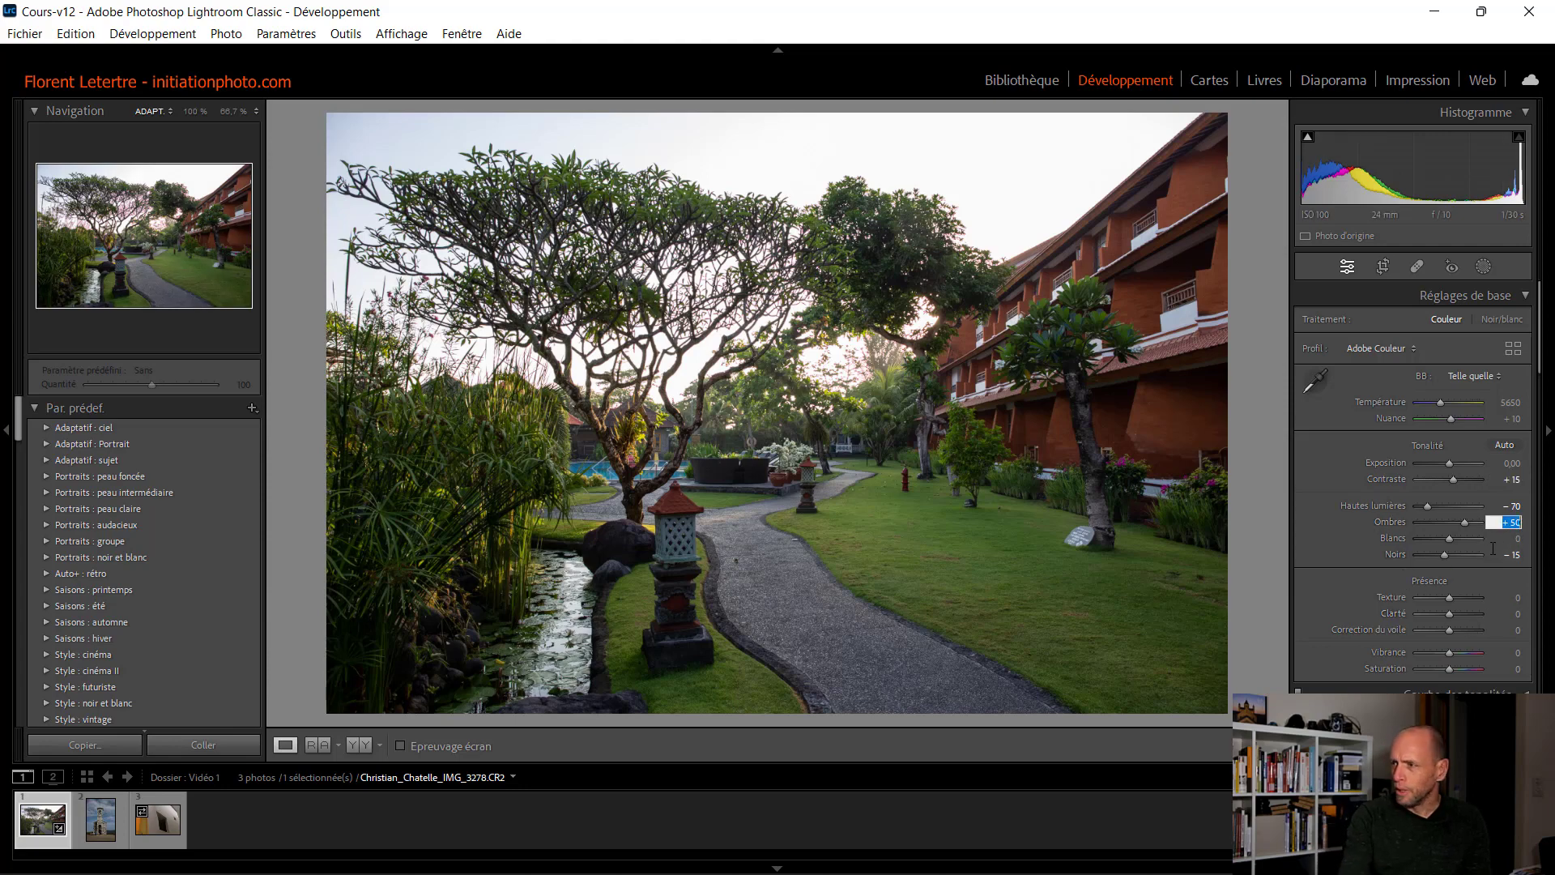
text(60)
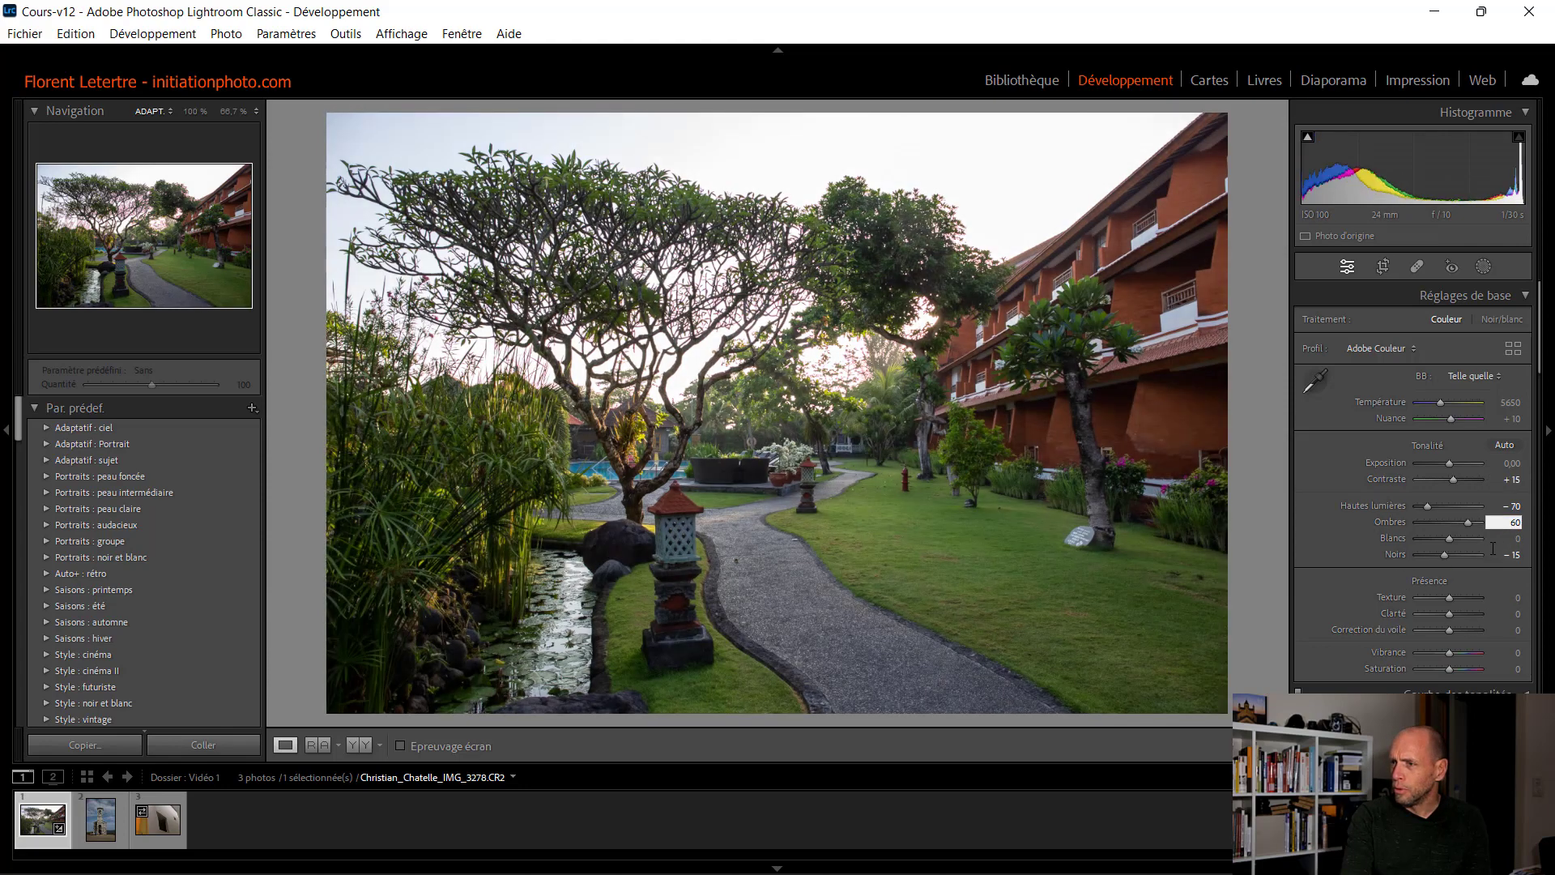
Step: Set Texture to +20 and Clarté to +10 in the presence settings
key(Tab)
key(Tab)
key(Tab)
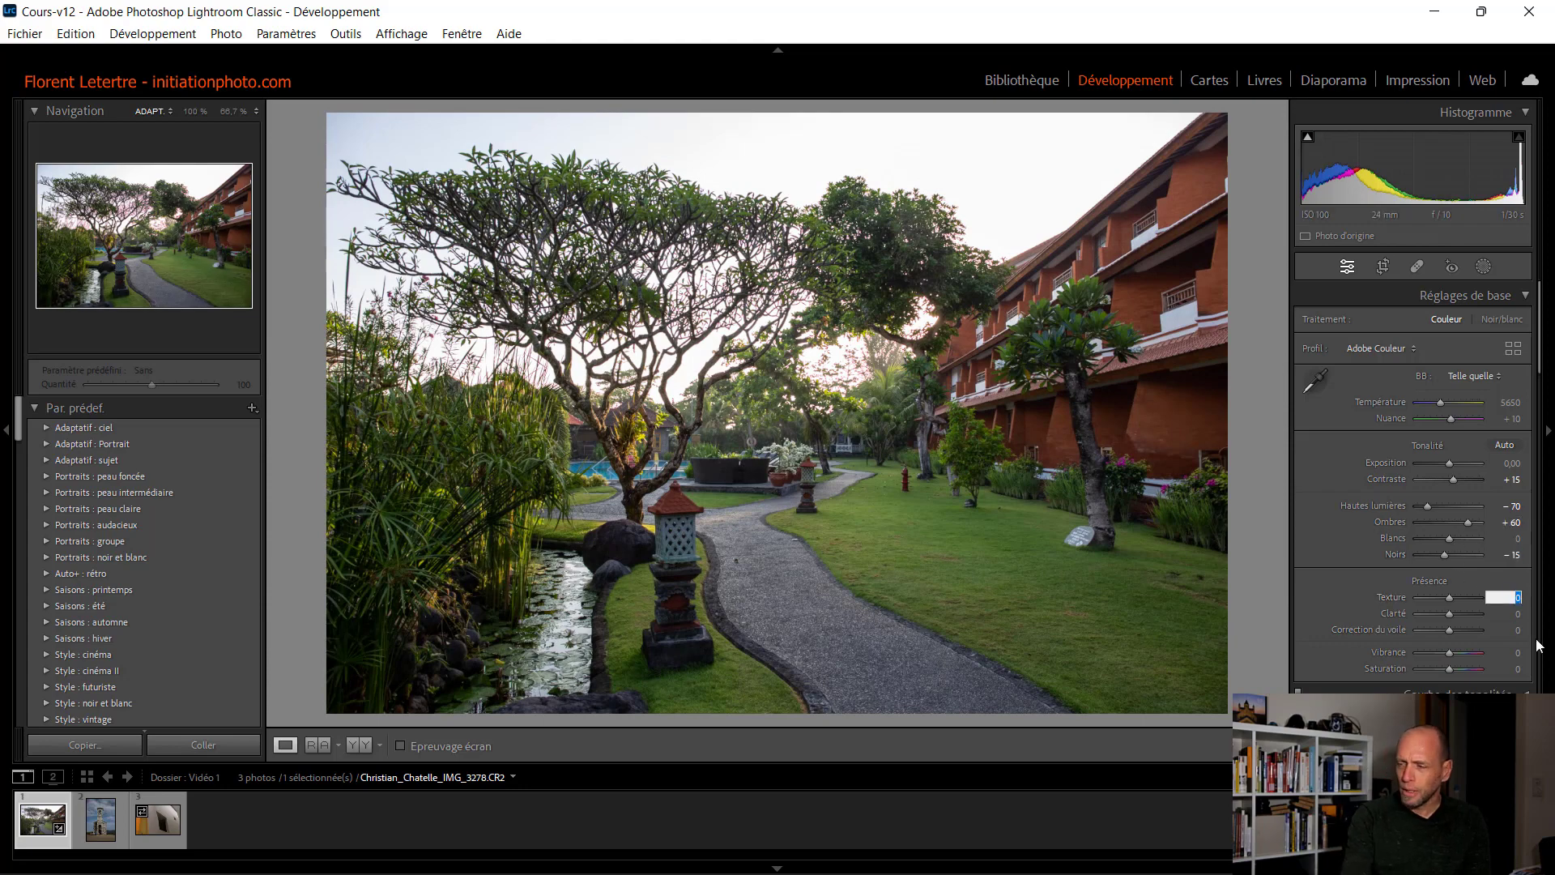
text(20)
key(Tab)
text(10)
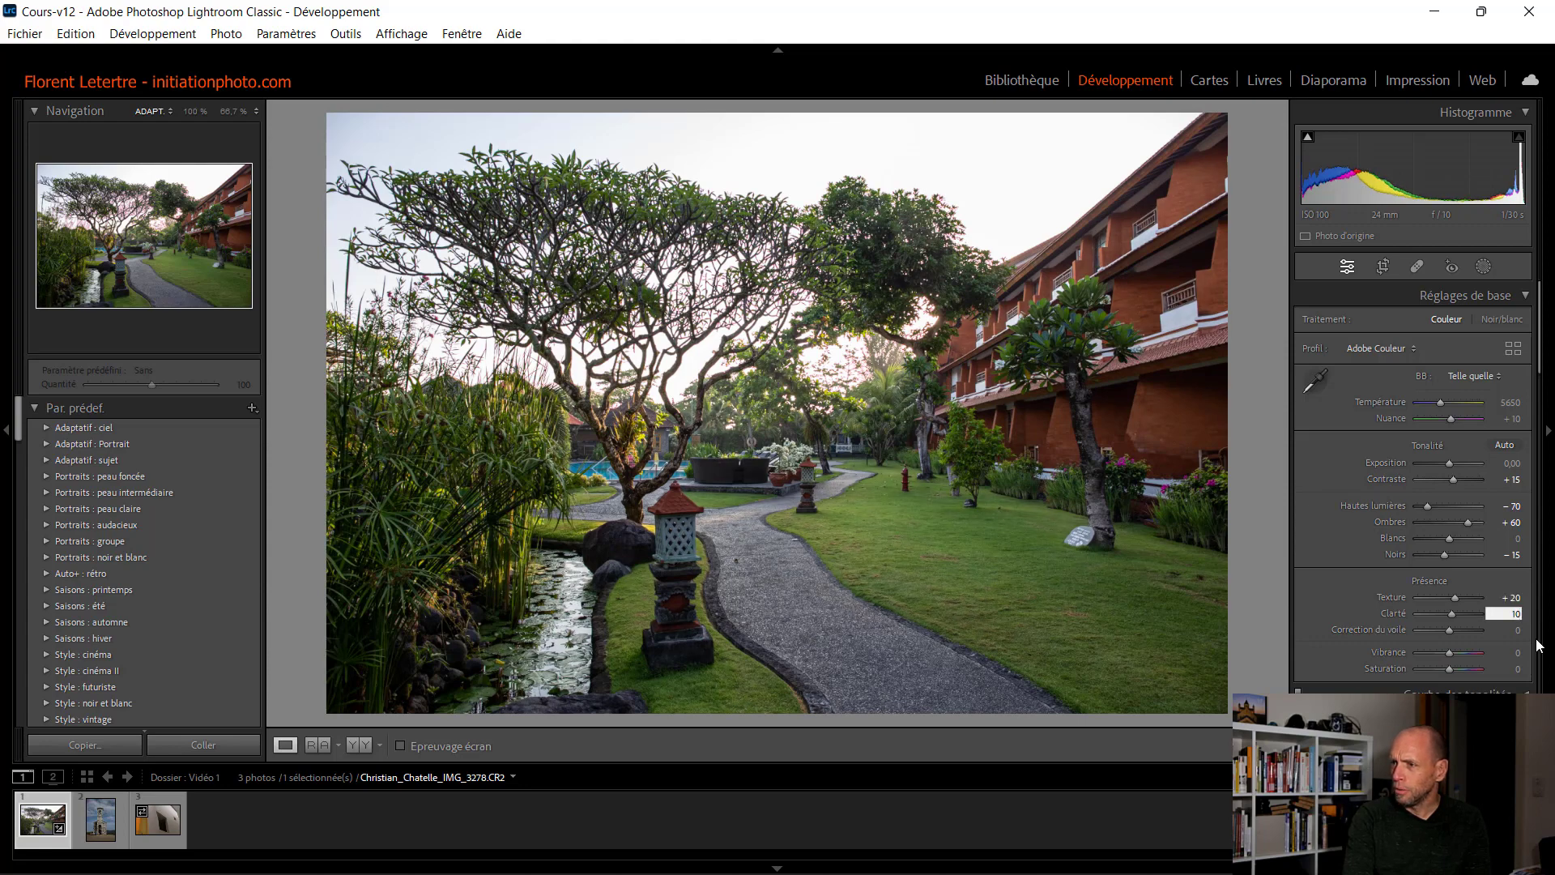
Step: Try Correction du voile at 50 on the garden photo, then reset it to 0
key(Tab)
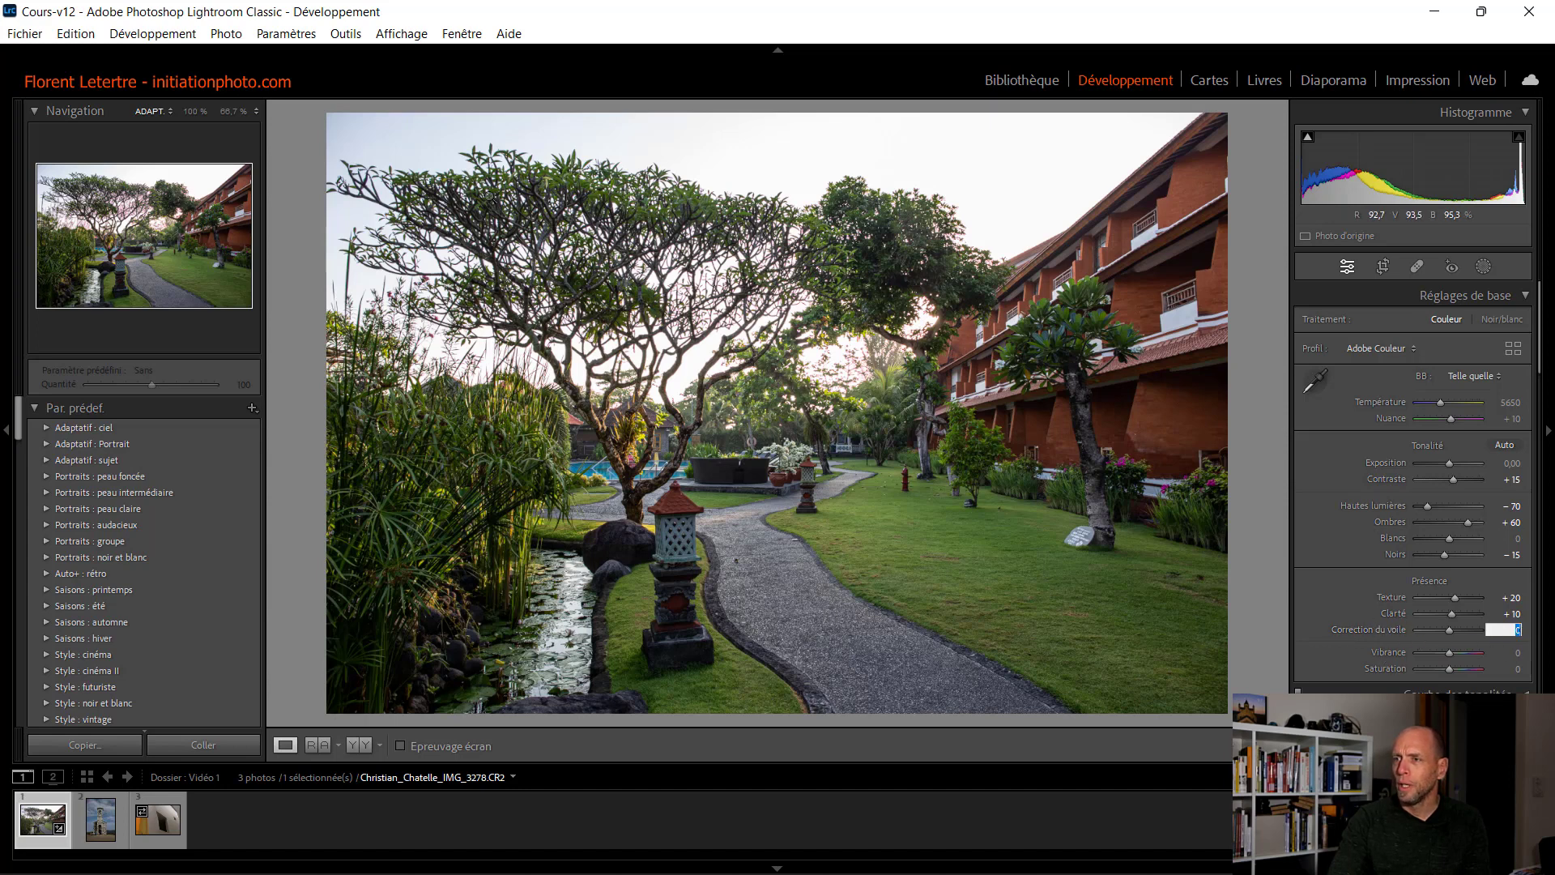
text(50)
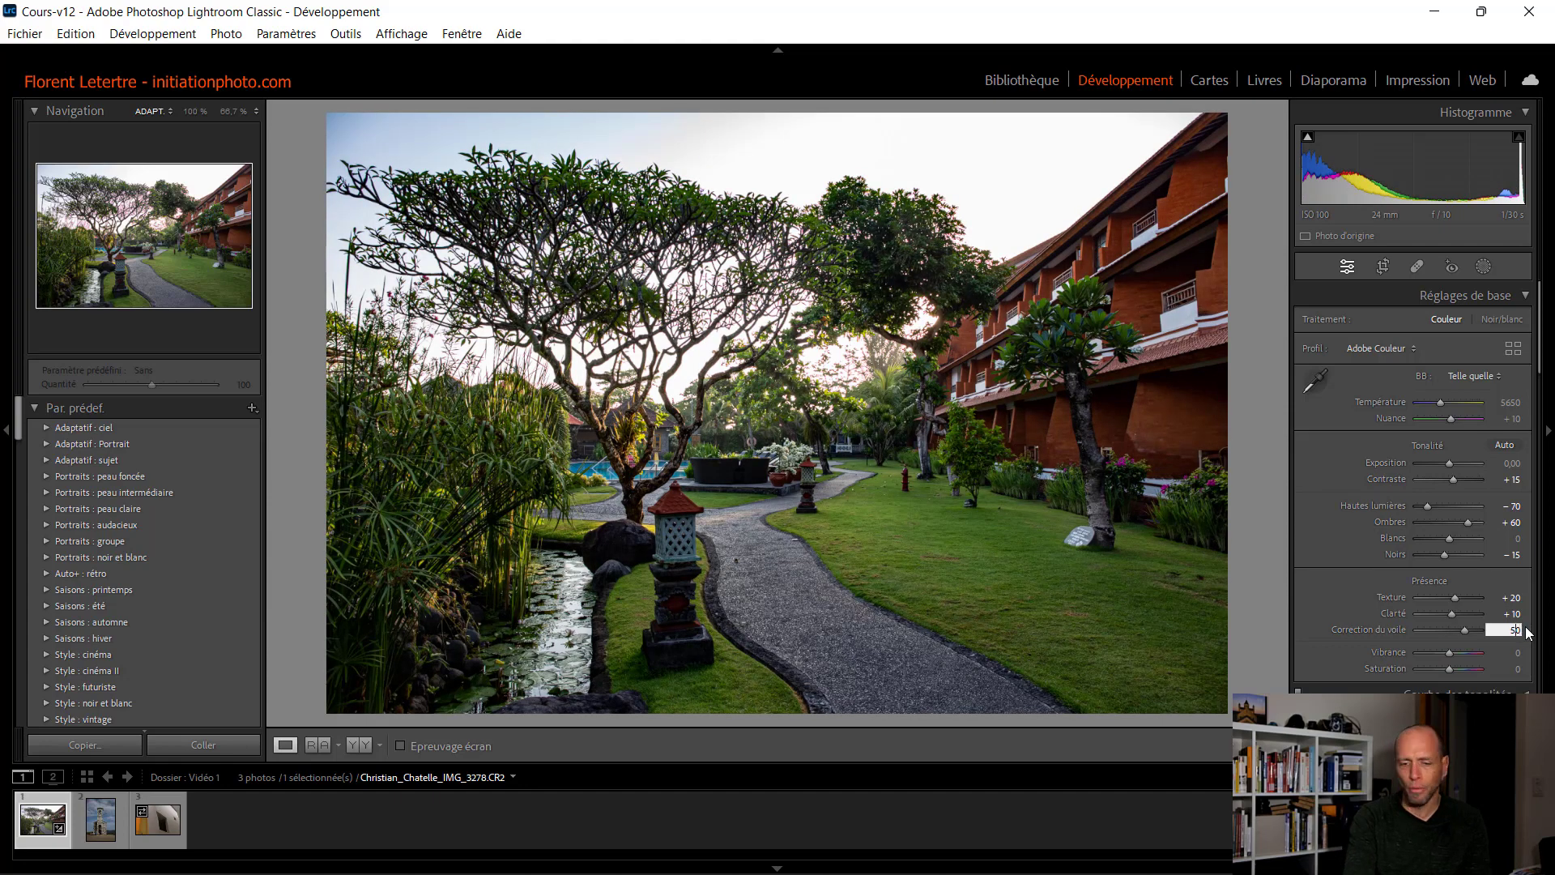
key(Left)
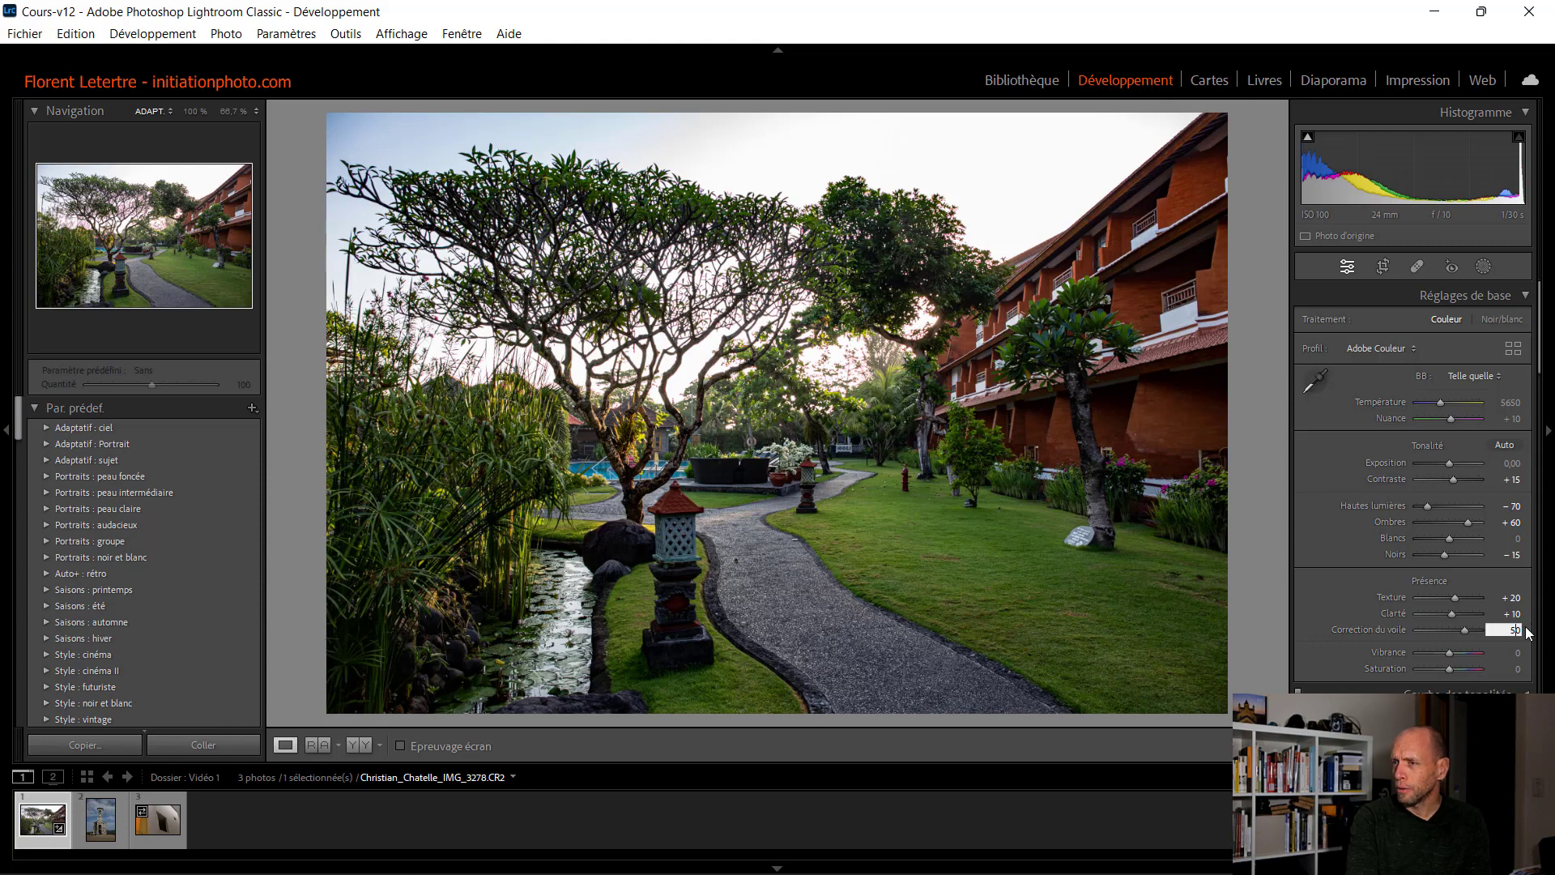
text(0)
key(Return)
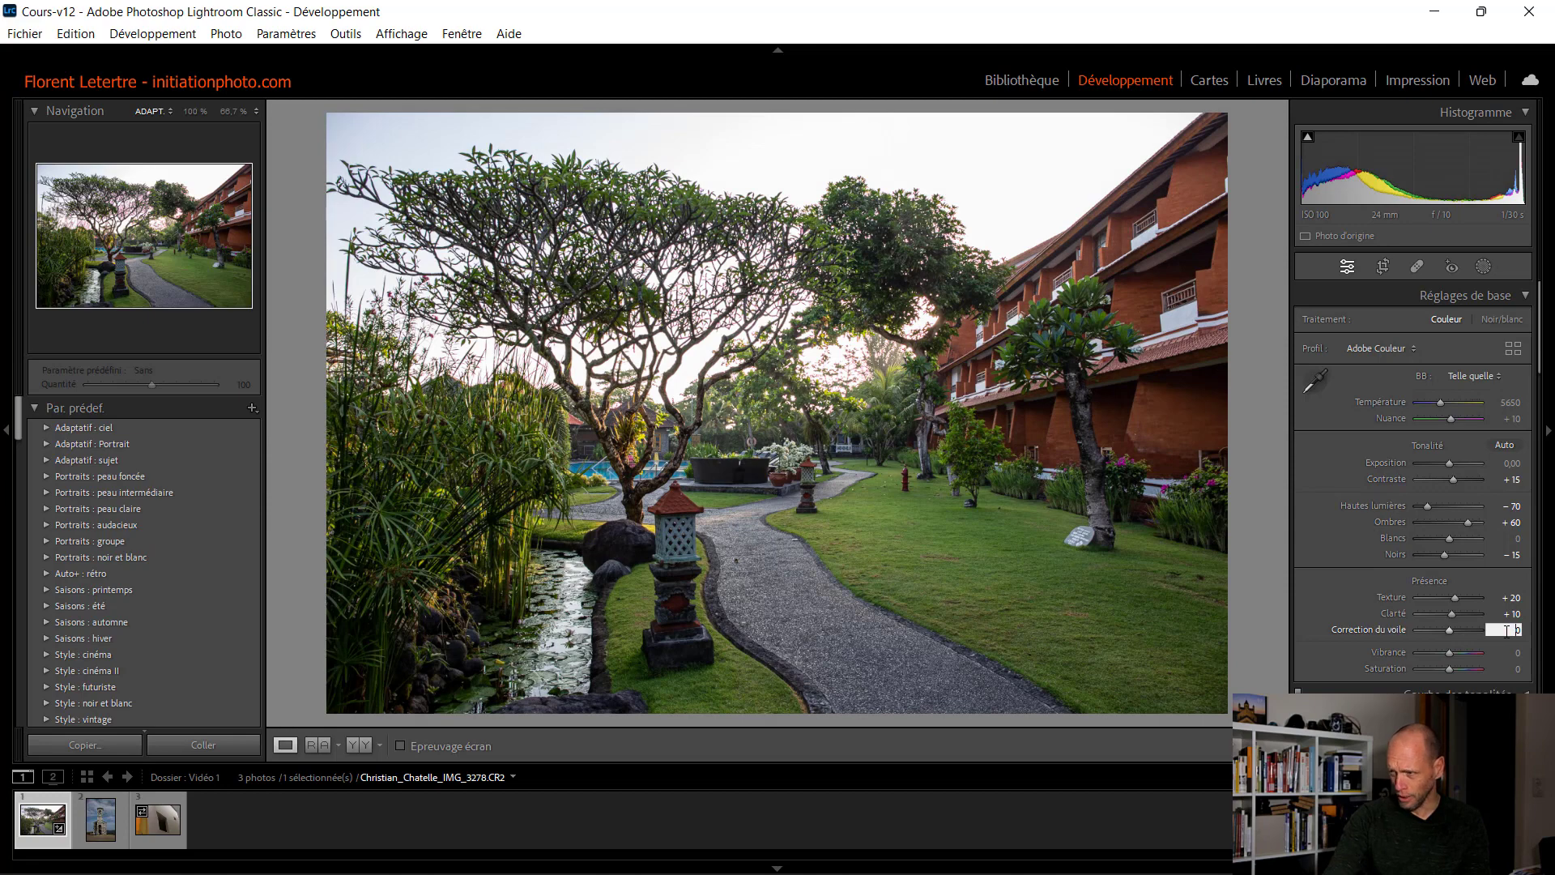
Step: Set Vibrance to +20 and Saturation to +5 for the garden photo
key(Tab)
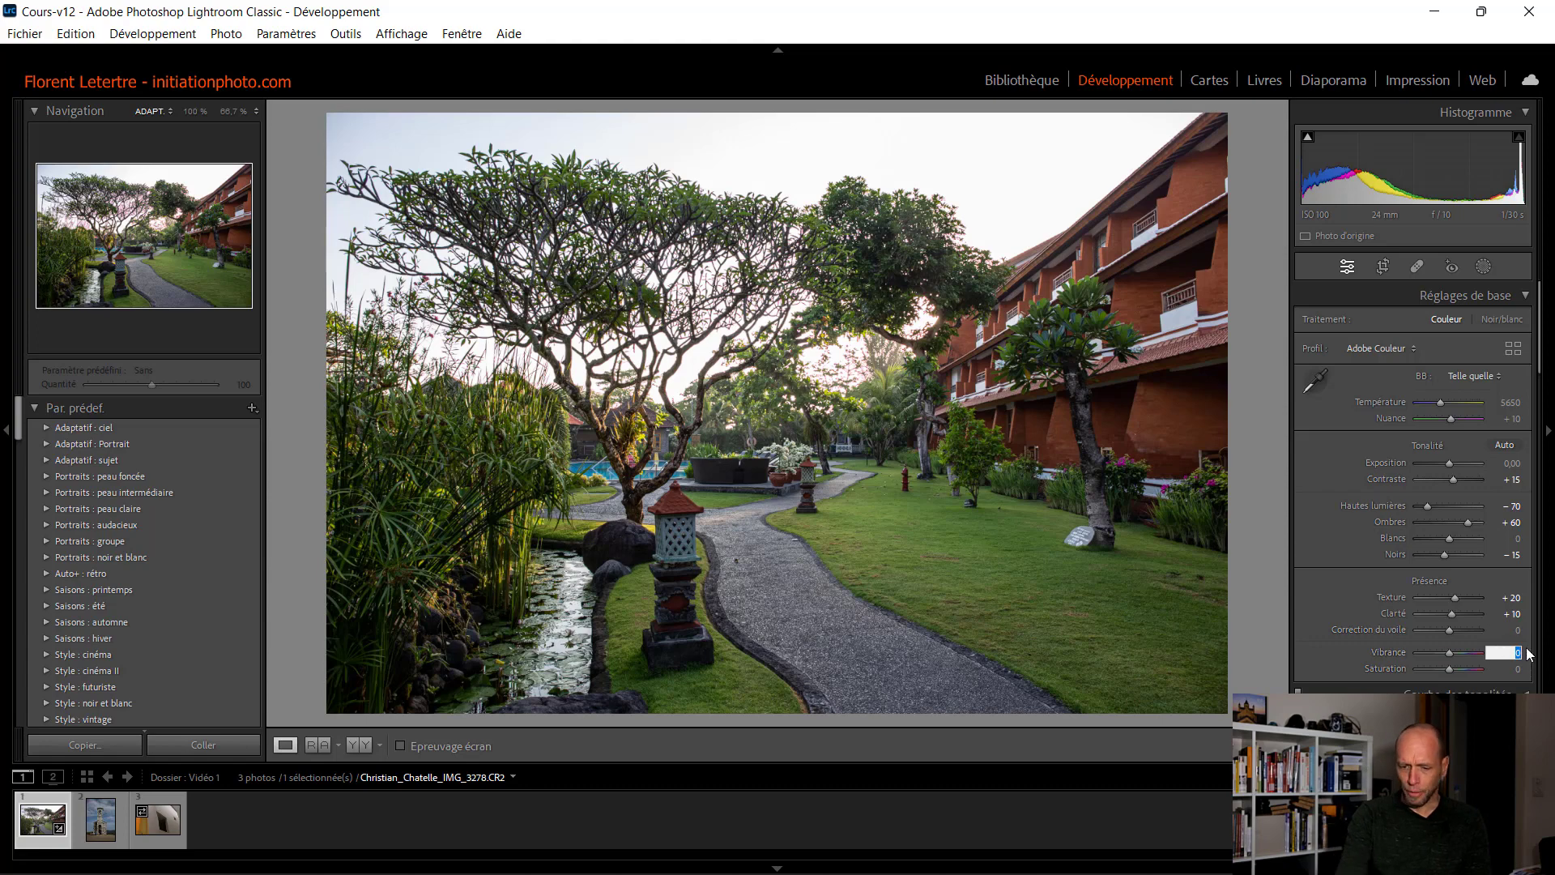
text(20)
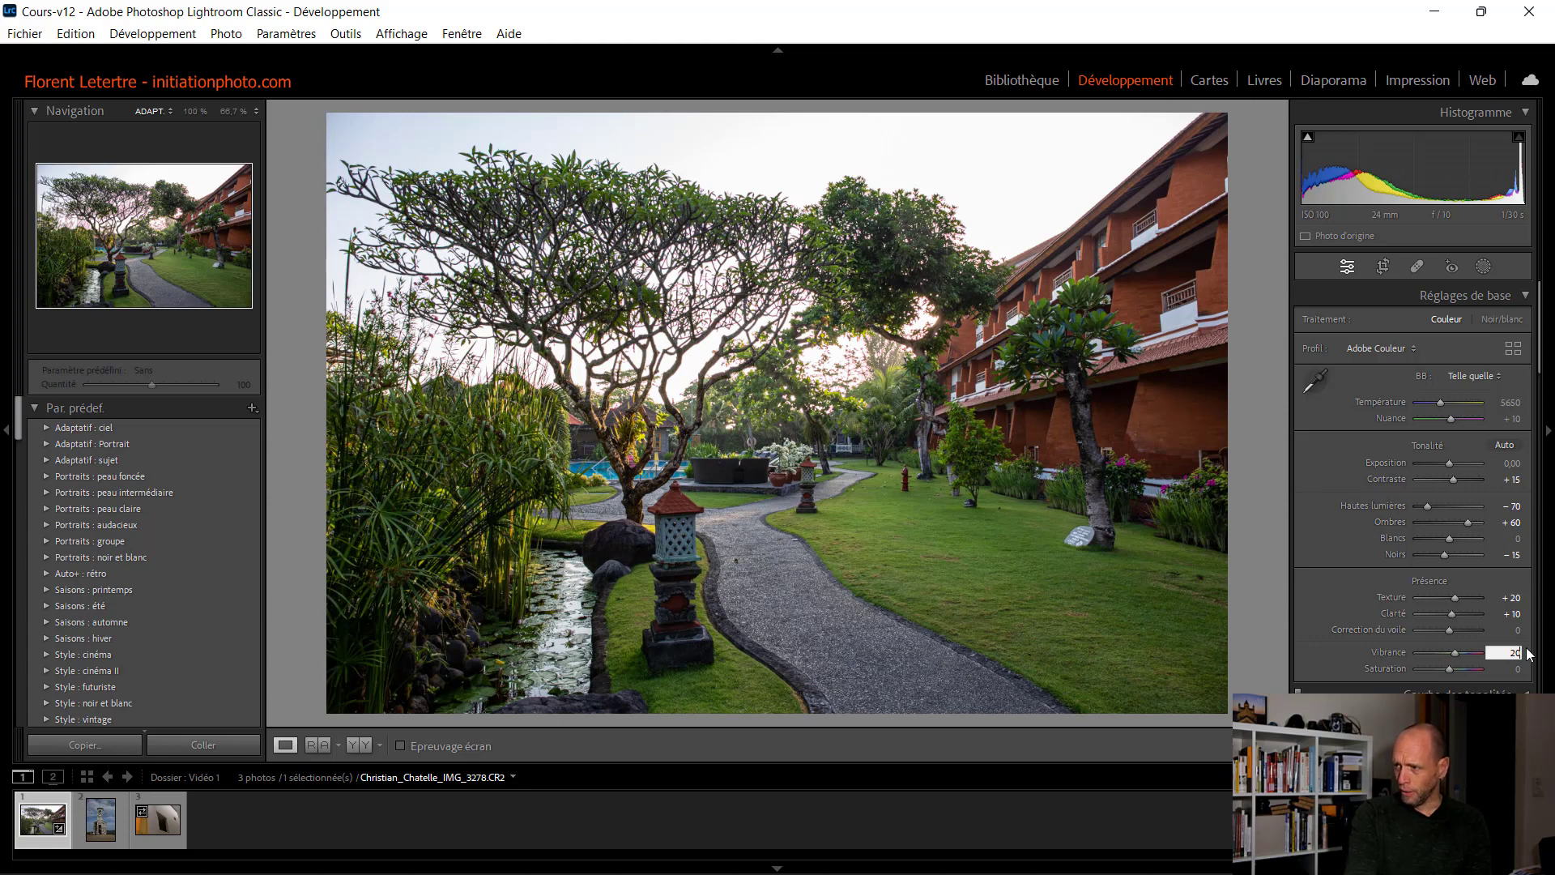
key(Tab)
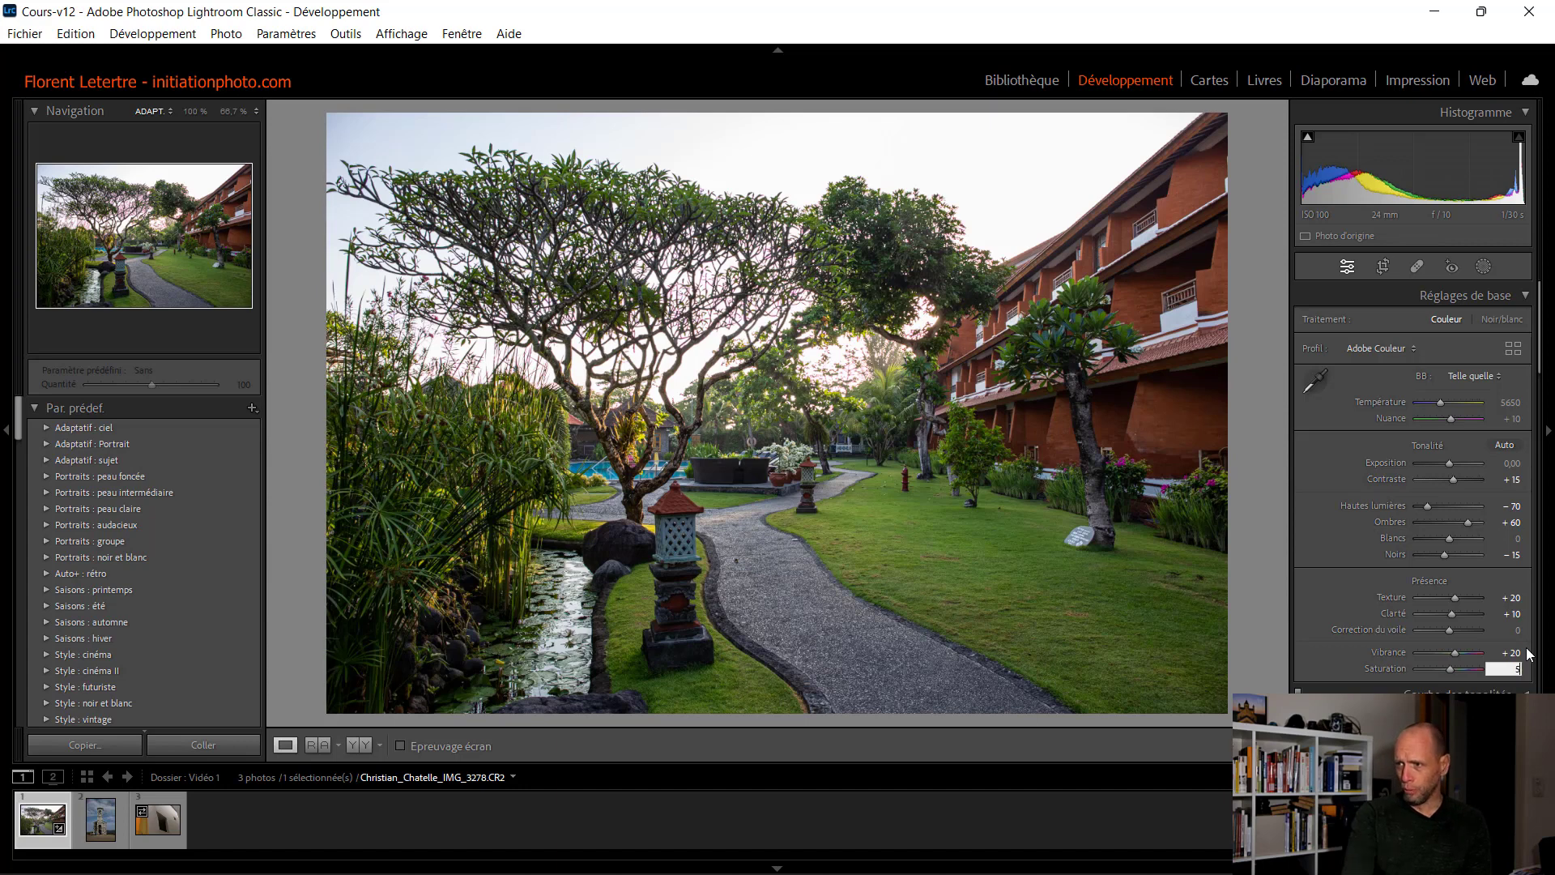
key(Return)
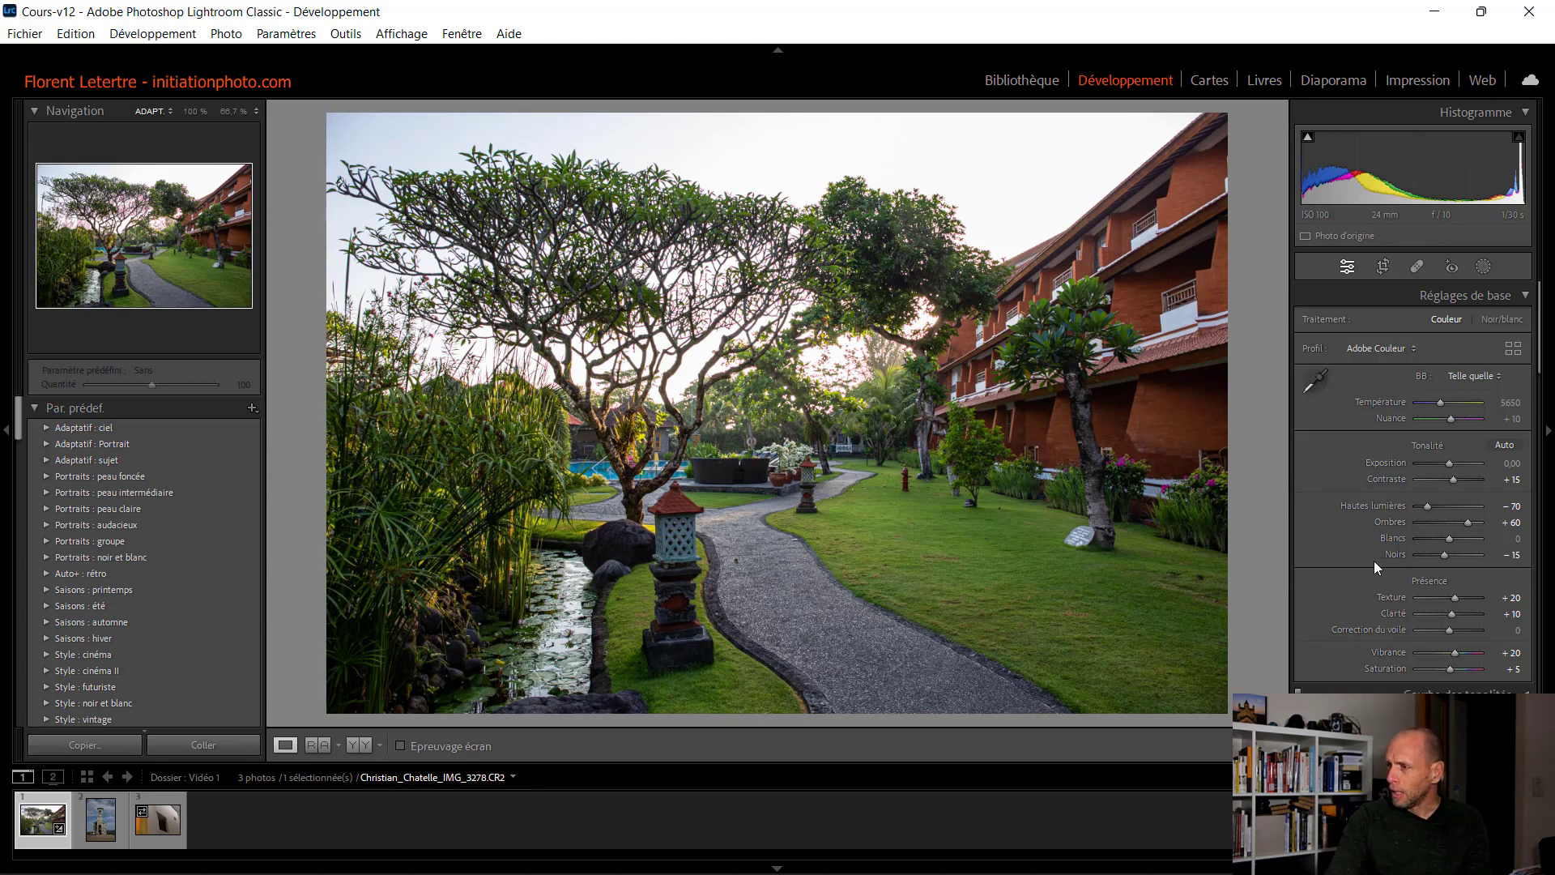
Step: Set the sharpening (Netteté) Gain to 70 and Masquage to 15 in the Détail settings
scroll(1374, 561, down, 5)
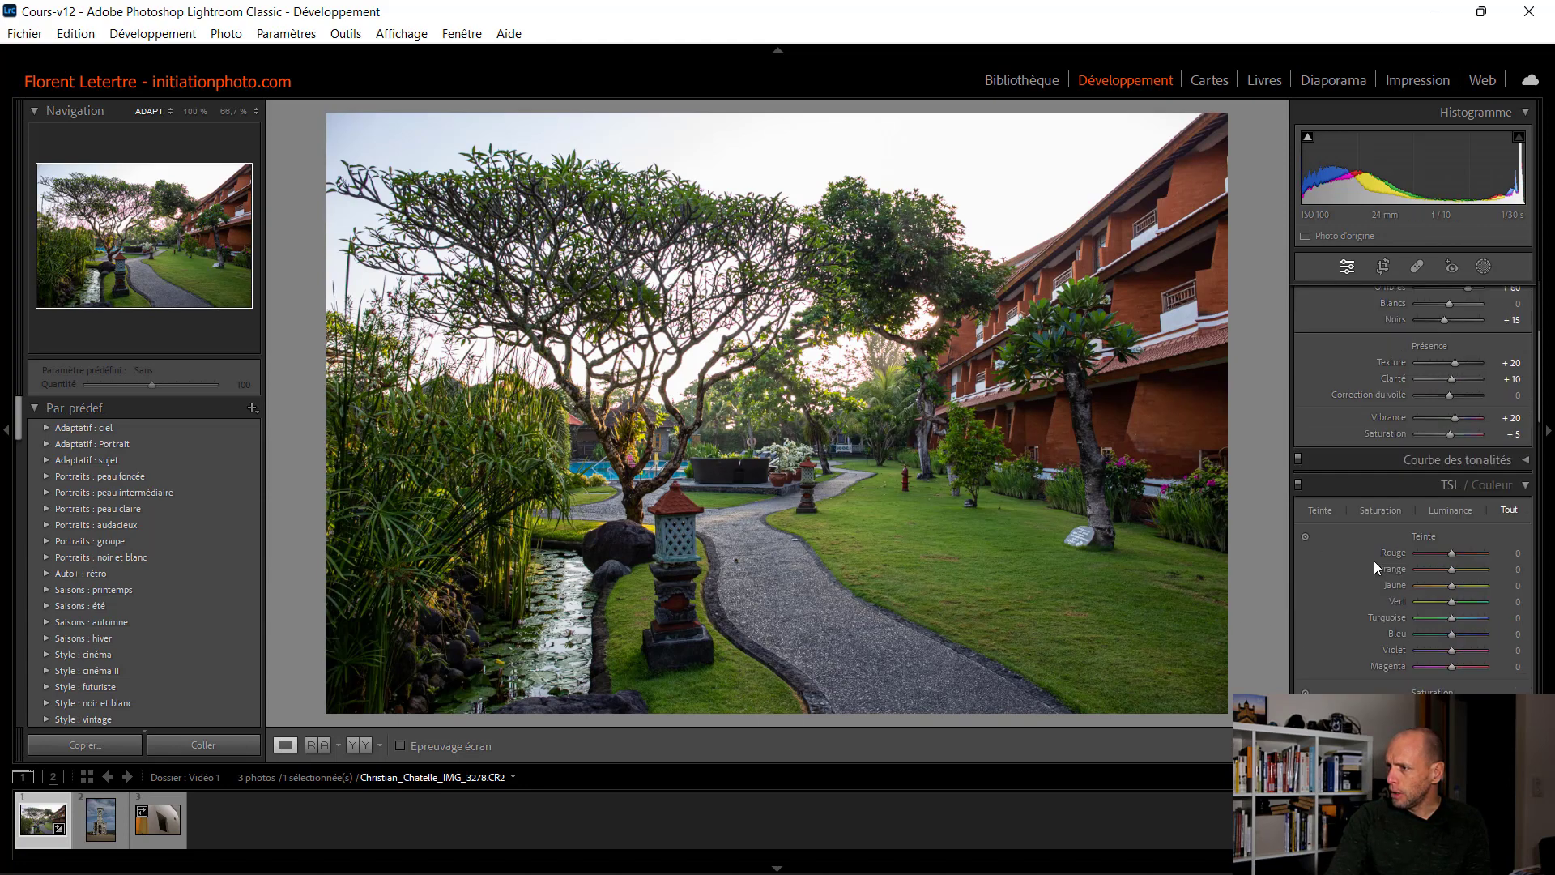
scroll(1373, 559, down, 2)
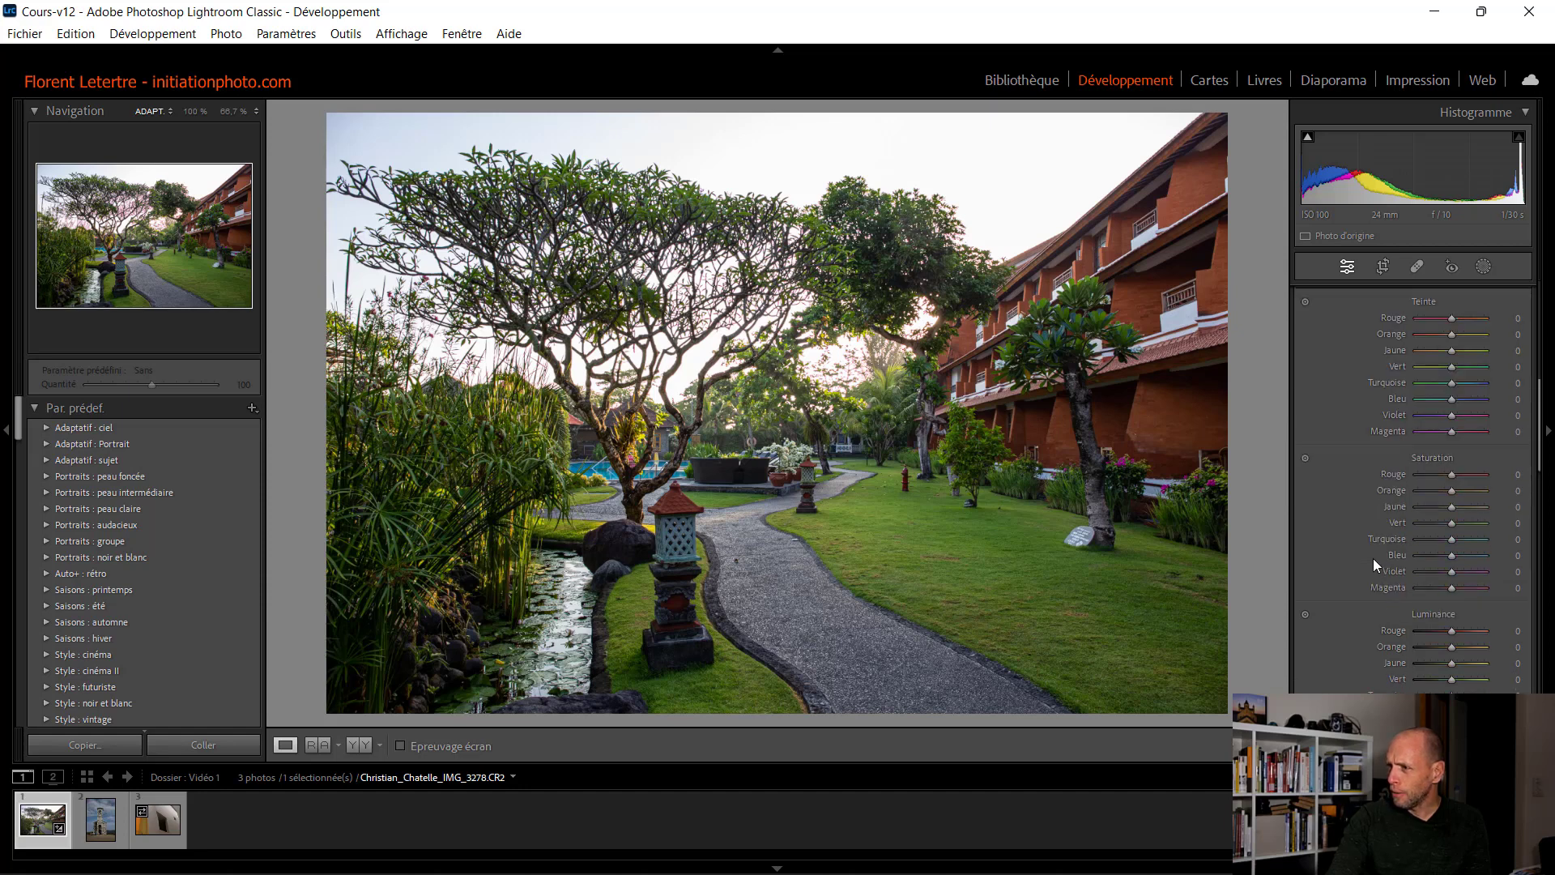
scroll(1372, 557, down, 4)
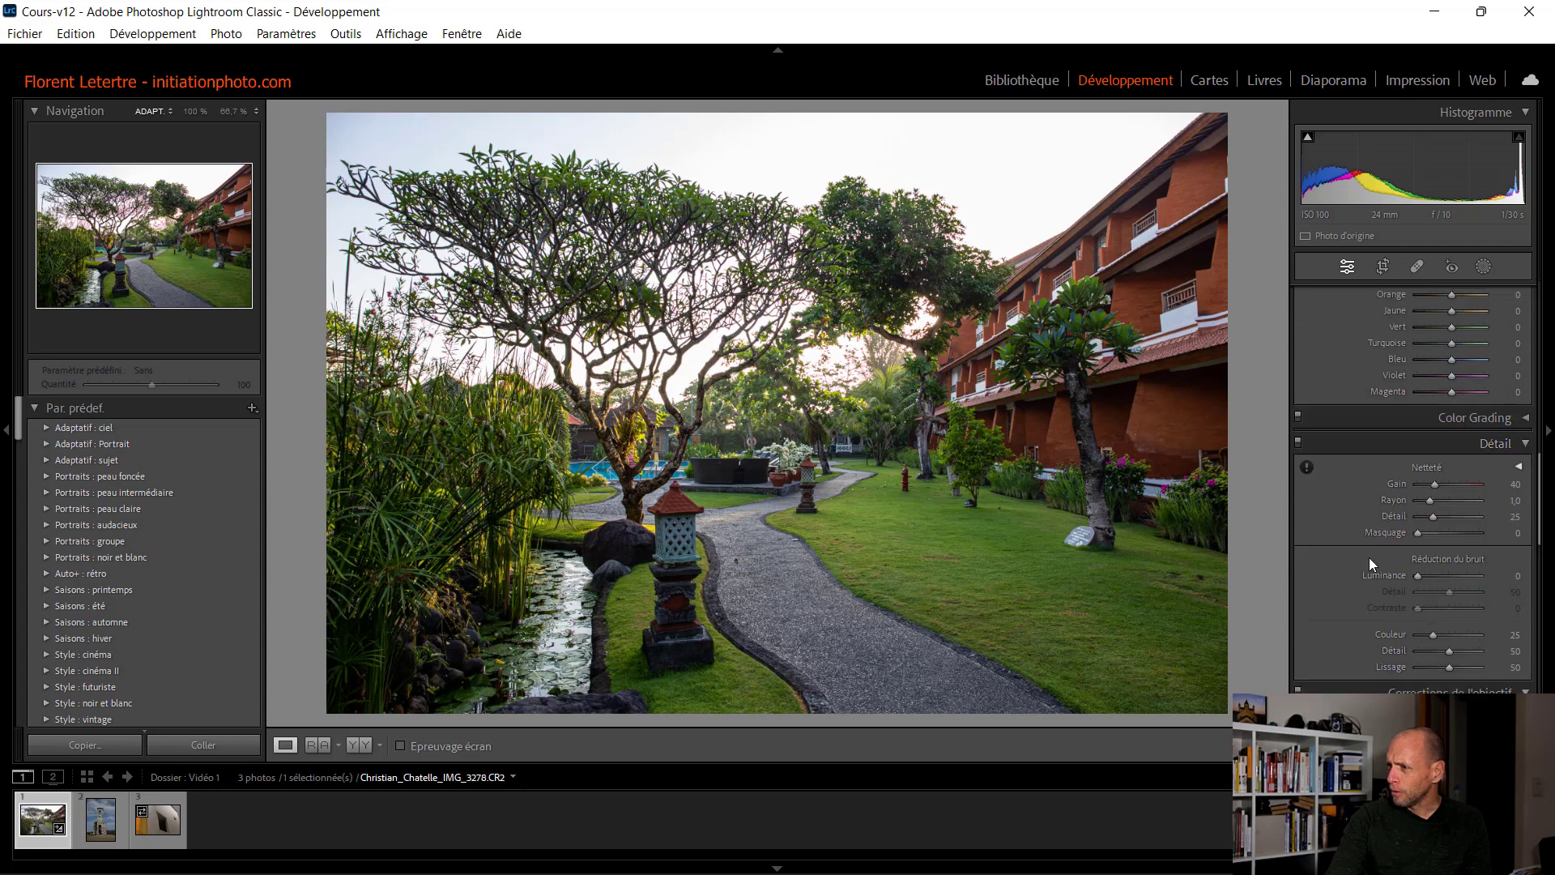
click(1508, 484)
text(70)
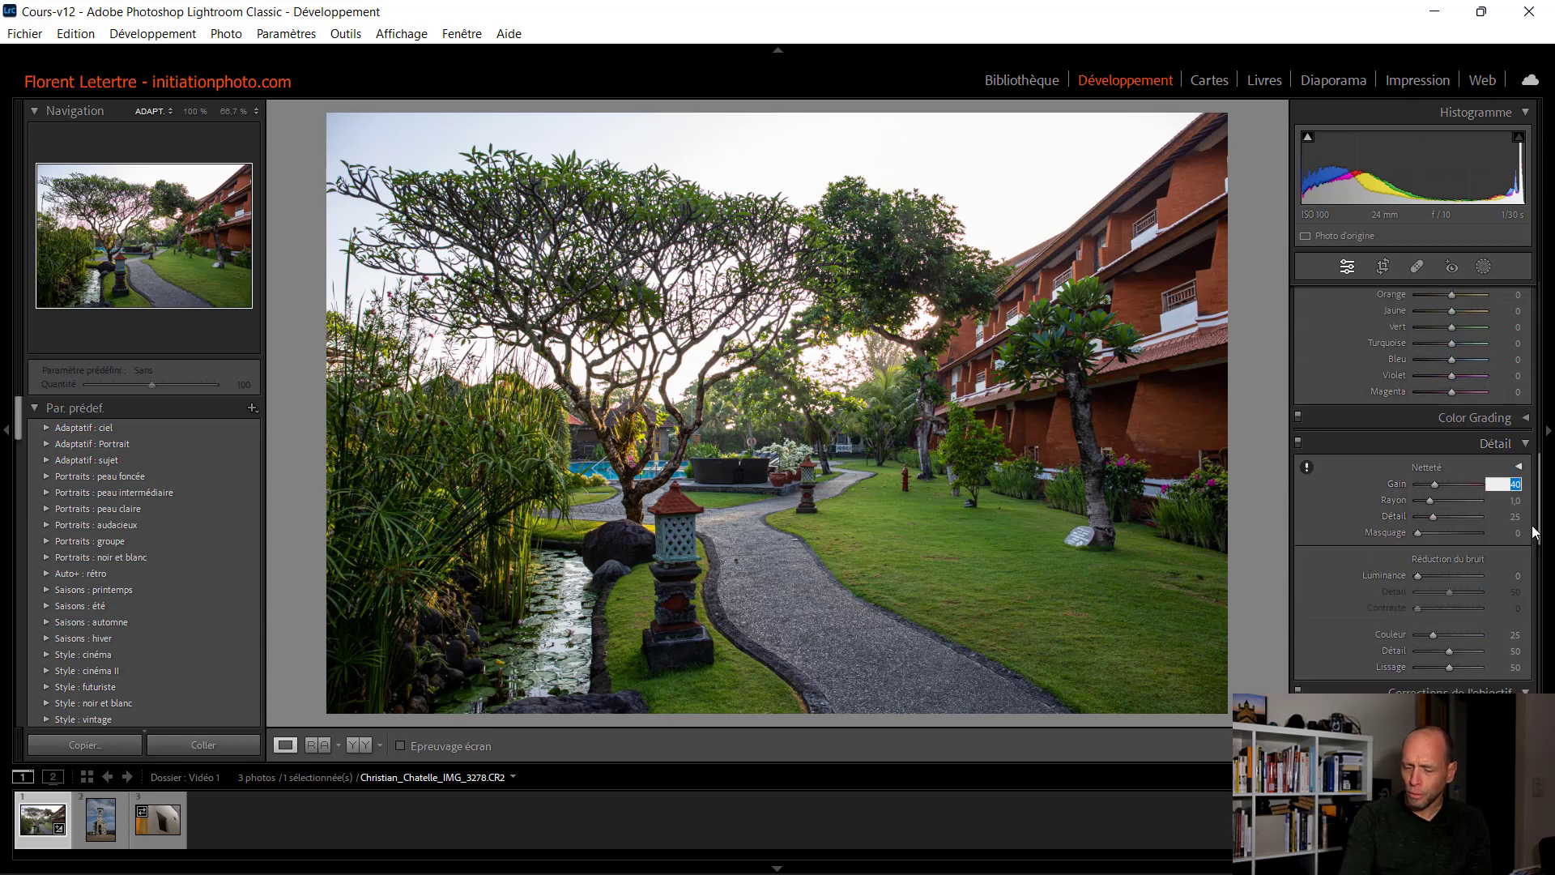
key(Tab)
key(Tab)
key(Tab)
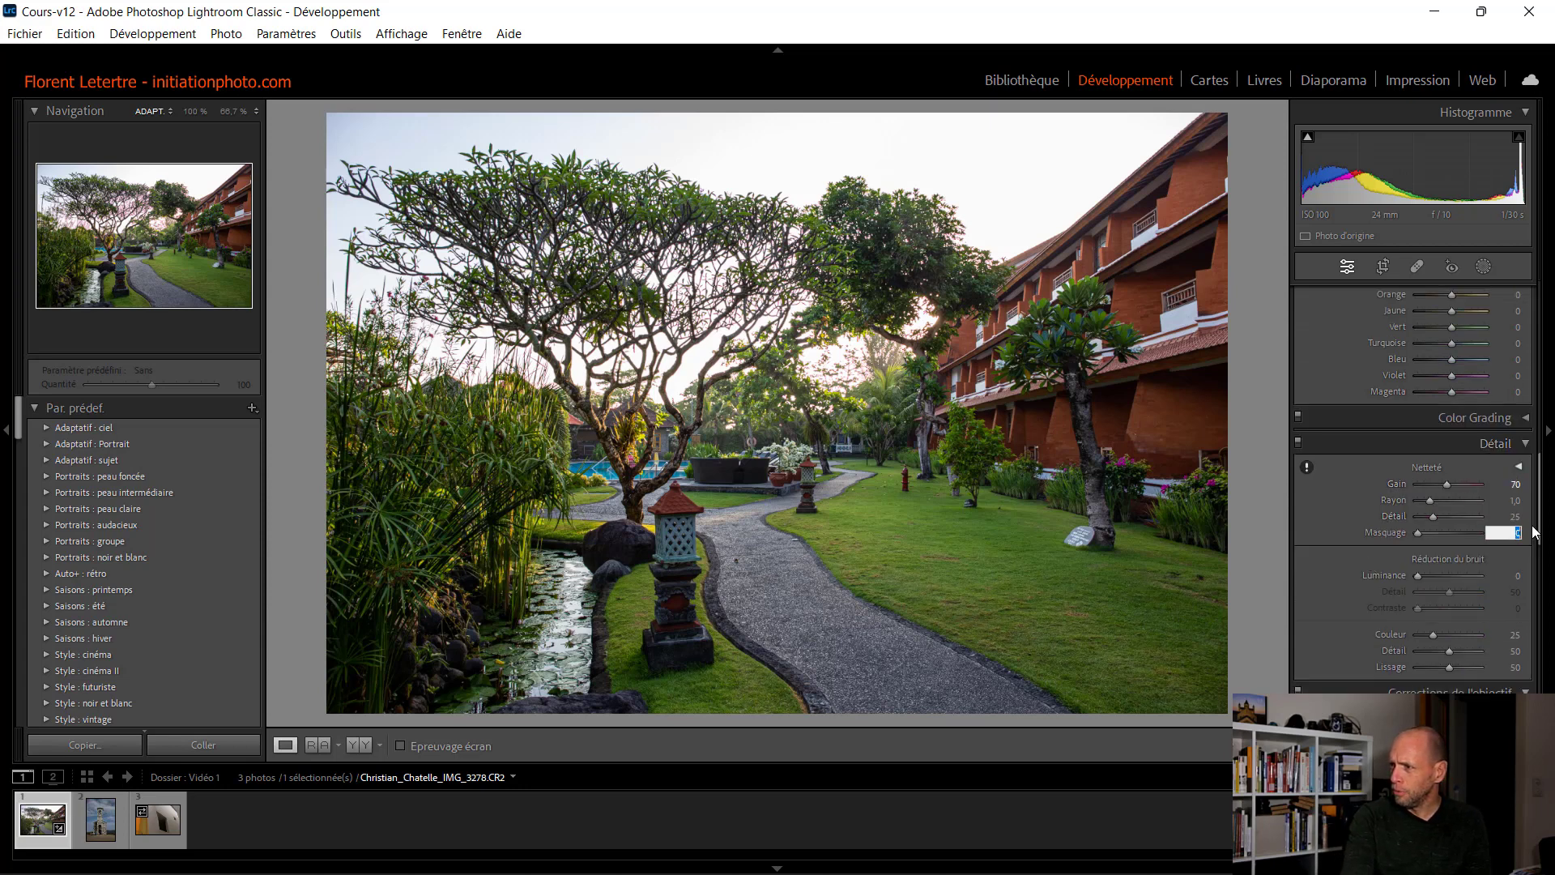
text(15)
Step: Set noise reduction Luminance, its Détail and Contraste, and the colour Détail and Lissage all to 20
key(Tab)
text(20)
key(Tab)
text(20)
key(Tab)
text(20)
key(Tab)
key(Tab)
text(20)
key(Tab)
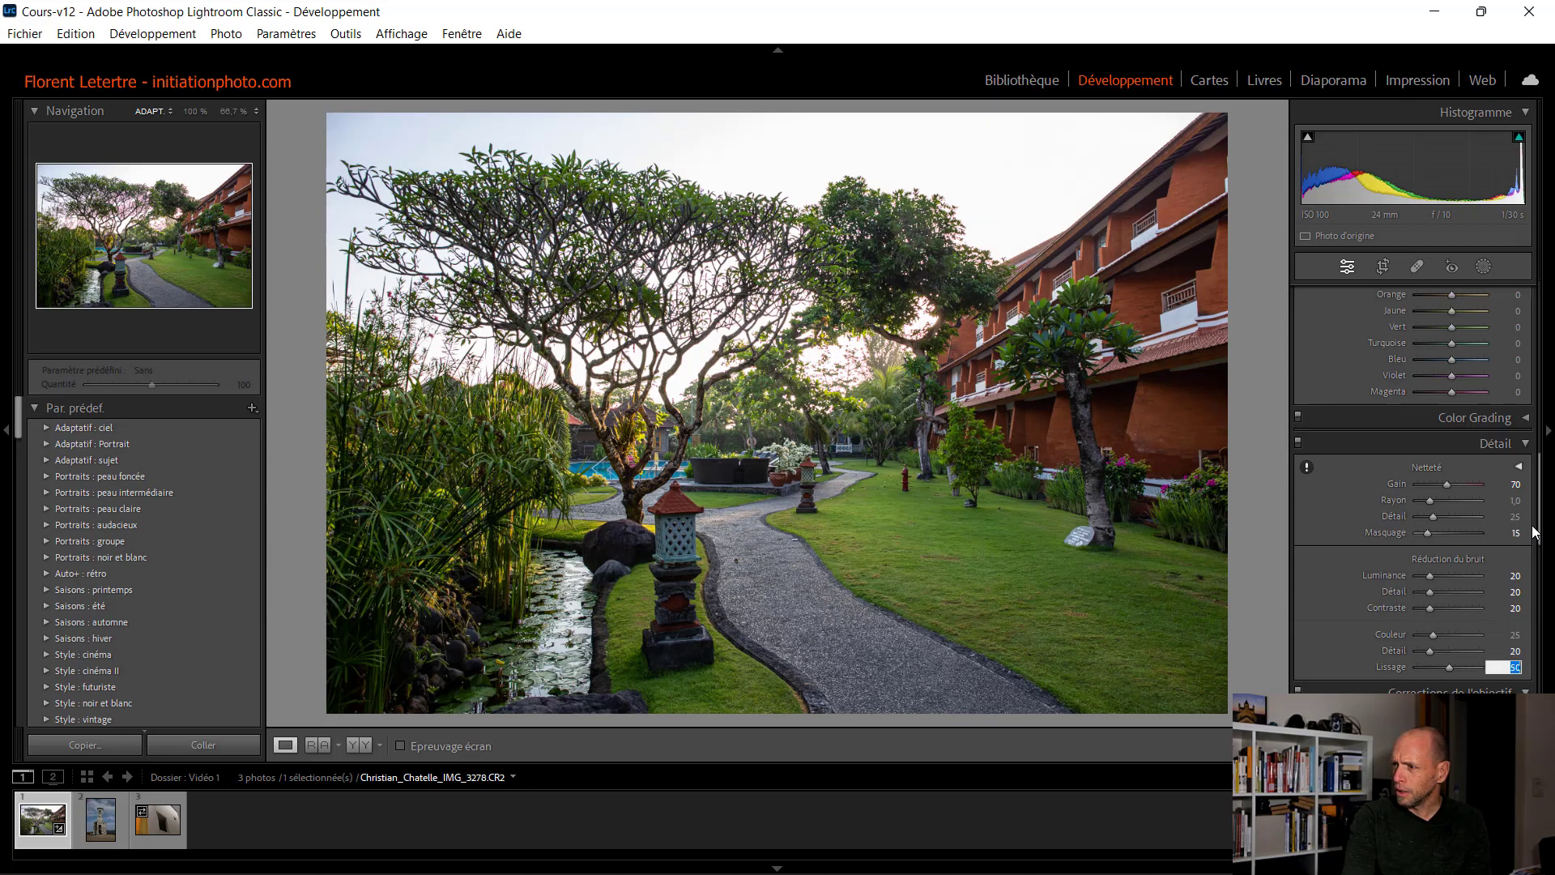
text(20)
key(Tab)
Step: Inspect the lantern, pool area and lily pond at 100% to check sharpness and noise
key(ctrl+alt+o)
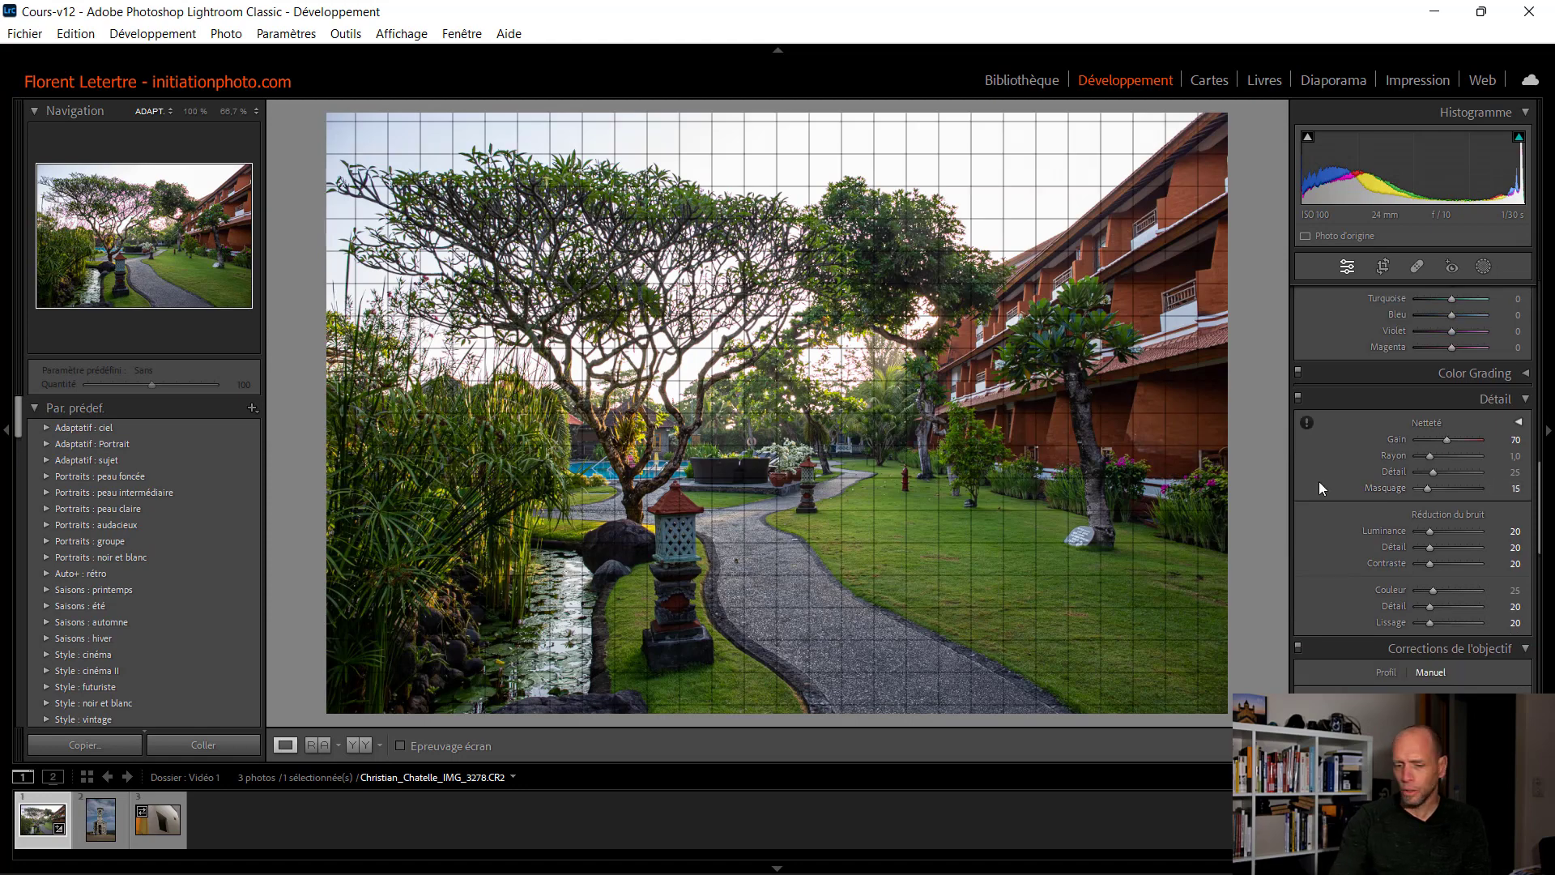
key(ctrl+alt+o)
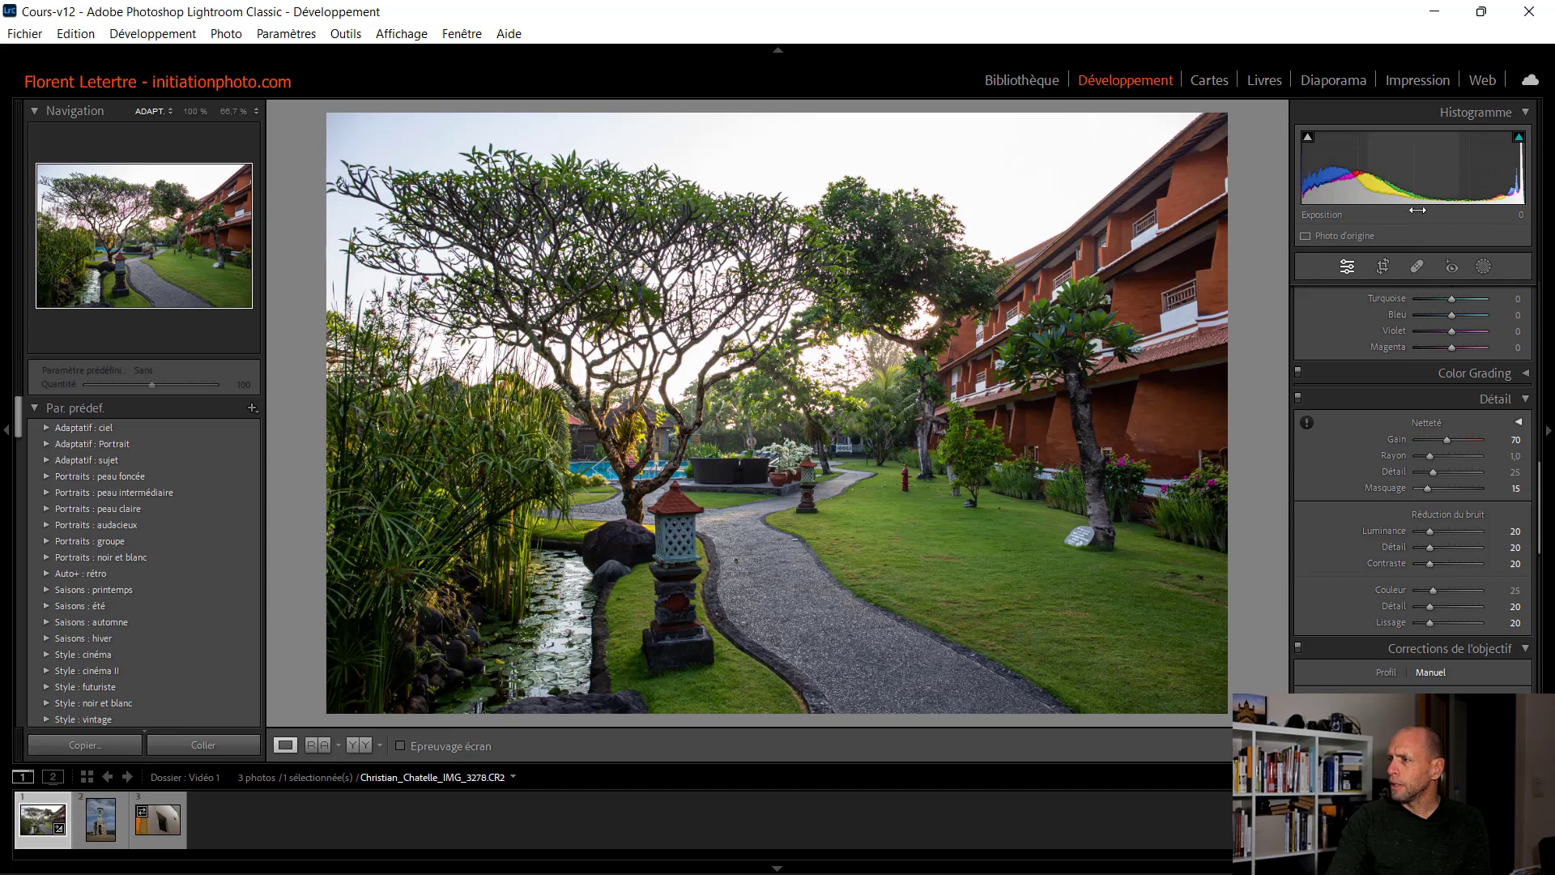
click(570, 572)
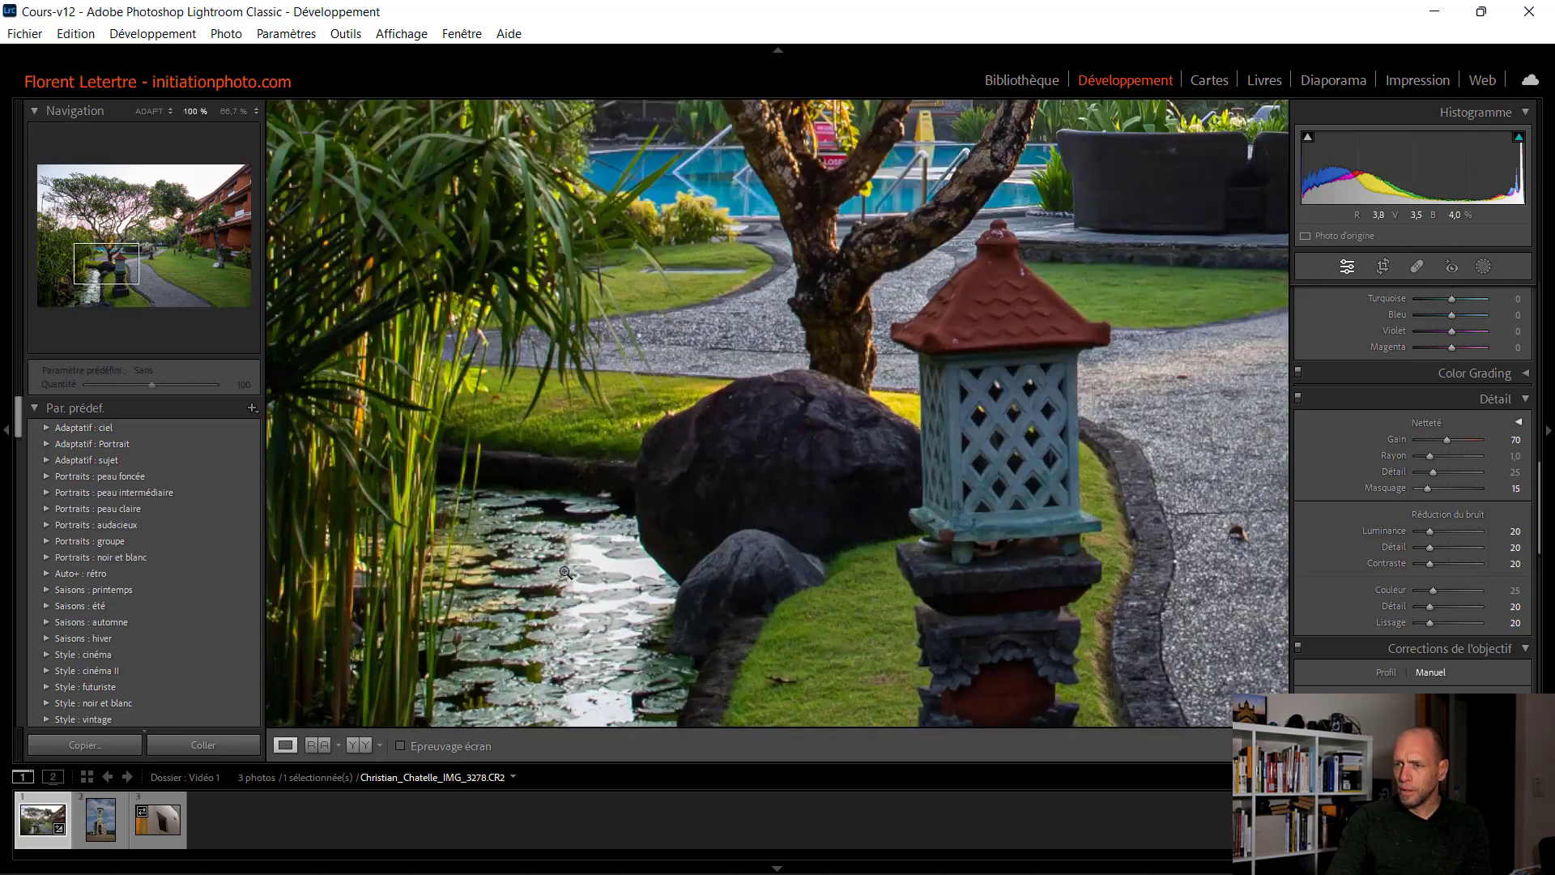
click(612, 469)
click(611, 470)
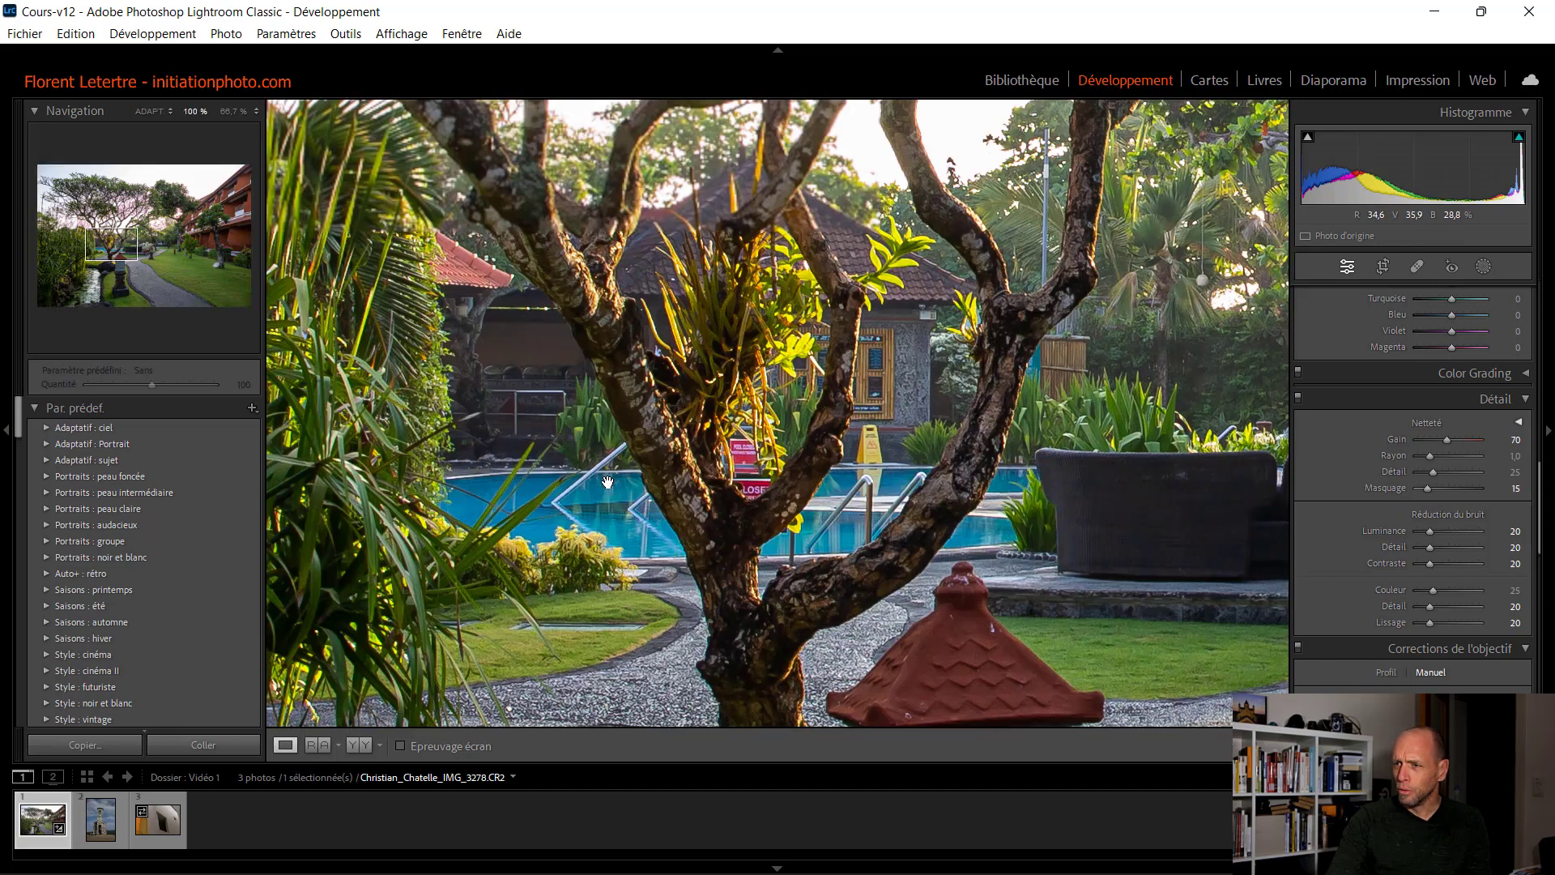
drag(699, 467, 315, 132)
click(315, 132)
drag(568, 698, 801, 444)
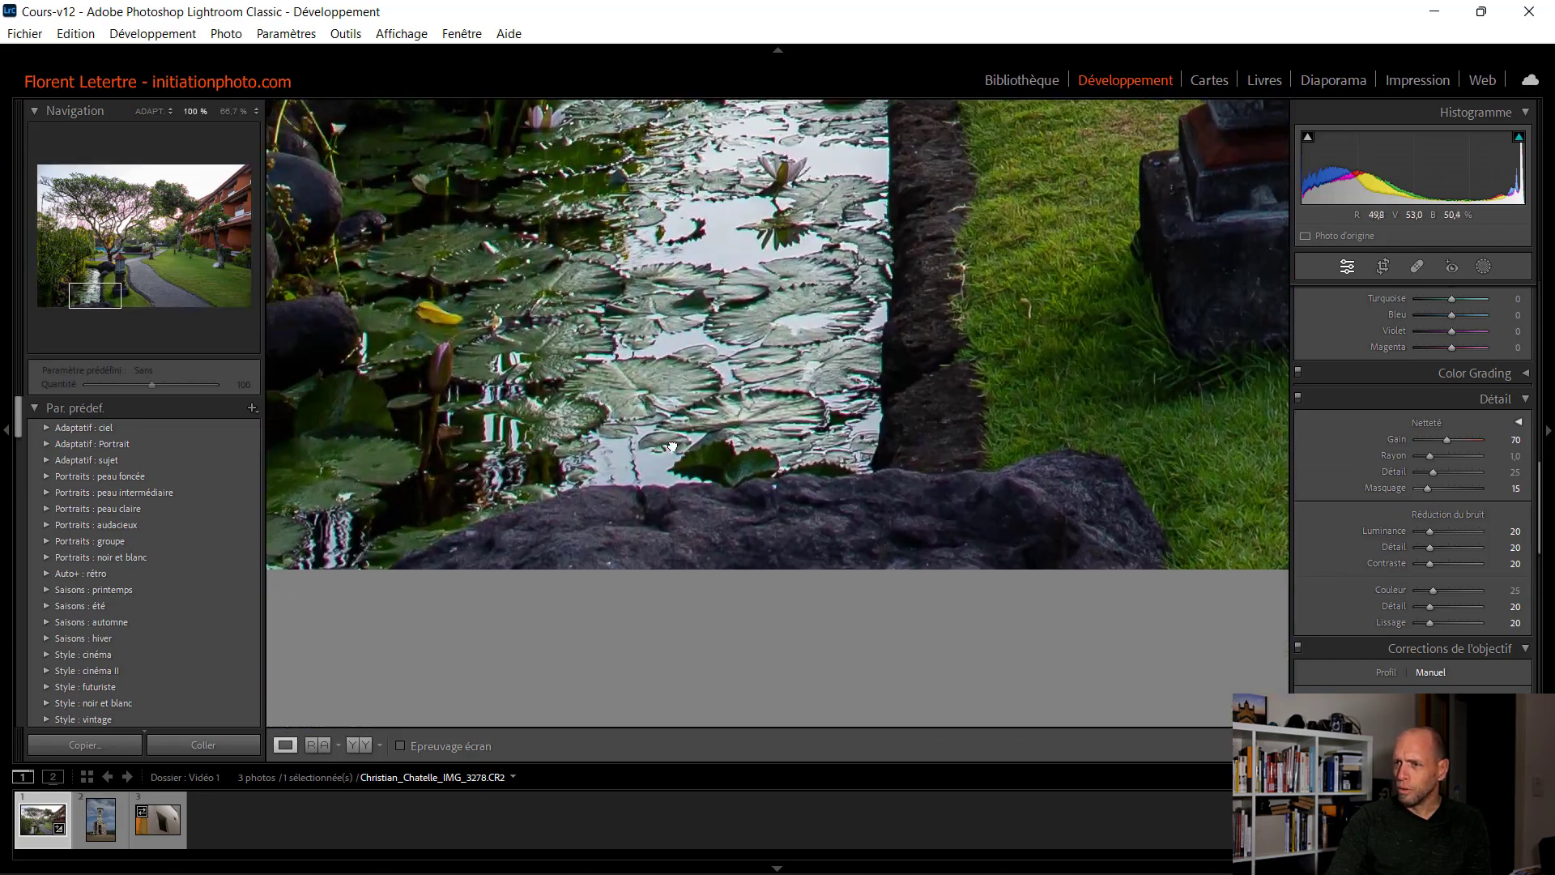
drag(658, 433, 760, 527)
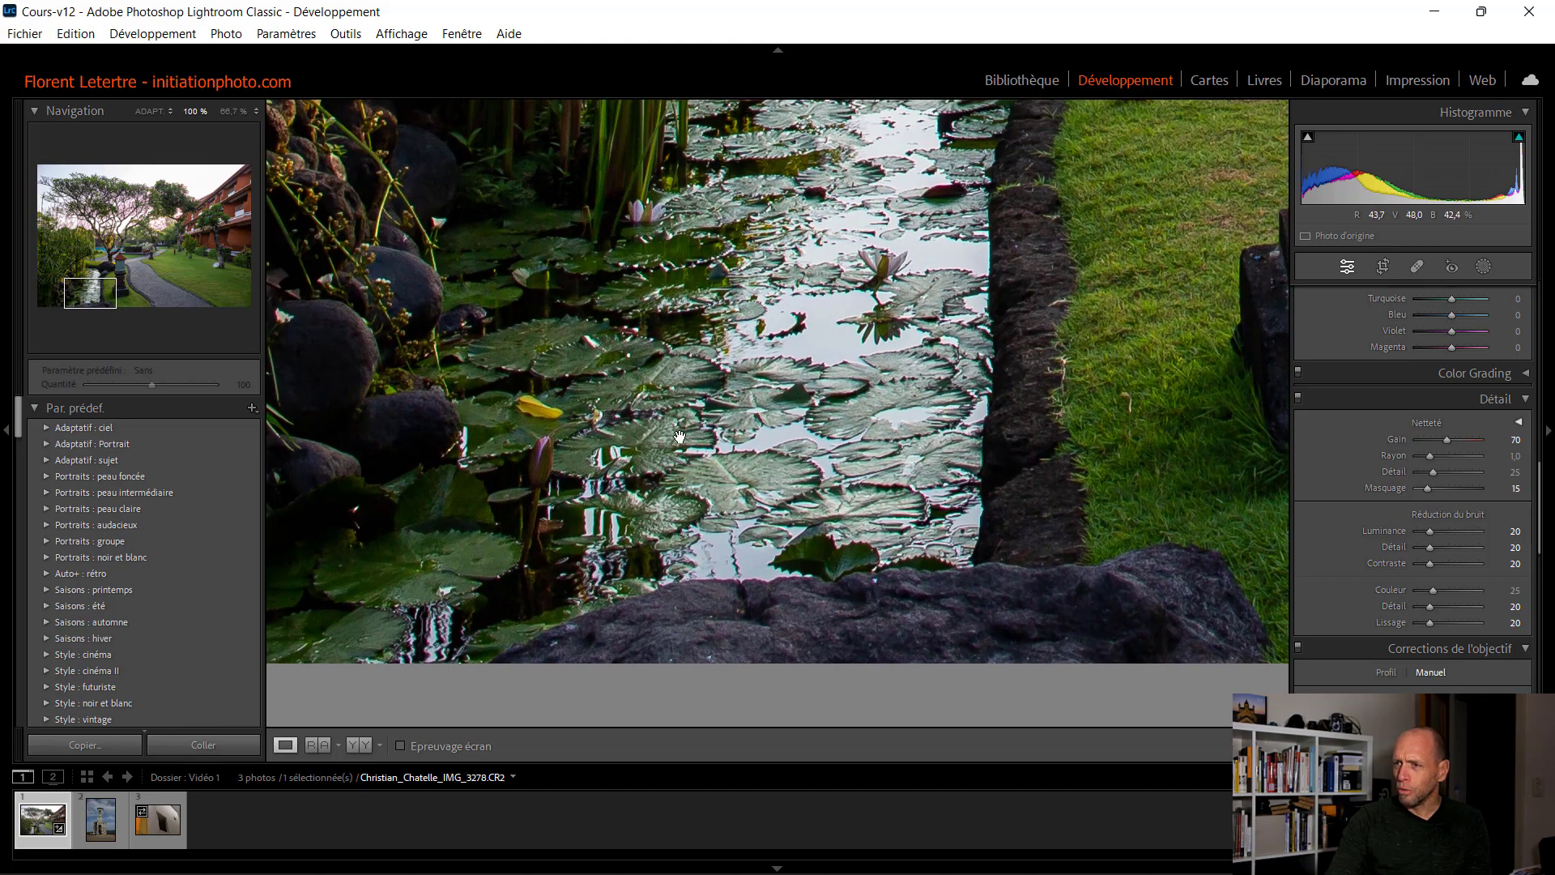
click(810, 471)
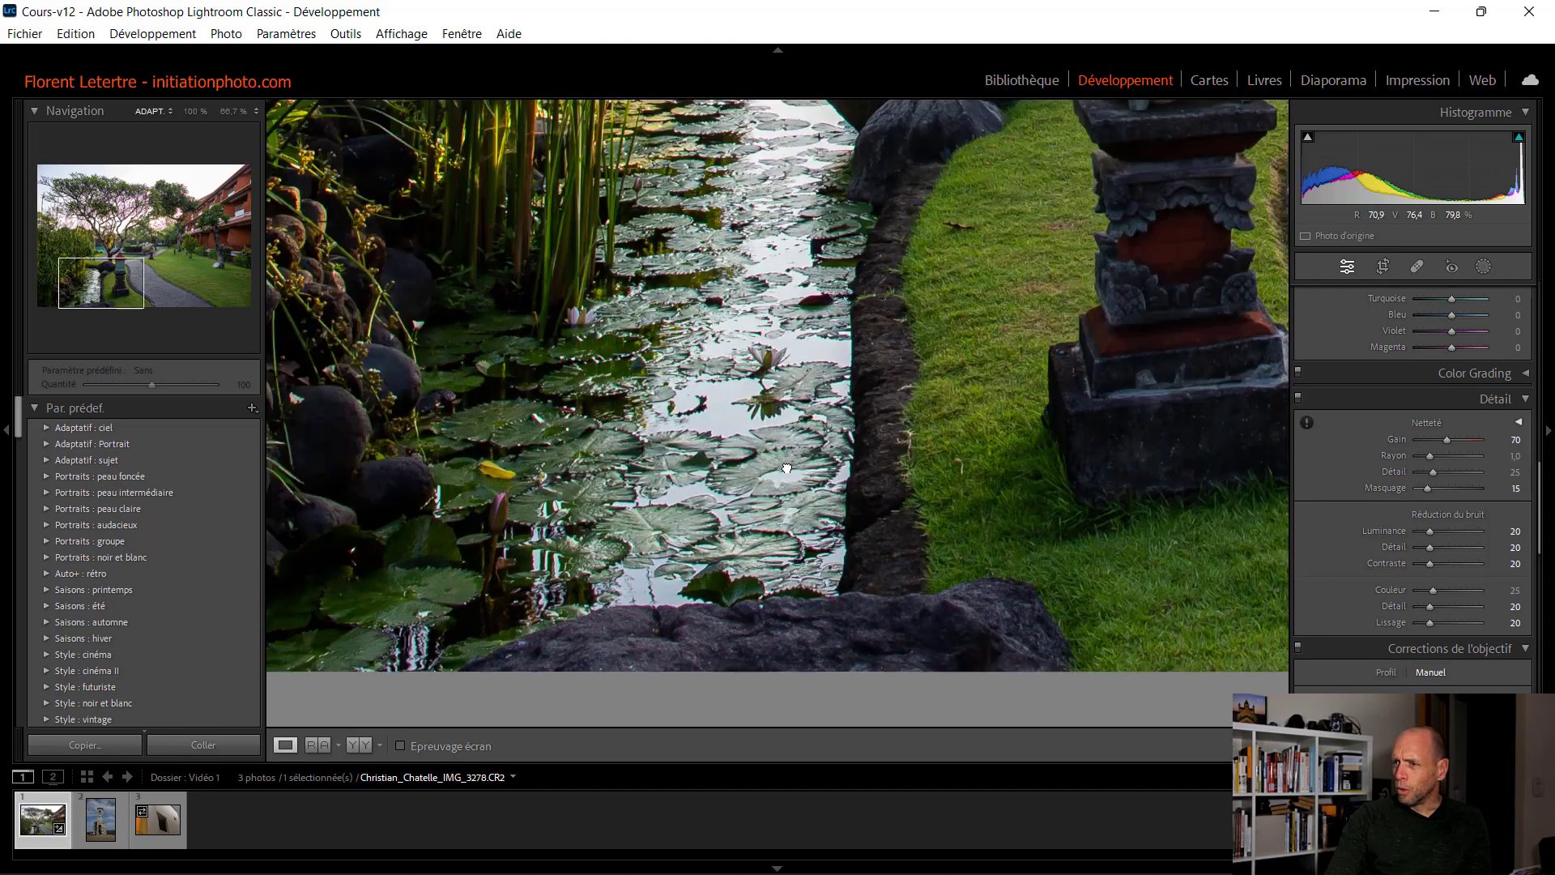
click(786, 469)
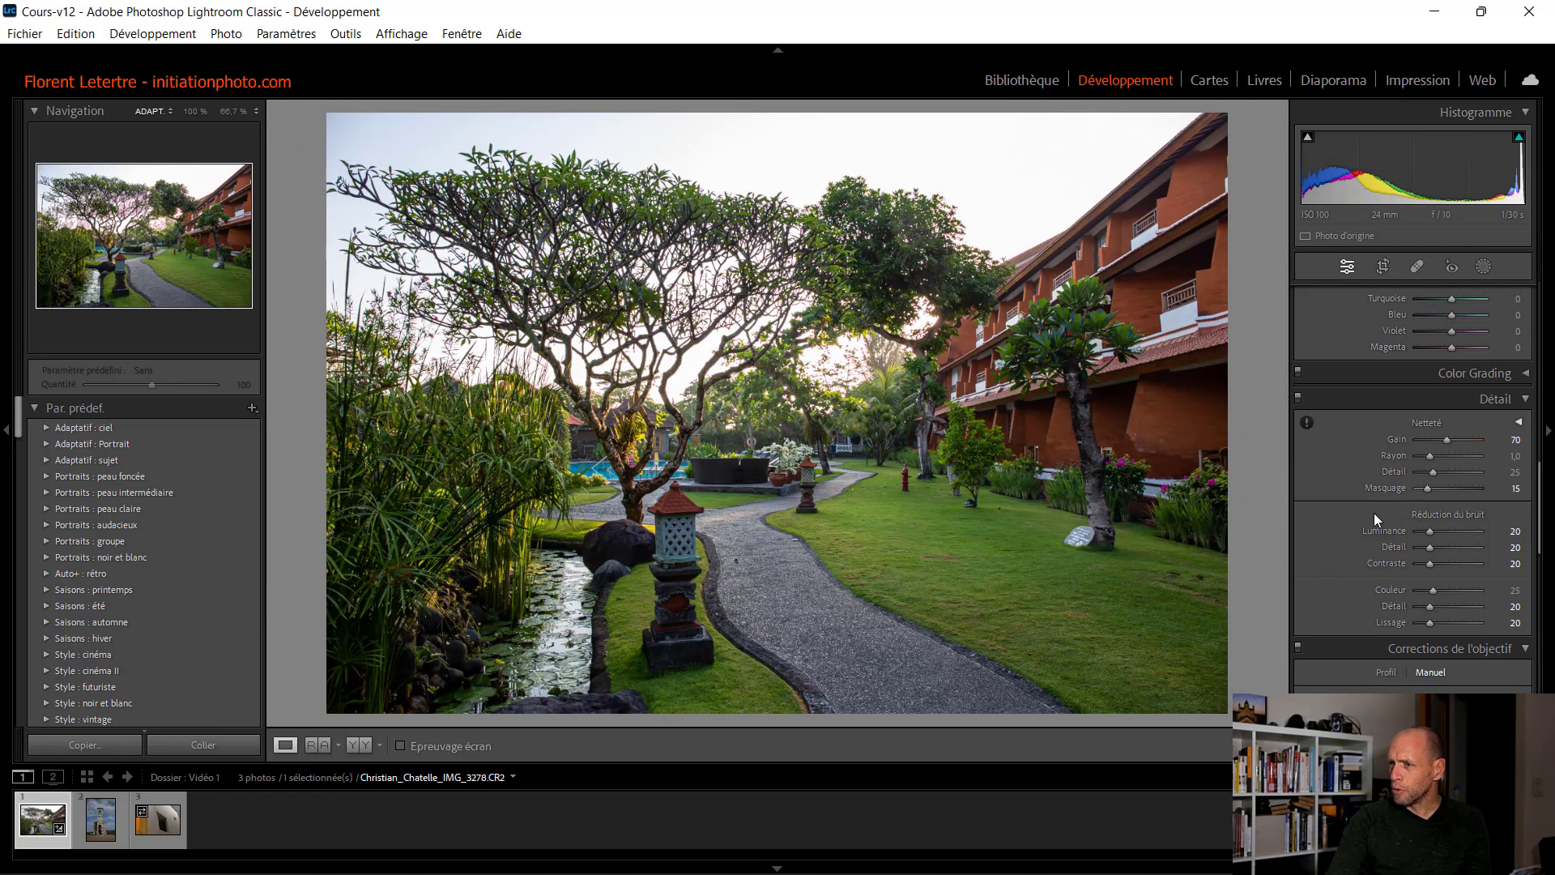
Step: Try the Auto Upright perspective correction, then turn Upright off
scroll(1354, 517, down, 8)
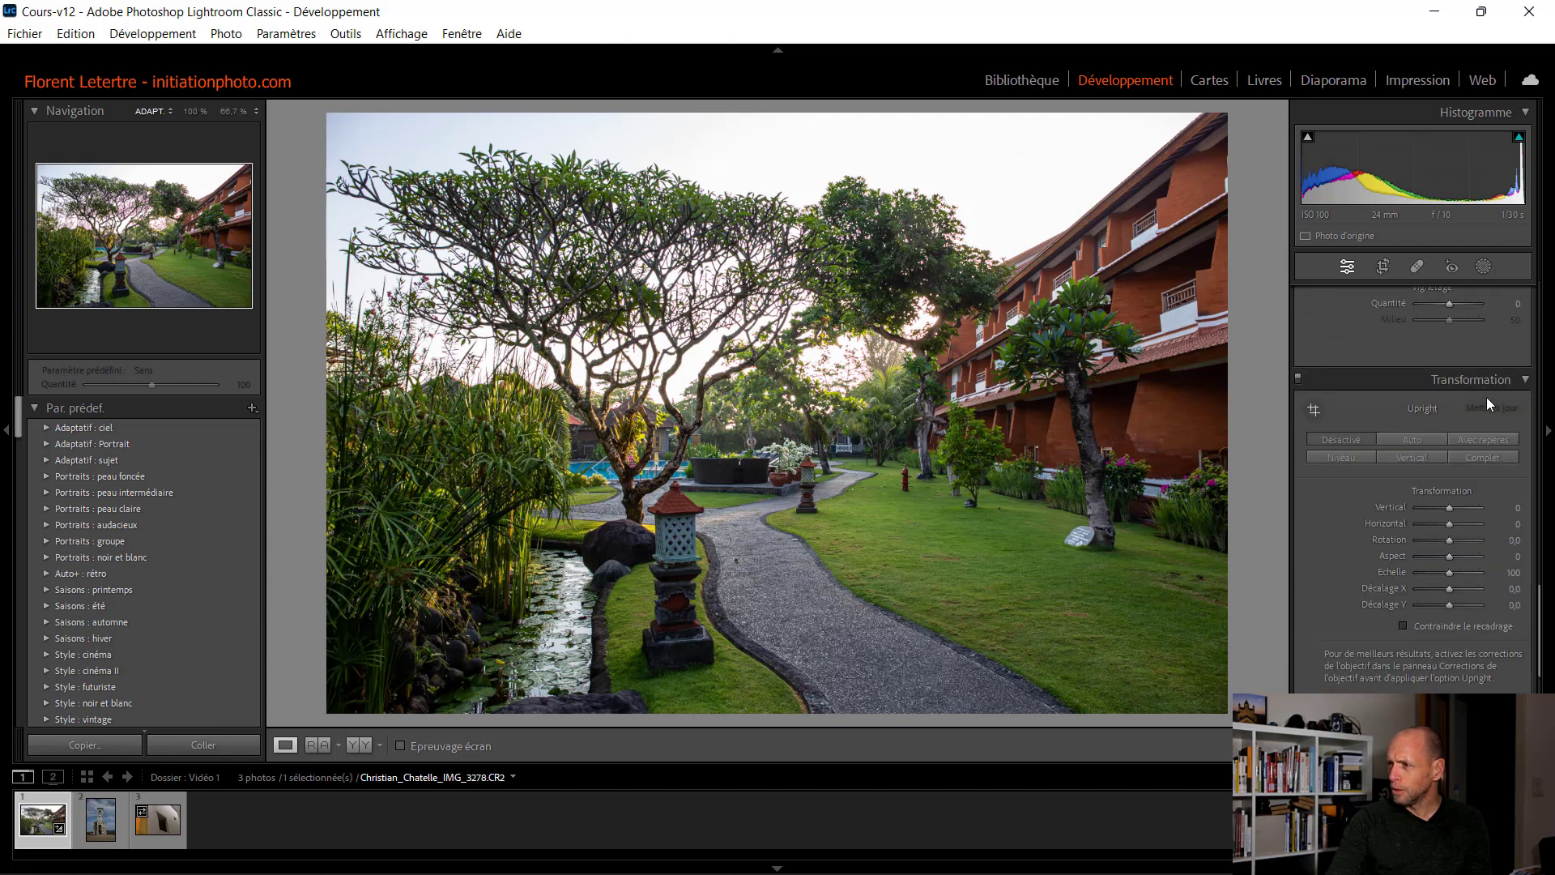
click(1413, 444)
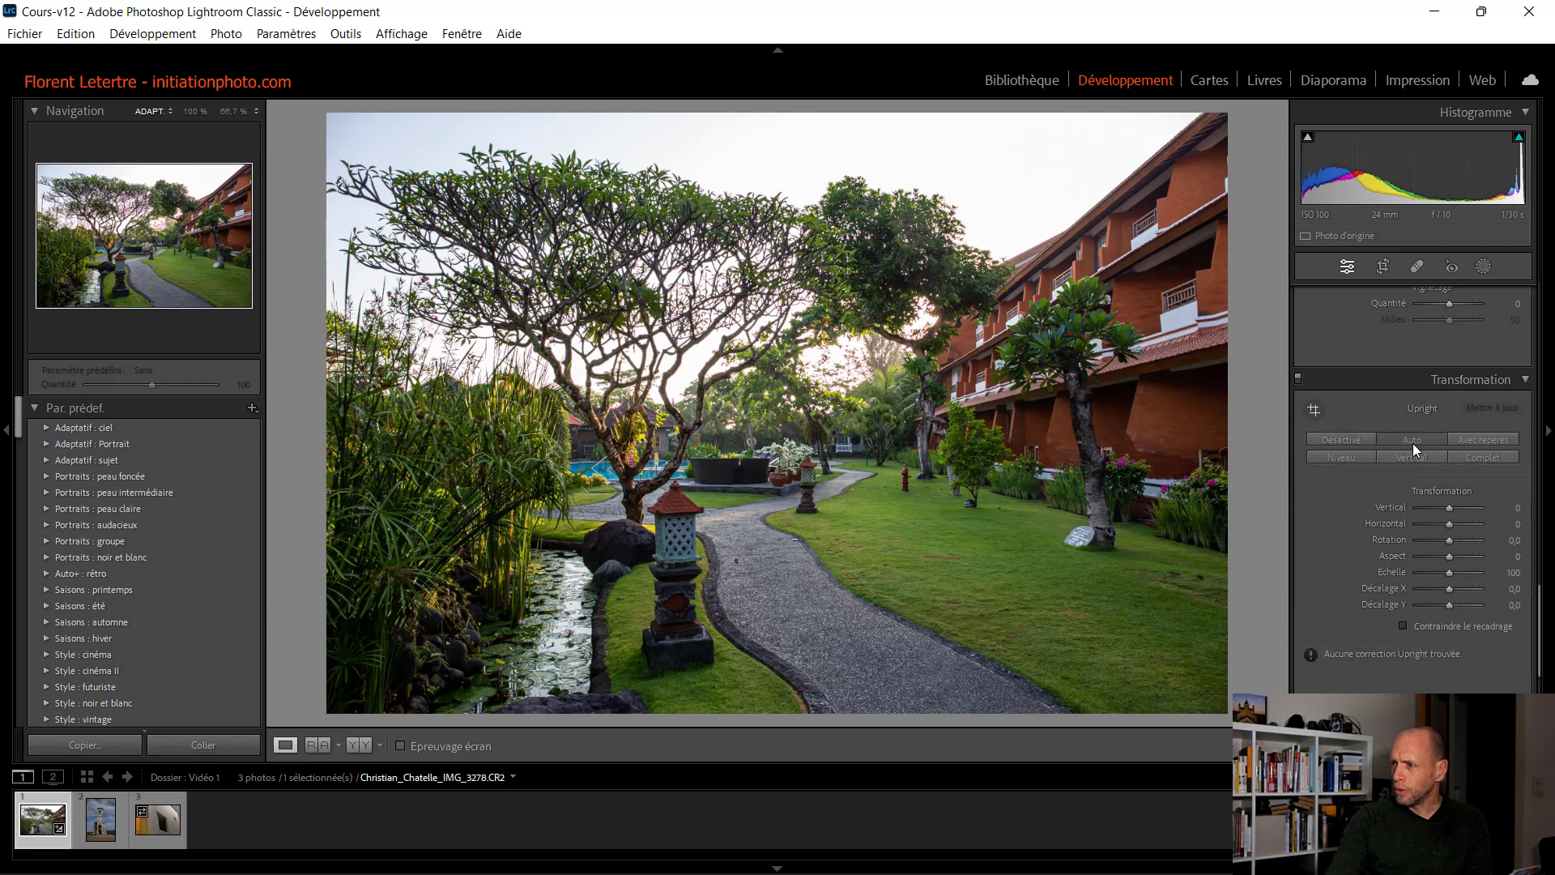
click(1354, 440)
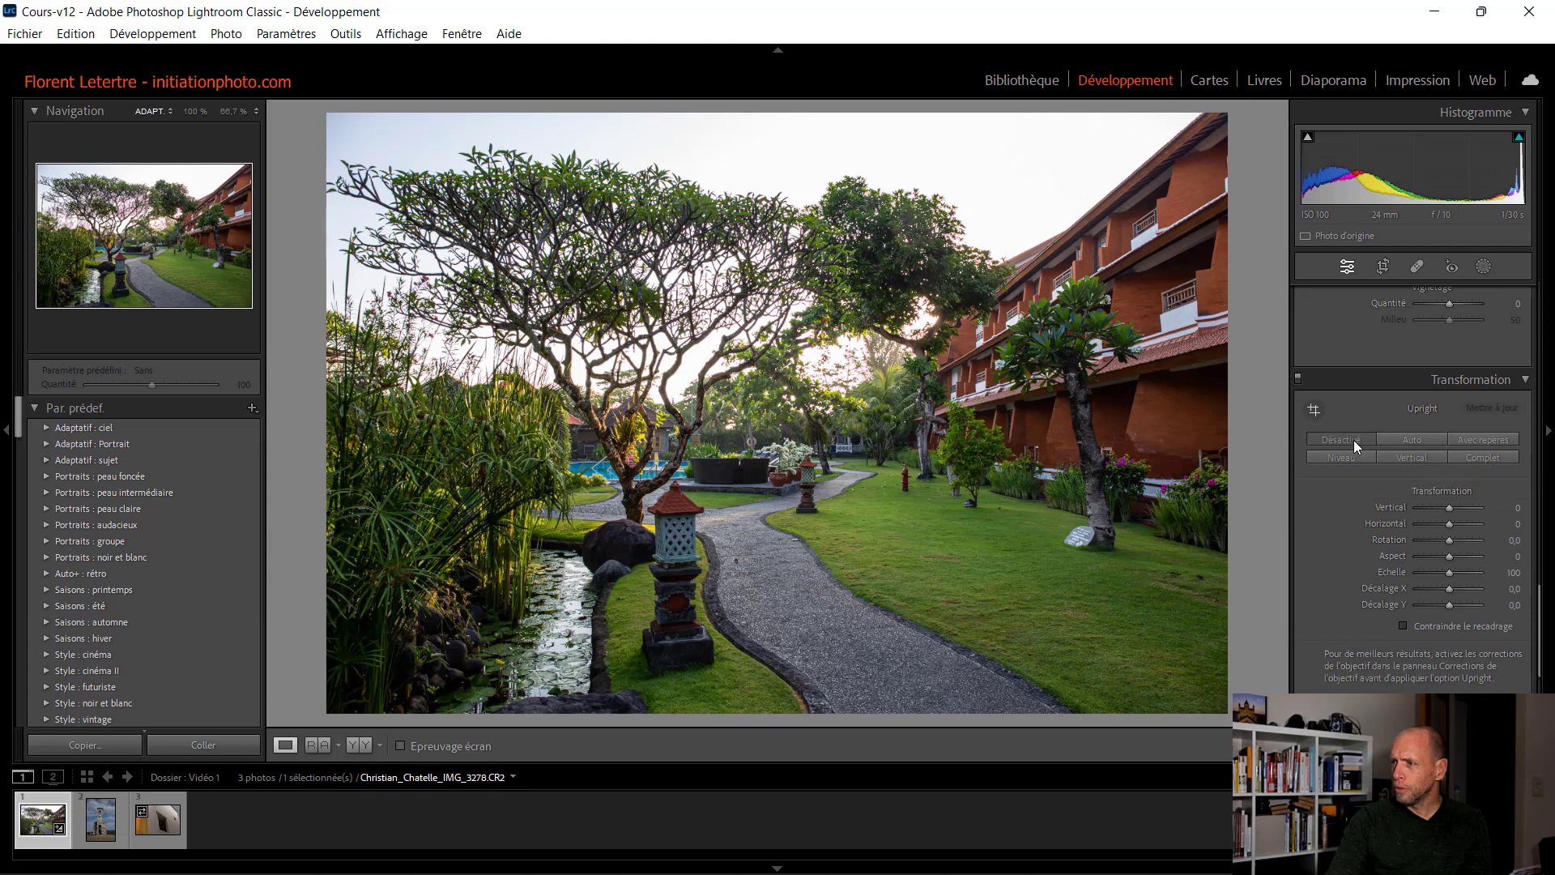
Step: Set the Vertical transformation to +7 to straighten the converging verticals
scroll(1315, 515, down, 3)
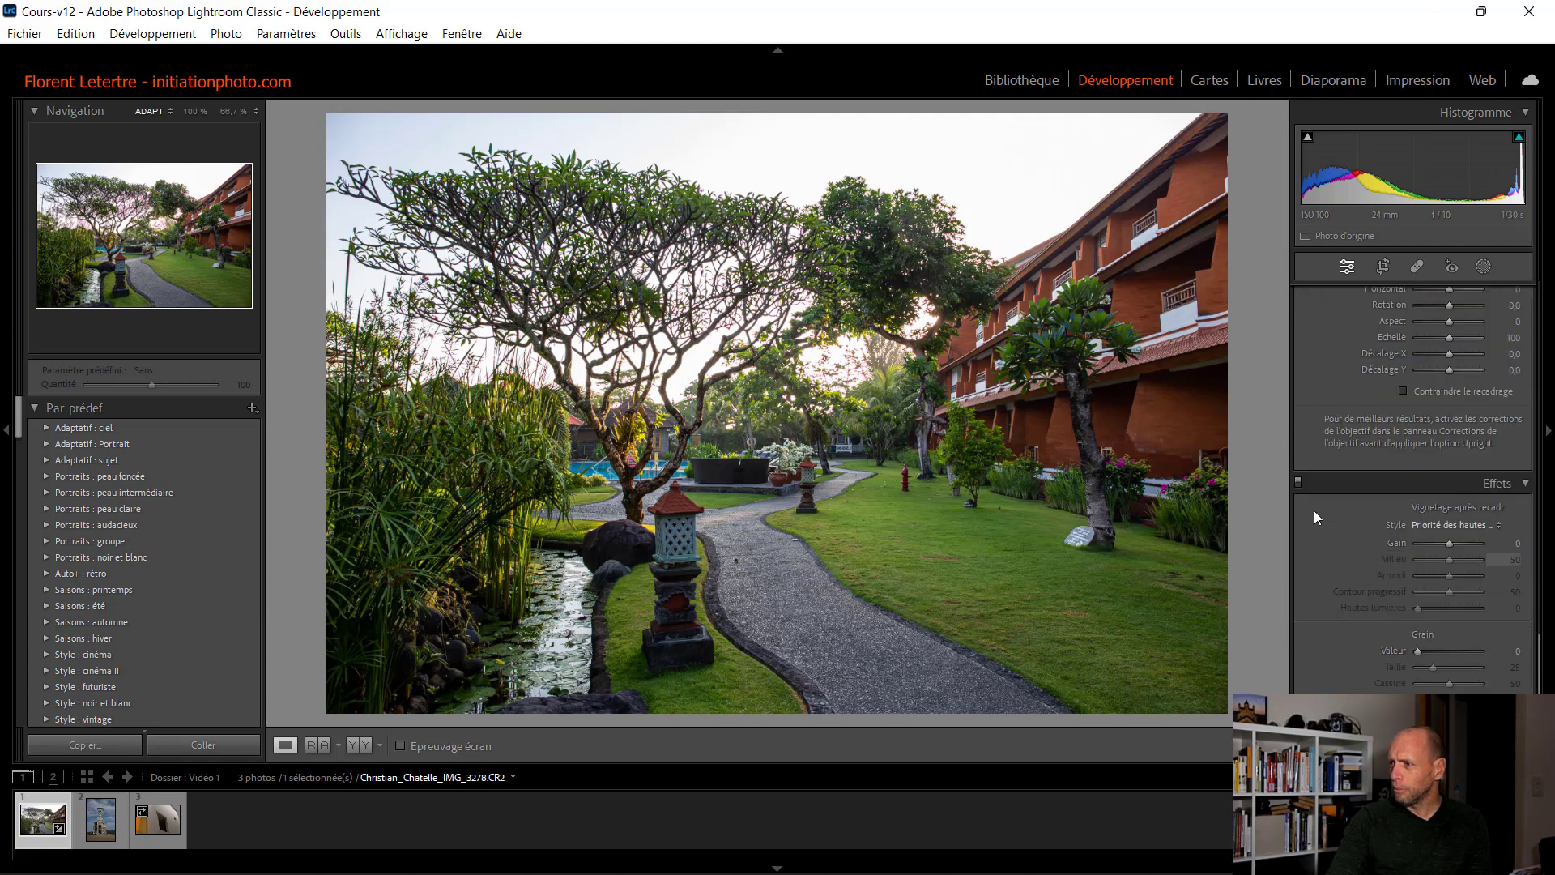
scroll(1314, 510, up, 2)
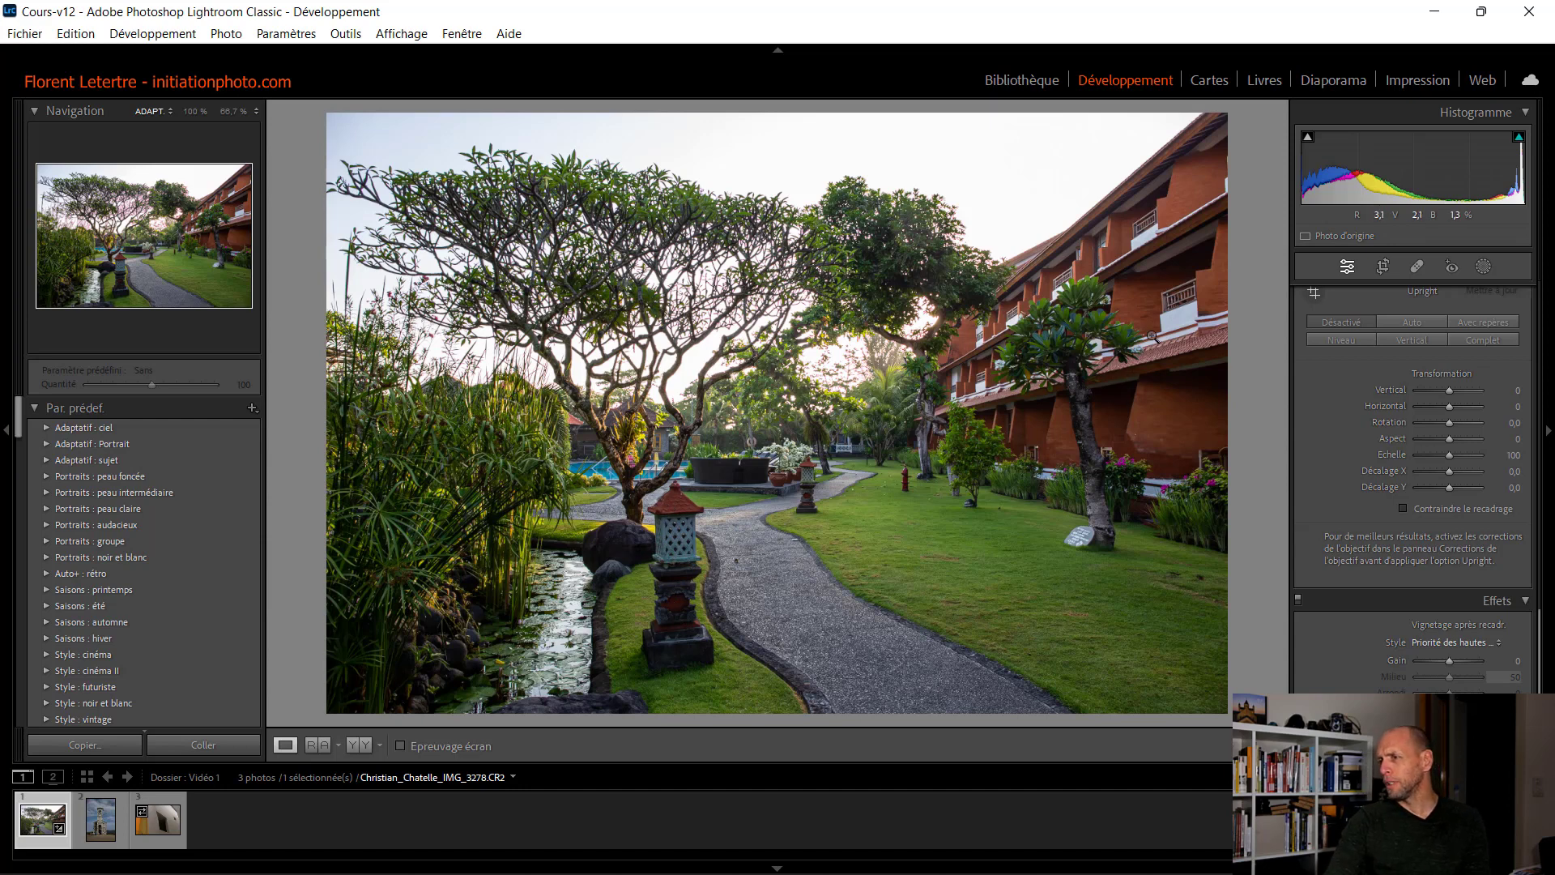
click(1505, 390)
key(Up)
key(Up)
key(Up)
key(Up)
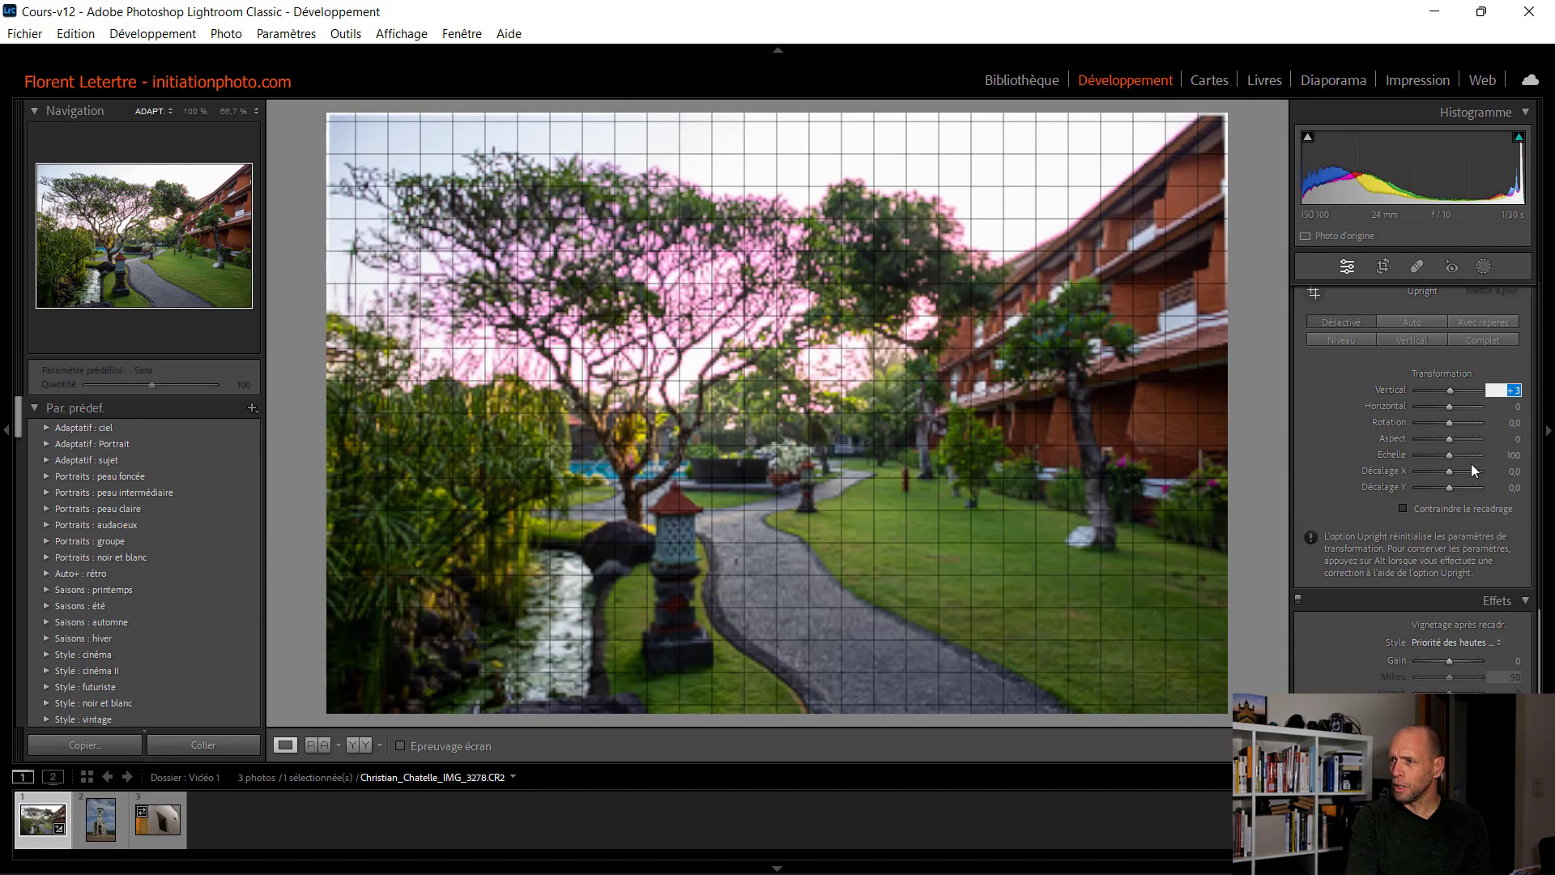
key(Up)
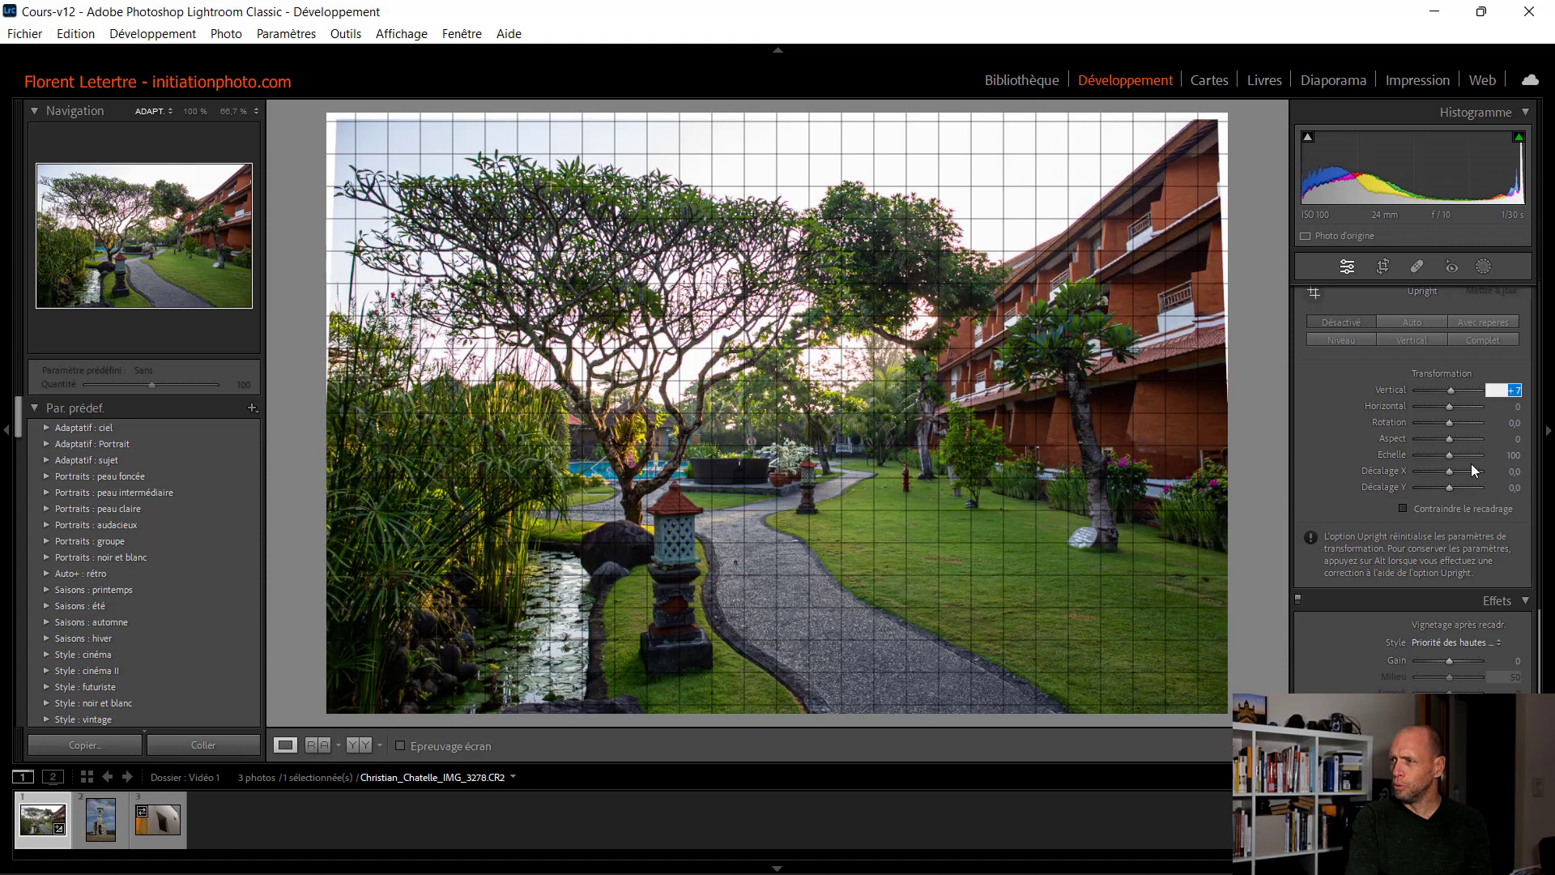
key(Return)
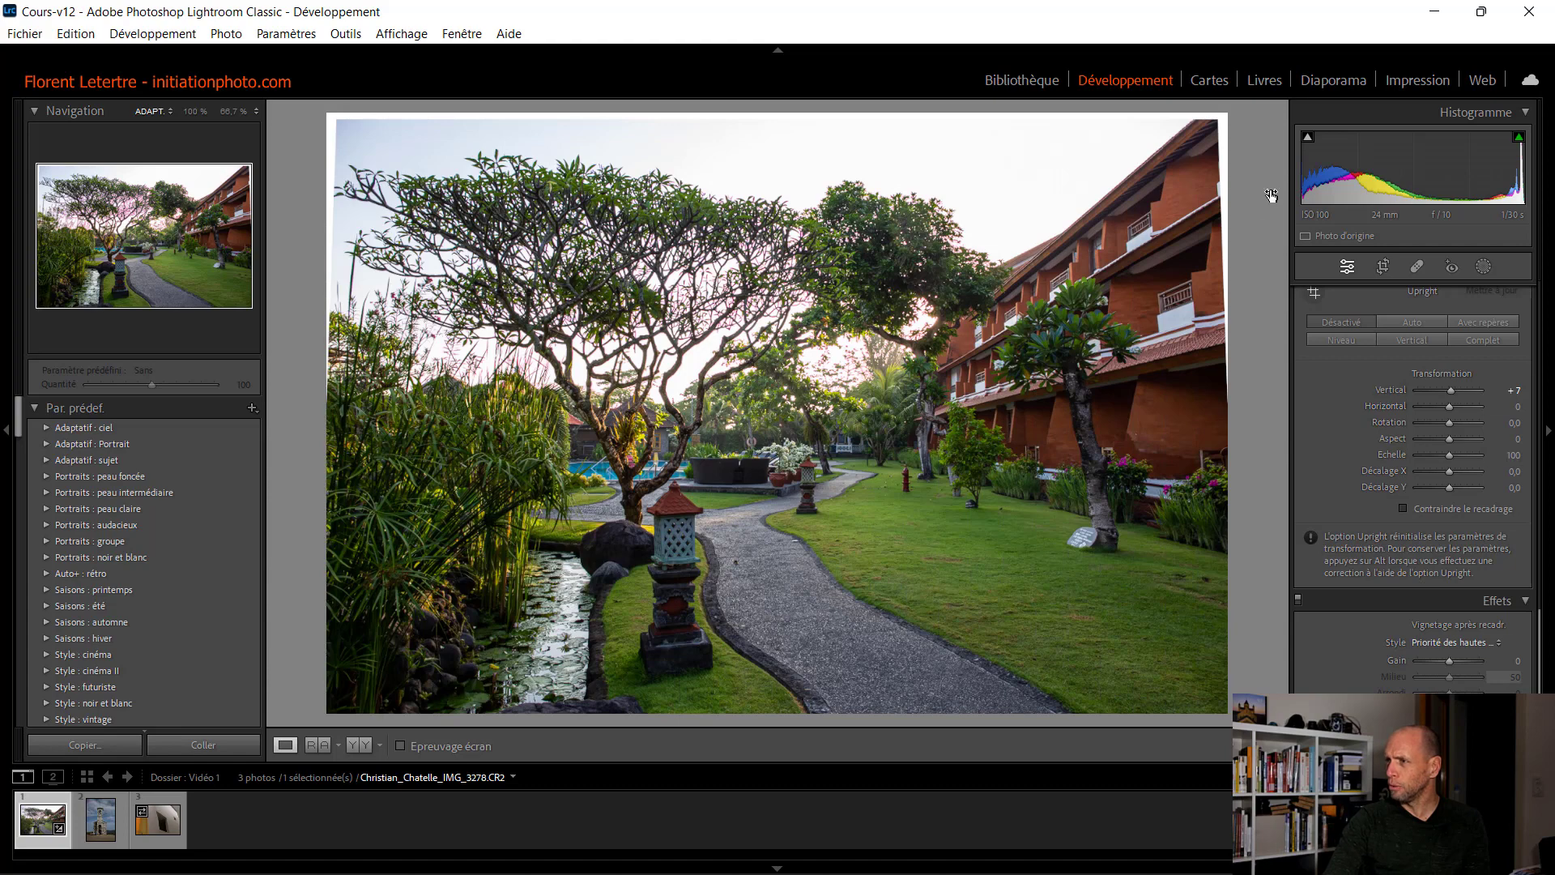
Step: Crop the photo slightly from its upper edge at the original aspect ratio to remove the white borders
mouse_move(1431, 426)
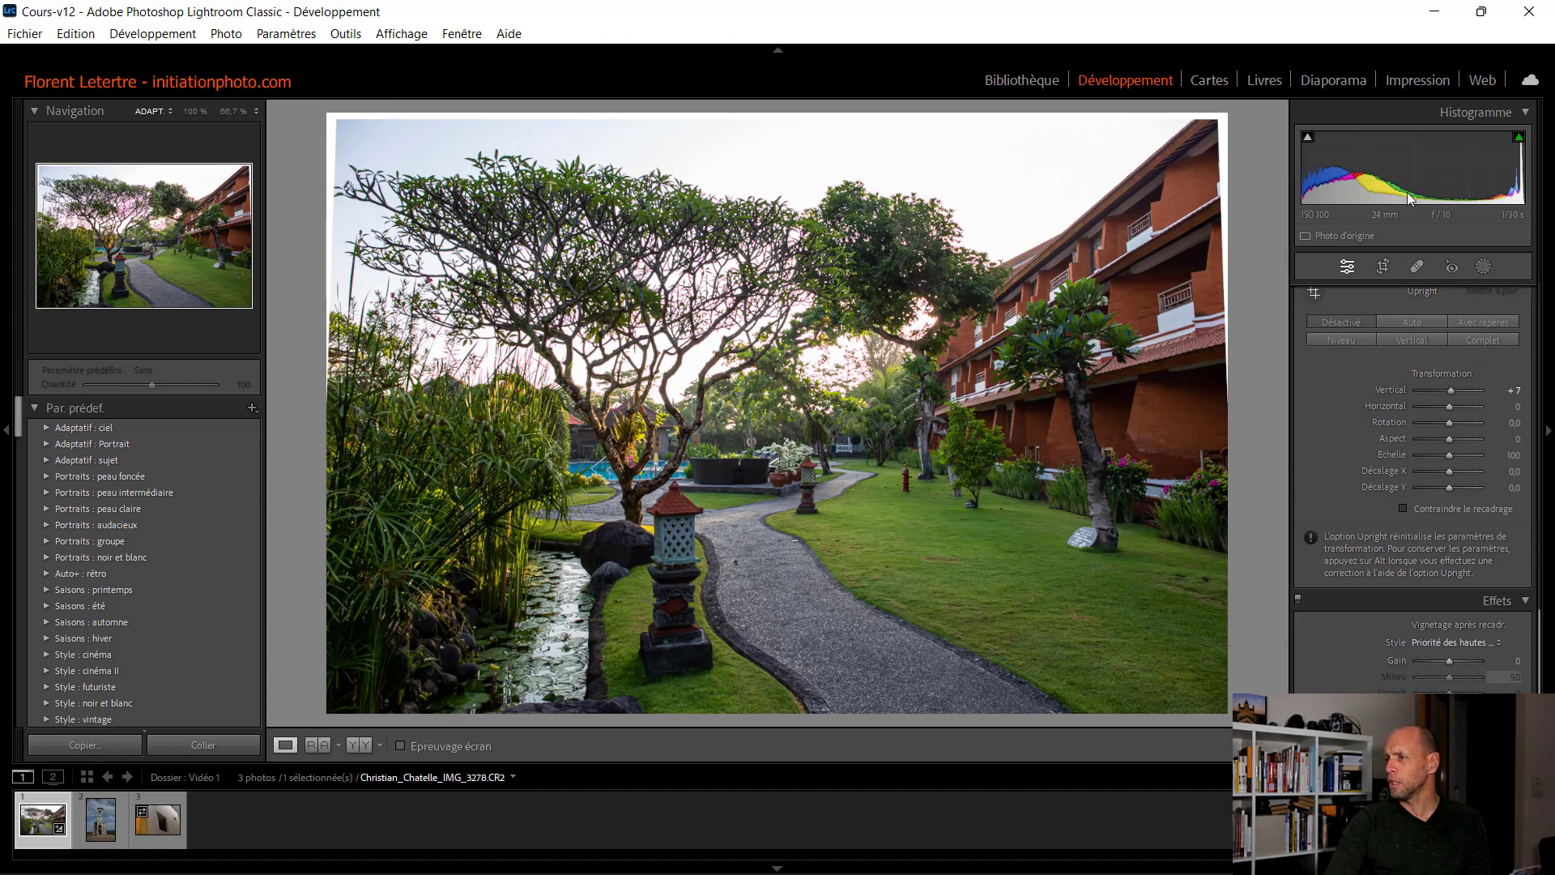
click(1382, 266)
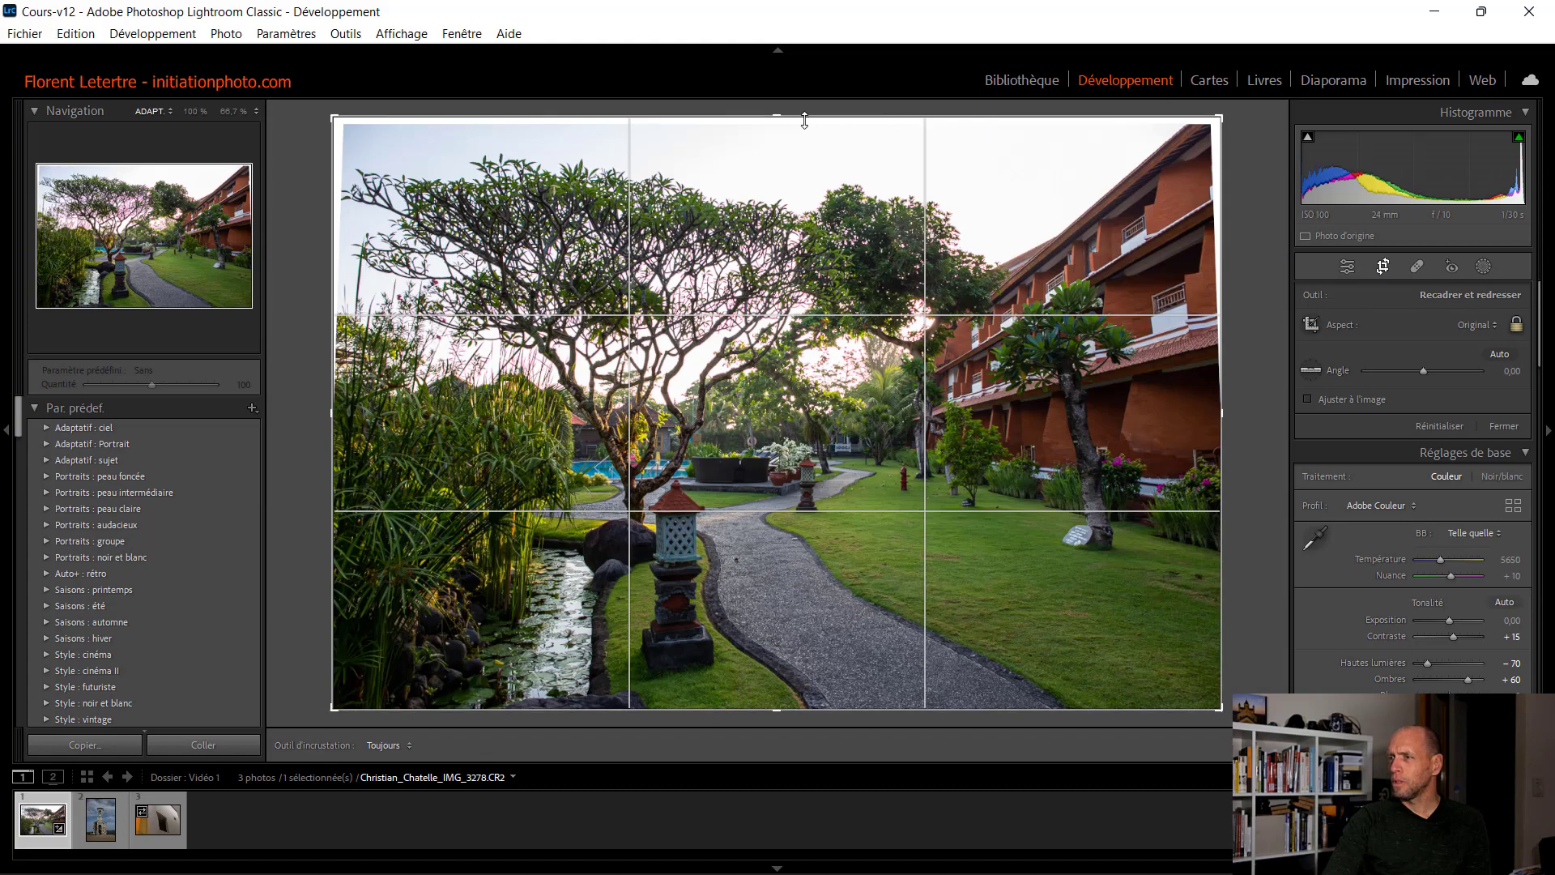
mouse_move(784, 117)
mouse_down()
mouse_move(783, 98)
mouse_move(808, 104)
mouse_move(776, 114)
mouse_move(785, 123)
mouse_up()
key(Return)
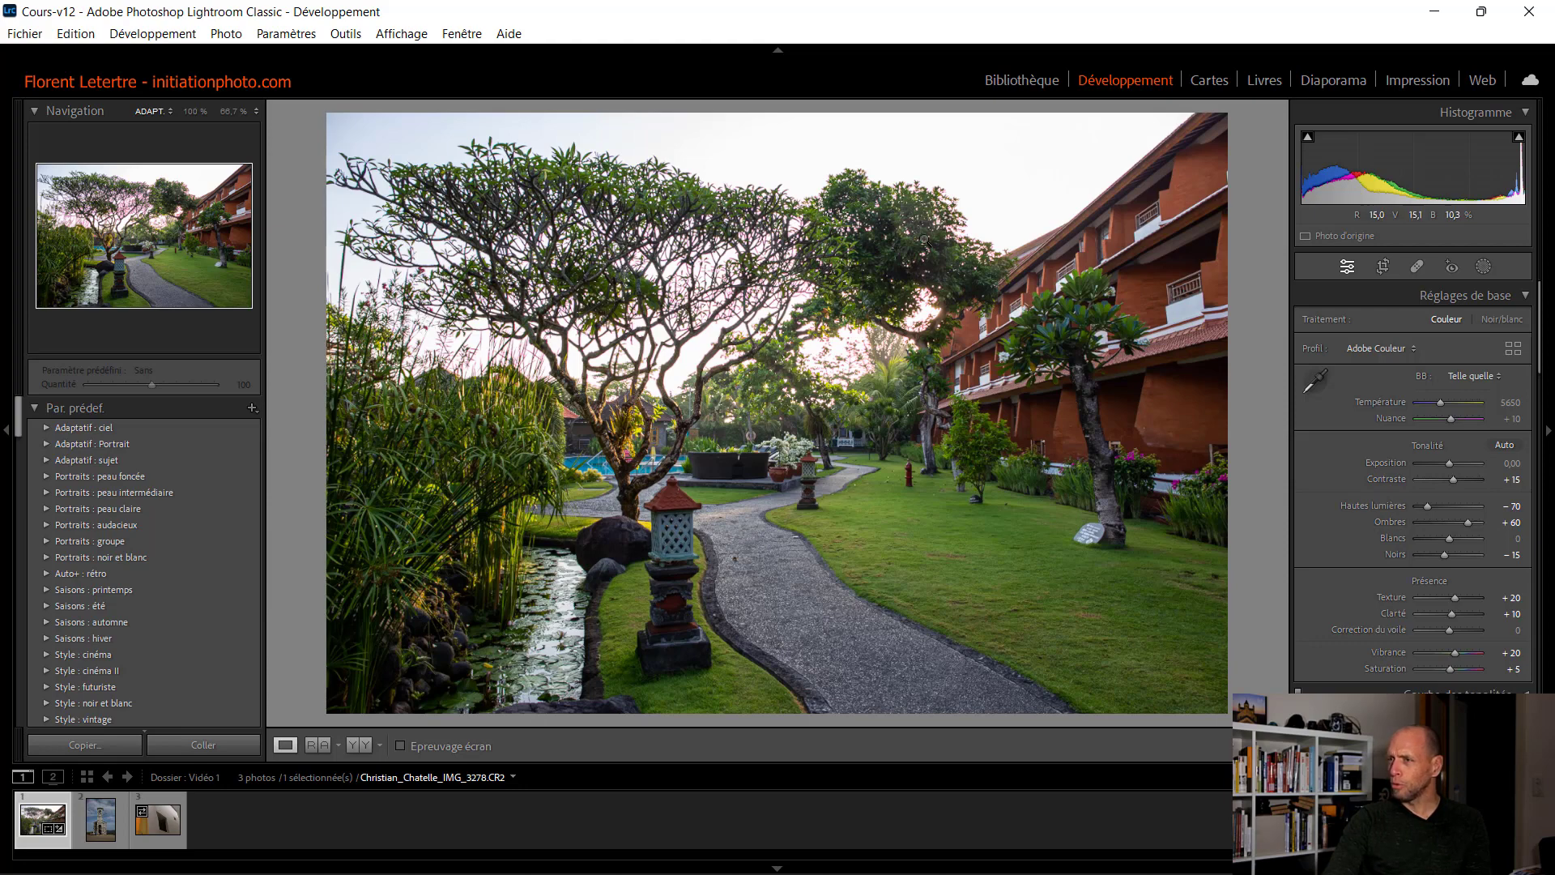
Step: Paint a brush mask of size 15 over the dark plants and rocks beside the pond and the shadowed area behind it
drag(674, 484, 831, 436)
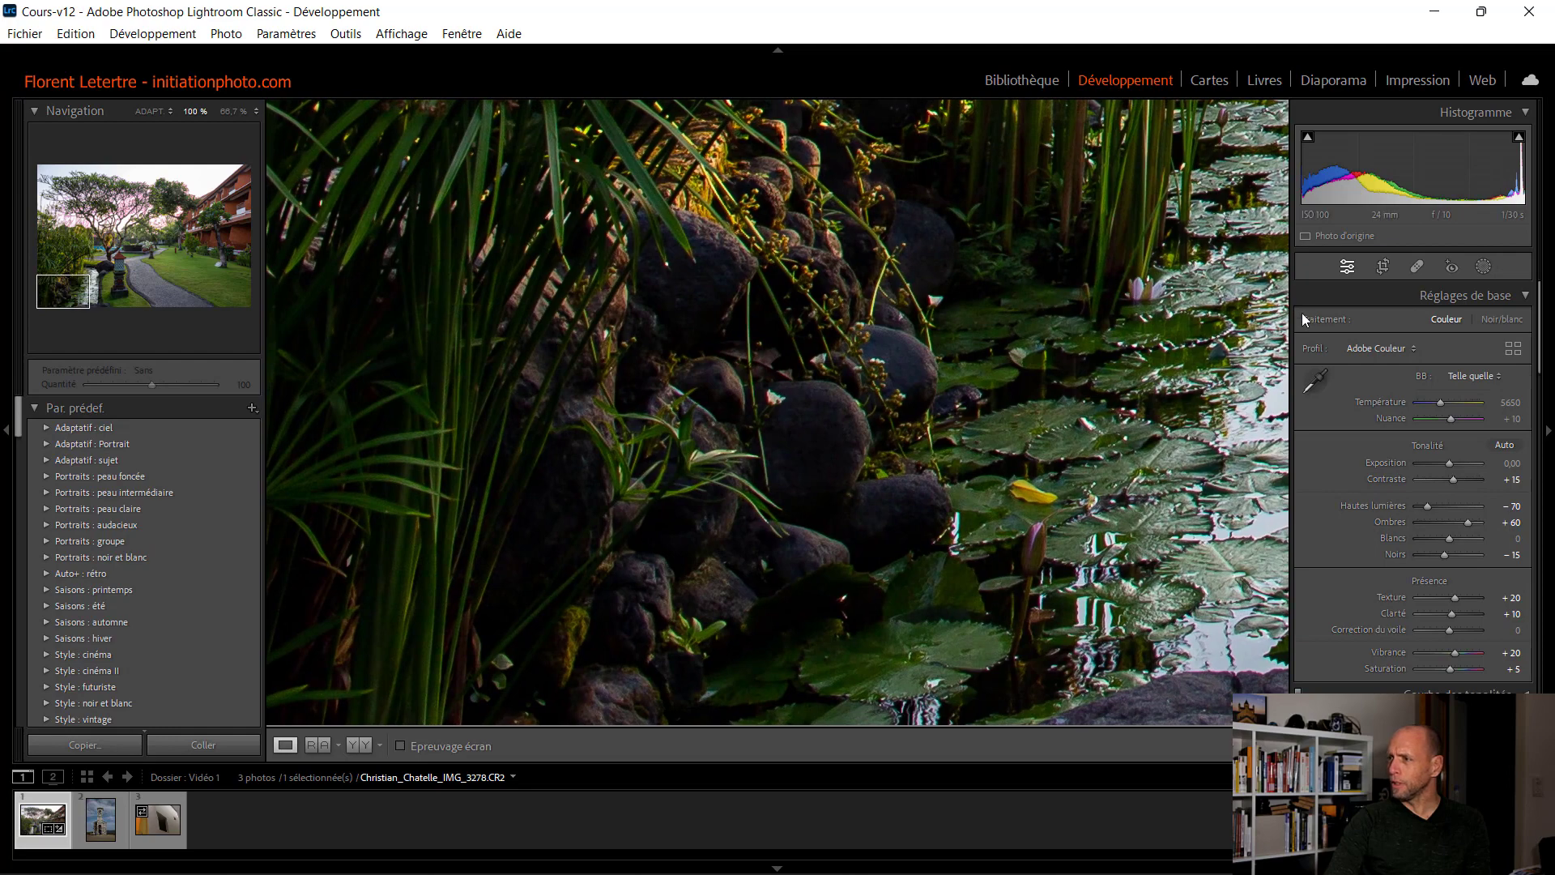
click(1483, 266)
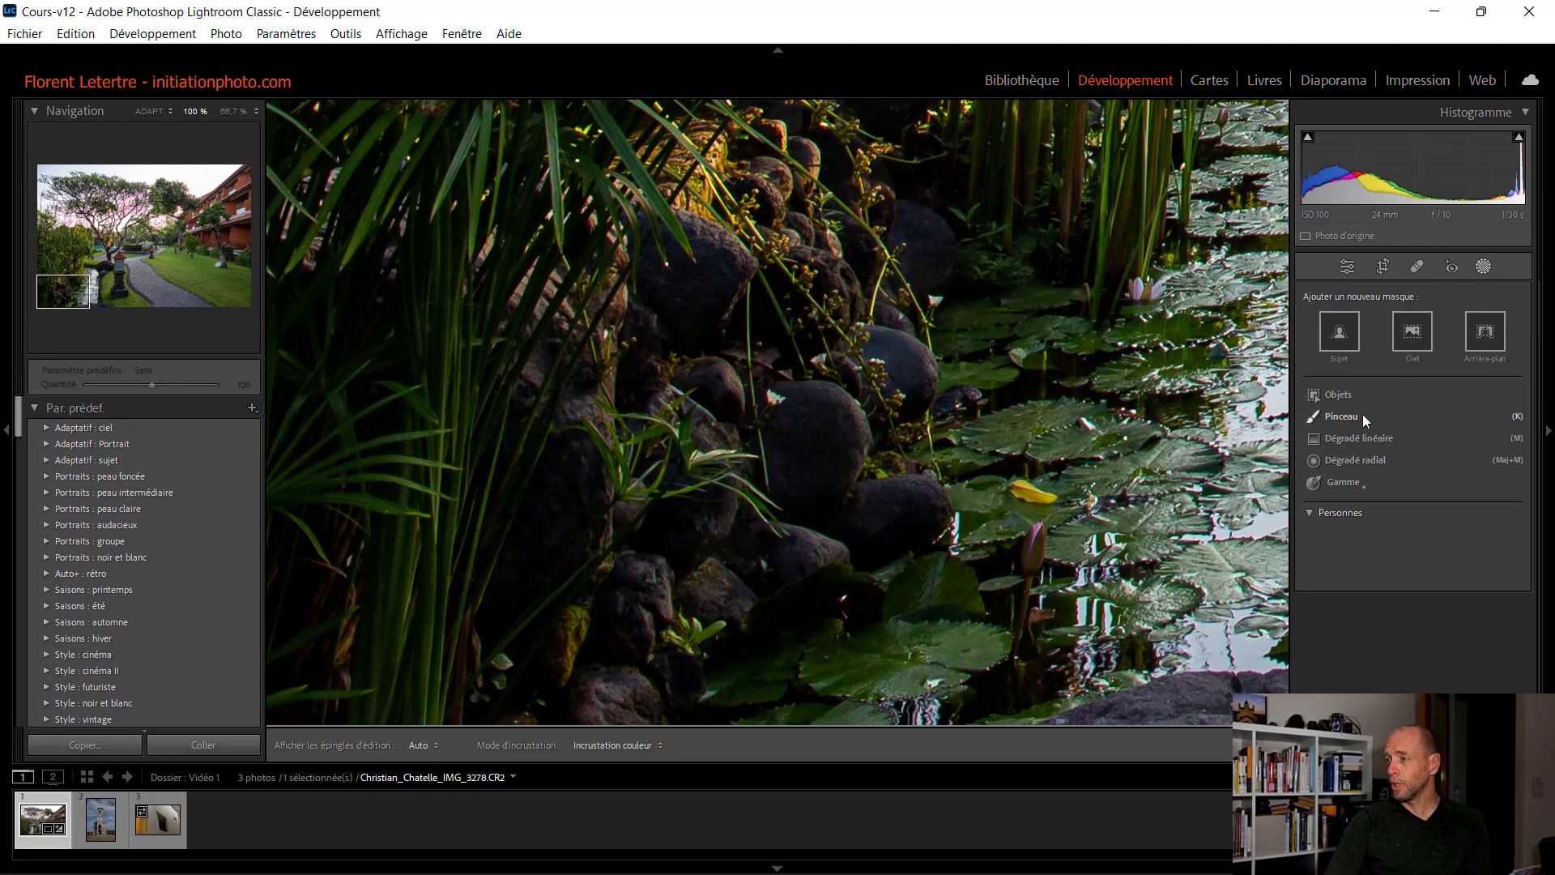
click(1343, 416)
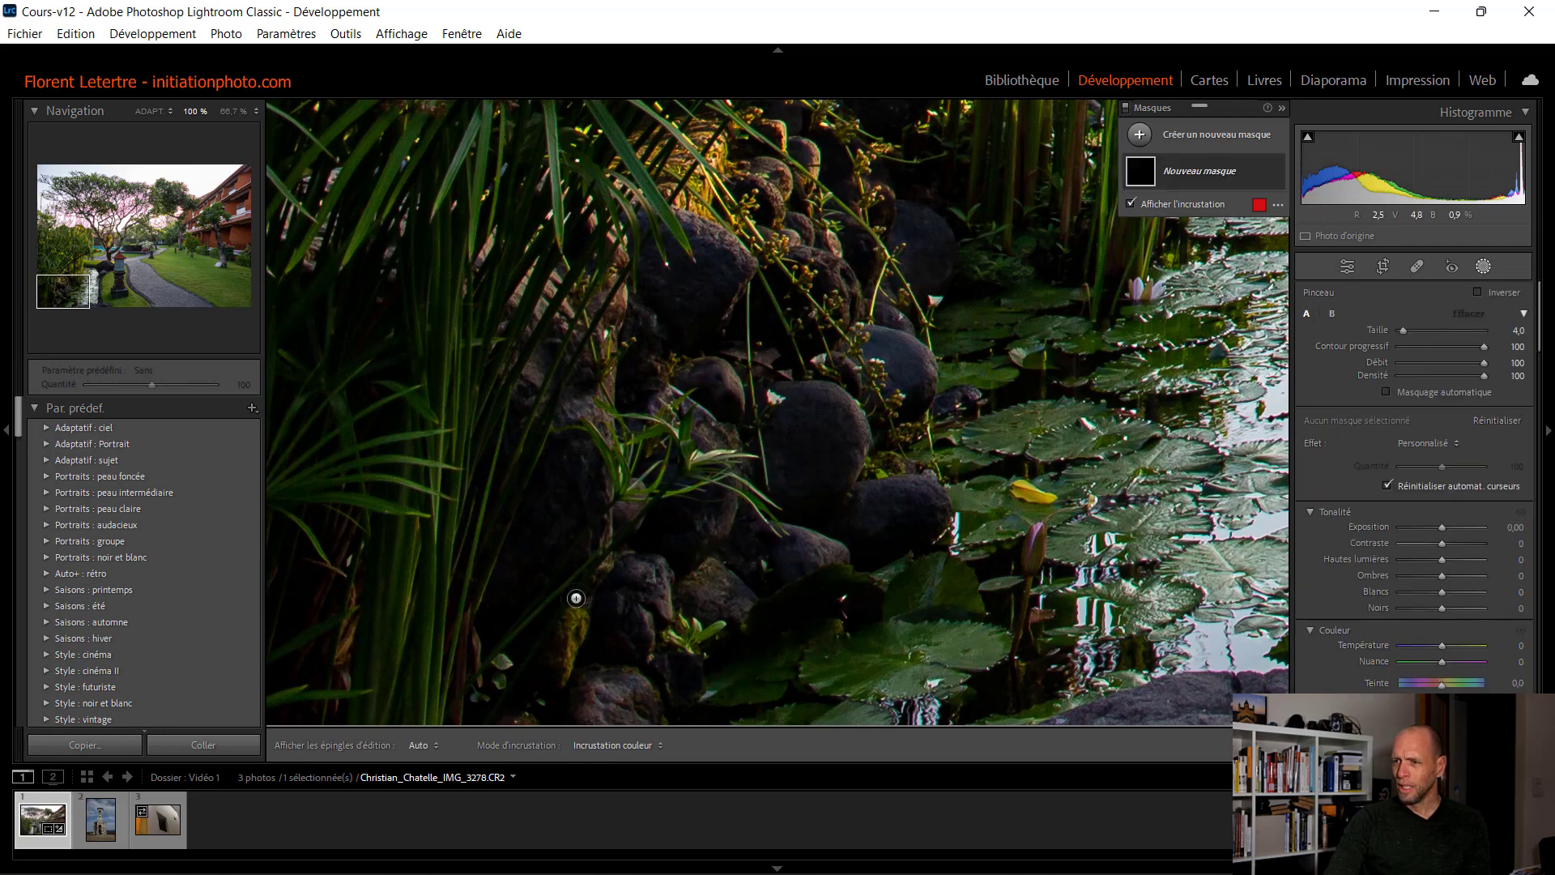
scroll(559, 658, up, 6)
key(h)
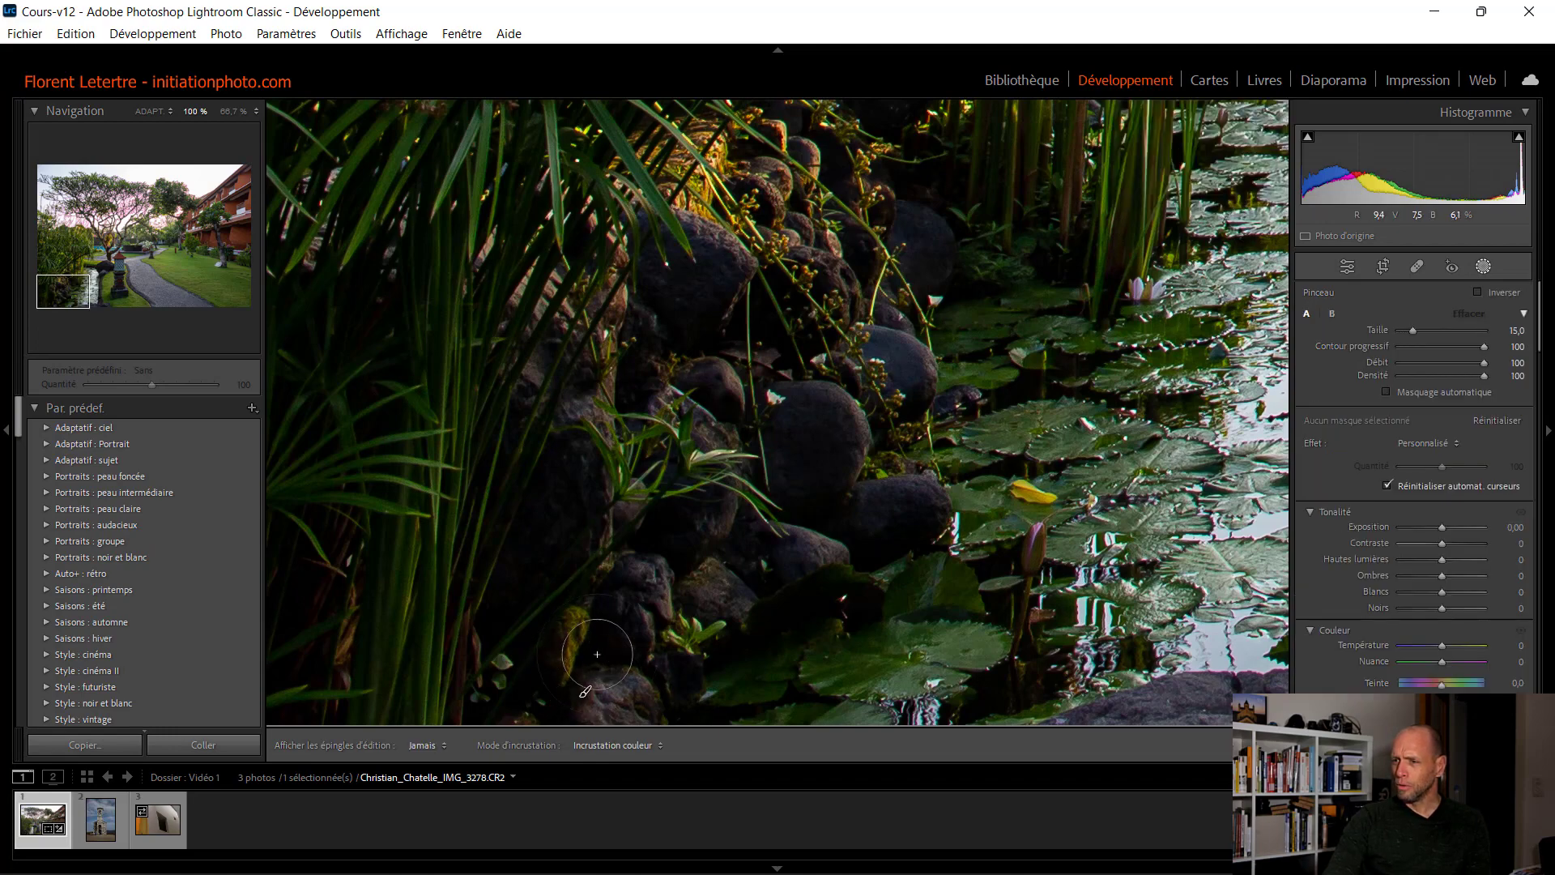
mouse_move(670, 585)
mouse_down()
mouse_move(750, 565)
mouse_move(865, 502)
mouse_move(821, 511)
mouse_move(811, 430)
mouse_move(801, 466)
mouse_move(804, 411)
mouse_move(864, 360)
mouse_move(828, 369)
mouse_move(776, 311)
mouse_move(686, 277)
mouse_move(704, 377)
mouse_move(632, 394)
mouse_move(573, 485)
mouse_move(528, 430)
mouse_move(544, 509)
mouse_move(520, 579)
mouse_move(377, 614)
mouse_move(311, 662)
mouse_move(498, 668)
mouse_move(453, 648)
mouse_up()
mouse_move(419, 529)
mouse_down()
mouse_move(427, 479)
mouse_move(353, 542)
mouse_move(321, 535)
mouse_move(364, 447)
mouse_move(311, 428)
mouse_move(328, 338)
mouse_move(454, 378)
mouse_move(329, 321)
mouse_move(435, 424)
mouse_move(514, 451)
mouse_move(409, 492)
mouse_move(368, 580)
mouse_move(627, 473)
mouse_move(705, 458)
mouse_move(549, 556)
mouse_move(632, 389)
mouse_up()
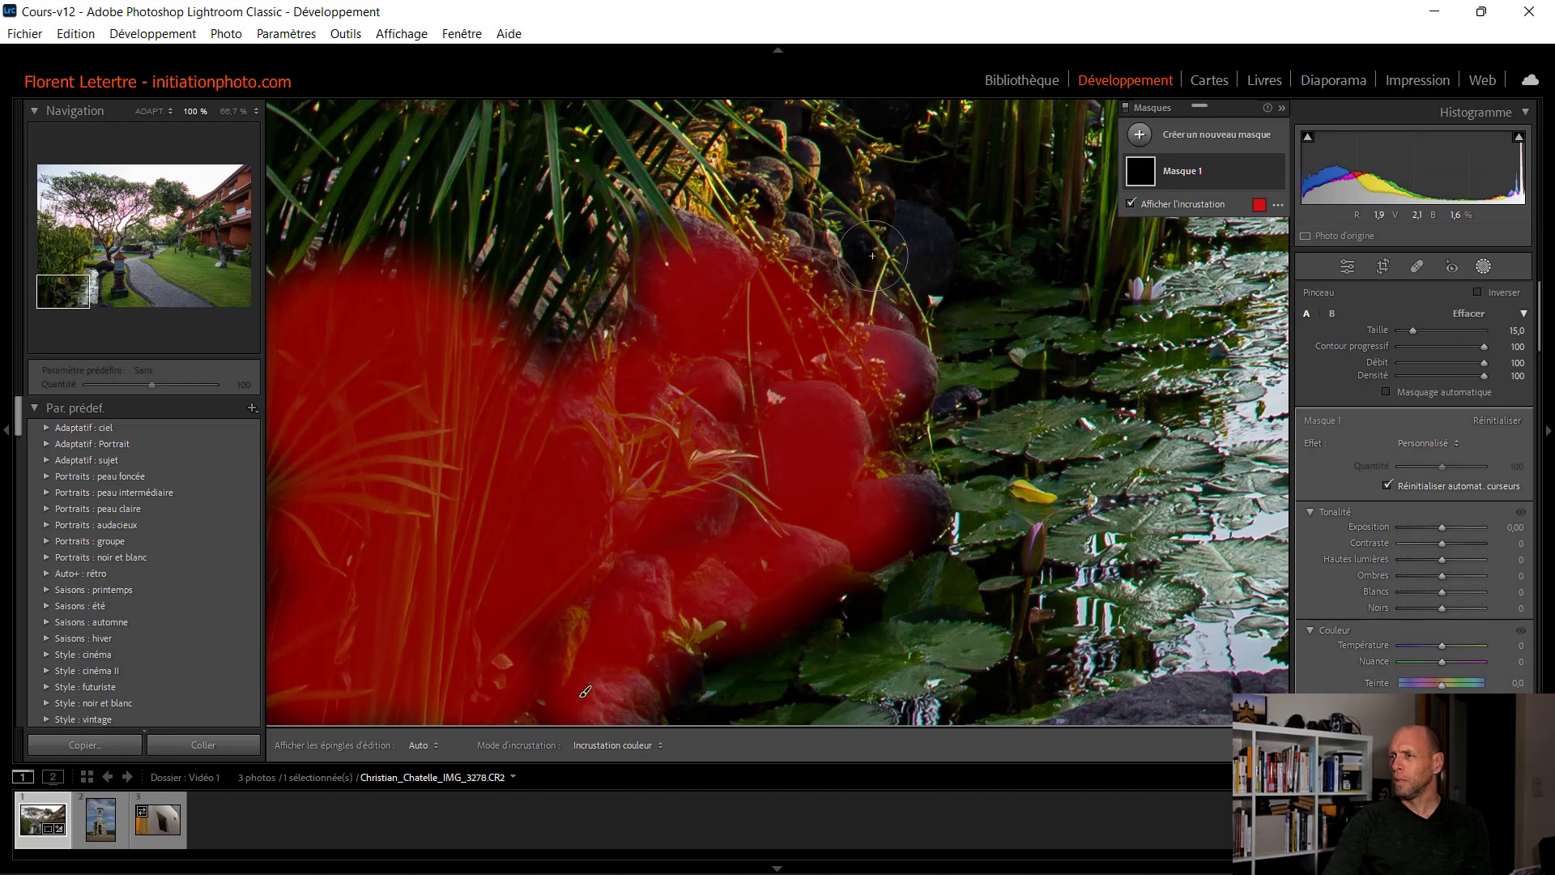
mouse_move(920, 240)
mouse_down()
mouse_move(964, 223)
mouse_move(1077, 251)
mouse_up()
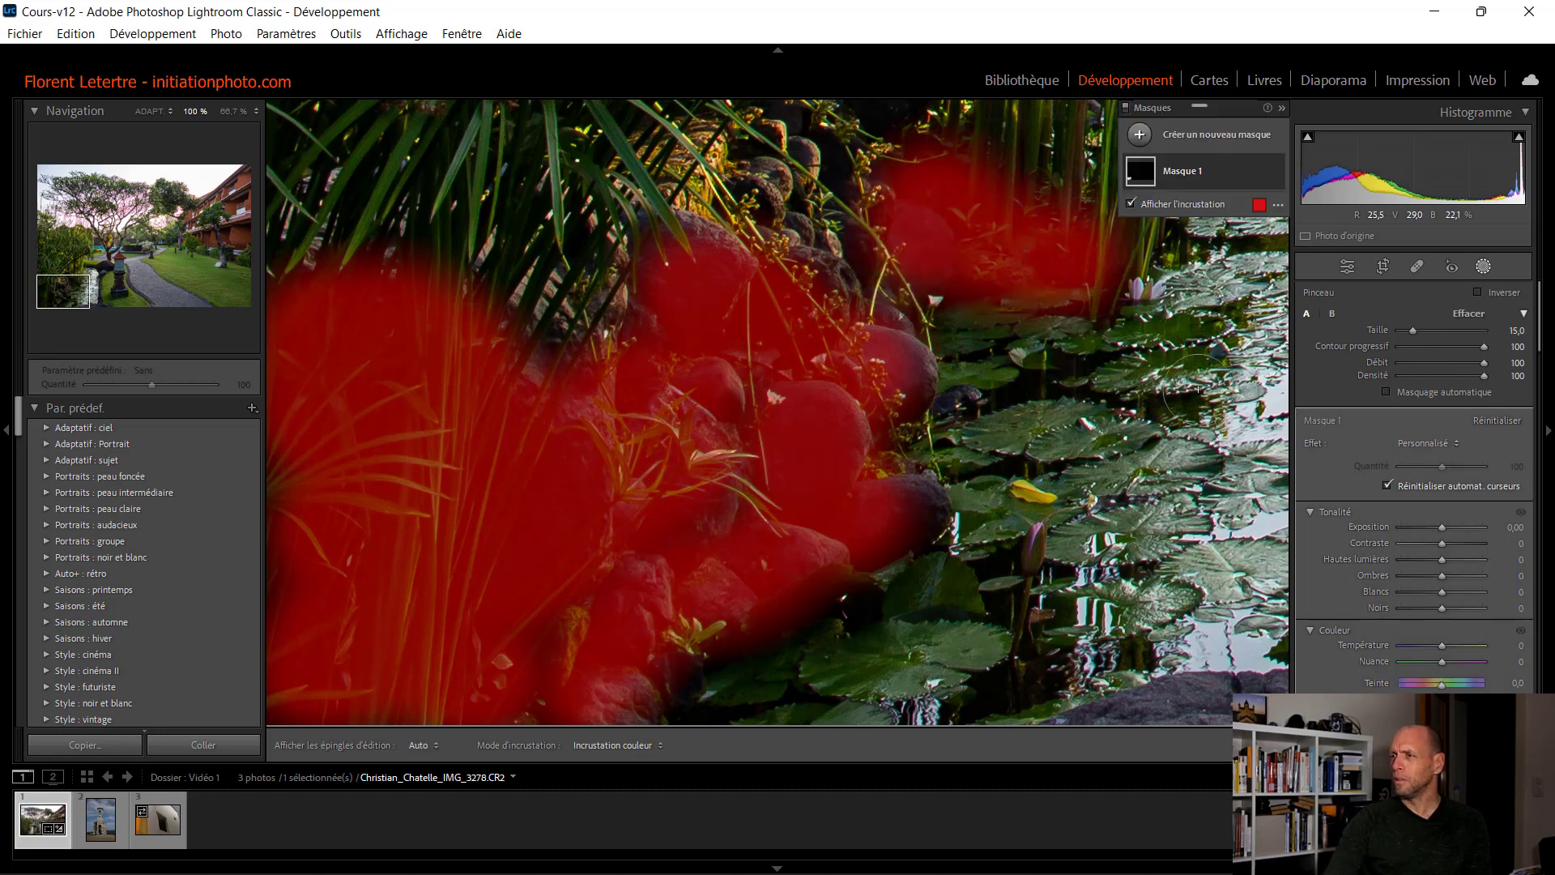
Step: Set the brush mask's Exposition to 0,60, then leave masking and return to the full photo
click(1516, 528)
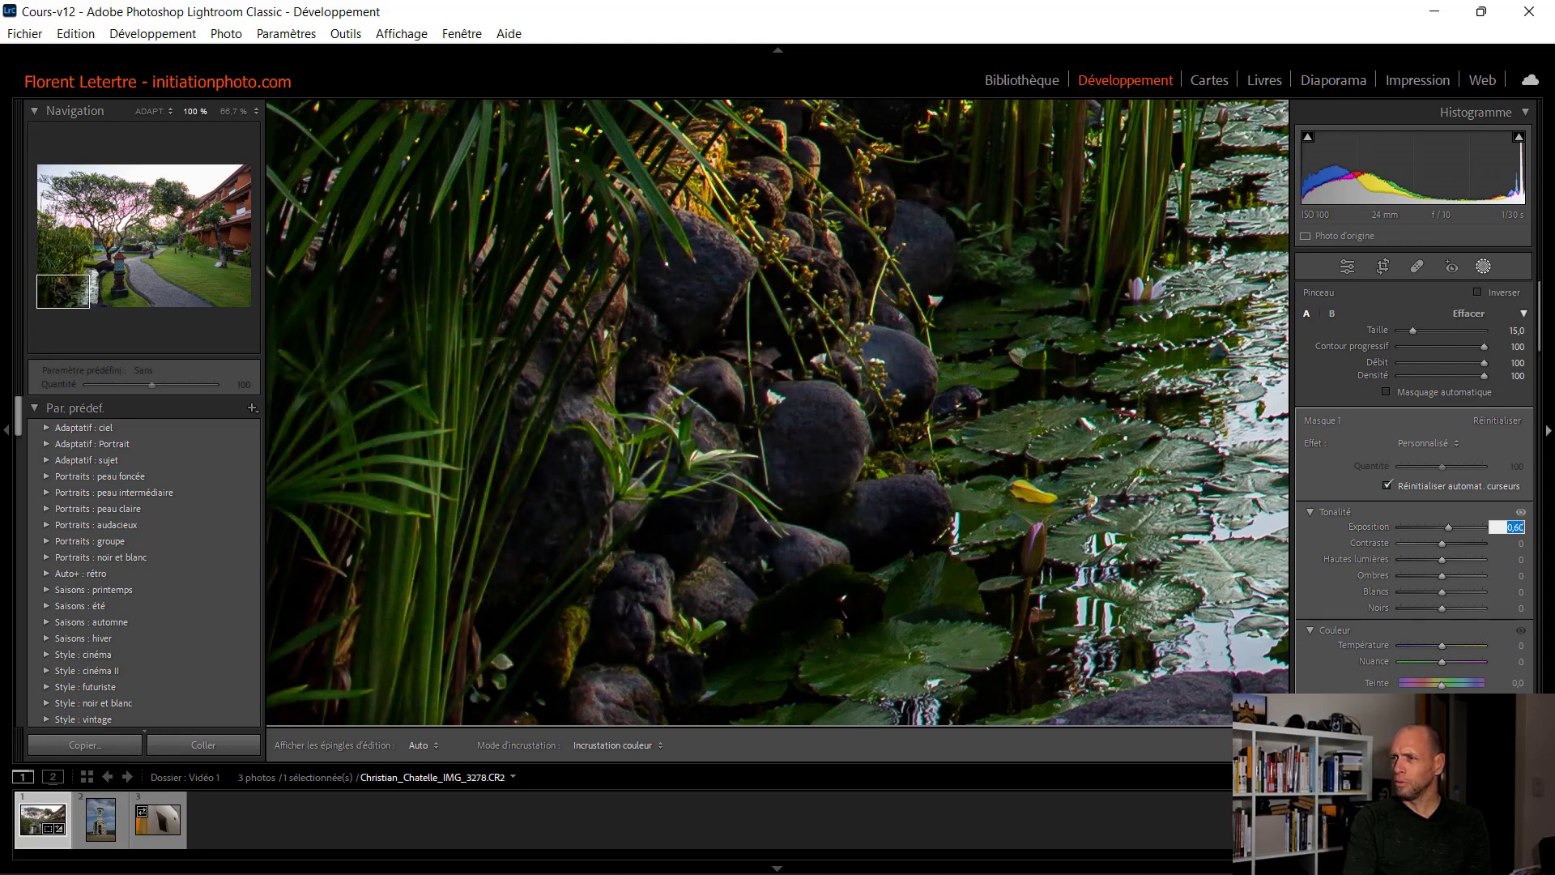
key(Return)
key(Return)
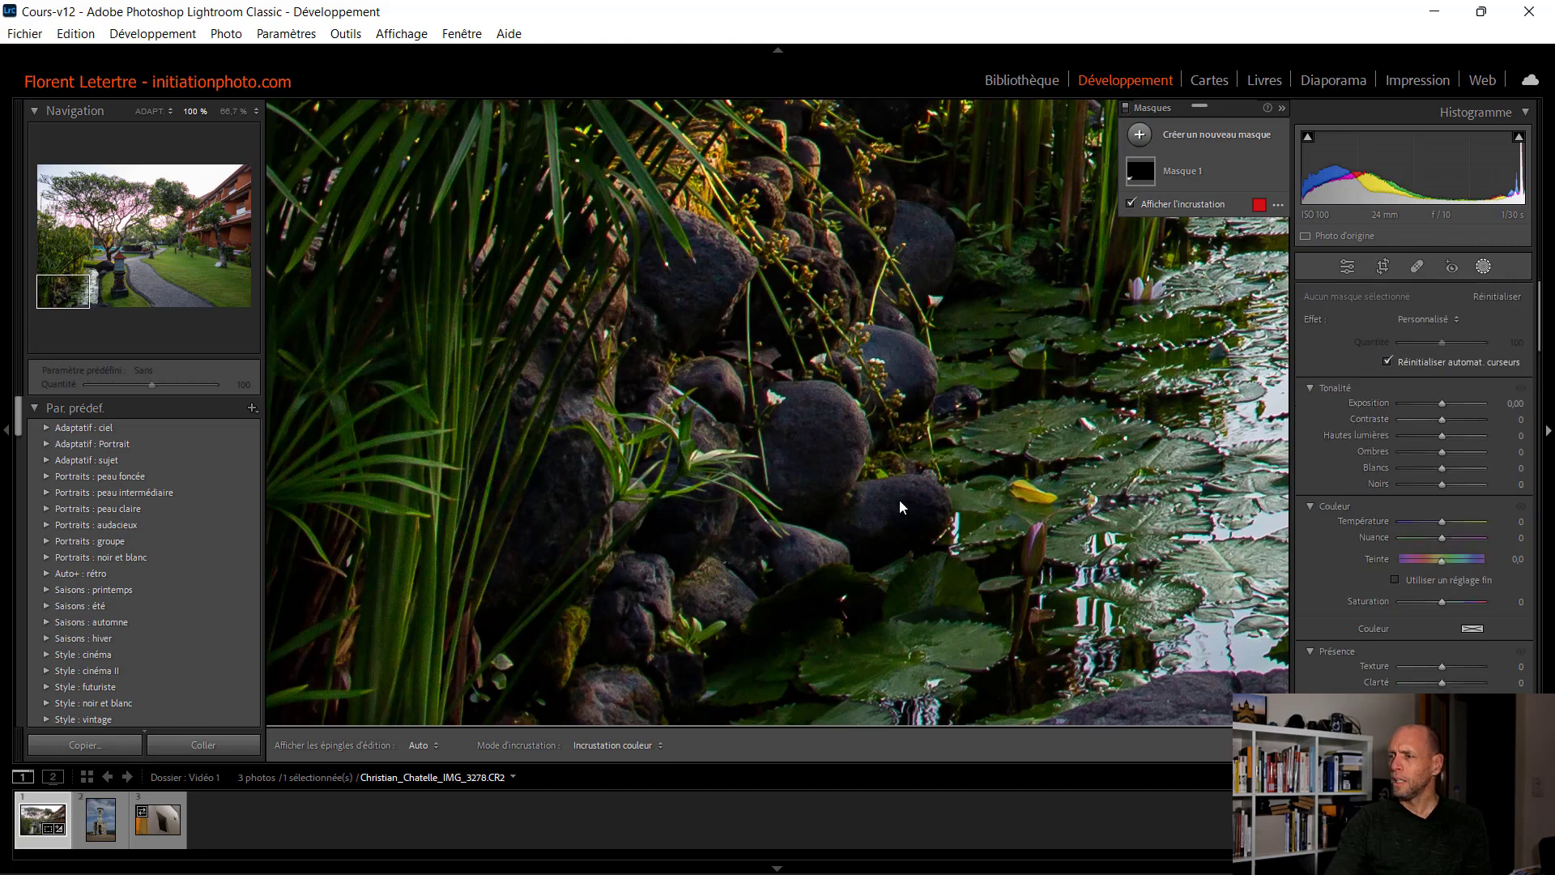
click(898, 499)
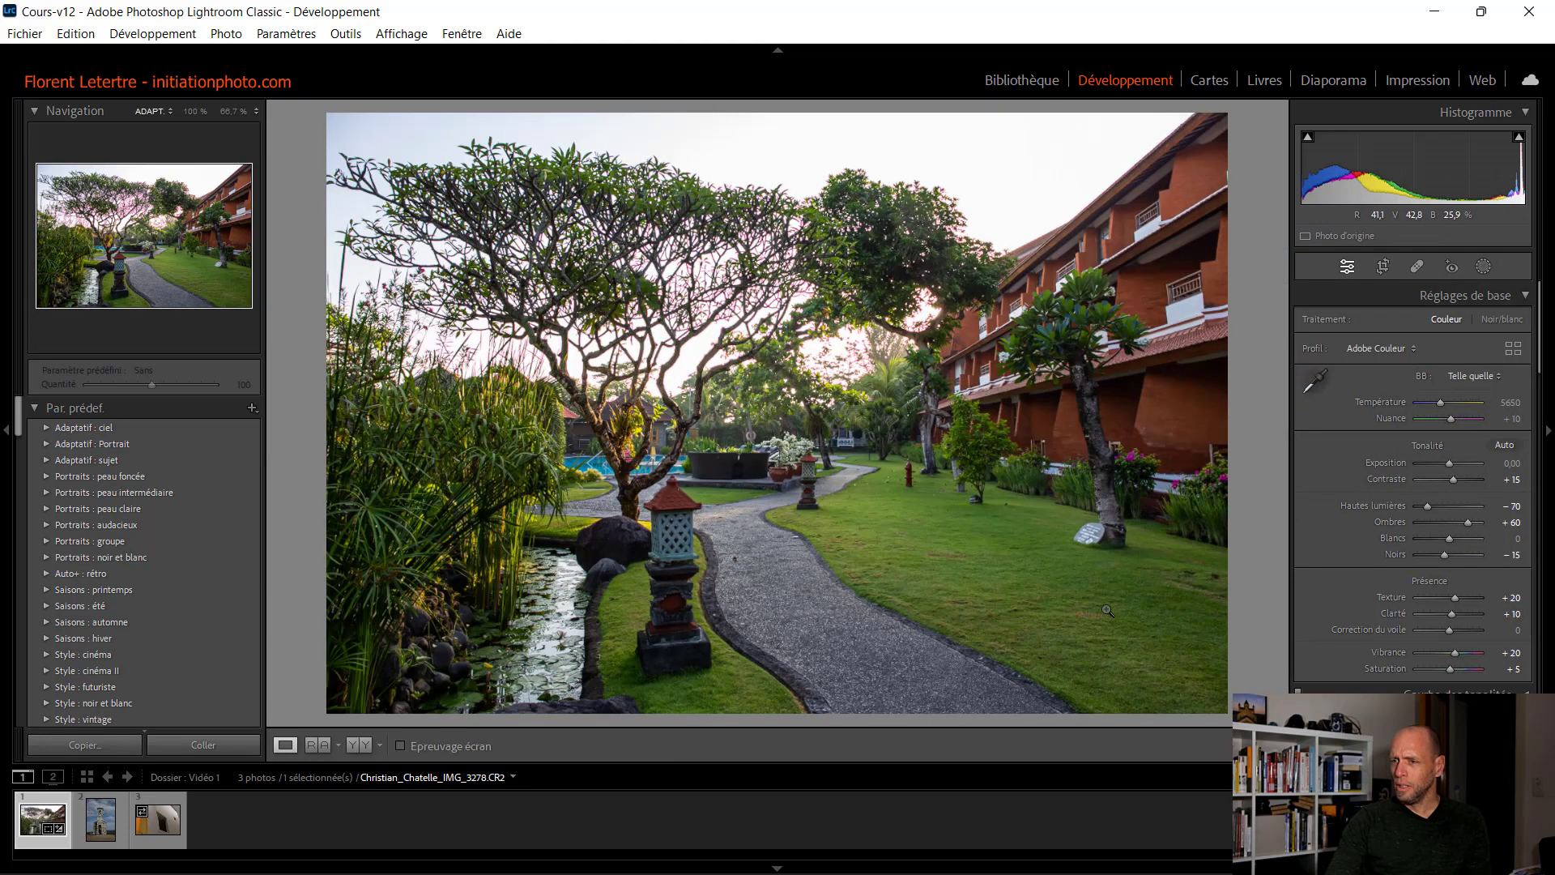
click(1481, 268)
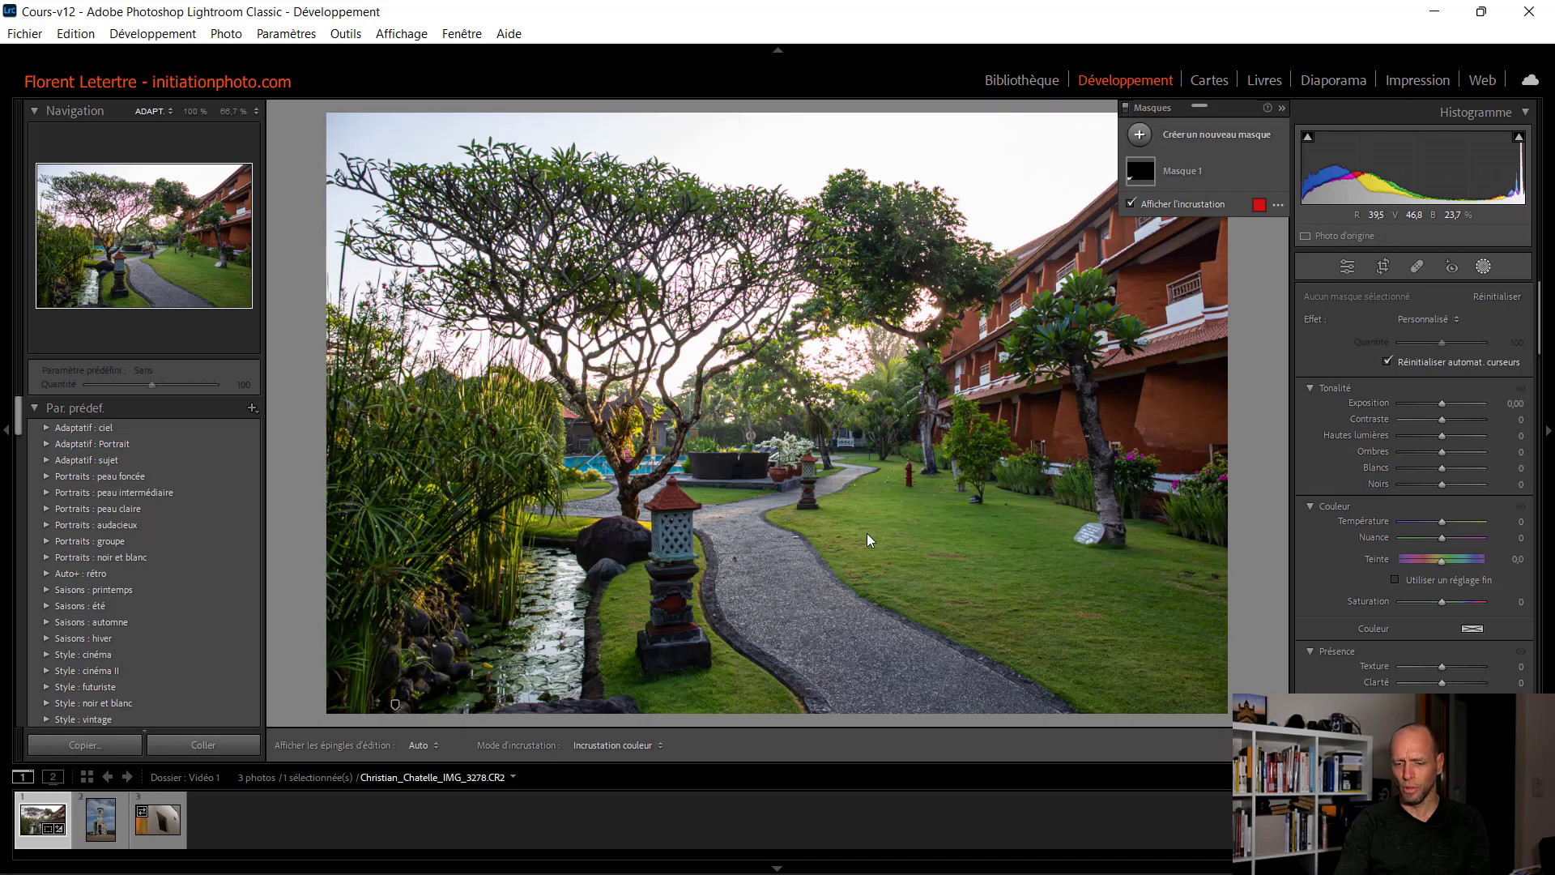
key(shift+w)
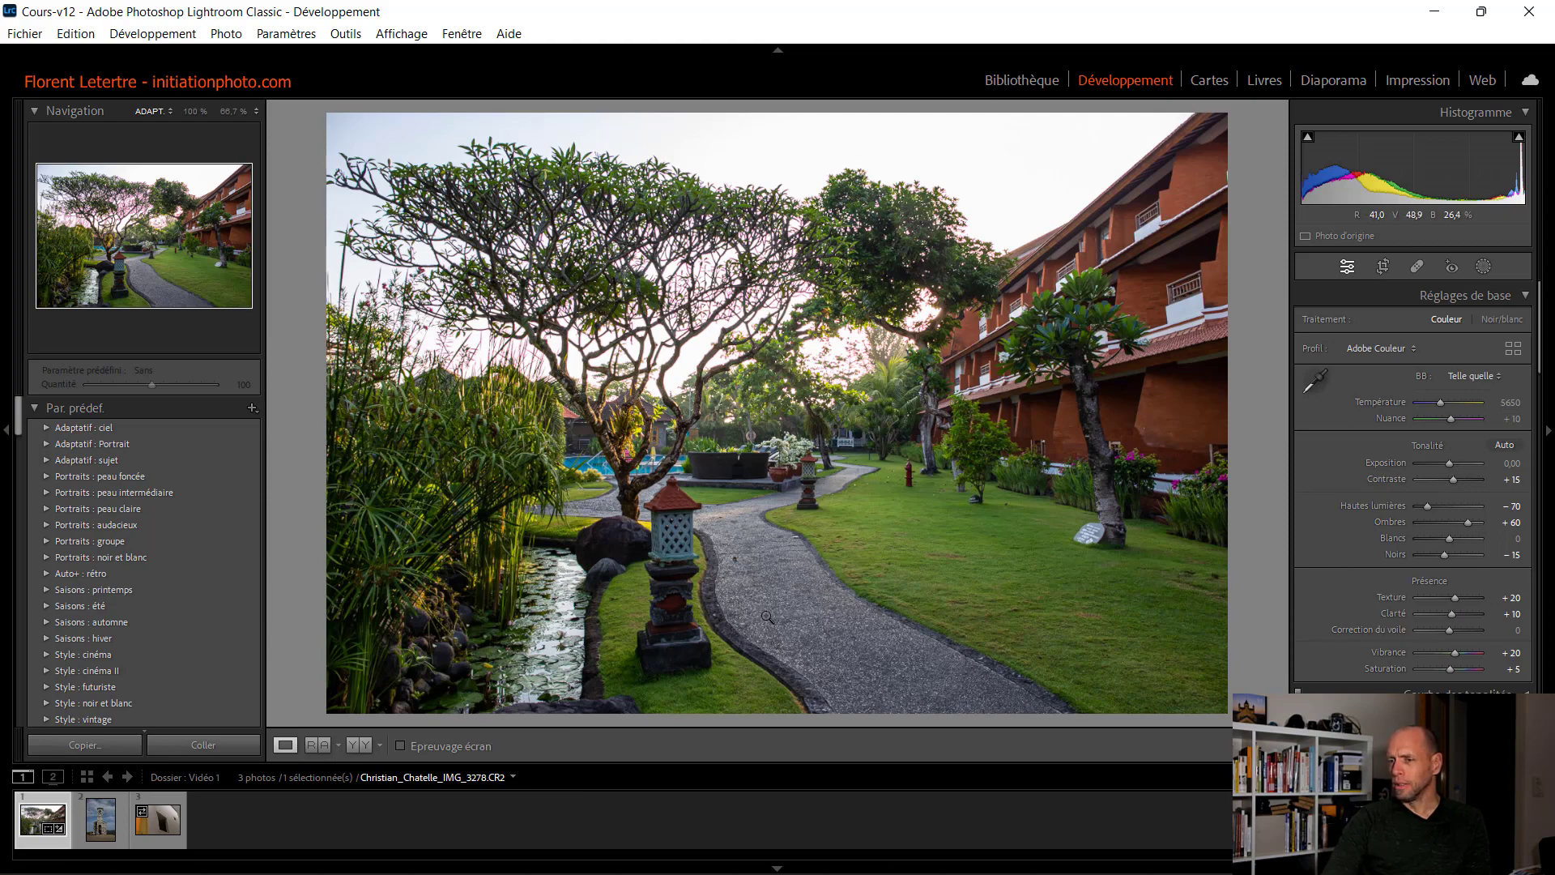
Step: Compare the garden photo before and after side by side, briefly with the side panels hidden, then return to Loupe view
click(358, 746)
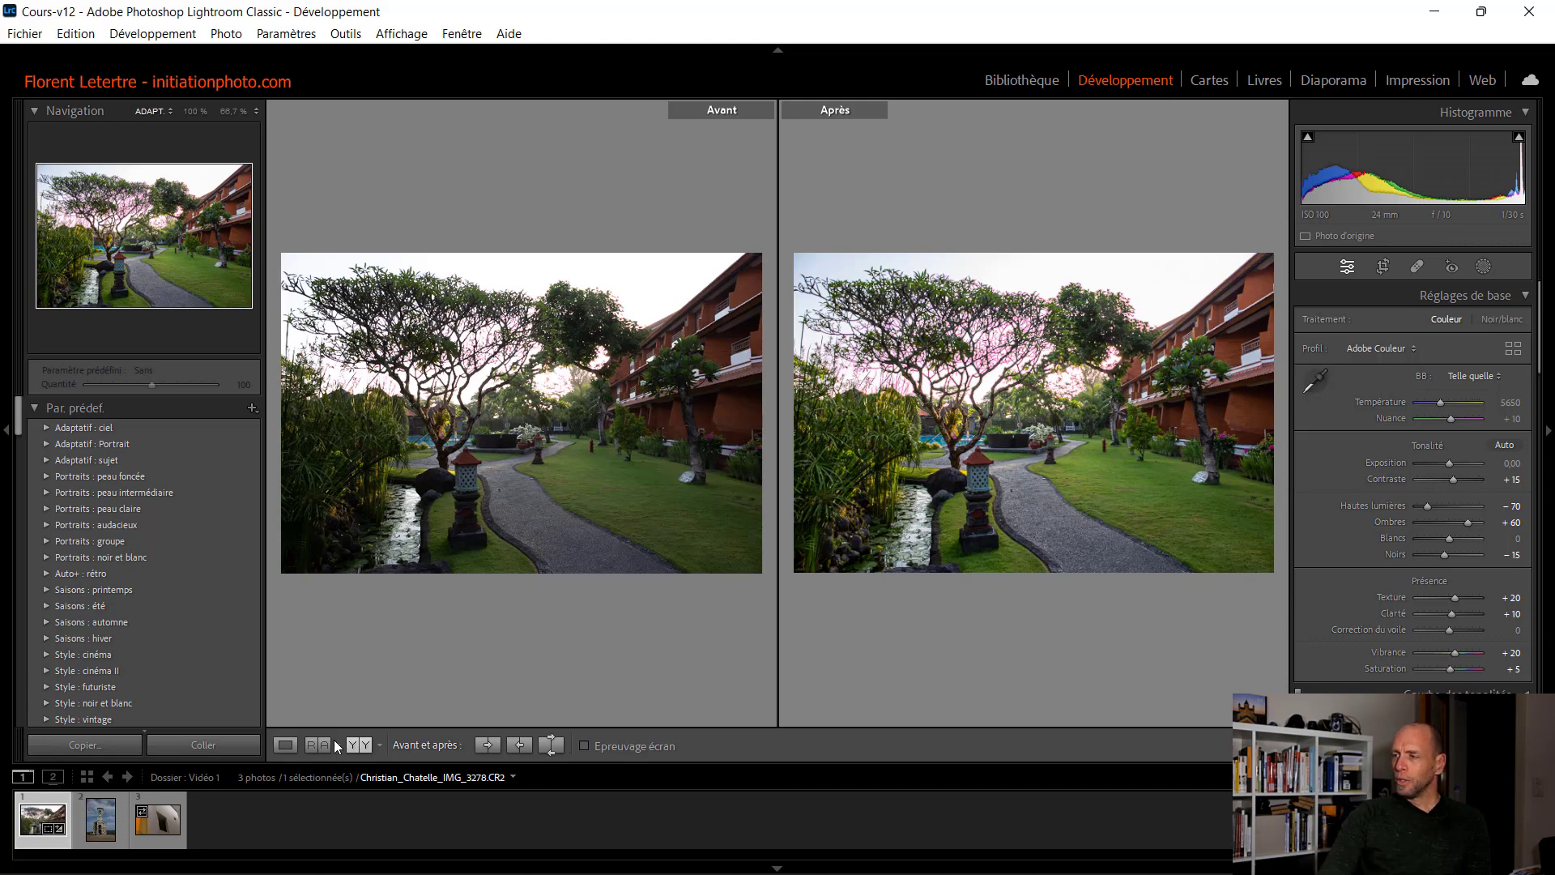
key(Tab)
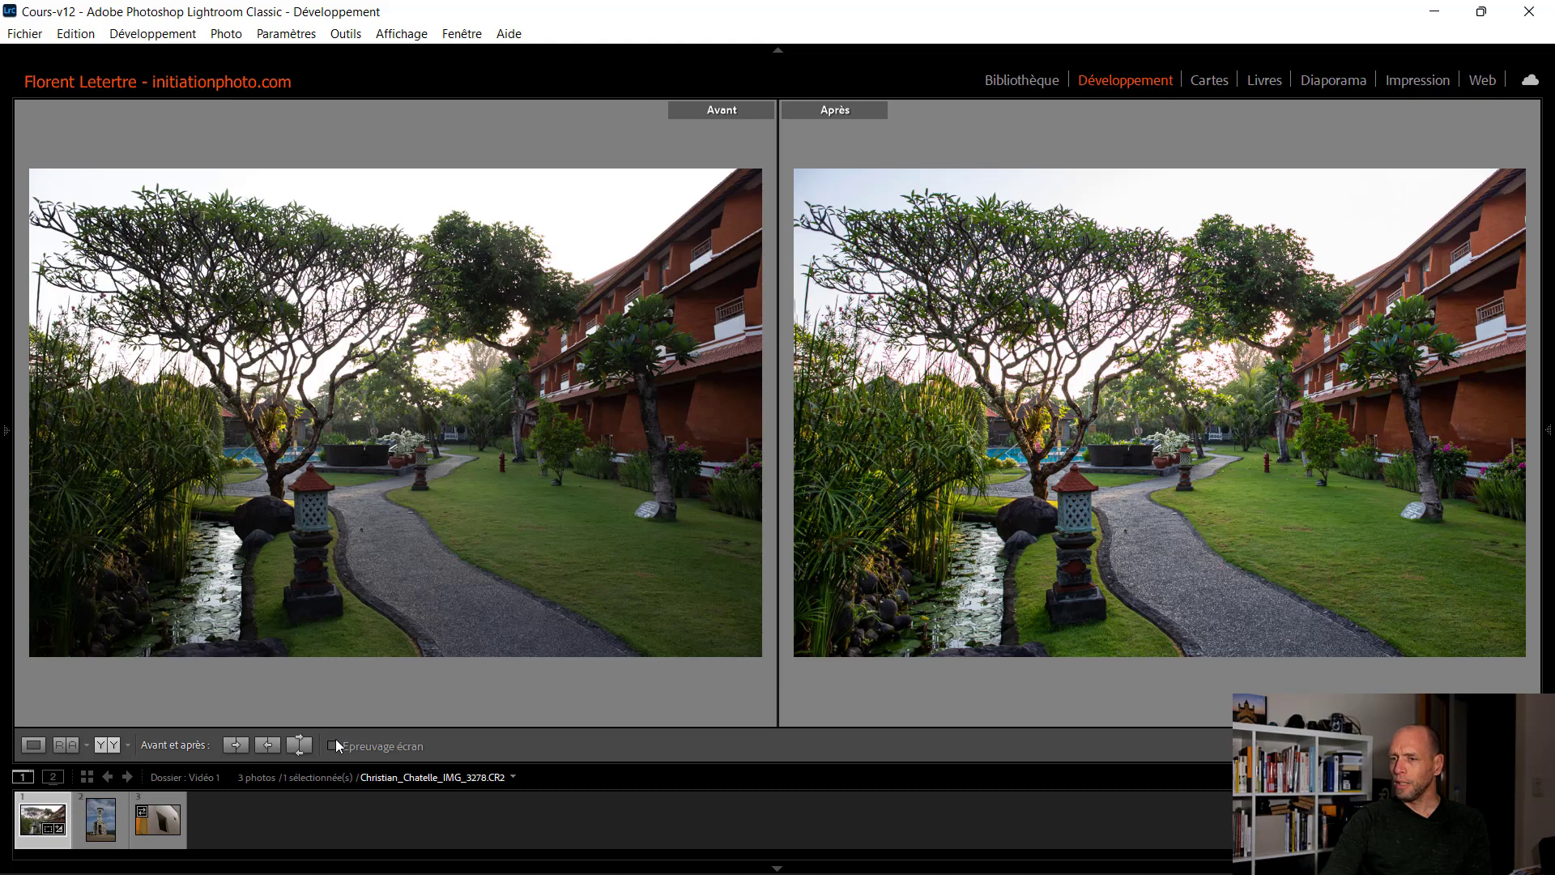
key(Tab)
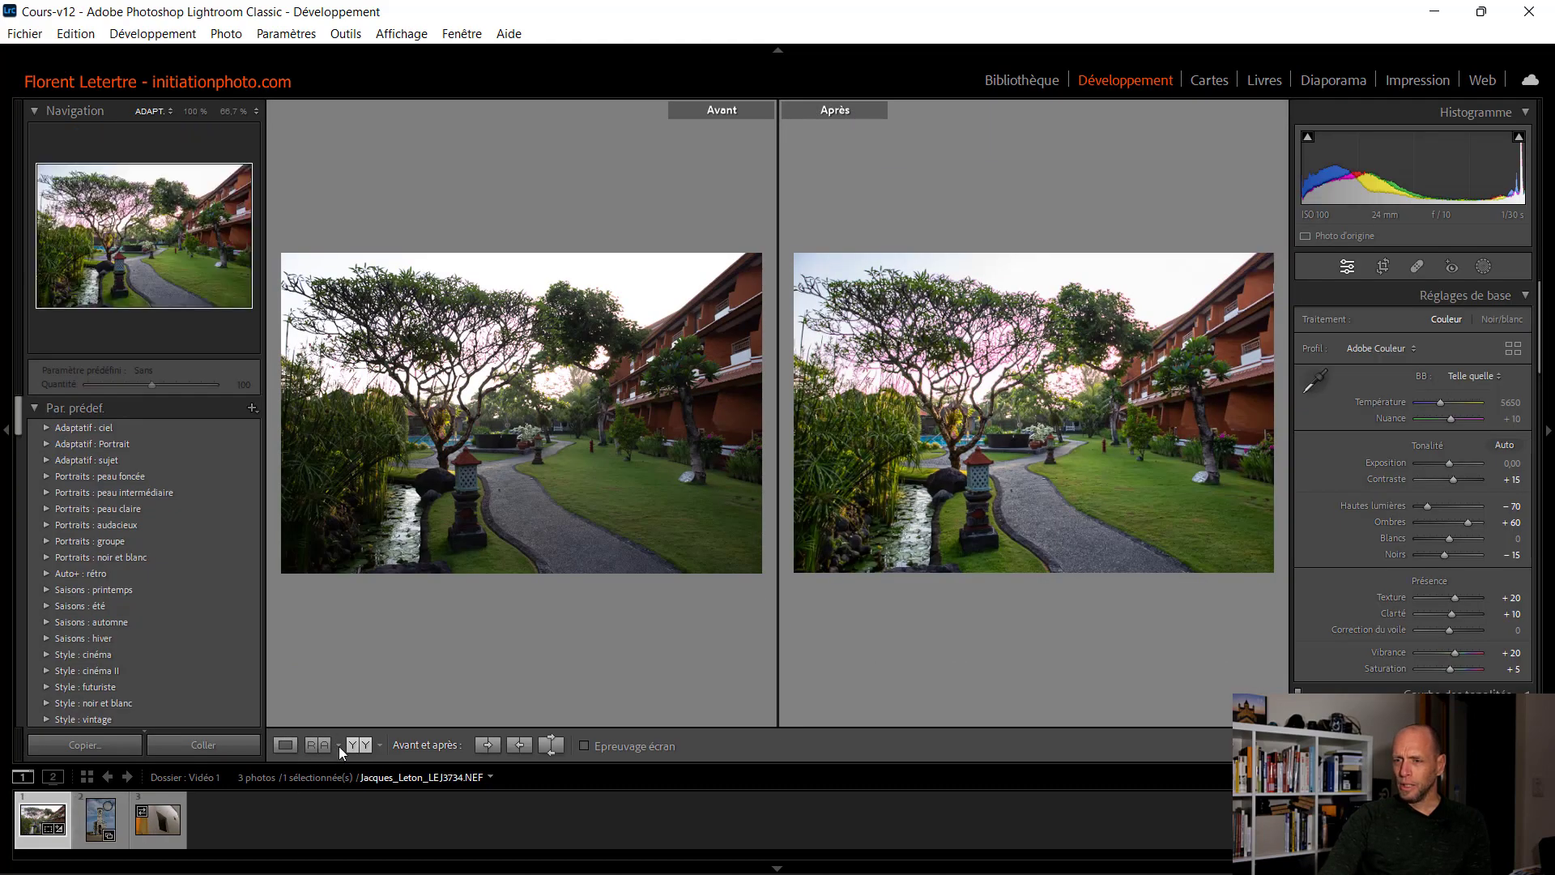
click(285, 745)
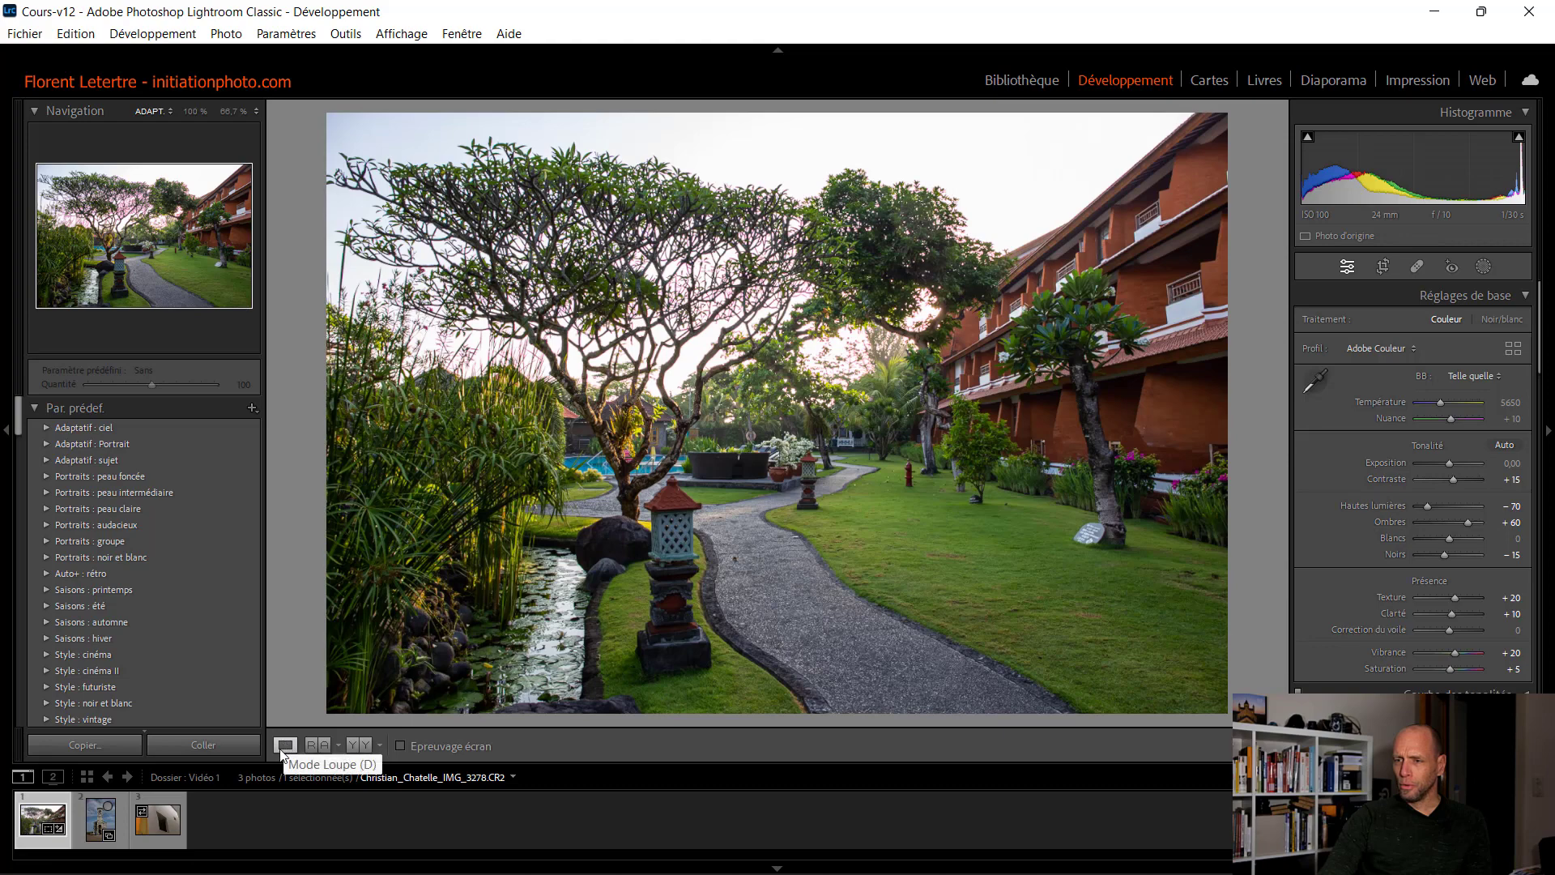
Step: Open the striped stone chapel photo and set its Exposition to +0,30
click(112, 814)
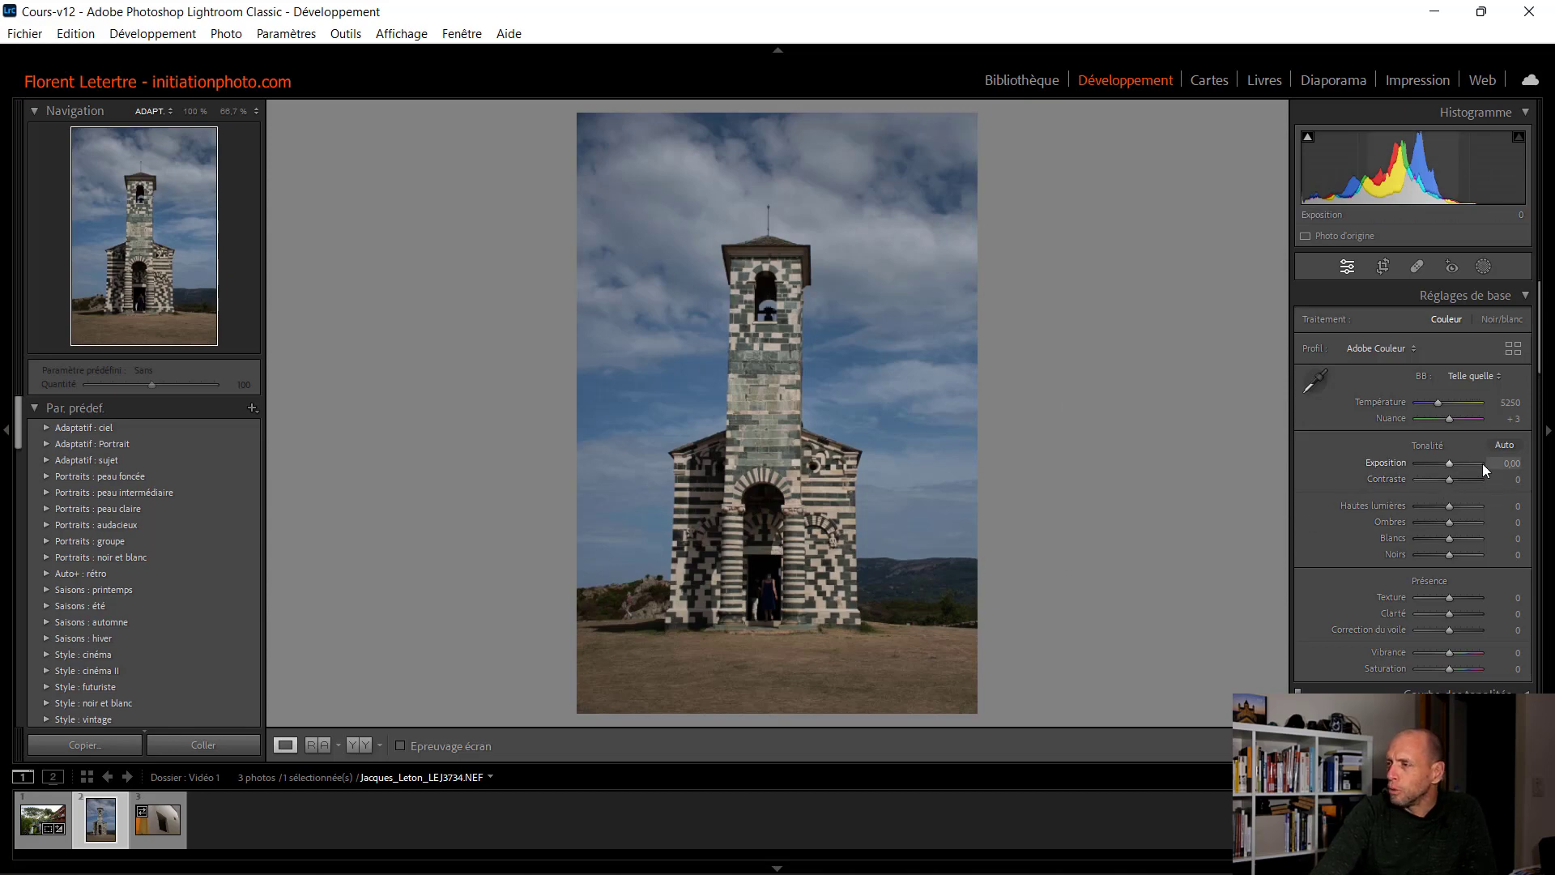
drag(1504, 466, 1509, 541)
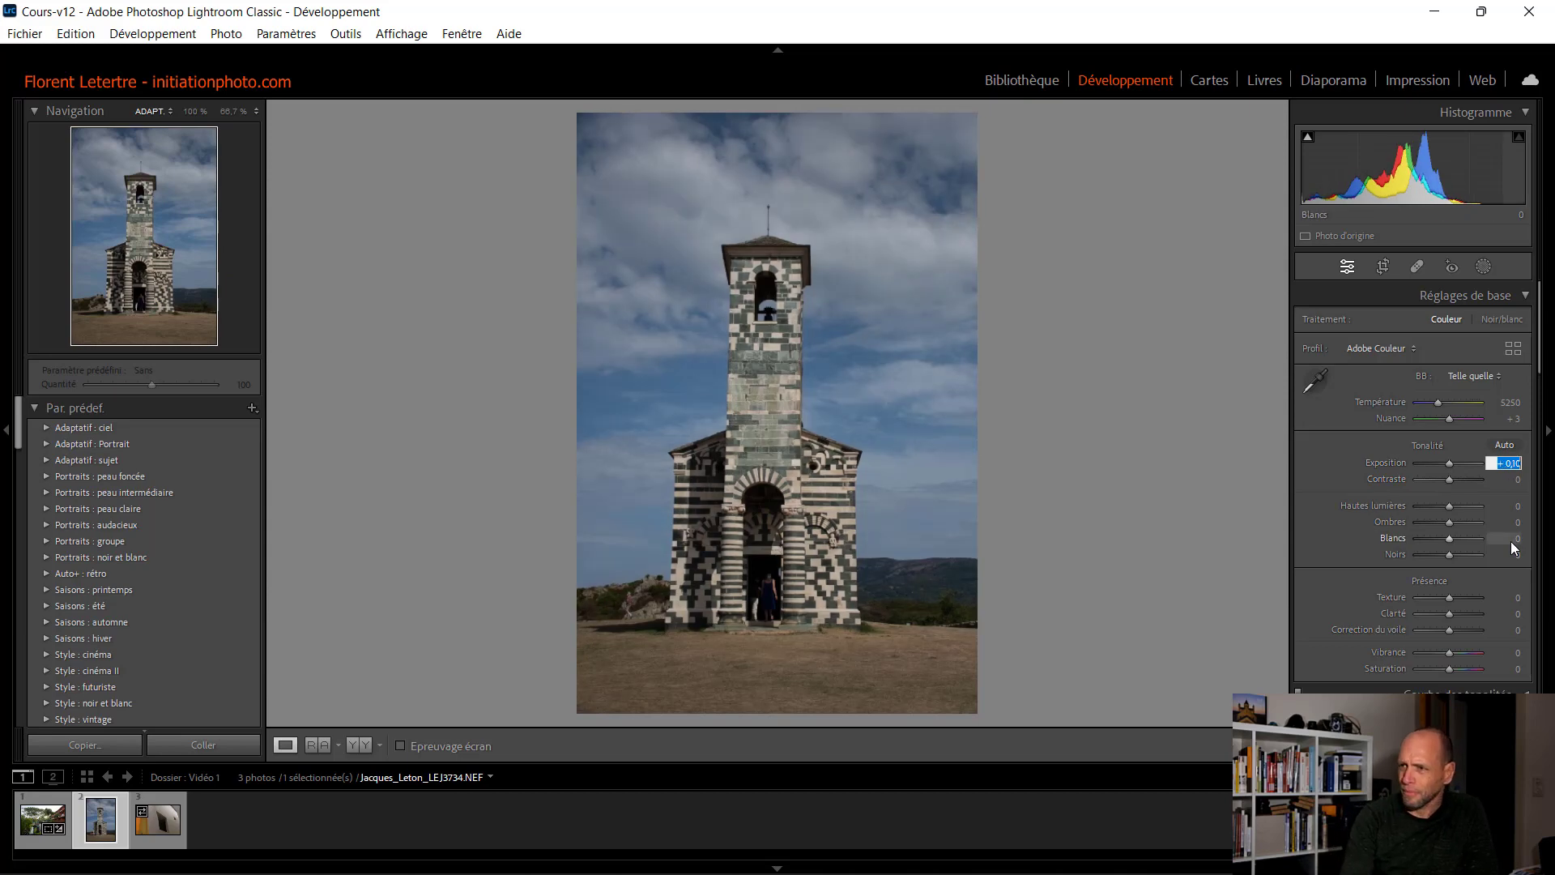
key(Up)
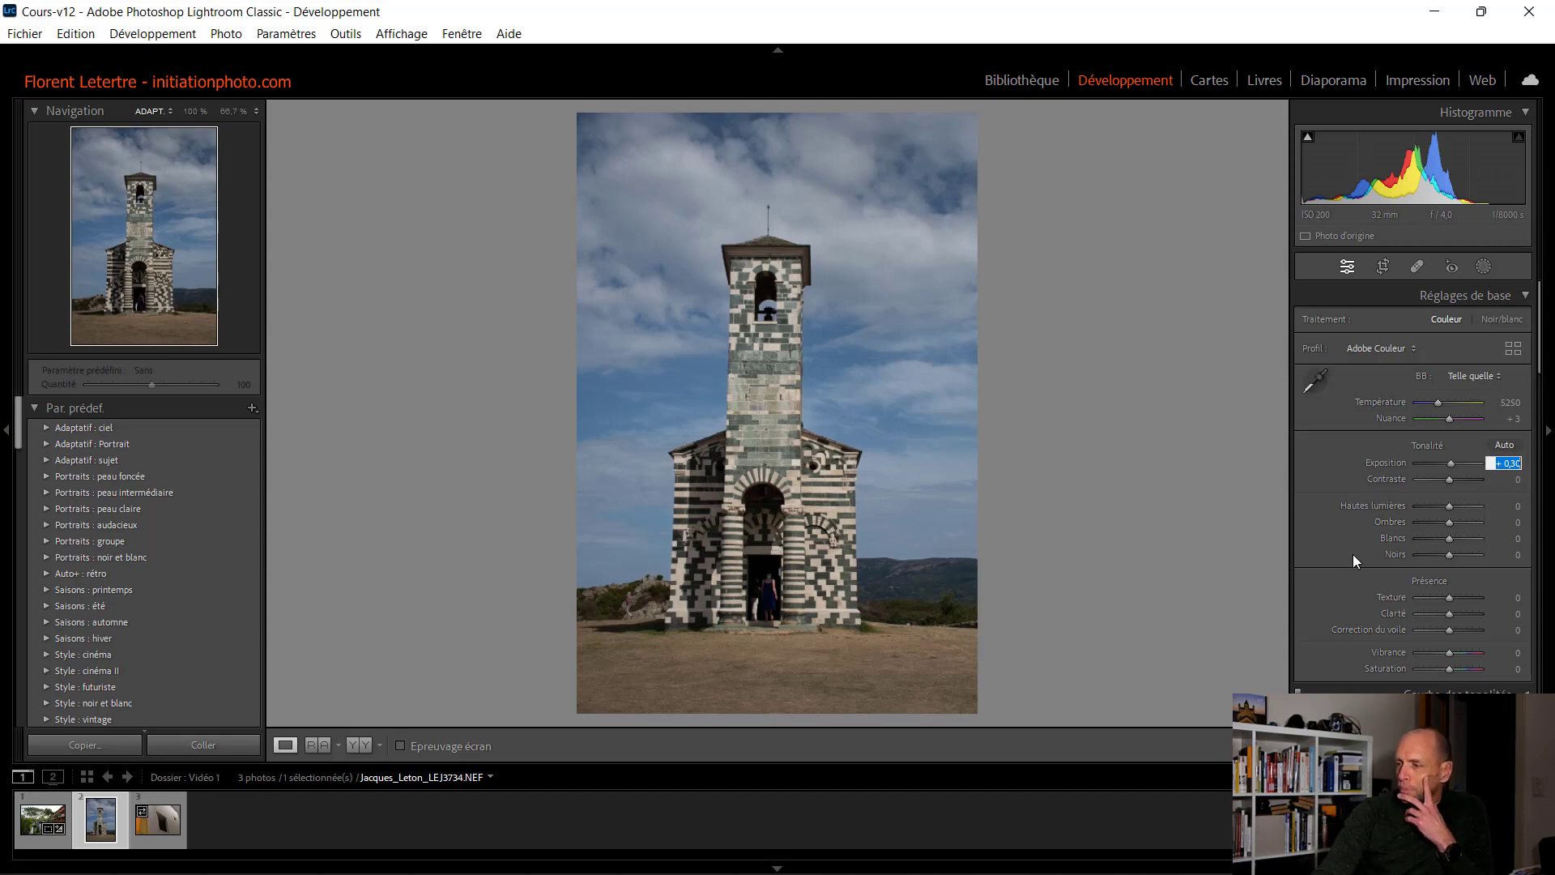
key(Return)
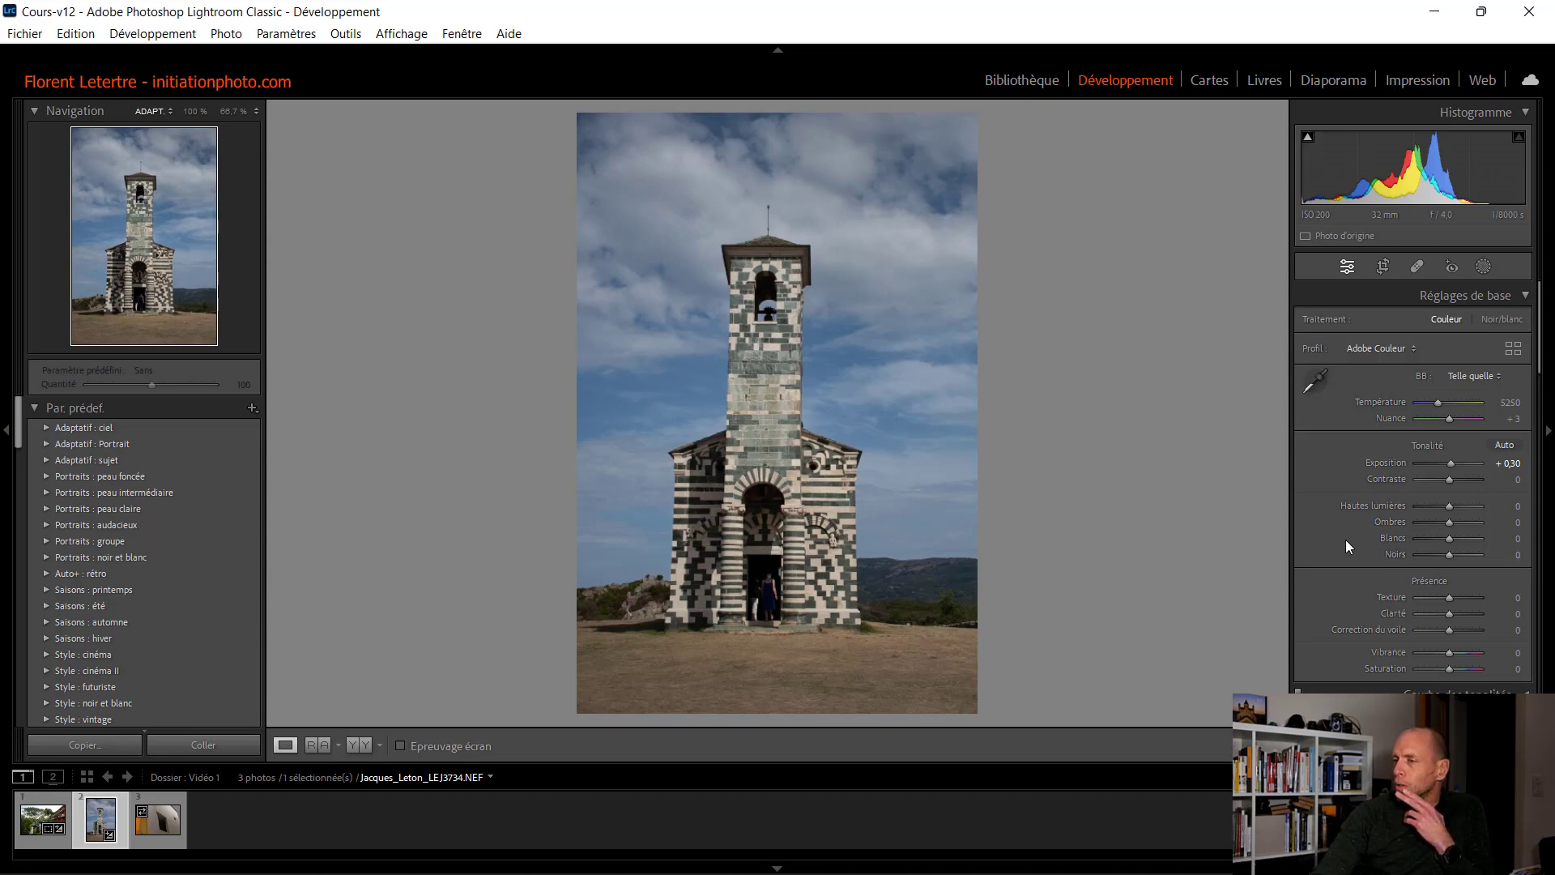
Step: Set the chapel photo's Vertical transformation to -13 to straighten the converging walls
scroll(1346, 544, down, 20)
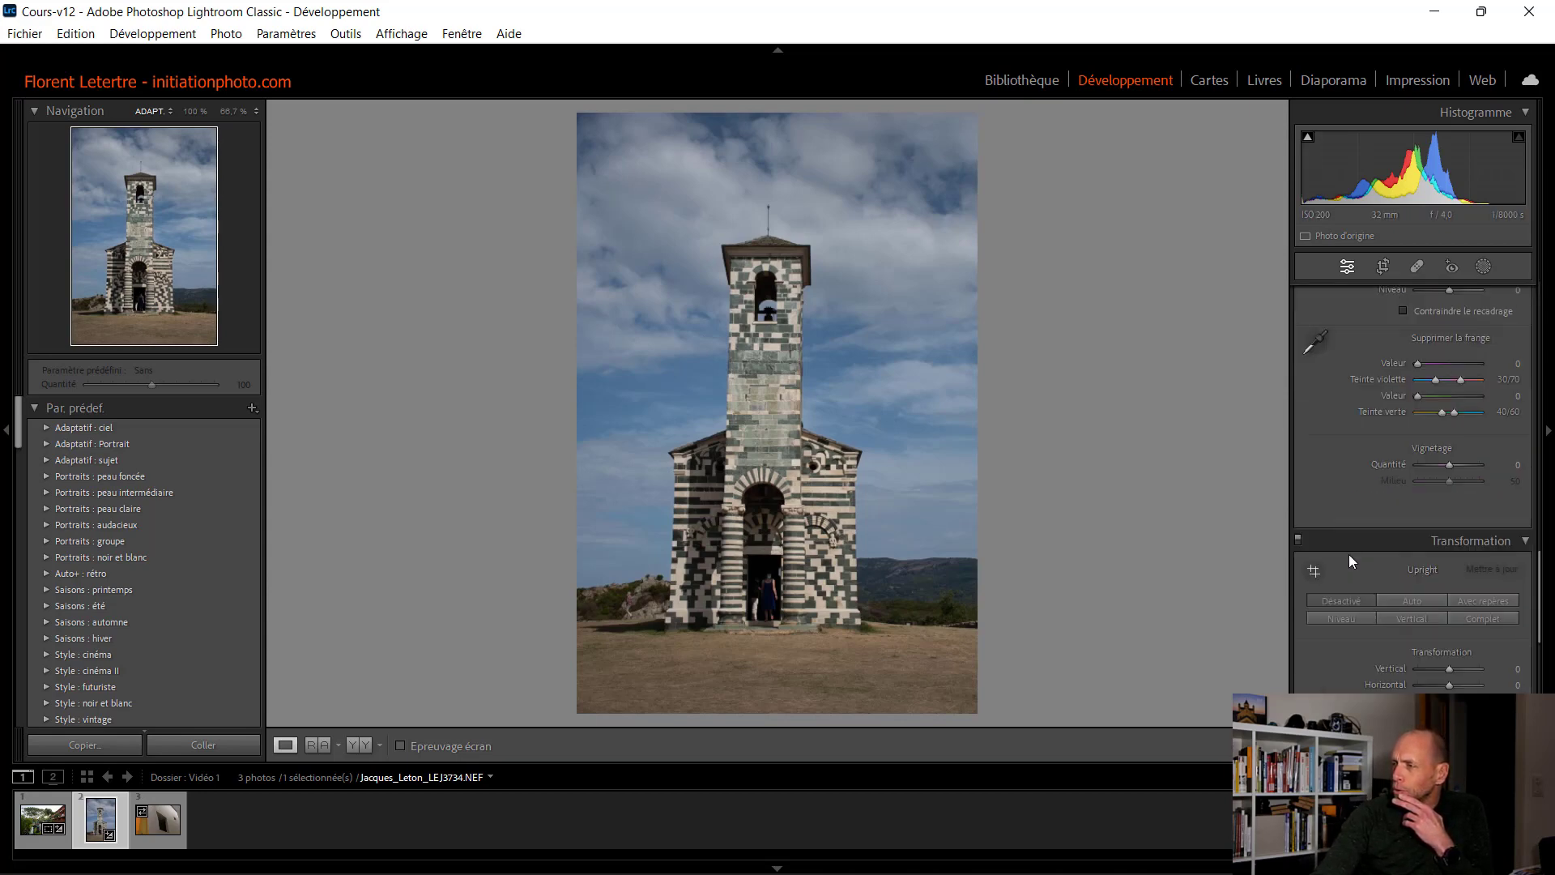
scroll(1349, 559, down, 2)
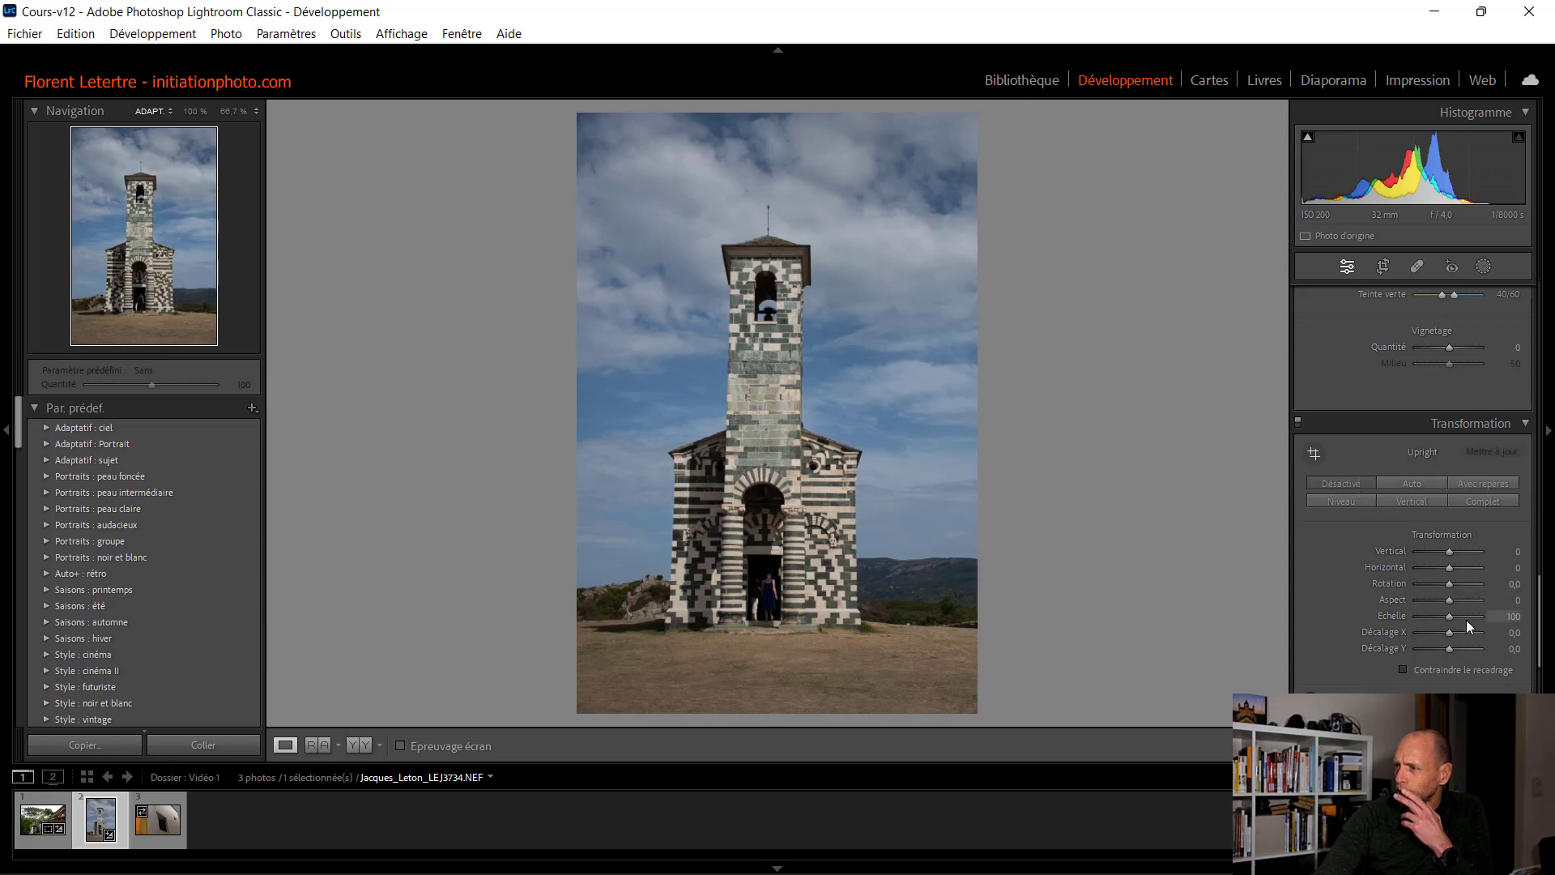
click(1503, 551)
key(Up)
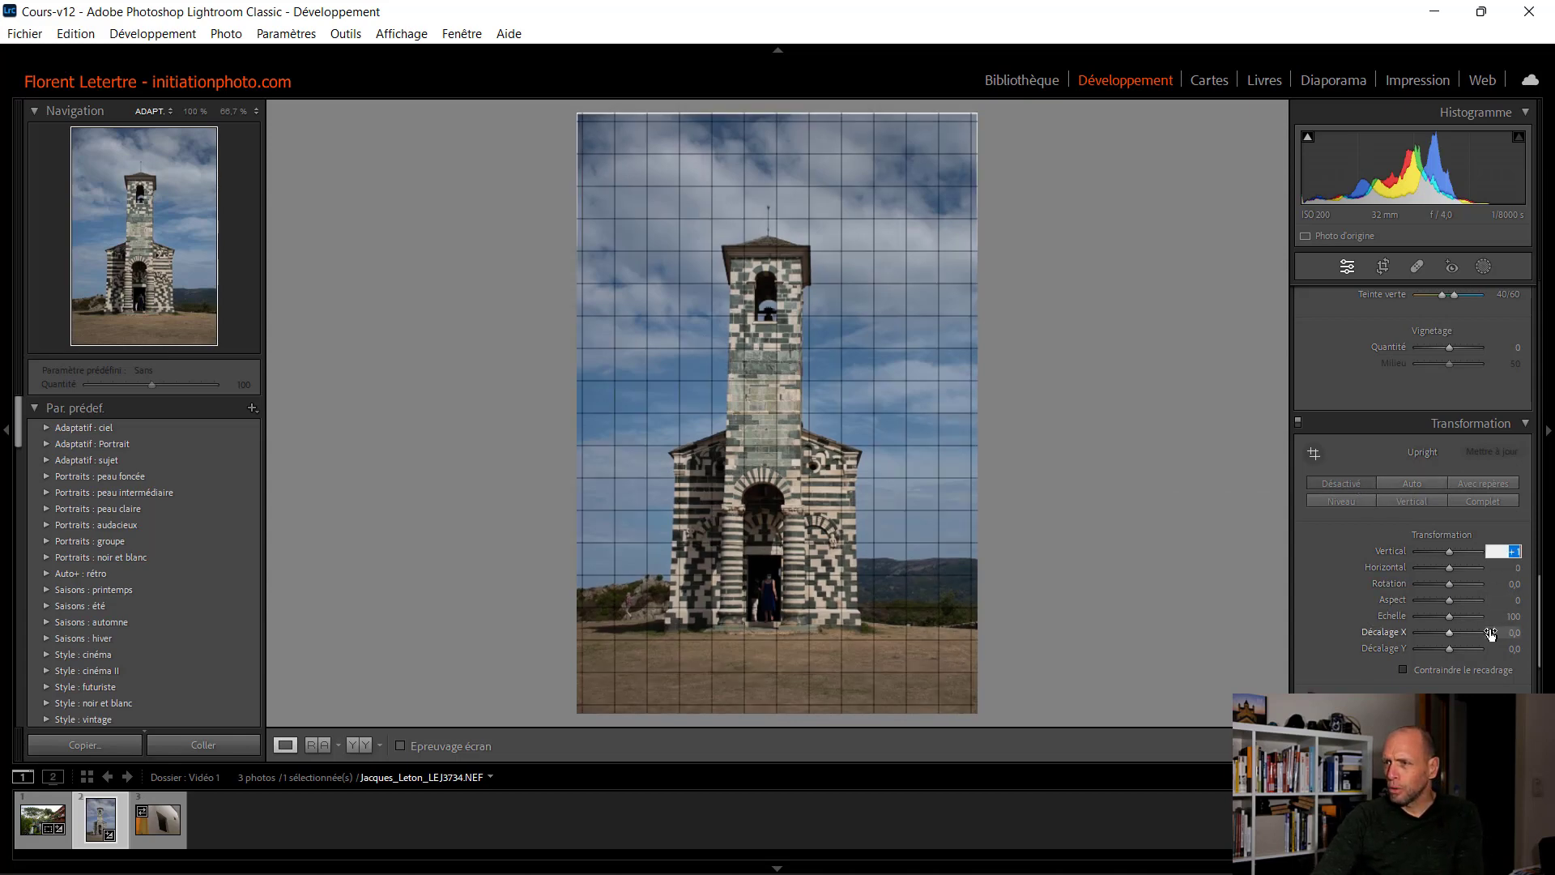
key(Down)
key(Down)
key(Down)
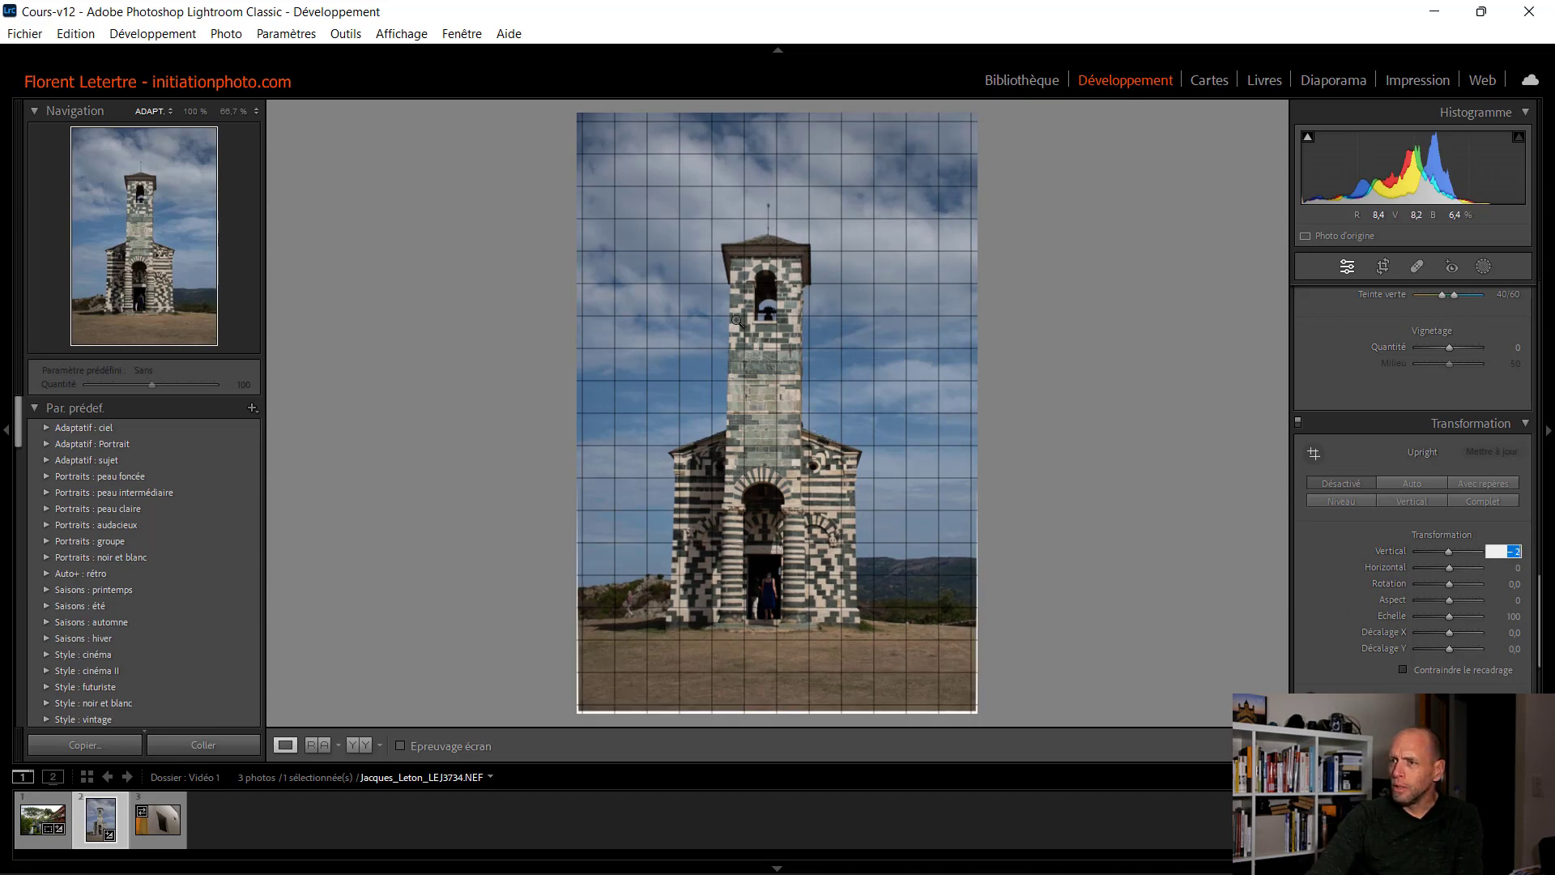
key(Down)
key(Down)
key(Down)
key(Down)
key(Down)
key(Down)
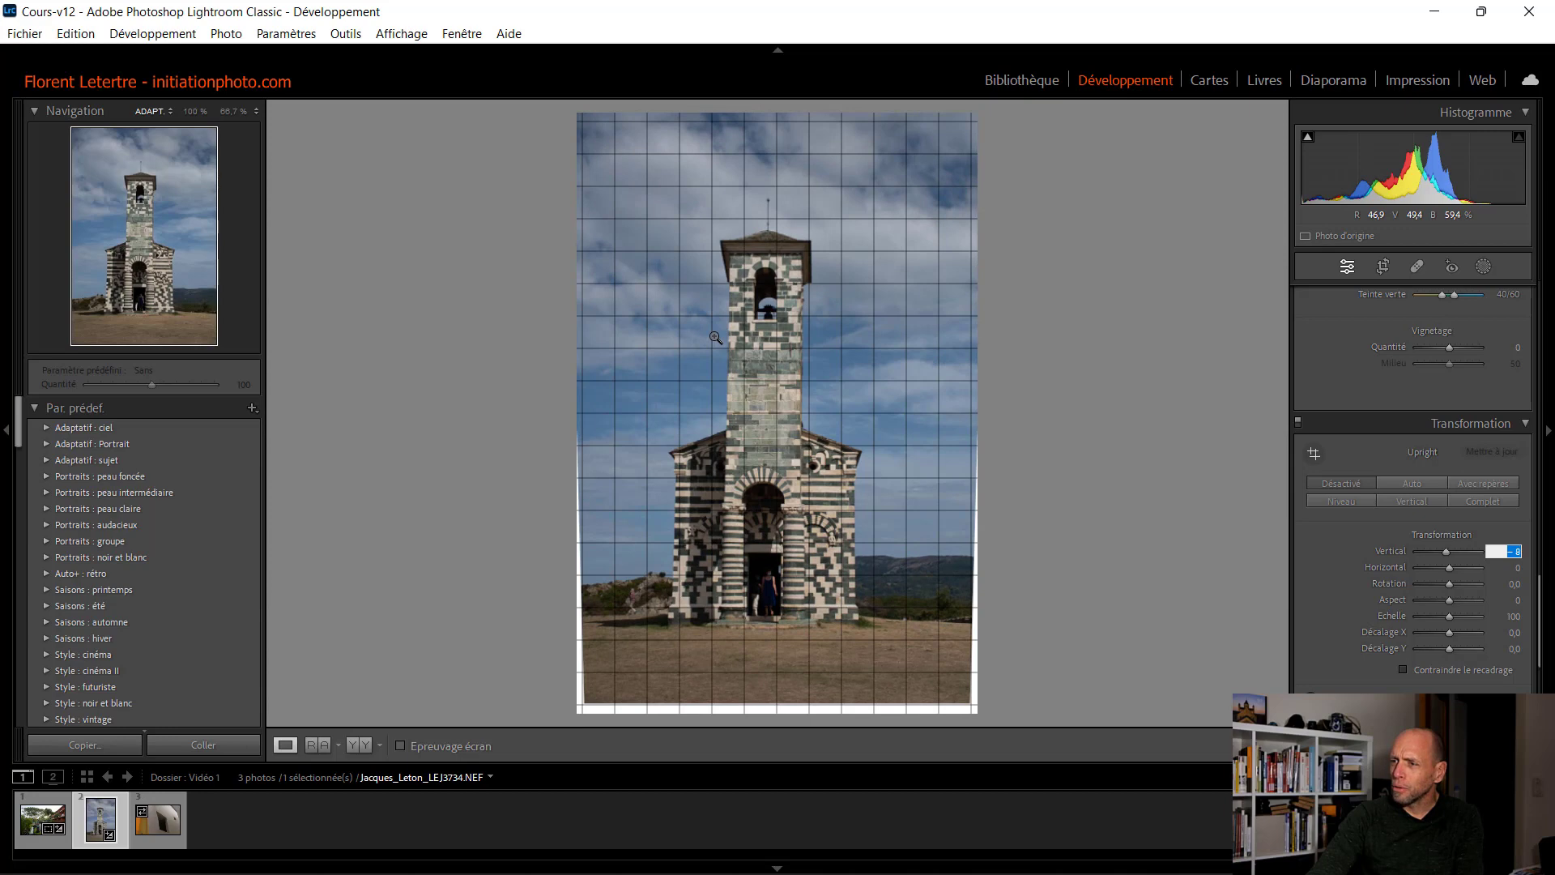
key(Down)
key(Down)
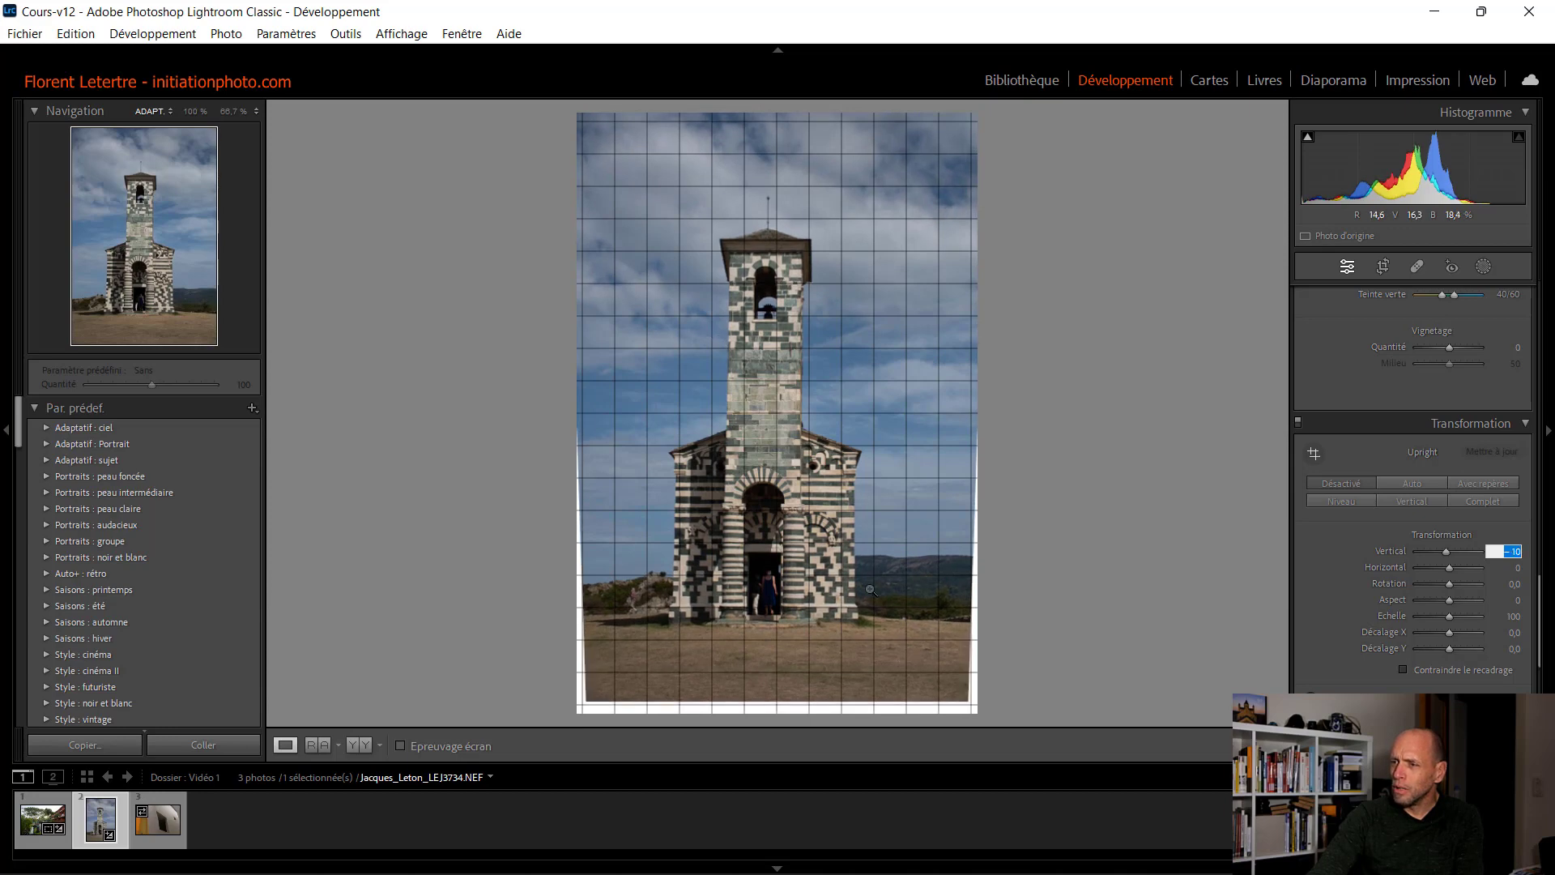
key(Down)
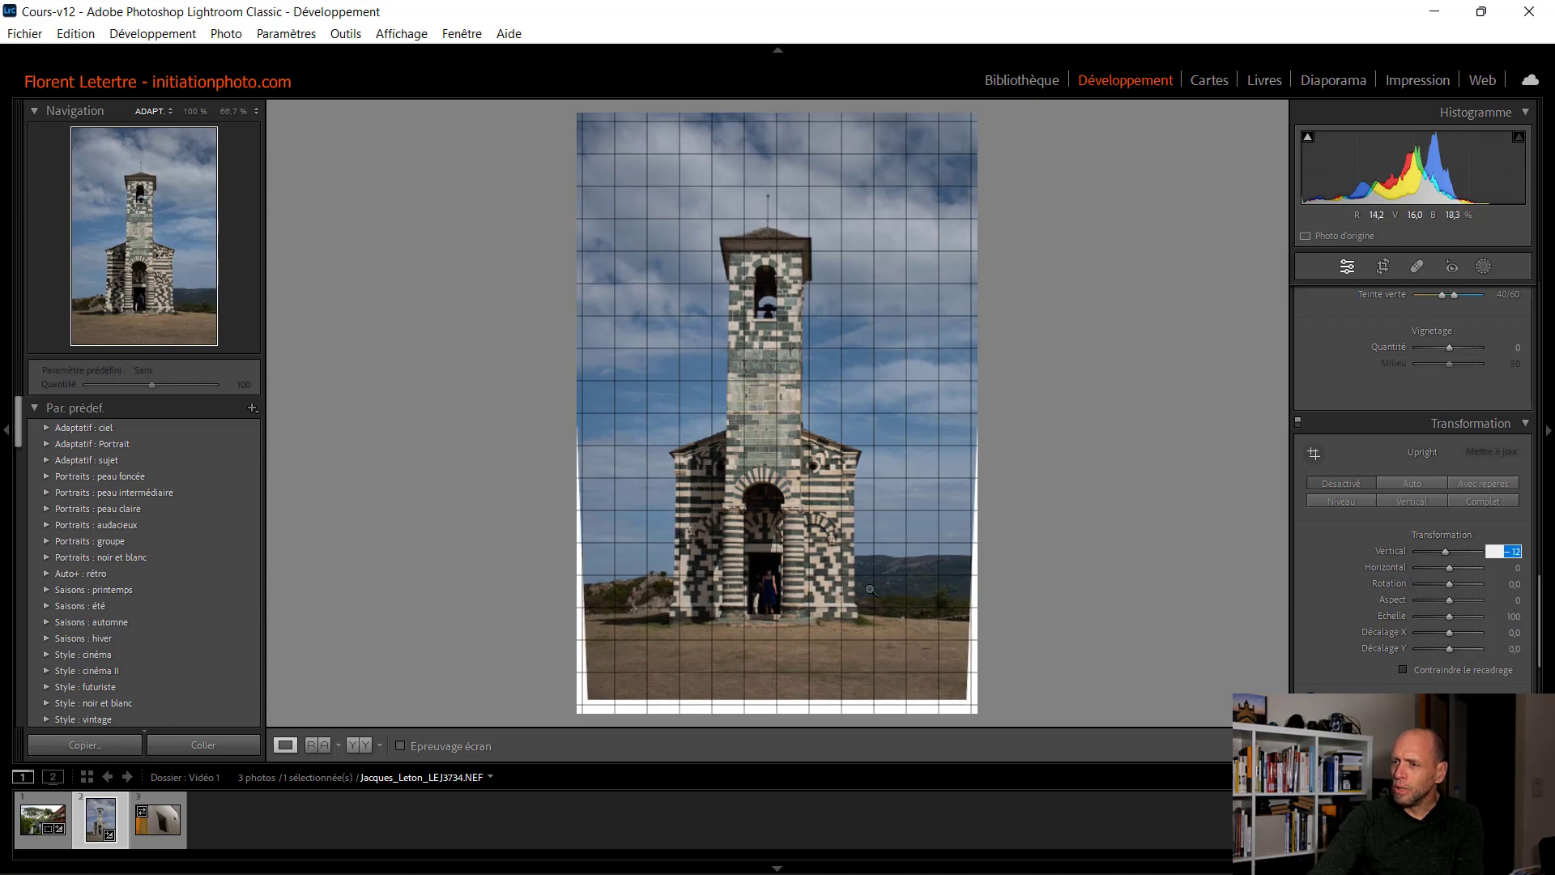
key(Down)
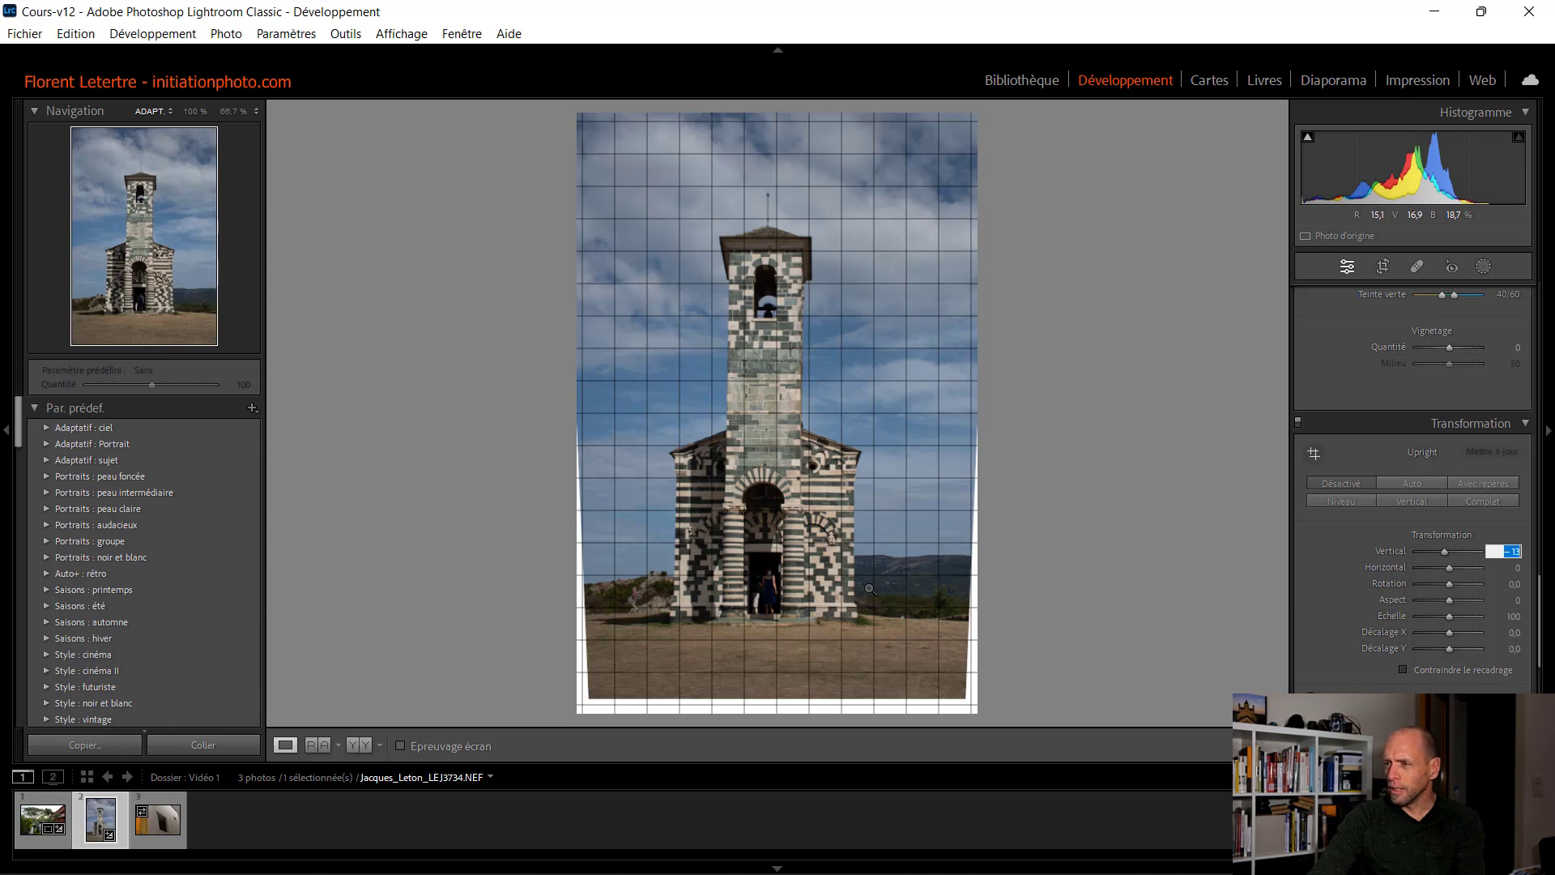
key(Return)
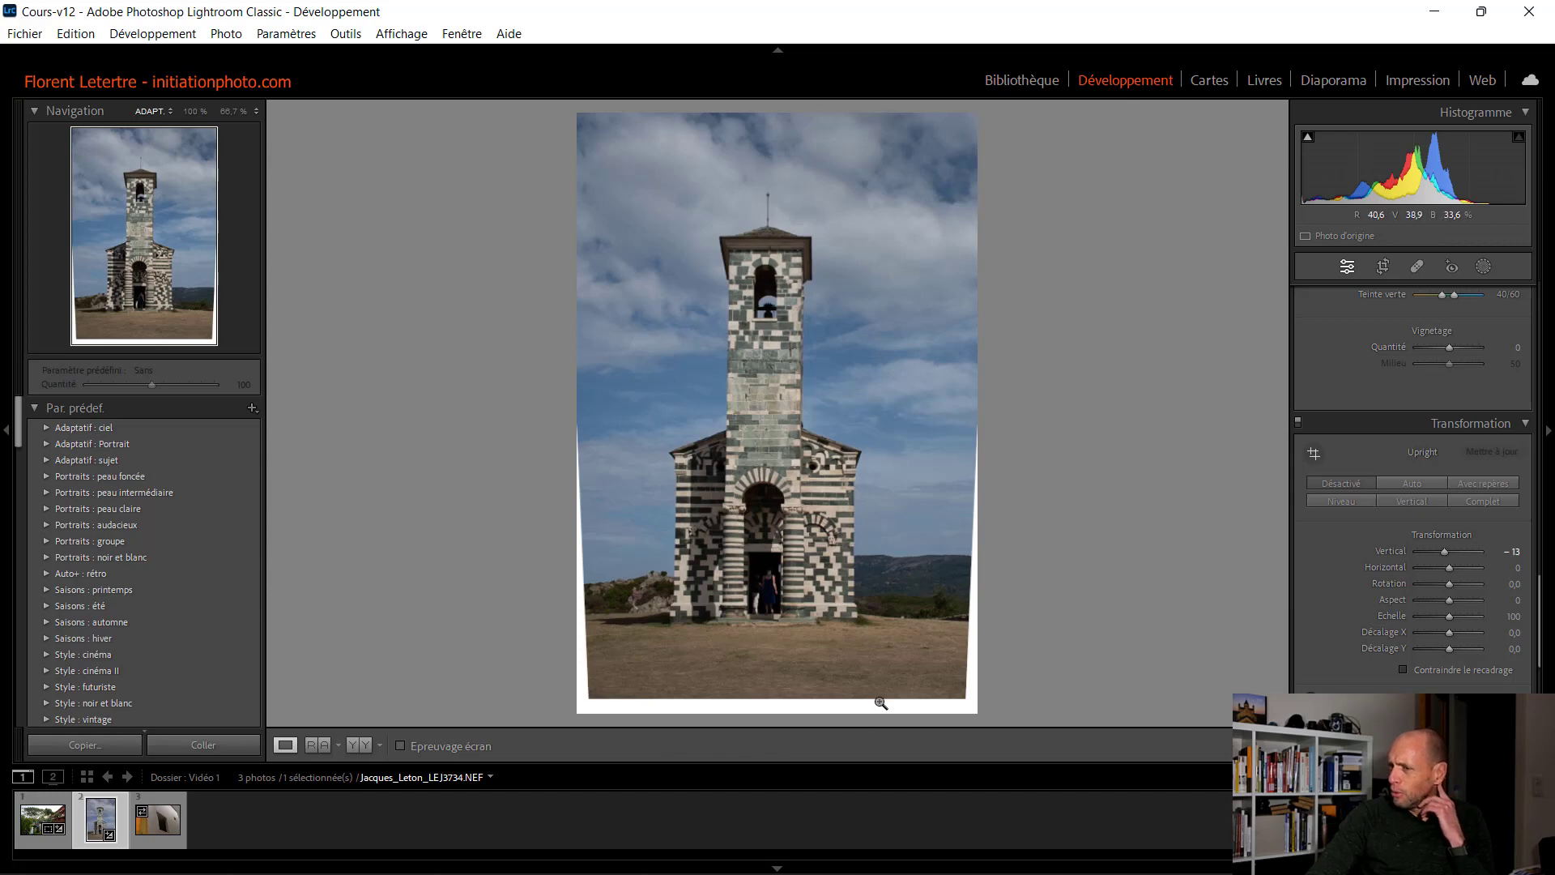
Step: Crop the chapel photo at the original aspect ratio to remove the white borders, repositioning the image to centre the chapel
click(1383, 267)
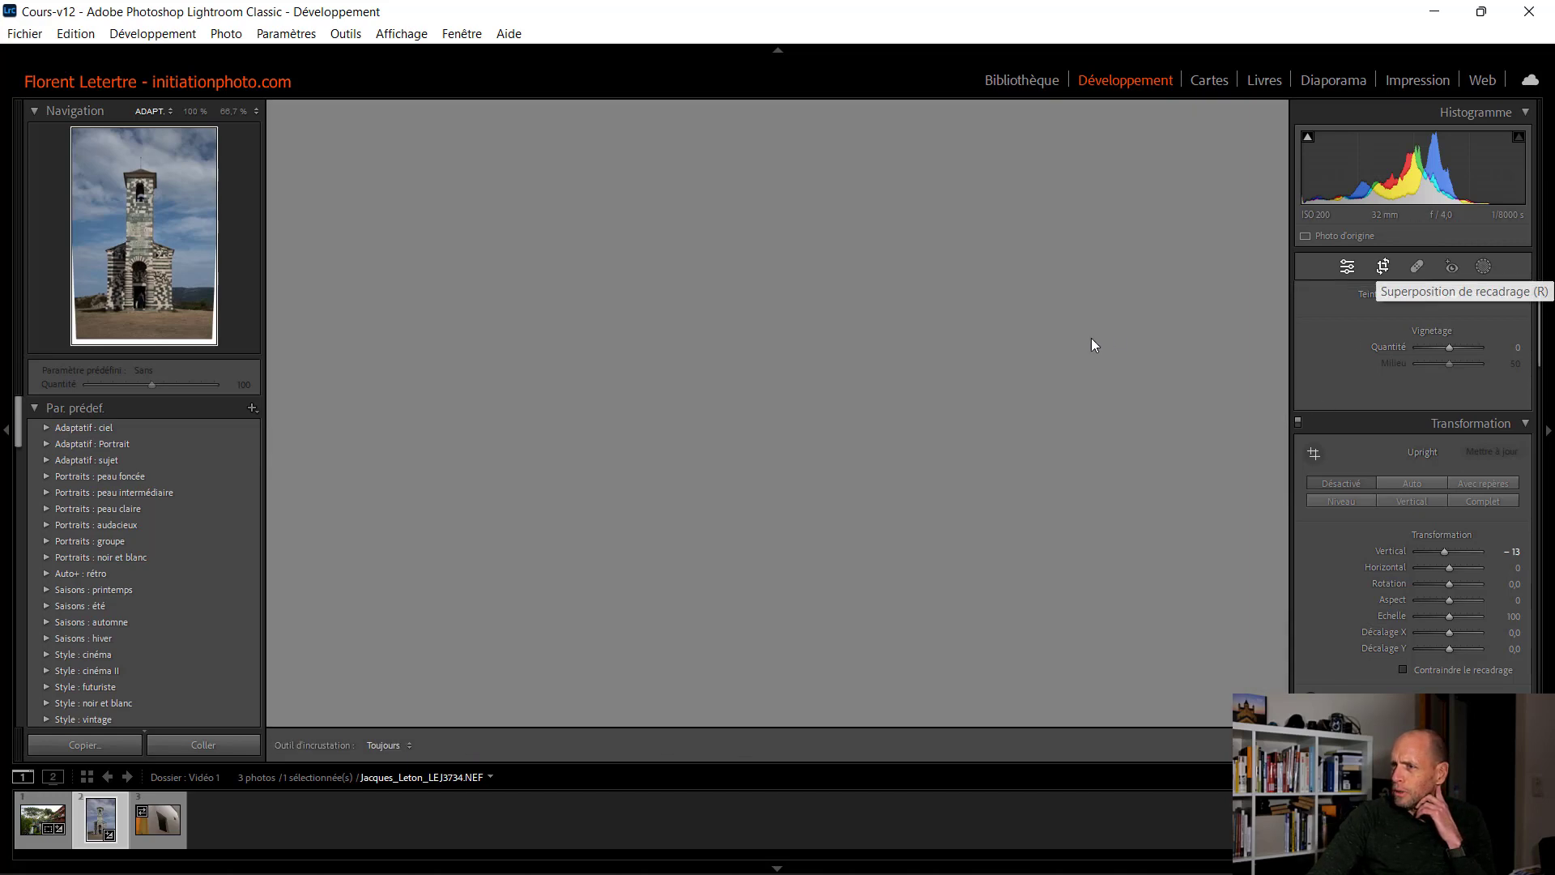
drag(779, 707, 779, 698)
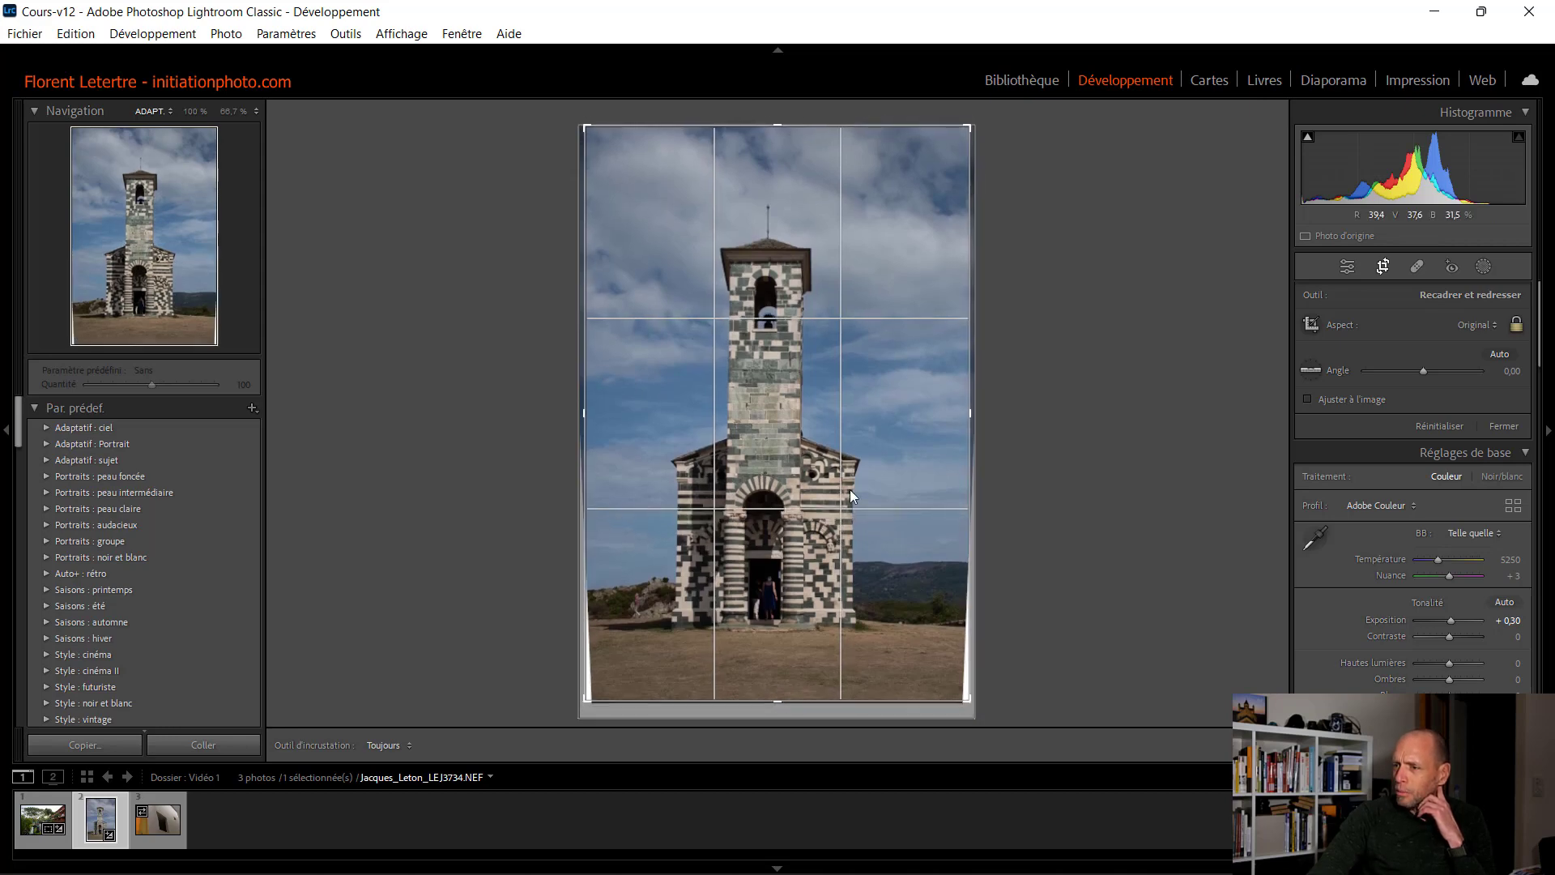
drag(782, 123, 784, 133)
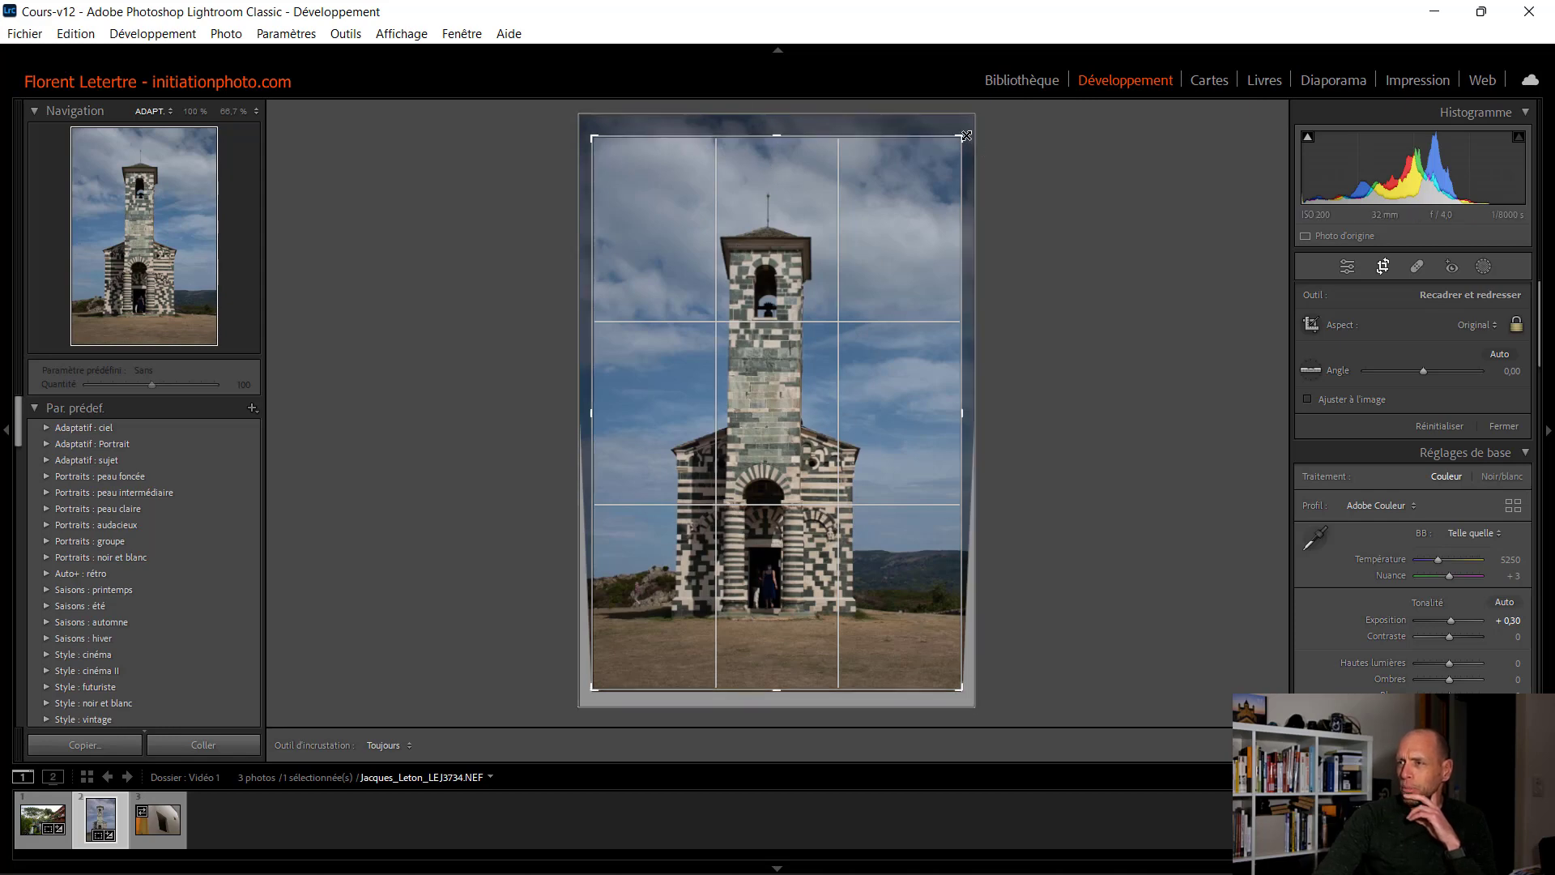
drag(961, 137, 951, 151)
drag(903, 410, 906, 429)
key(Return)
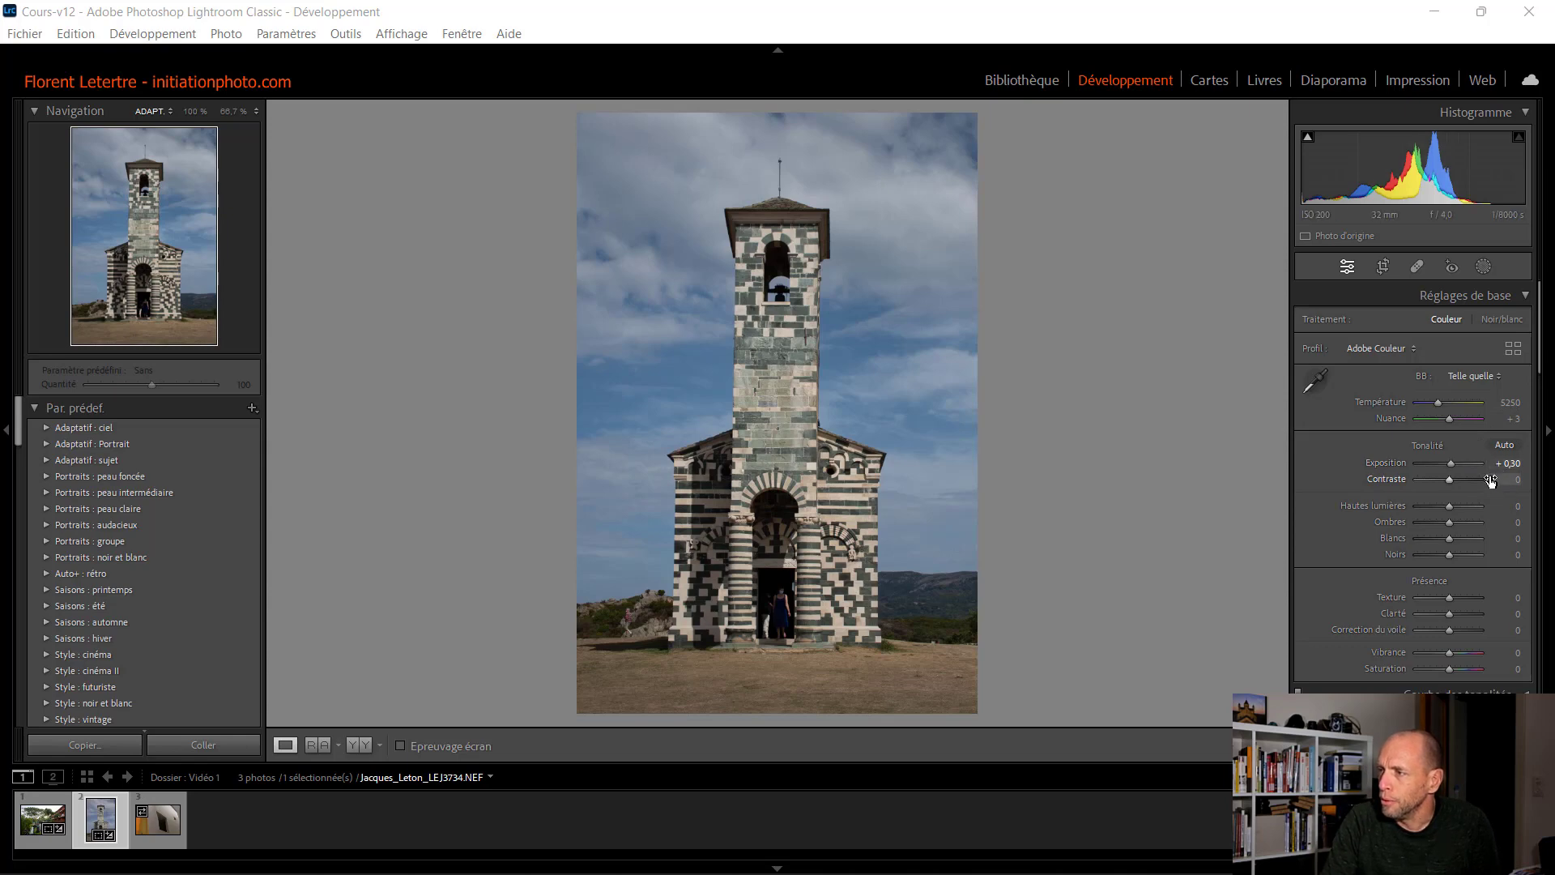
Step: Set the chapel photo's Ombres to +30 to lighten the shadows
click(1508, 522)
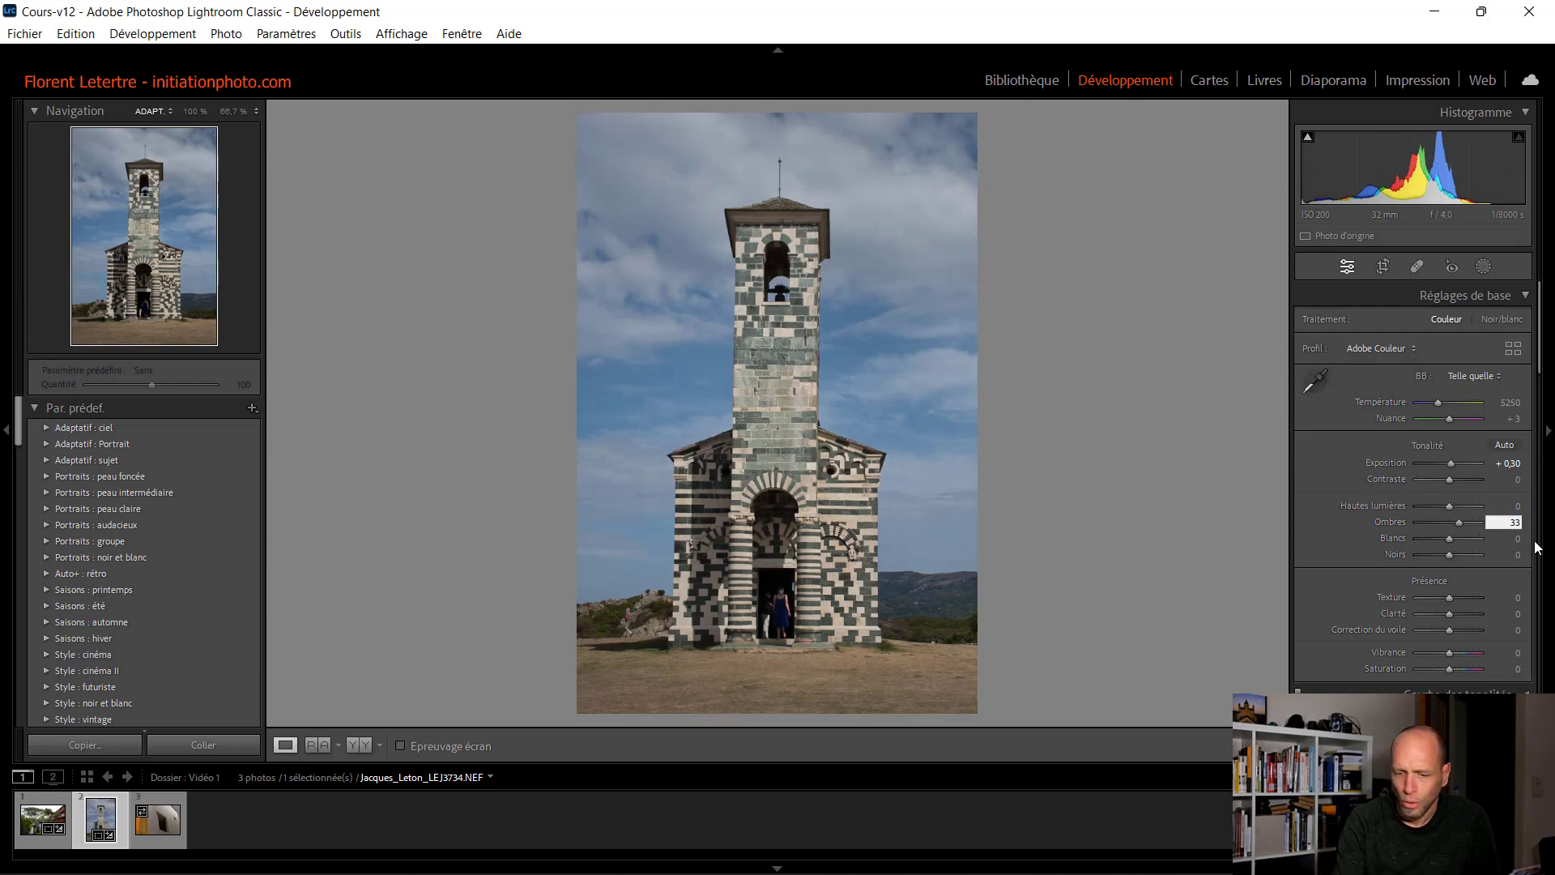
key(BackSpace)
text(0)
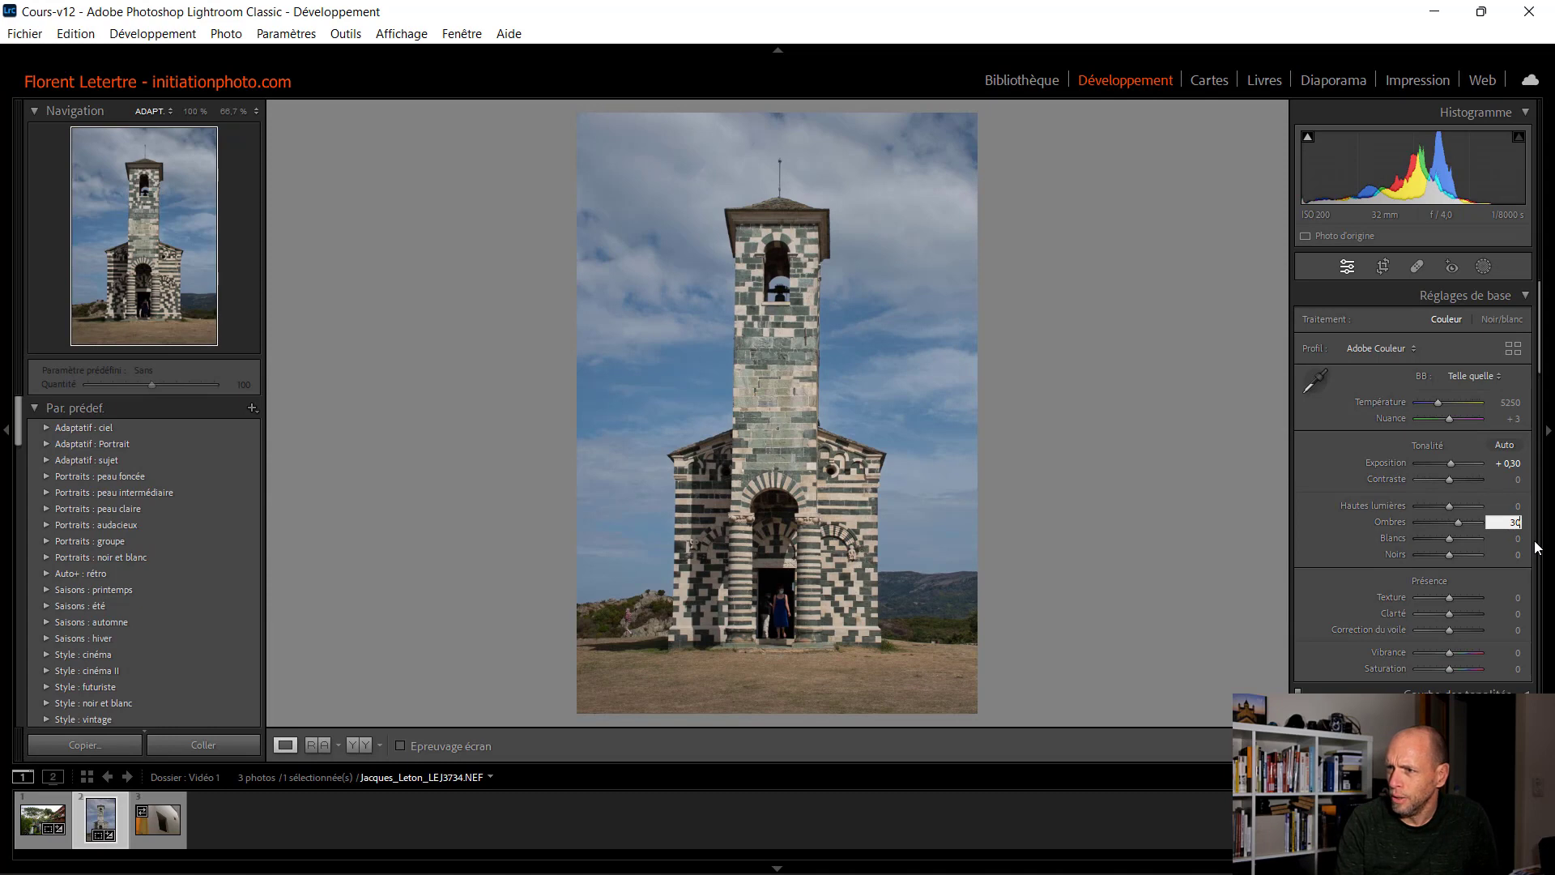
key(Return)
Step: Set Blancs to +20 and Noirs to -25 for the chapel photo
click(1517, 557)
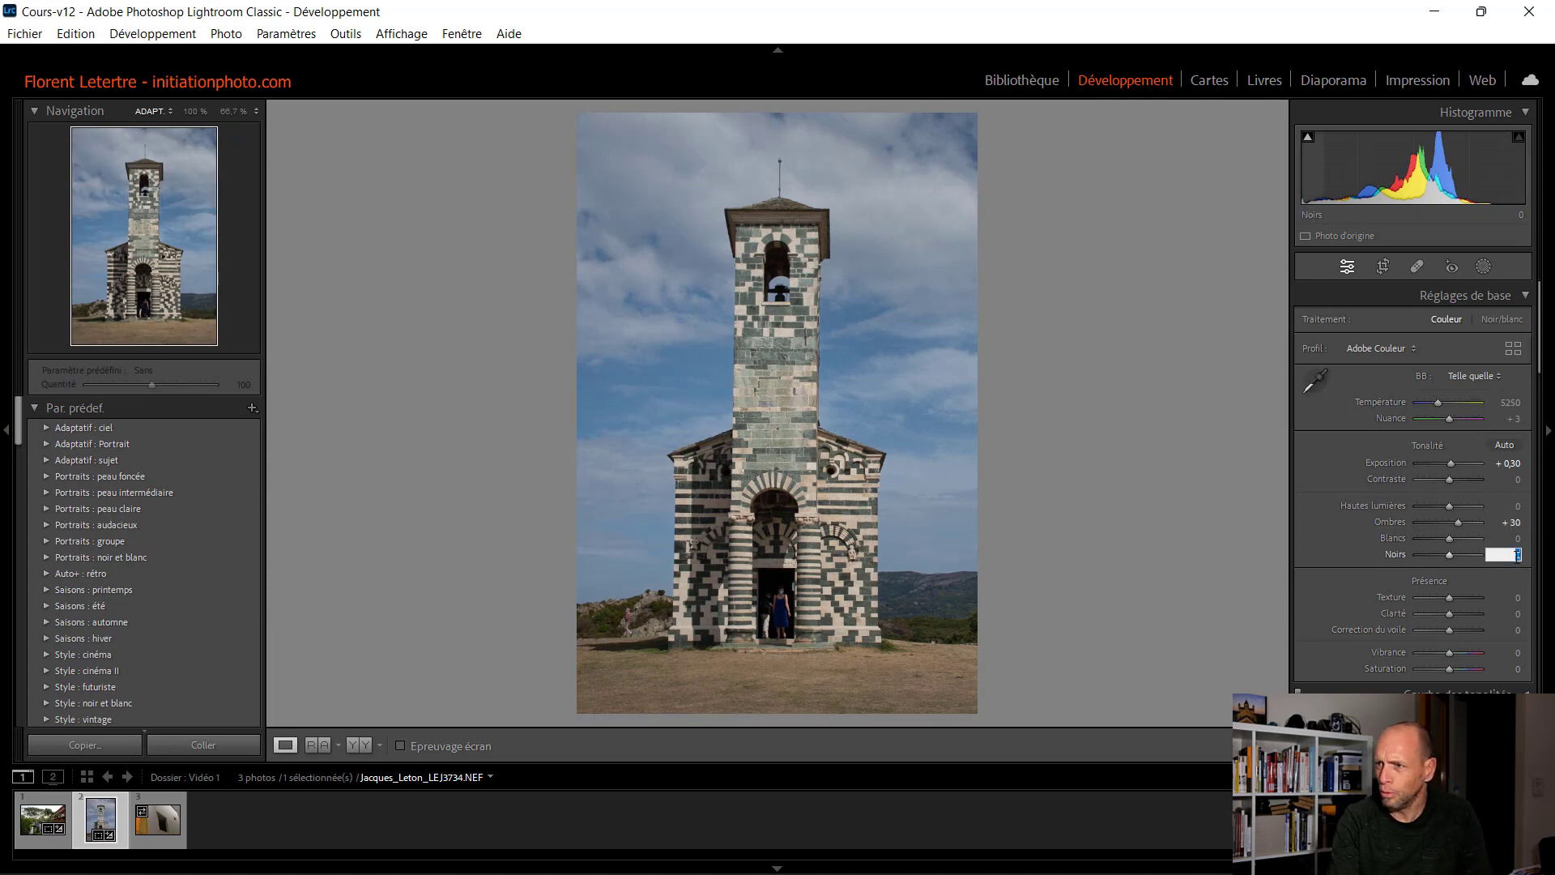
key(shift+Tab)
text(20)
key(Tab)
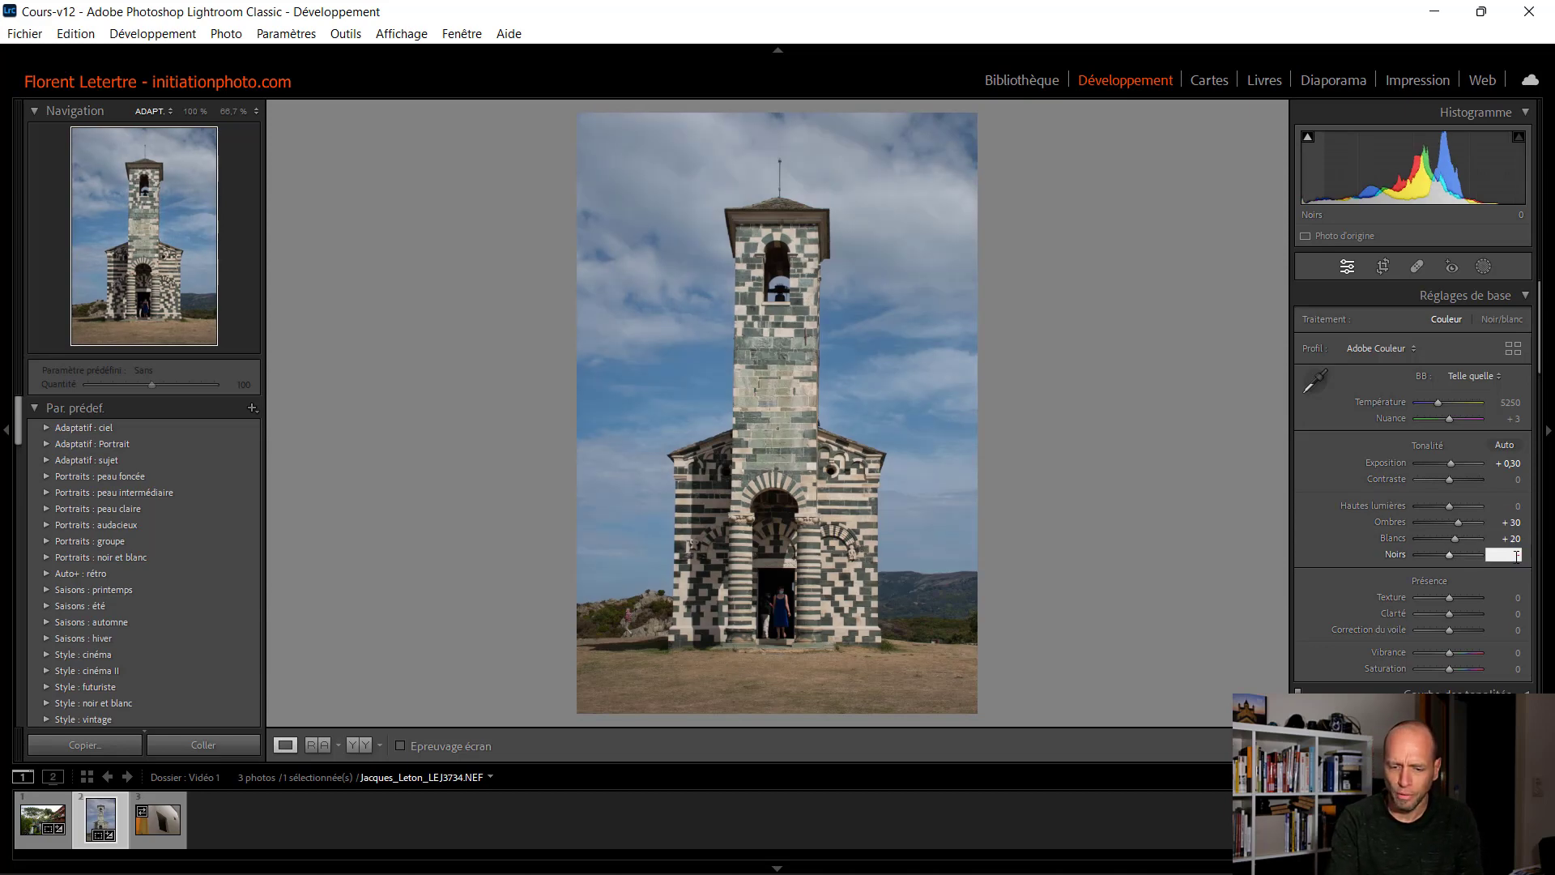
text(-25)
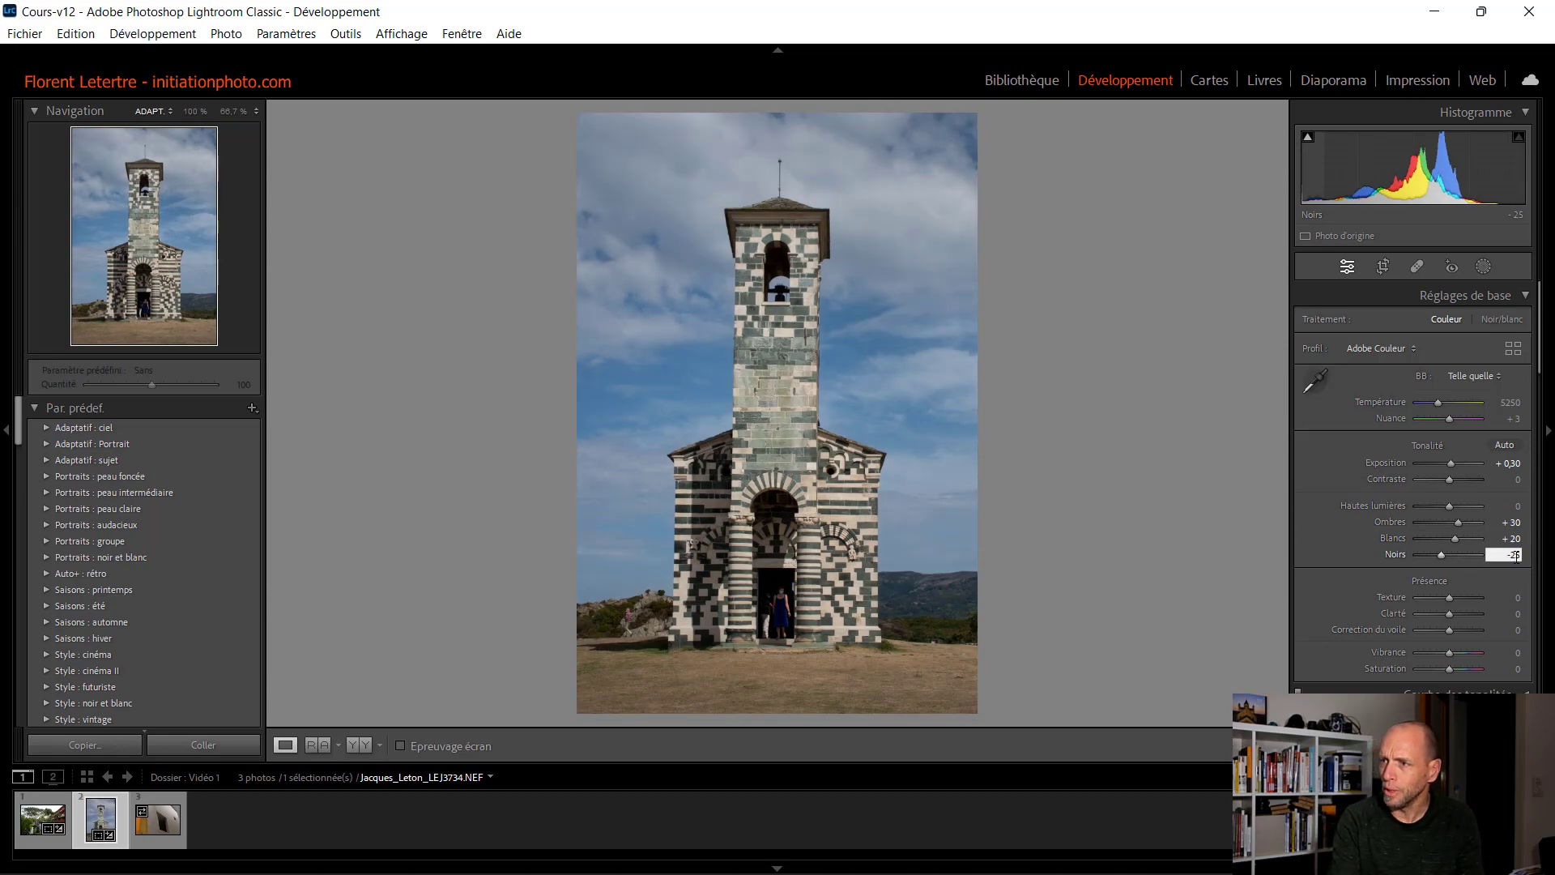
key(Return)
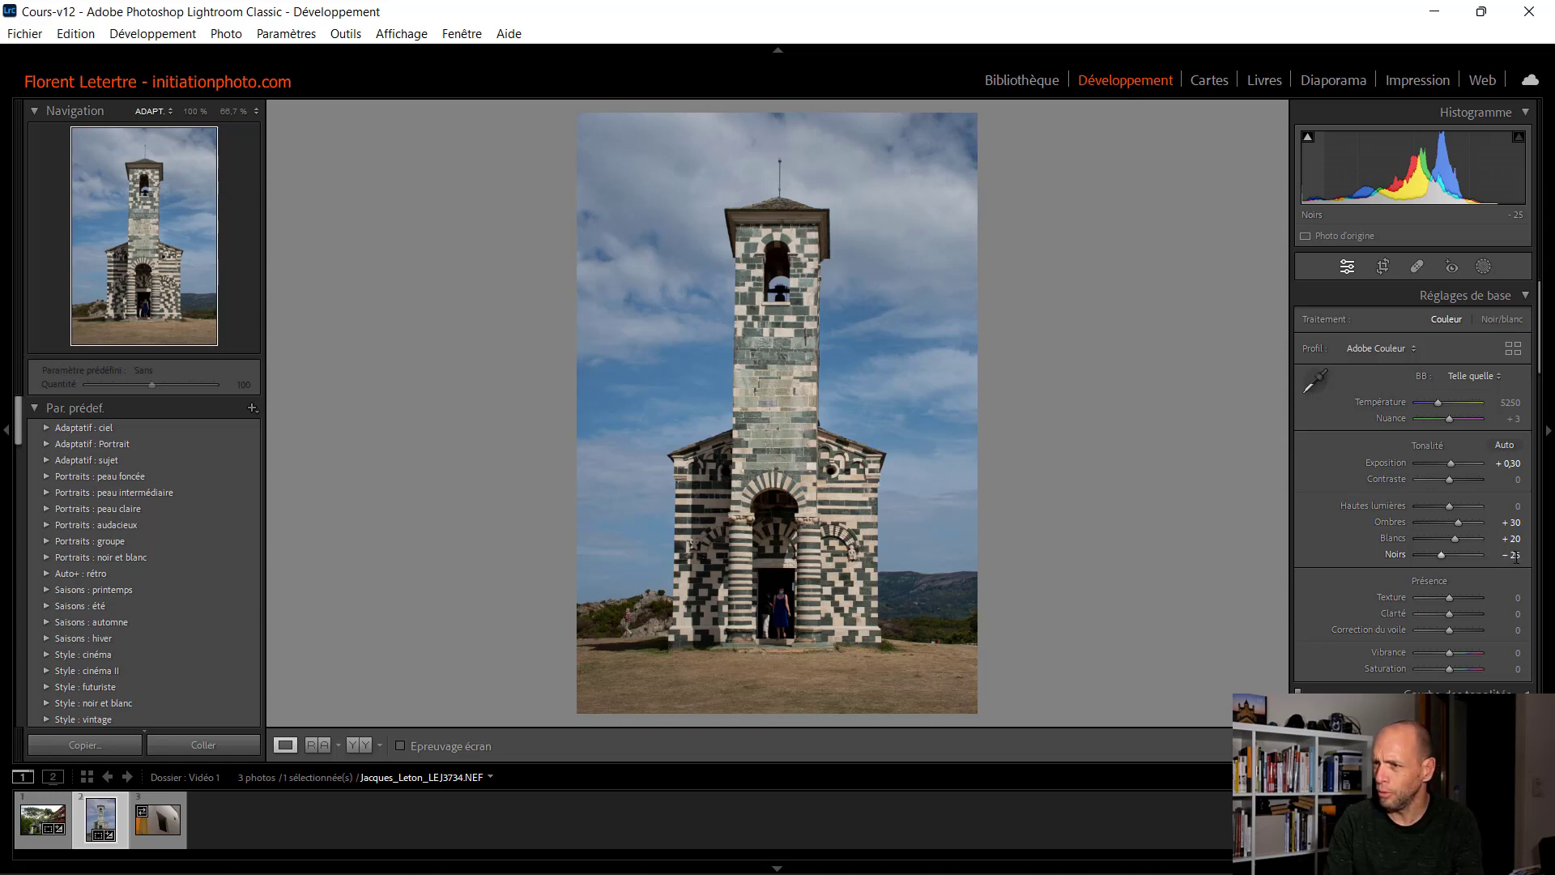
Step: Set Texture to +20 and Clarté to +10 to bring out the chapel's stonework
click(1516, 597)
text(20)
click(1517, 614)
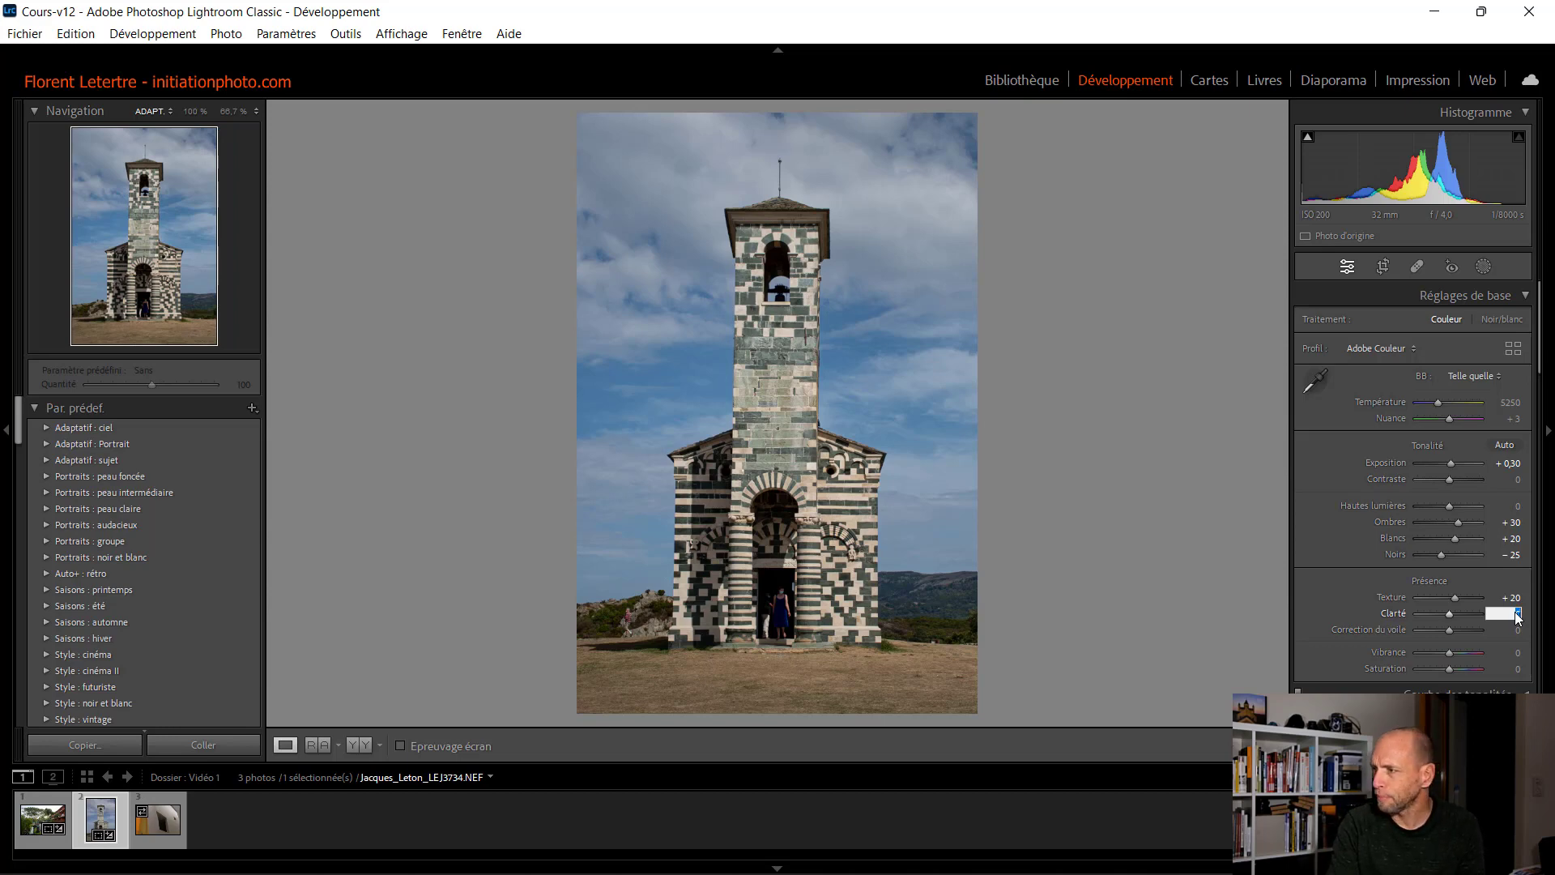
text(10)
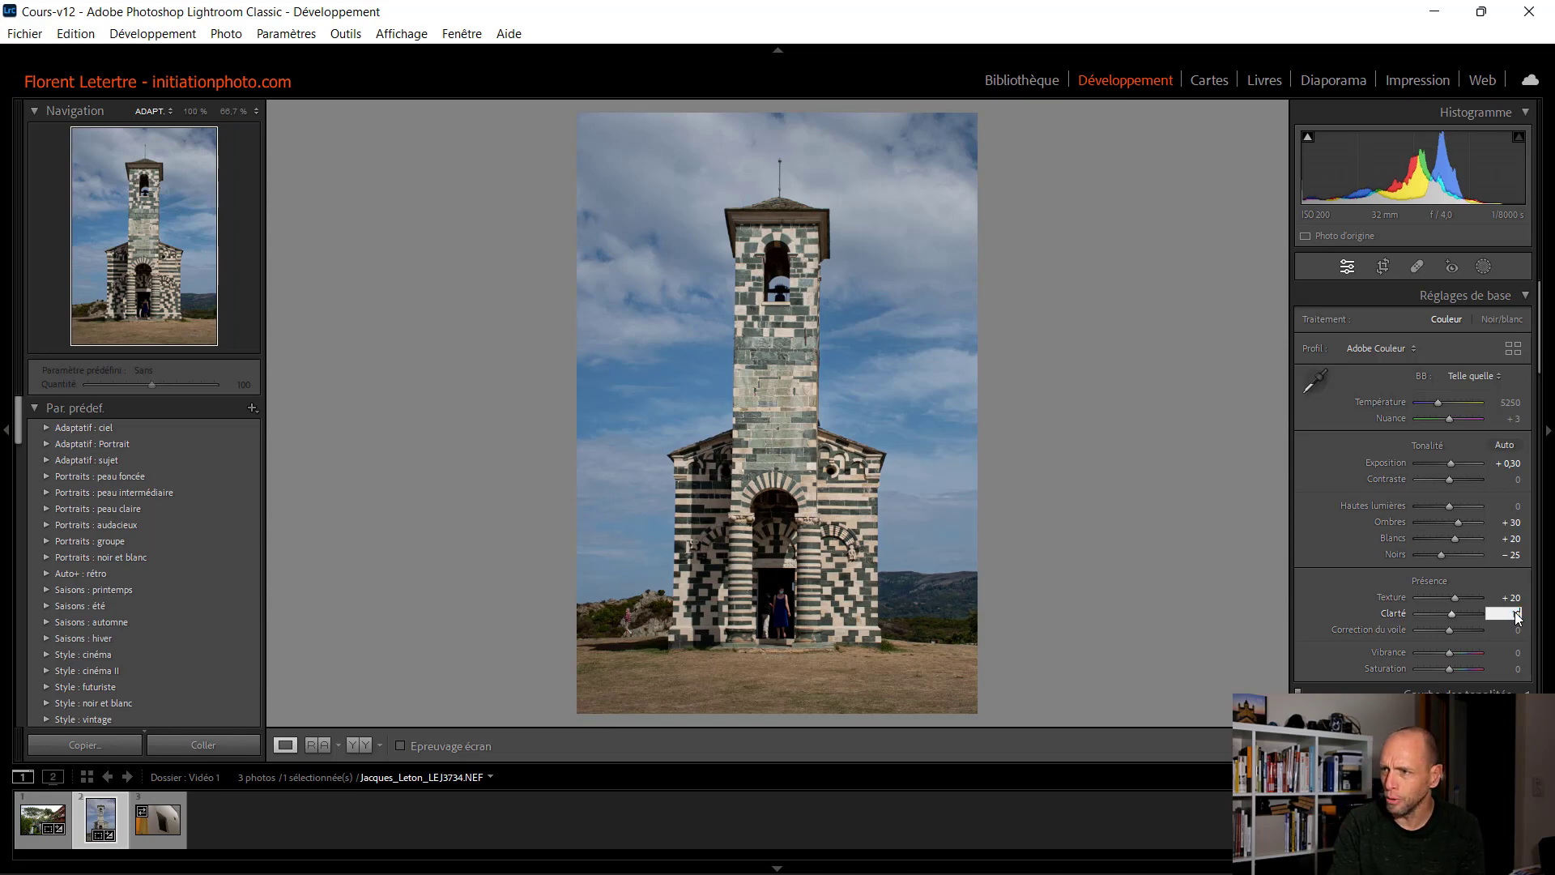
key(Tab)
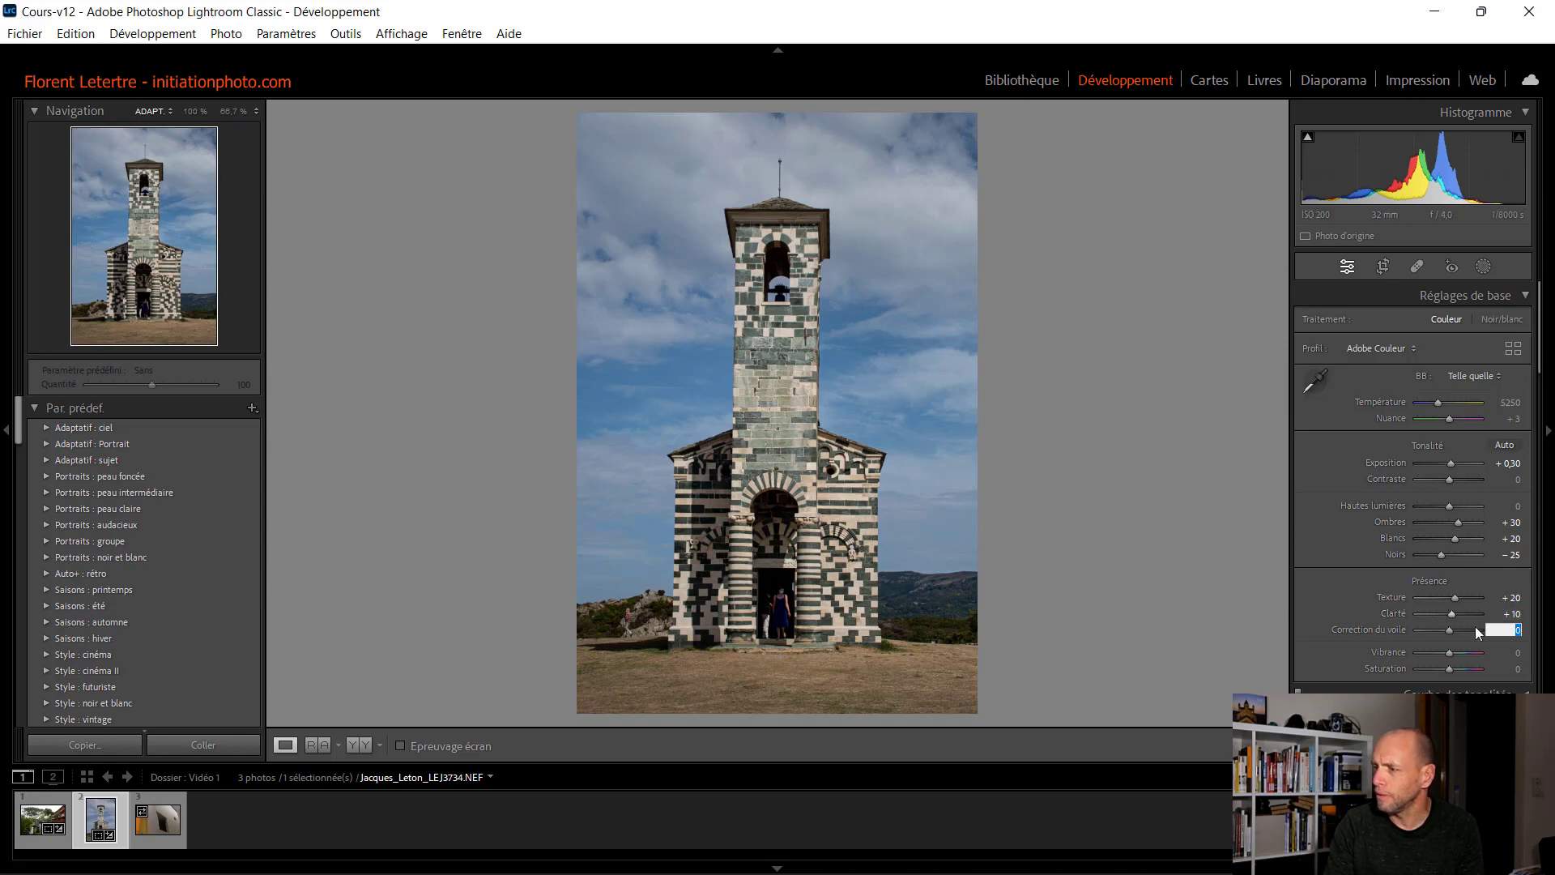
Step: Set Correction du voile to +15 and Vibrance to +20 for the chapel photo
text(15)
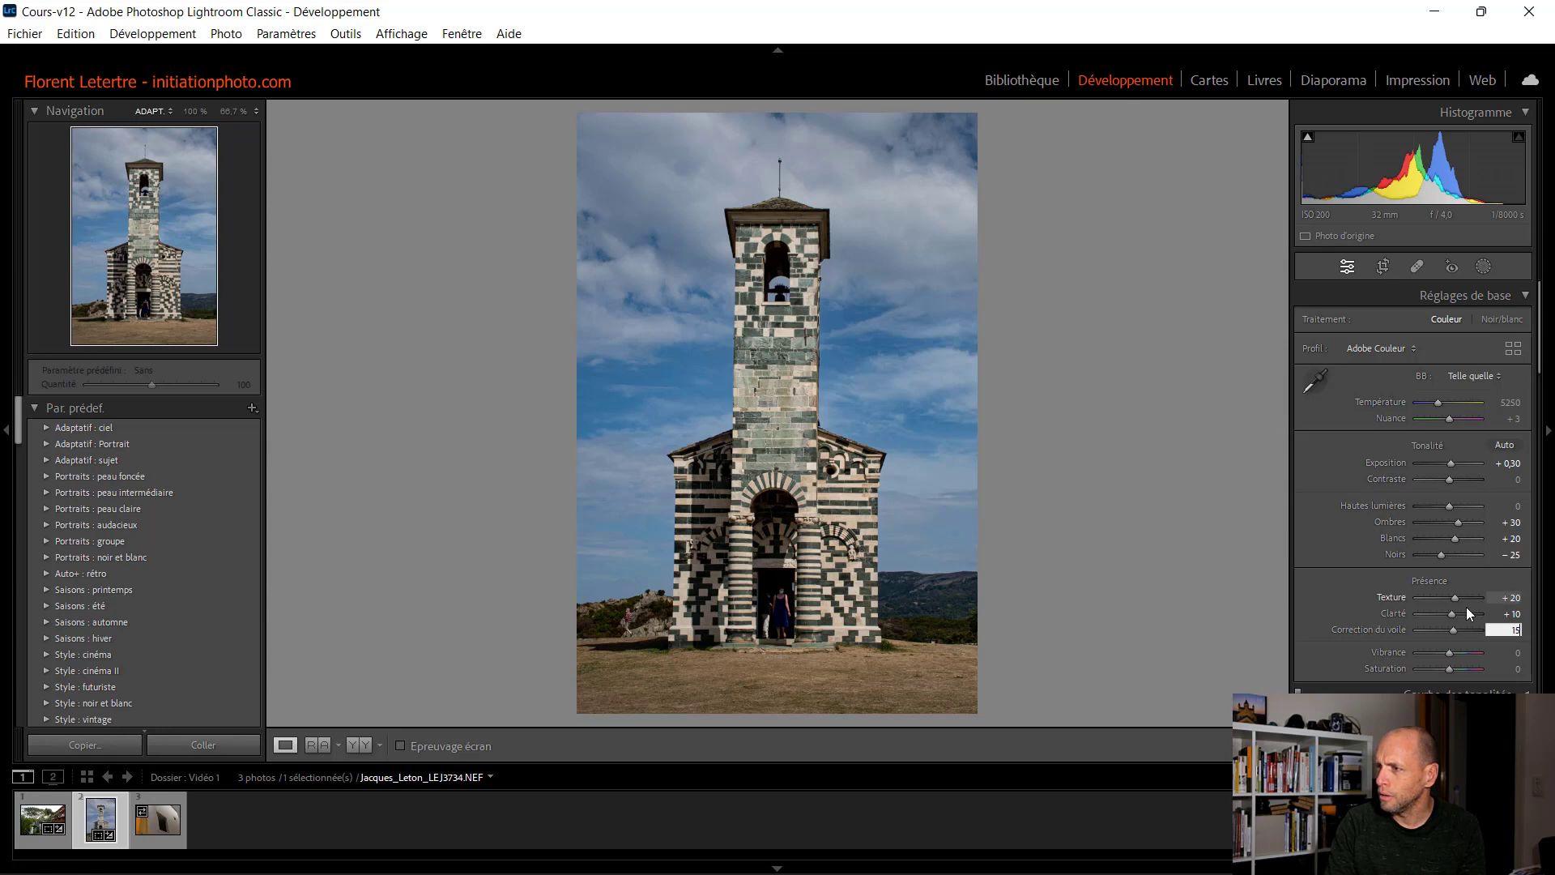
key(Tab)
scroll(1383, 603, down, 2)
click(1383, 602)
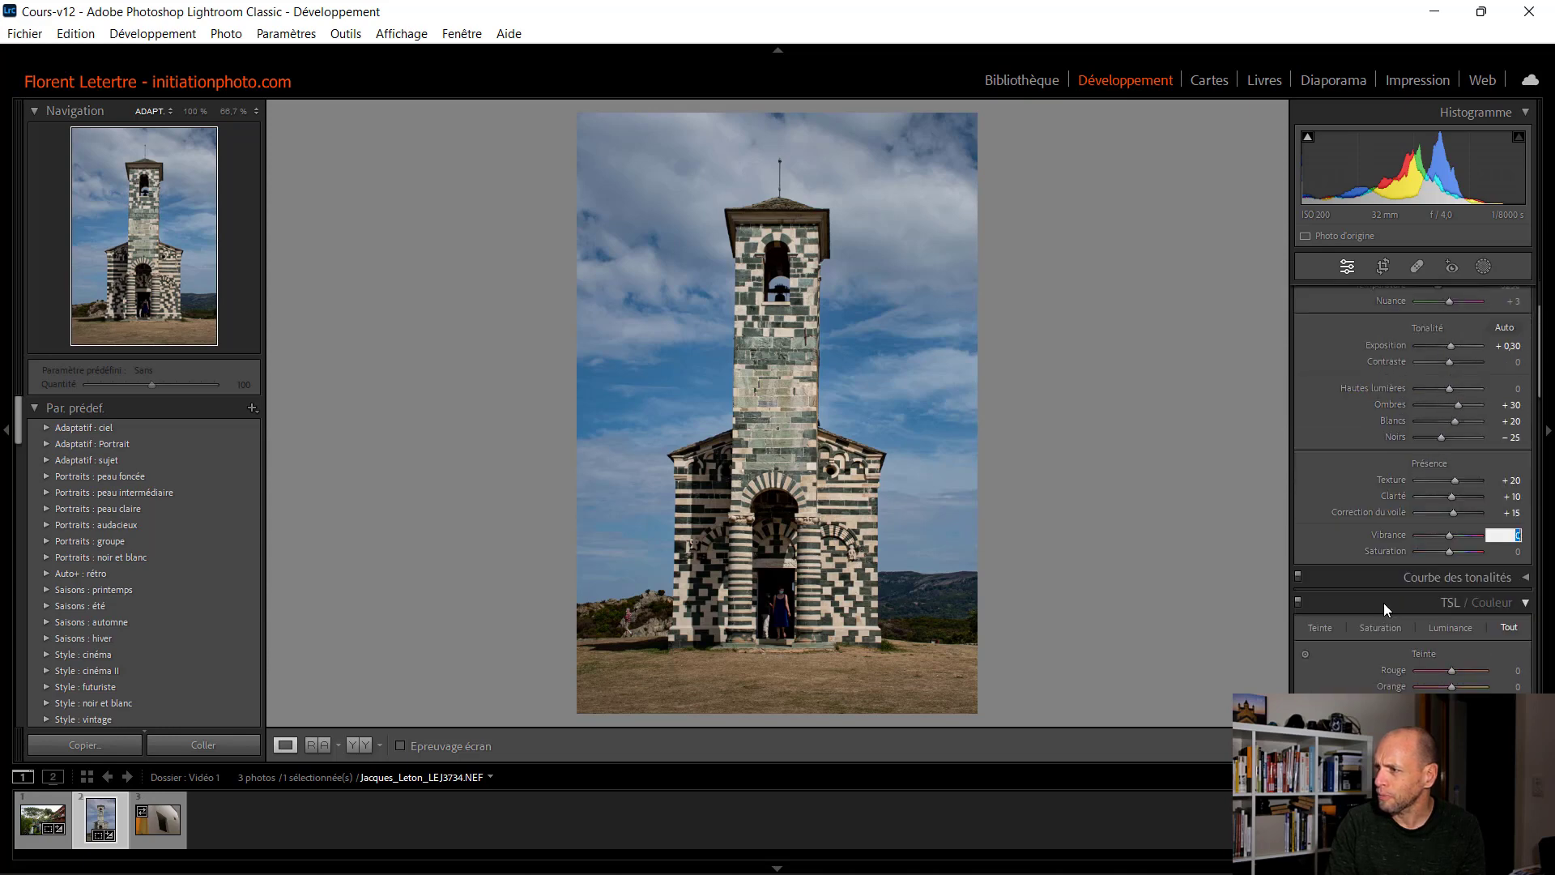
text(20)
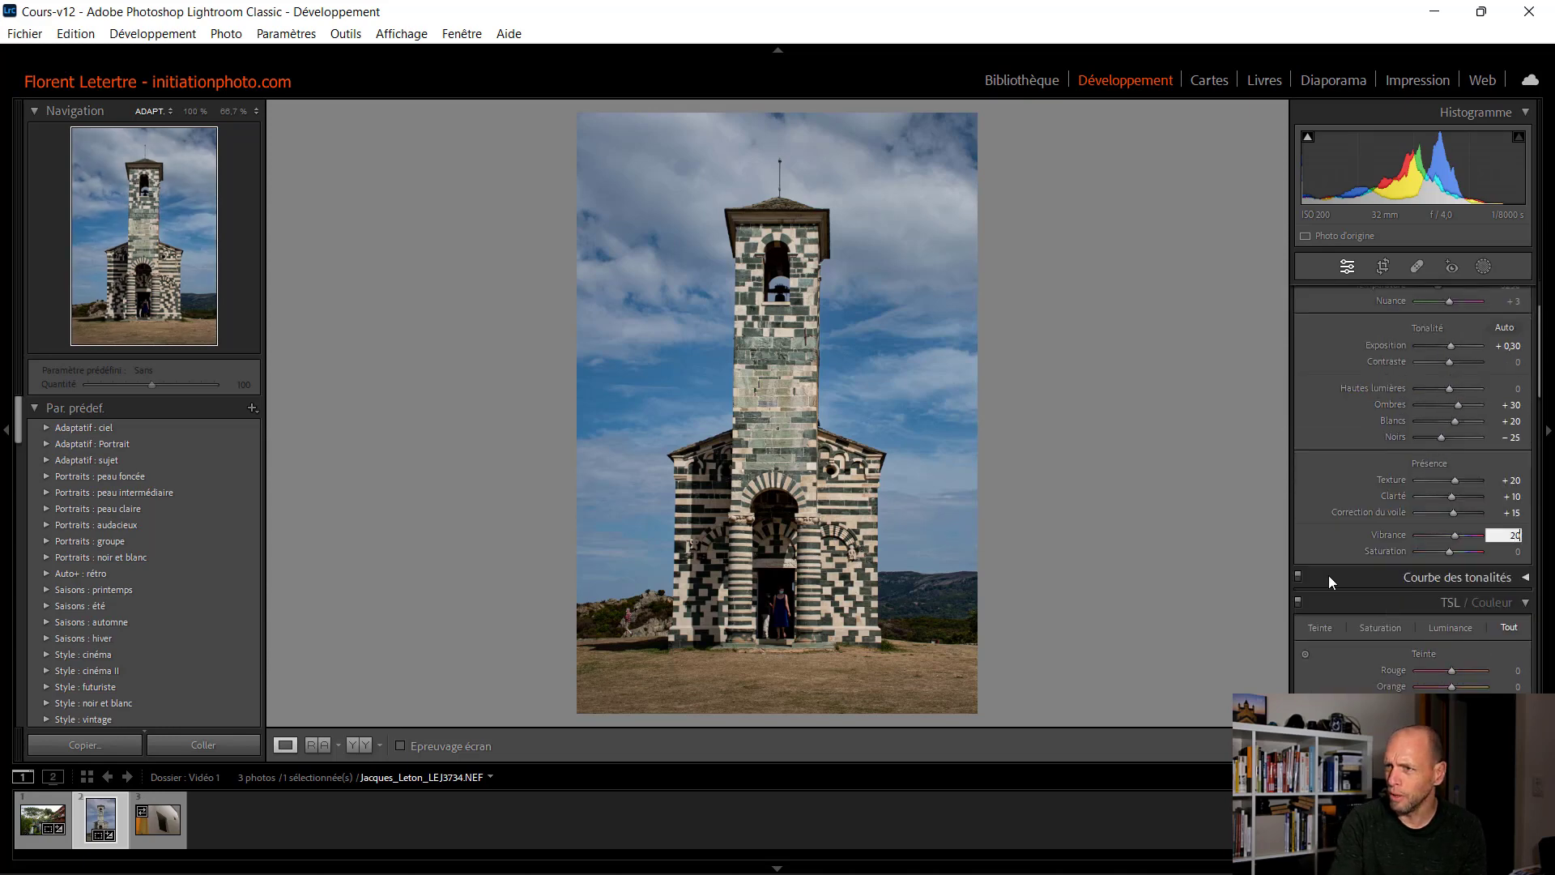
Step: Set the TSL saturation of Bleu to -15 to soften the chapel's sky
key(Return)
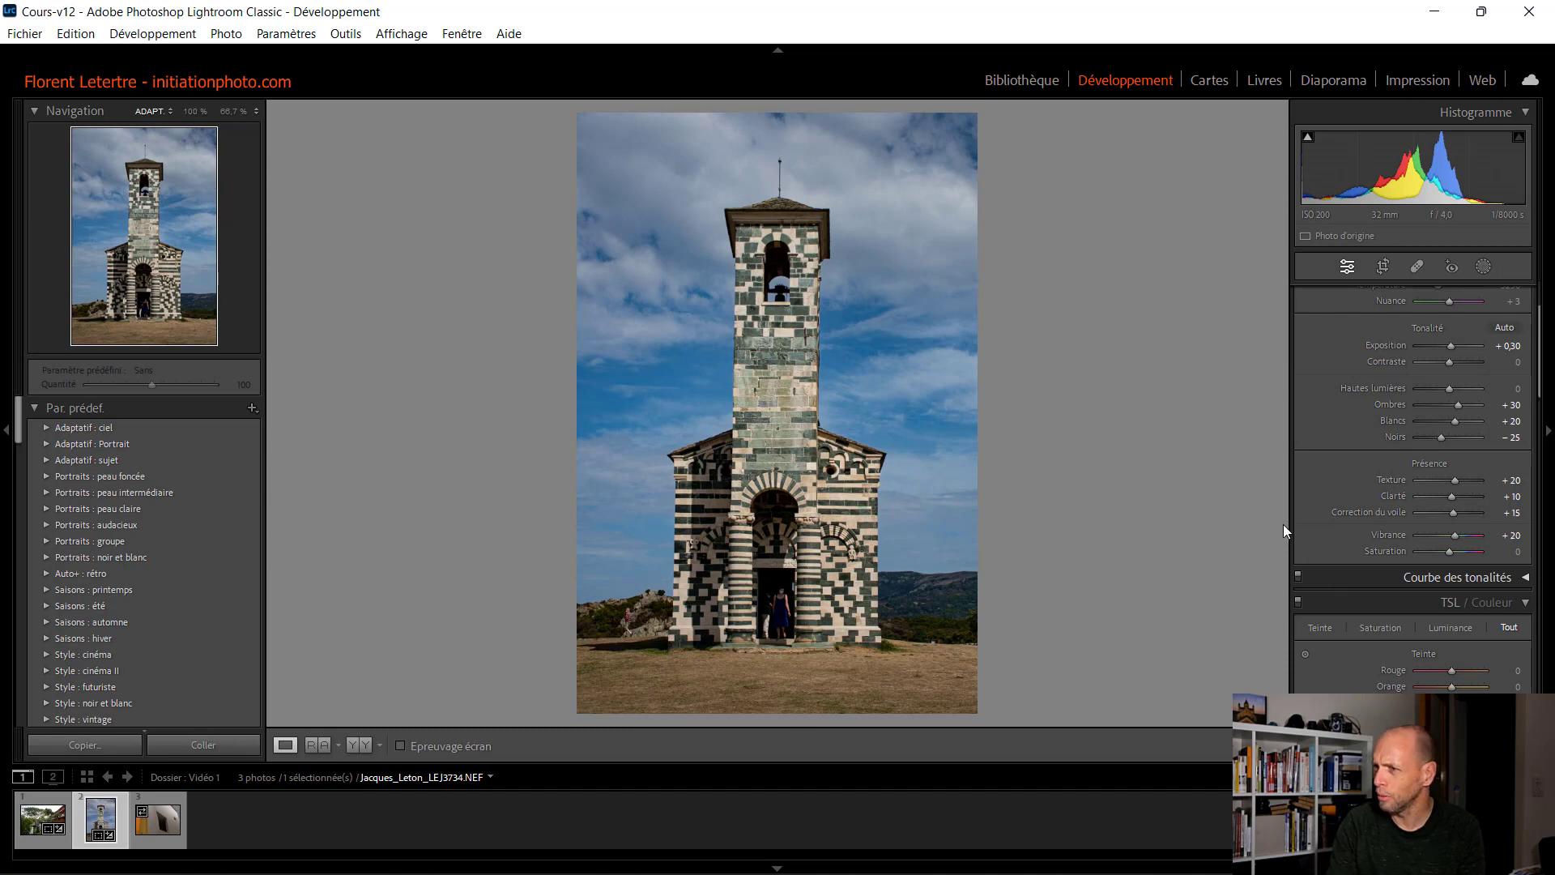
scroll(1393, 468, down, 2)
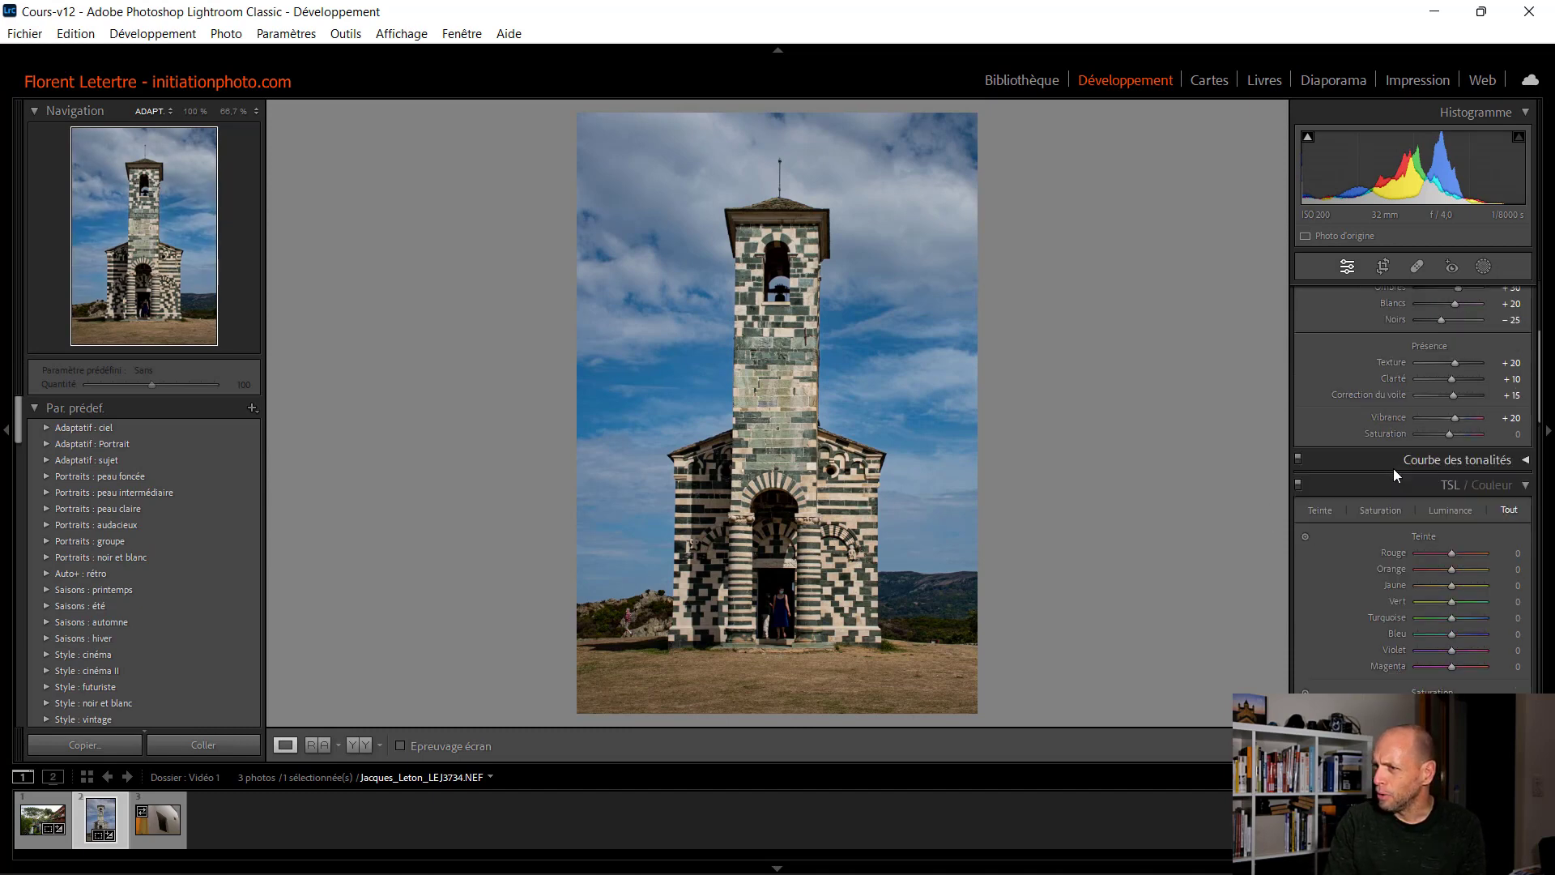
scroll(1393, 475, down, 2)
scroll(1393, 469, up, 2)
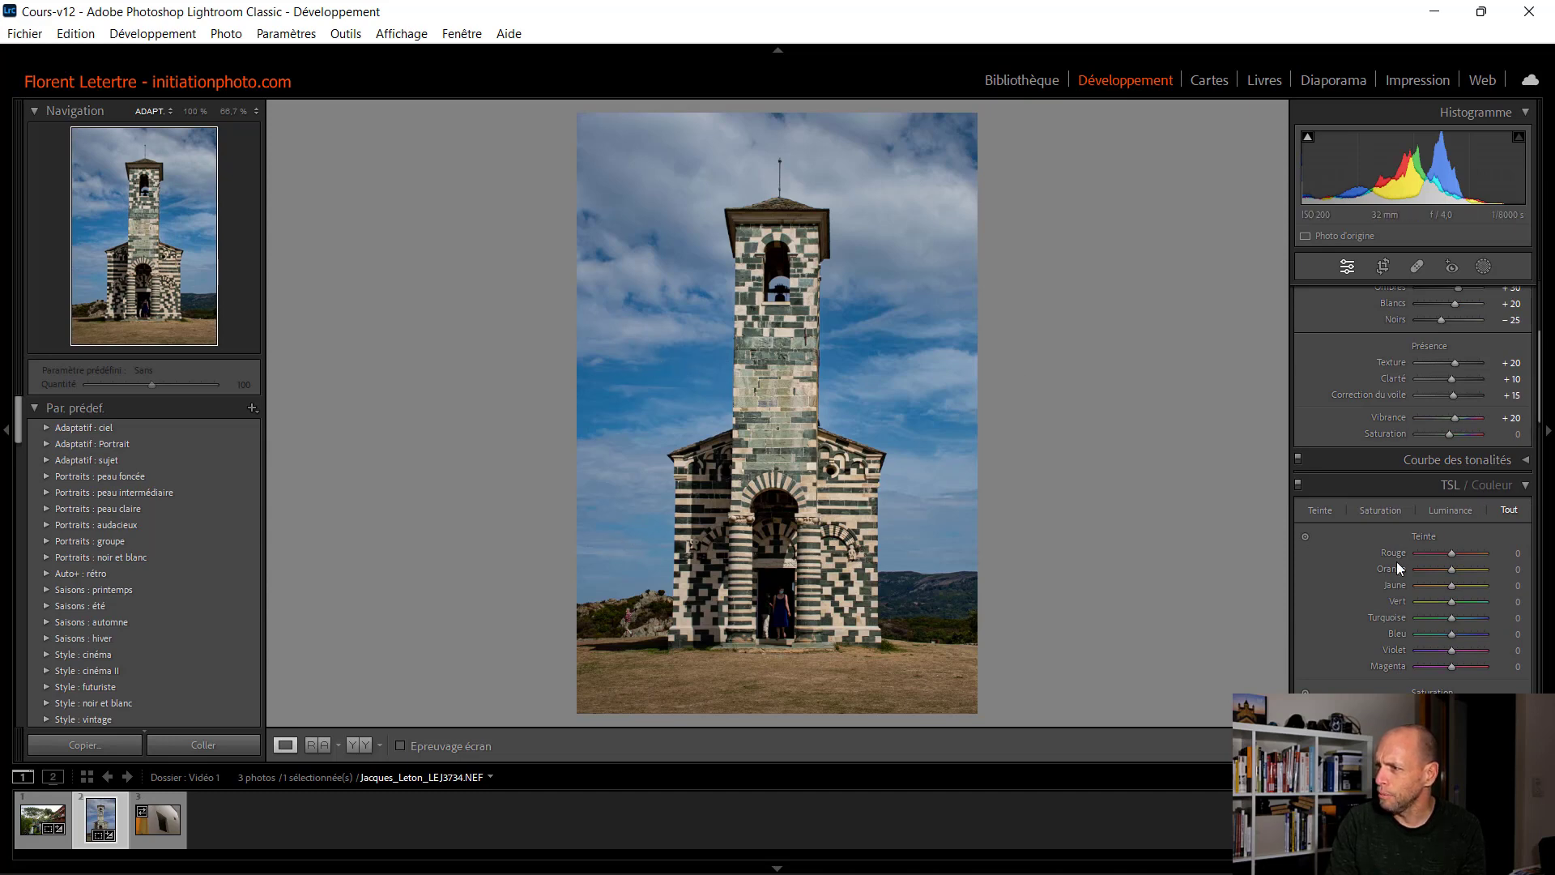
scroll(1455, 612, down, 2)
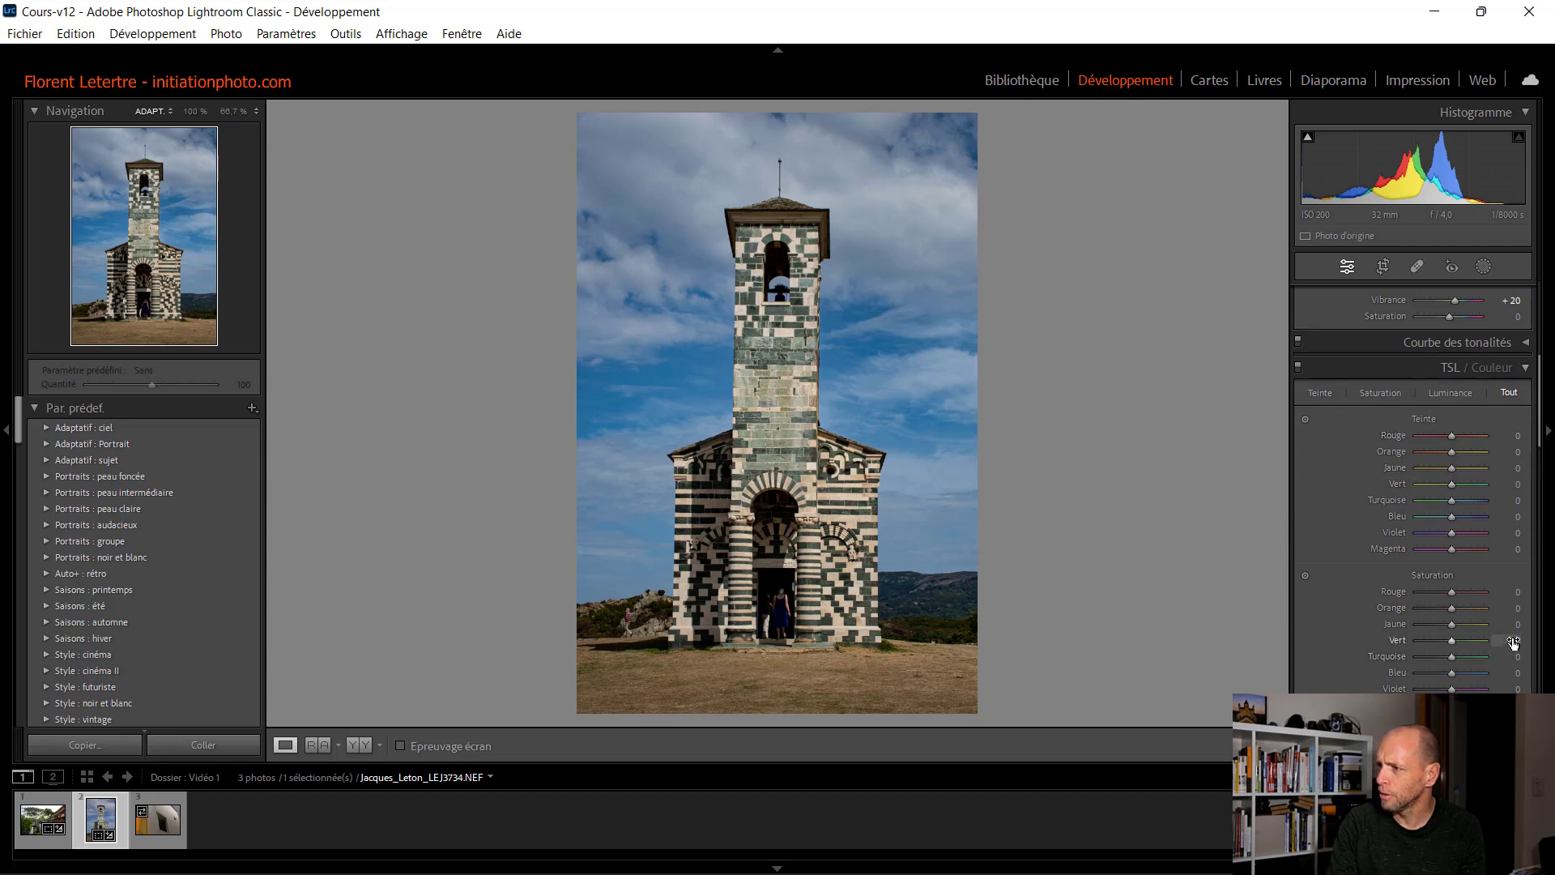
click(1510, 673)
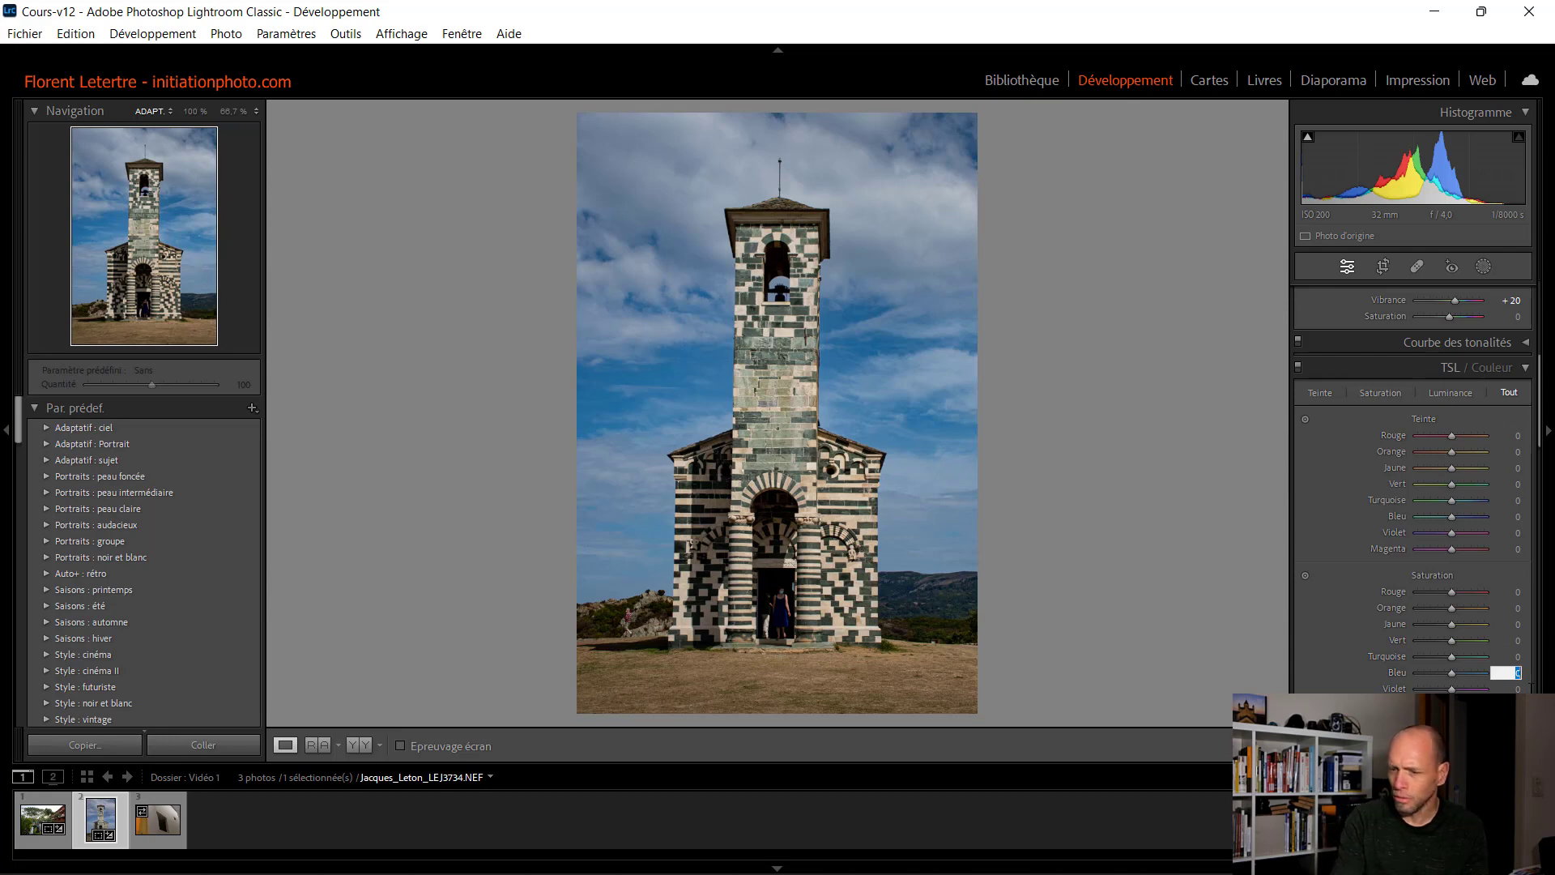
text(-15)
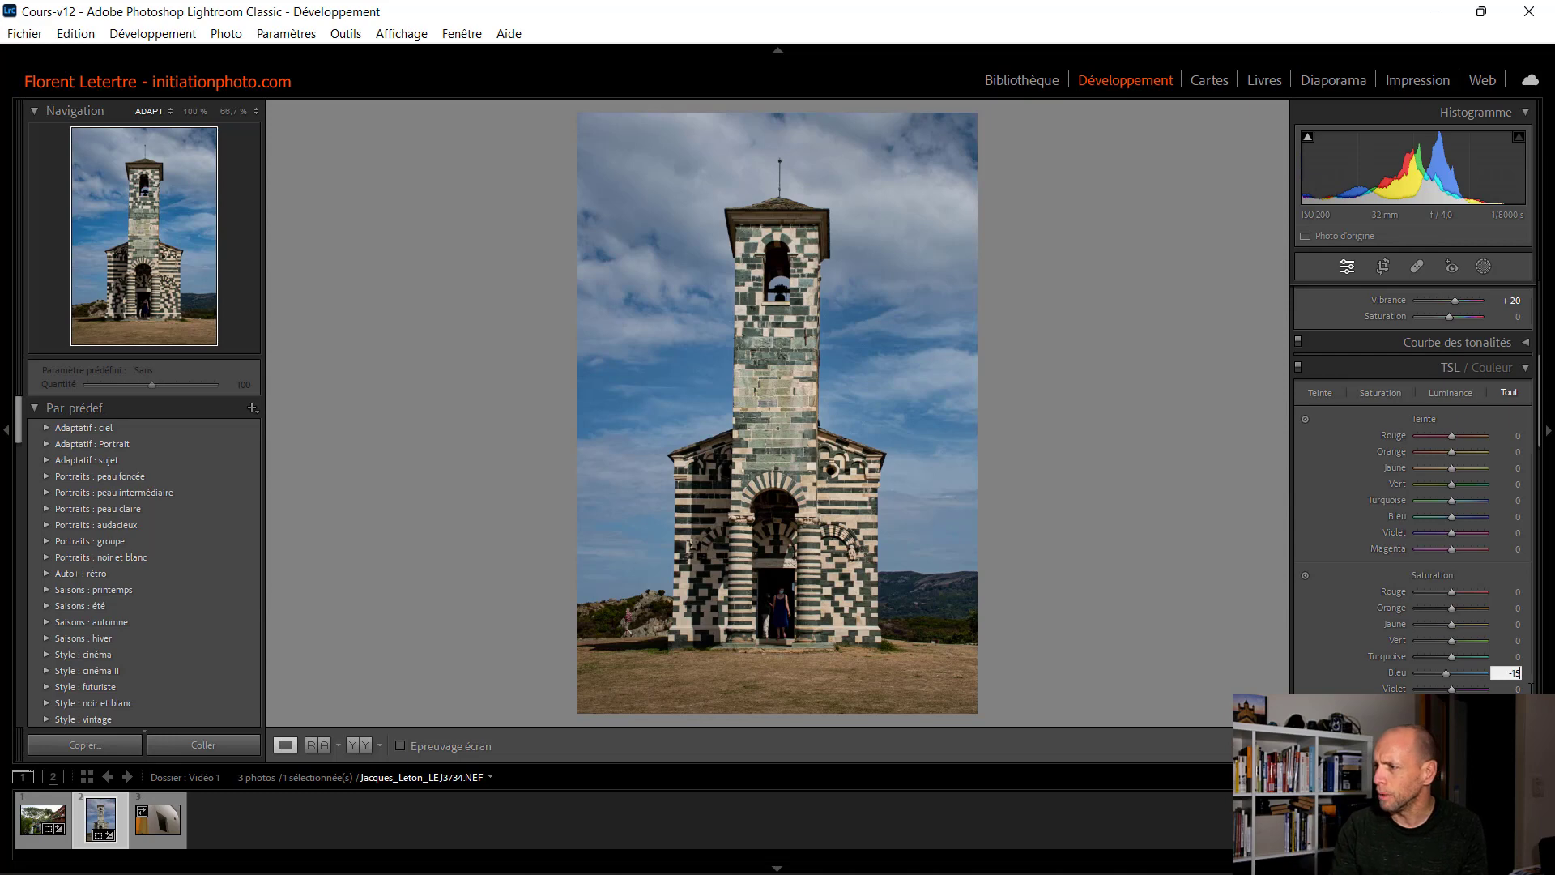
Step: Sharpen the chapel photo with a Netteté Gain of 70 and Masquage of 15
scroll(1462, 632, down, 3)
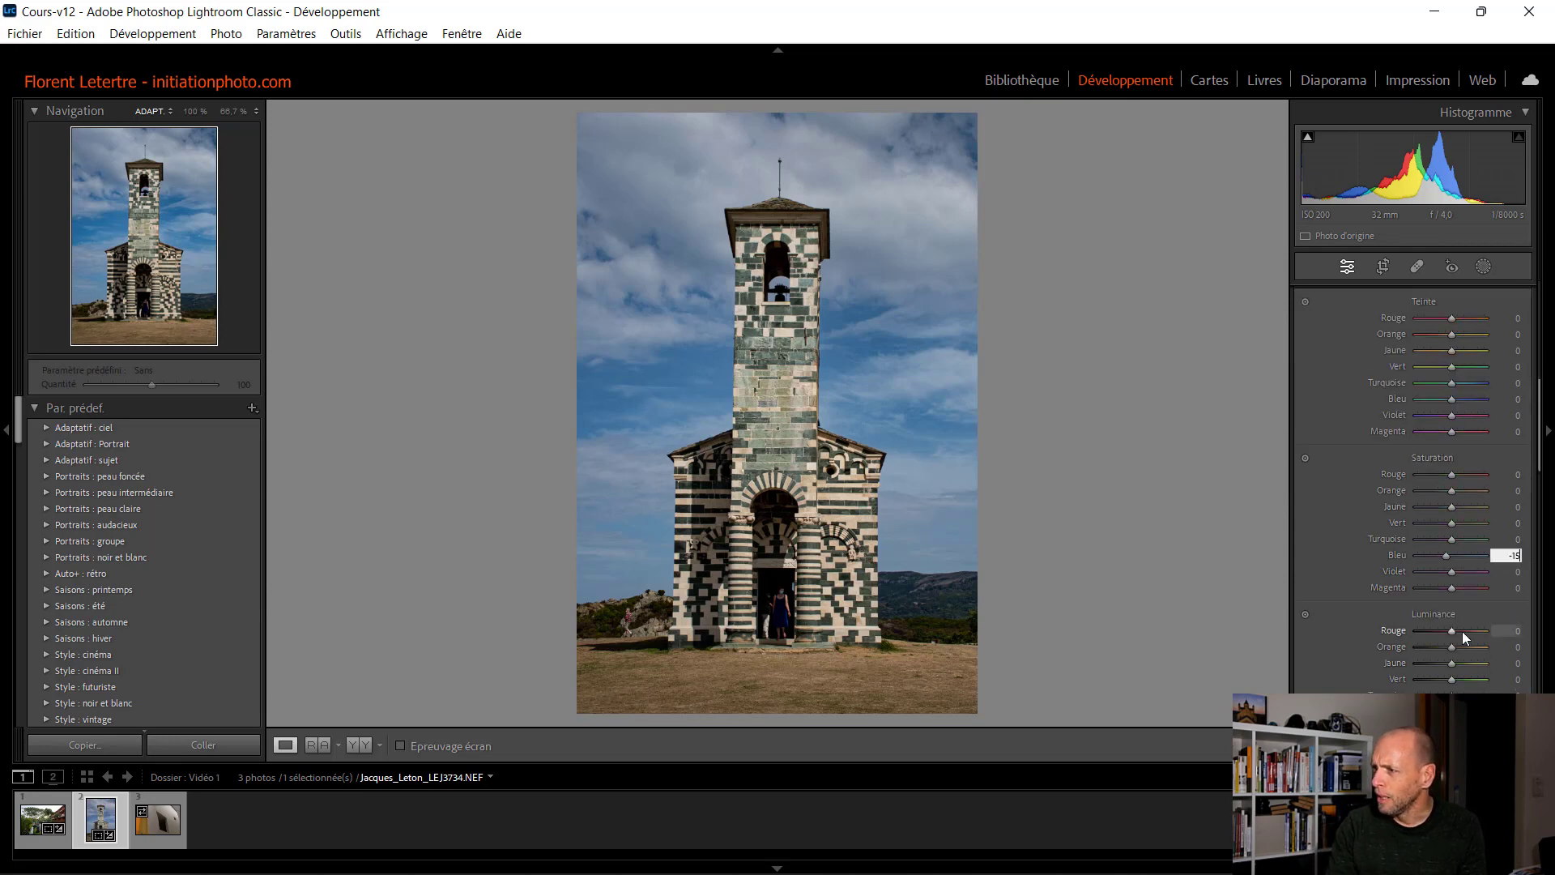
scroll(1466, 631, down, 2)
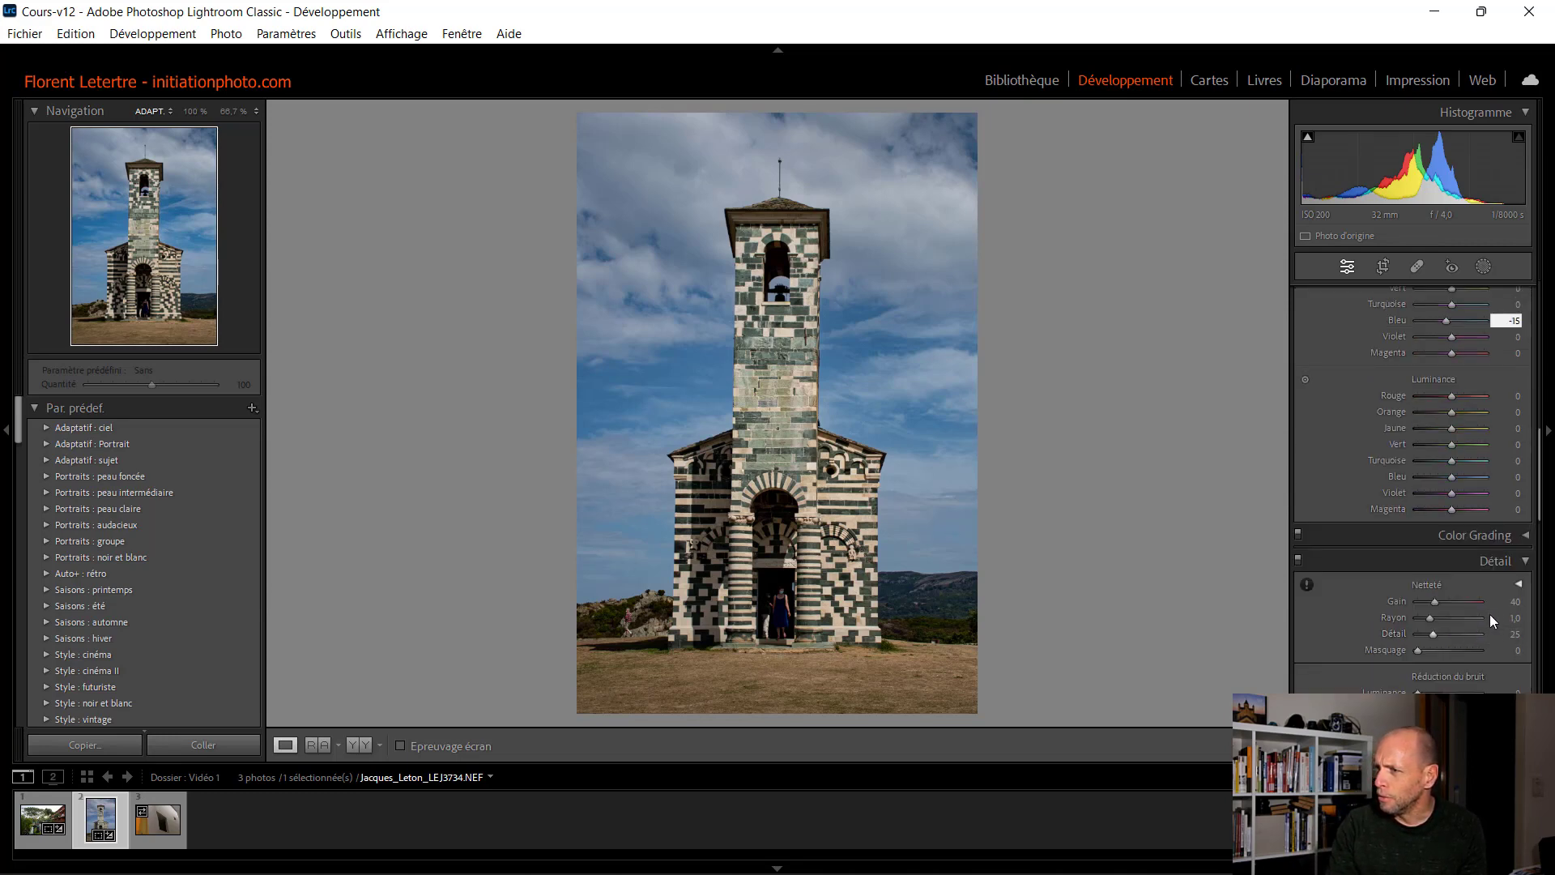
click(1511, 603)
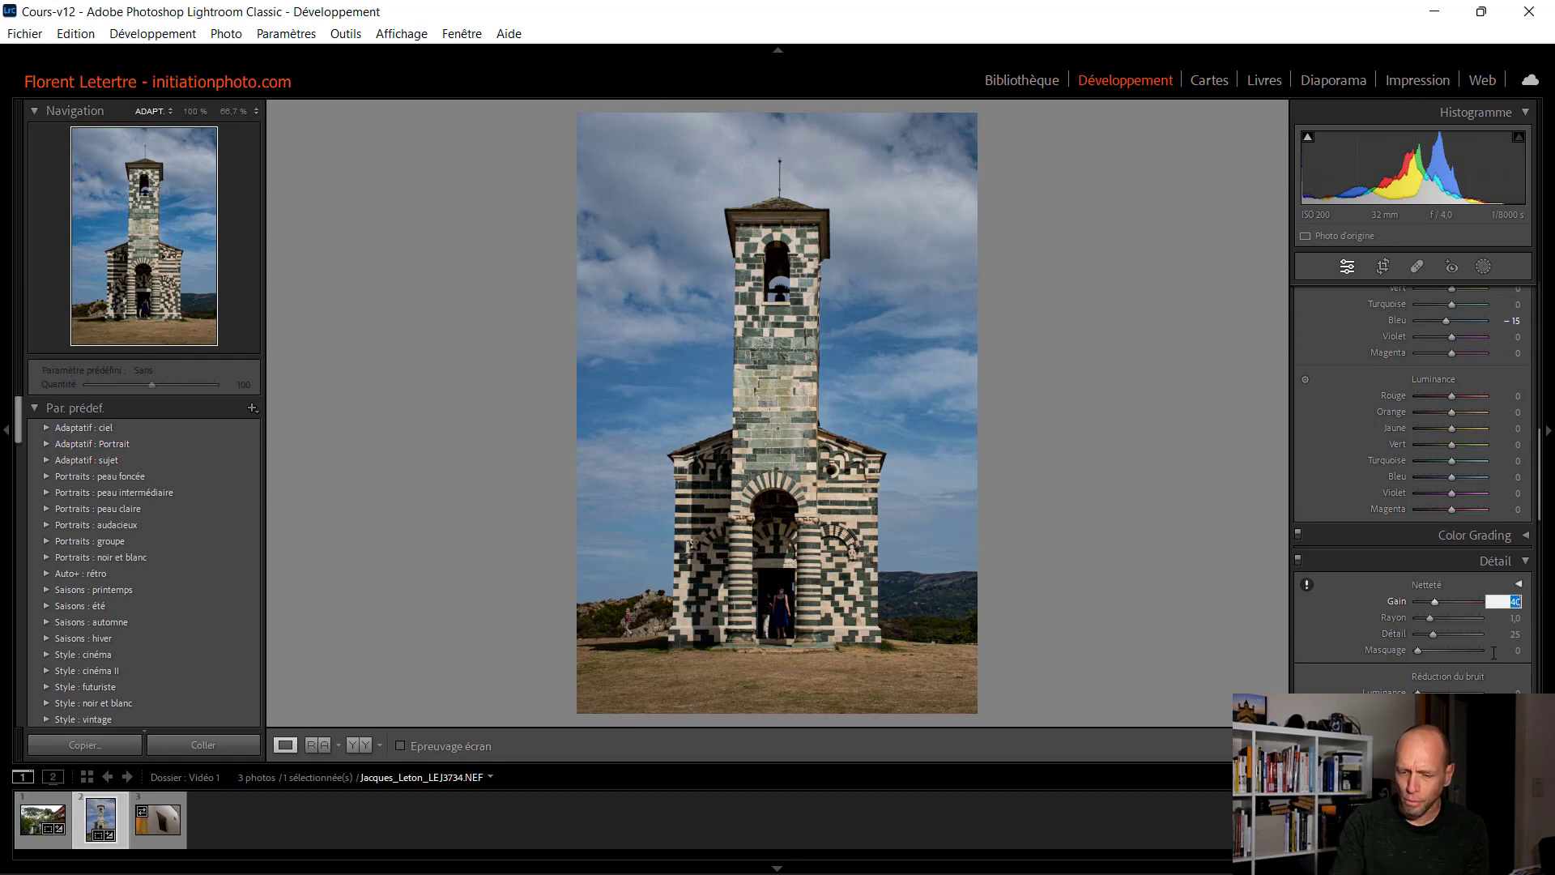
text(70)
key(Tab)
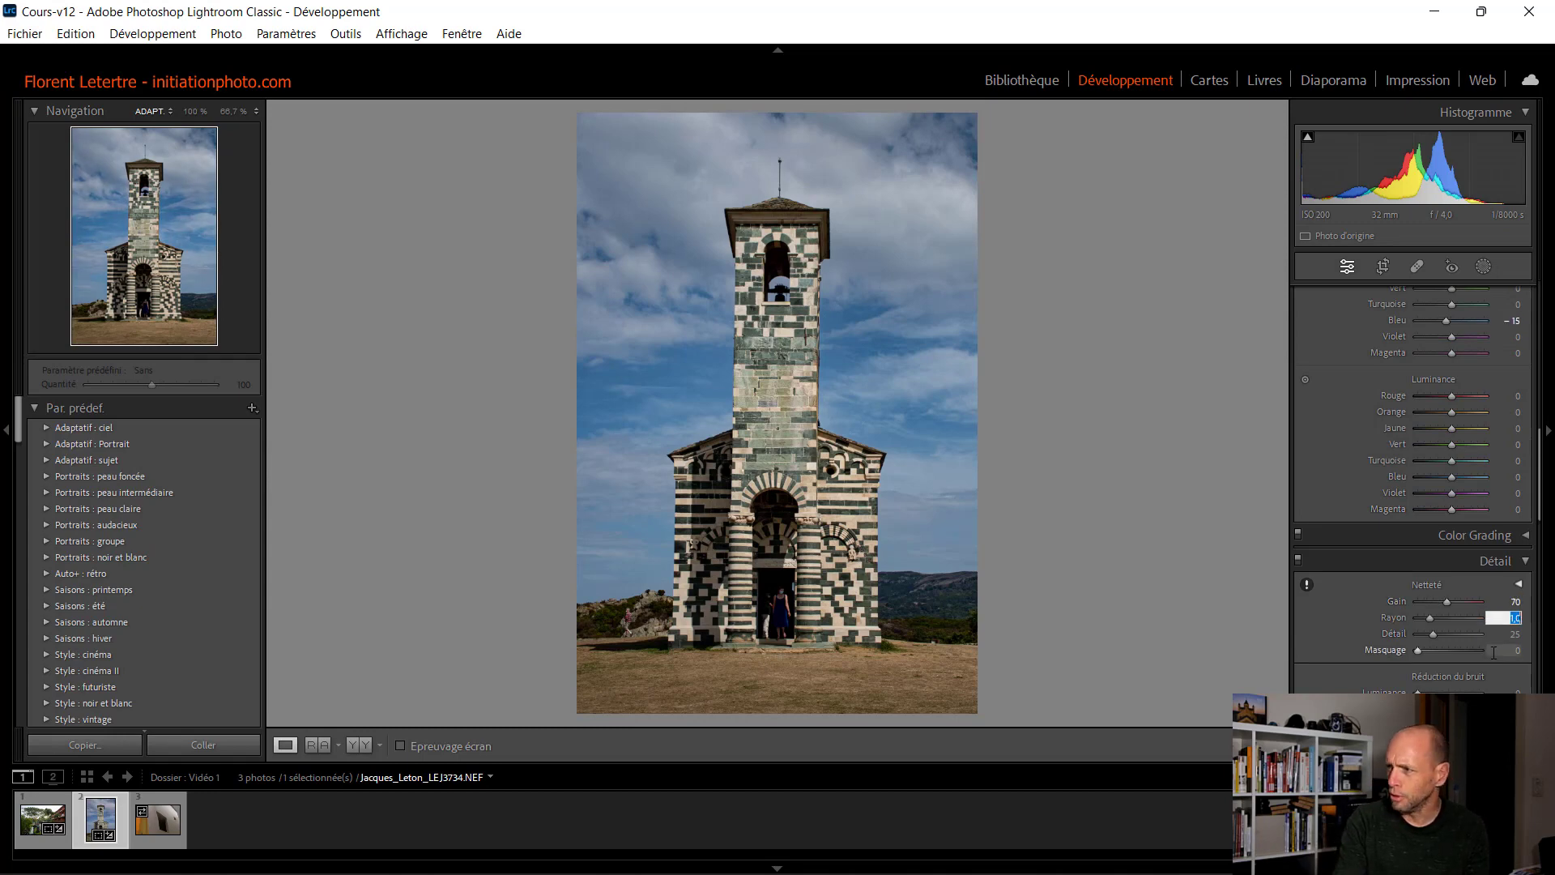
key(Tab)
key(Tab)
text(15)
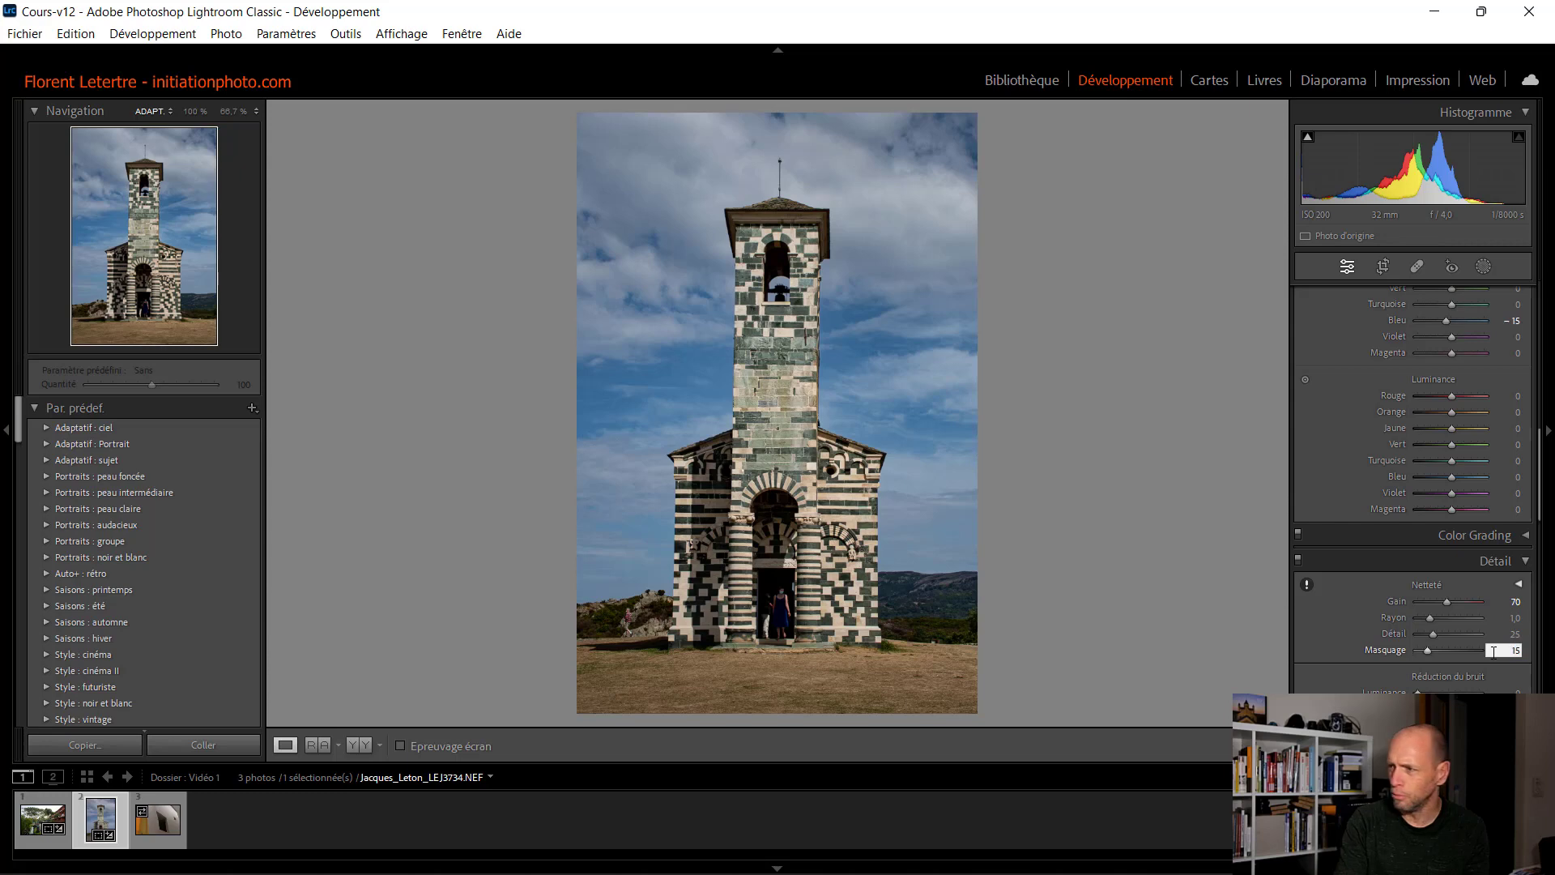
Step: Set the noise reduction's Luminance, its Détail and Contraste, and the colour Lissage to 20
key(Tab)
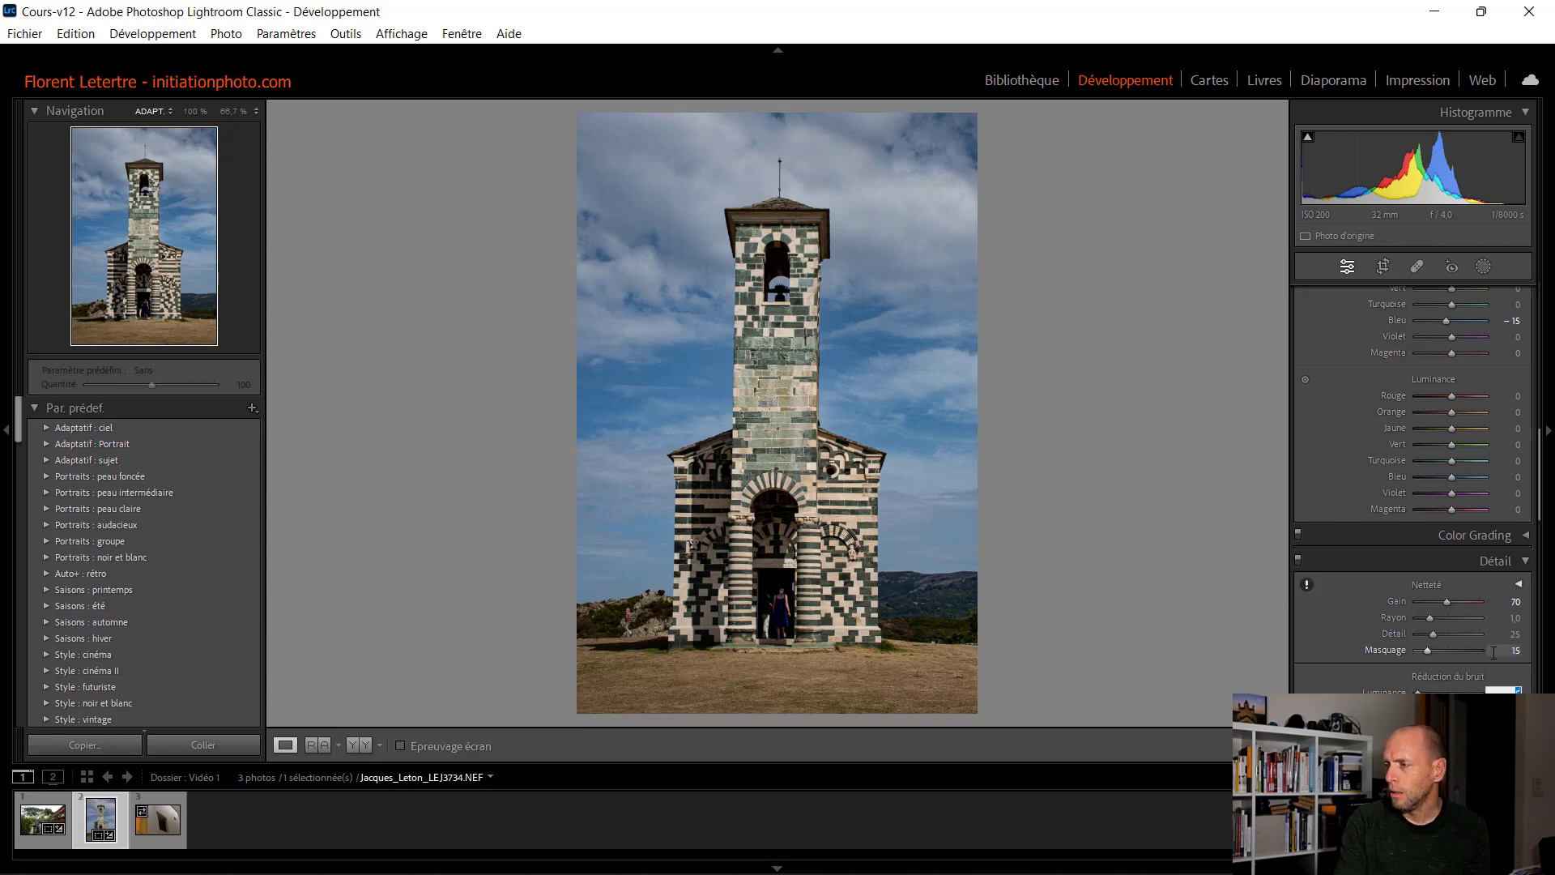
text(20)
key(Return)
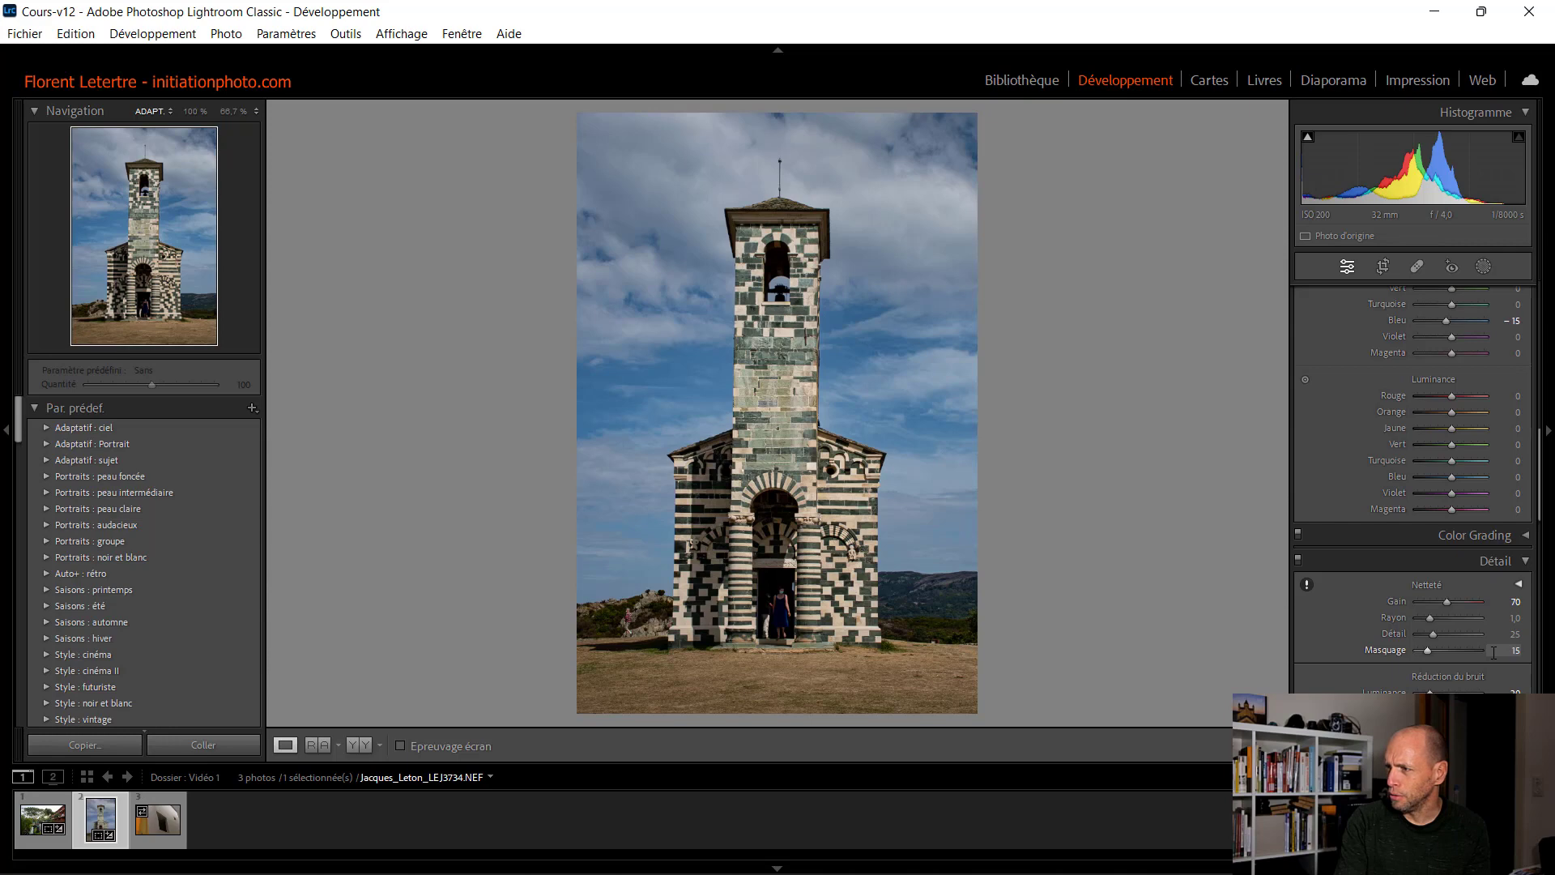
scroll(1494, 652, down, 1)
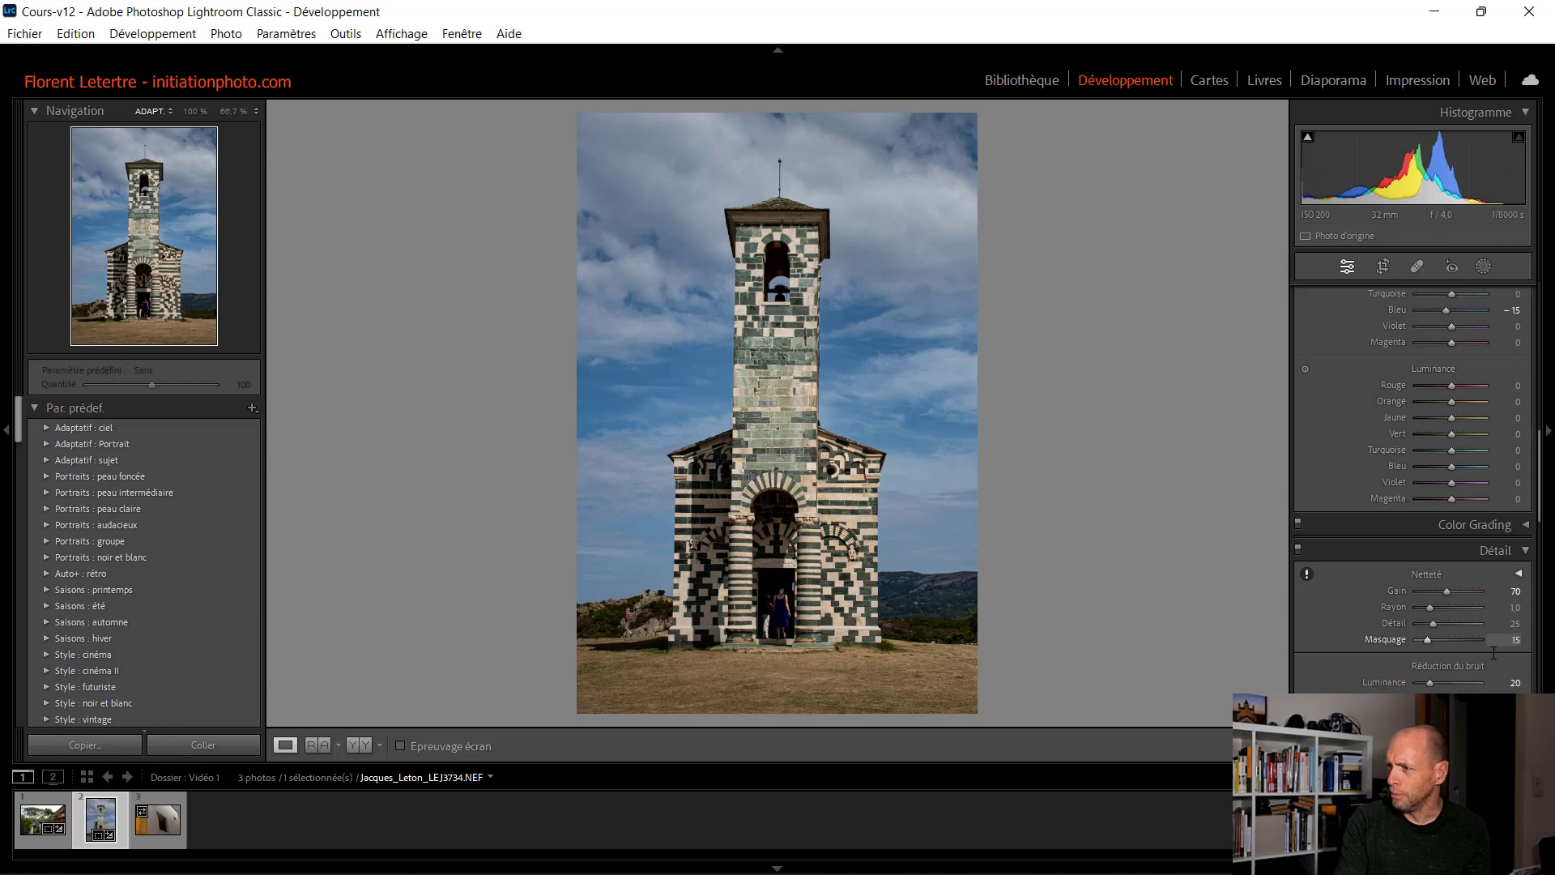
scroll(1493, 652, down, 1)
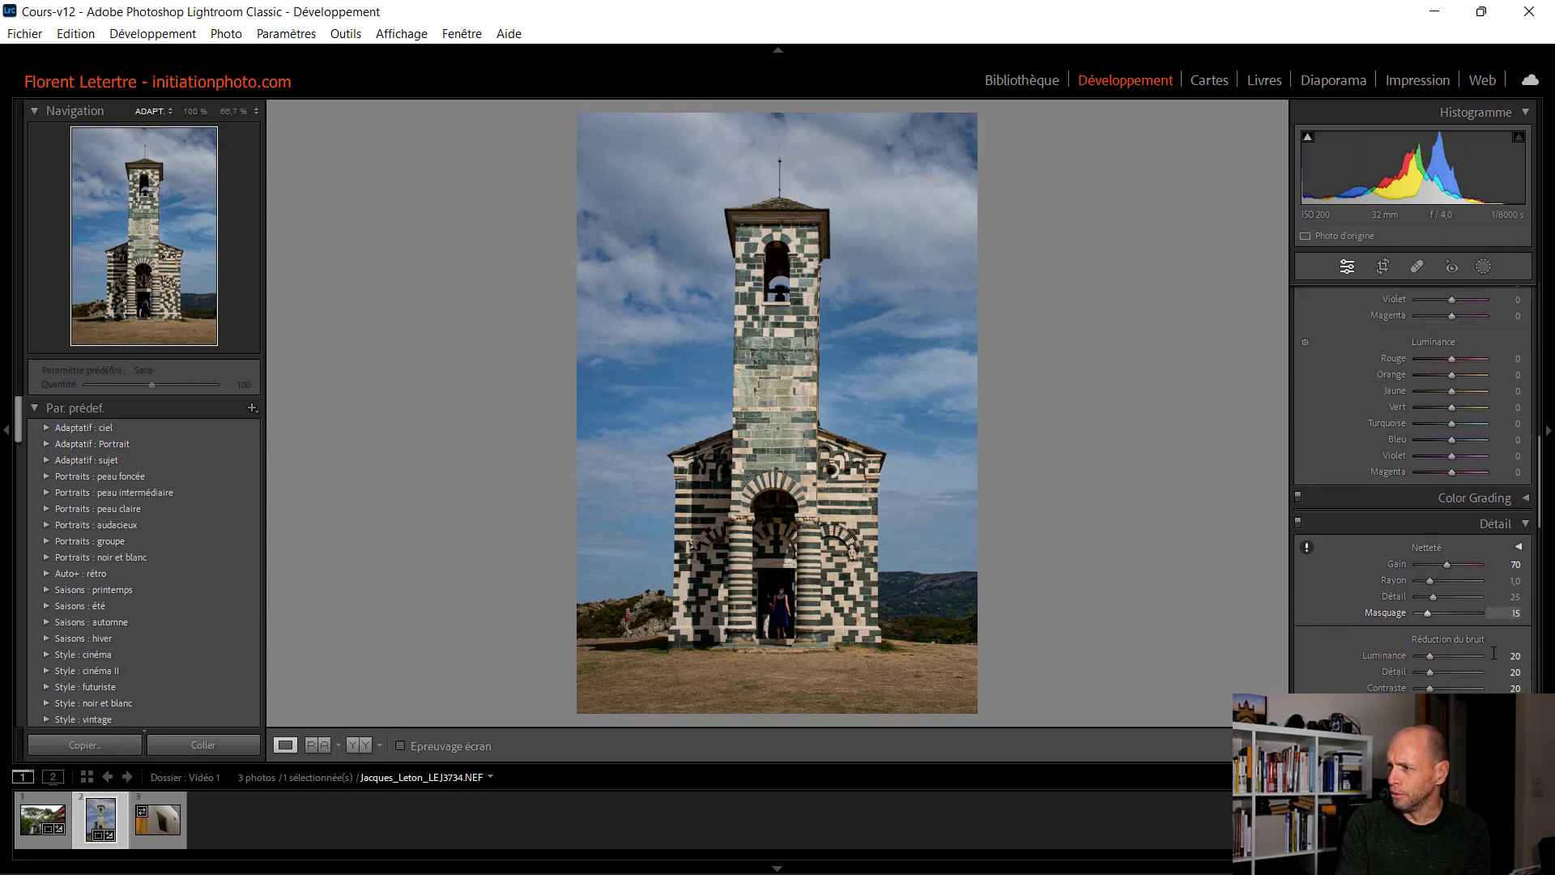
scroll(1493, 652, down, 2)
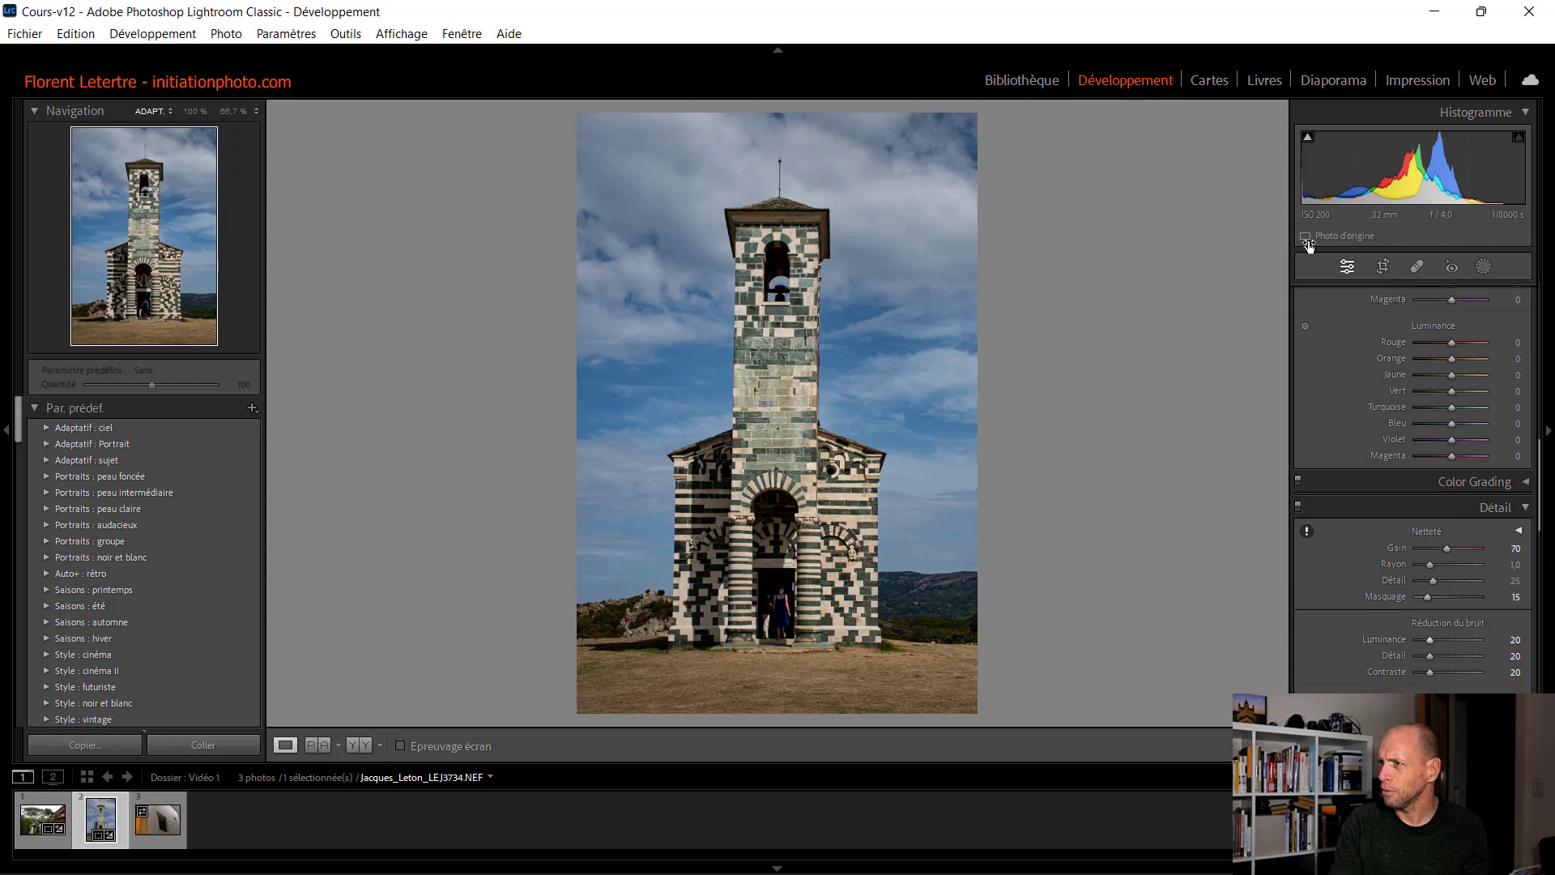
scroll(1493, 652, down, 5)
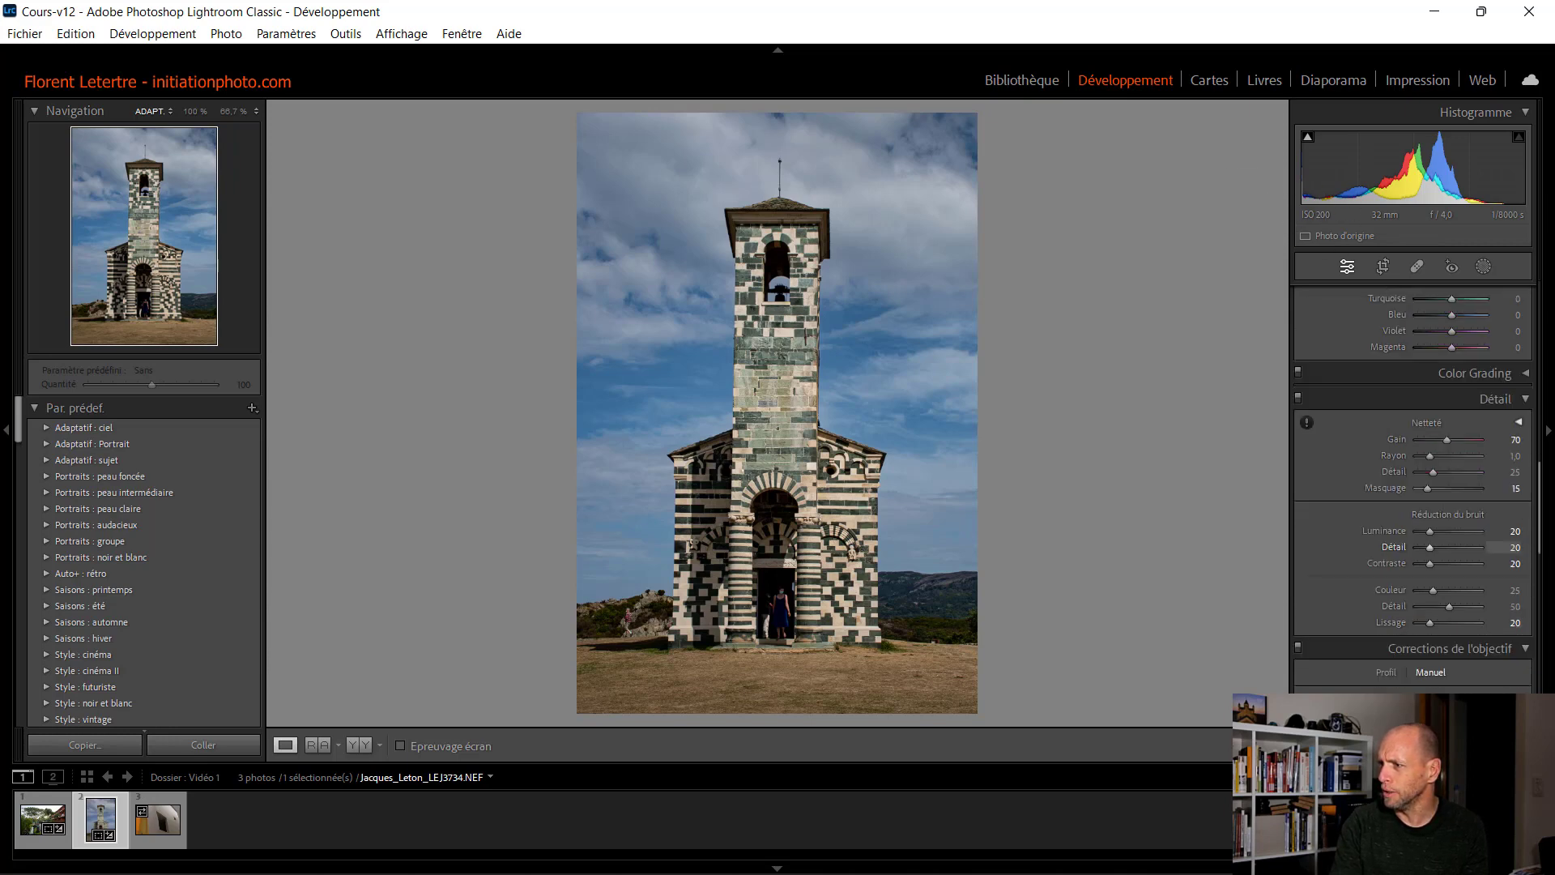
Step: Try a manual Distorsion level of +20 on the chapel photo and reset it to 0
key(ctrl+alt+o)
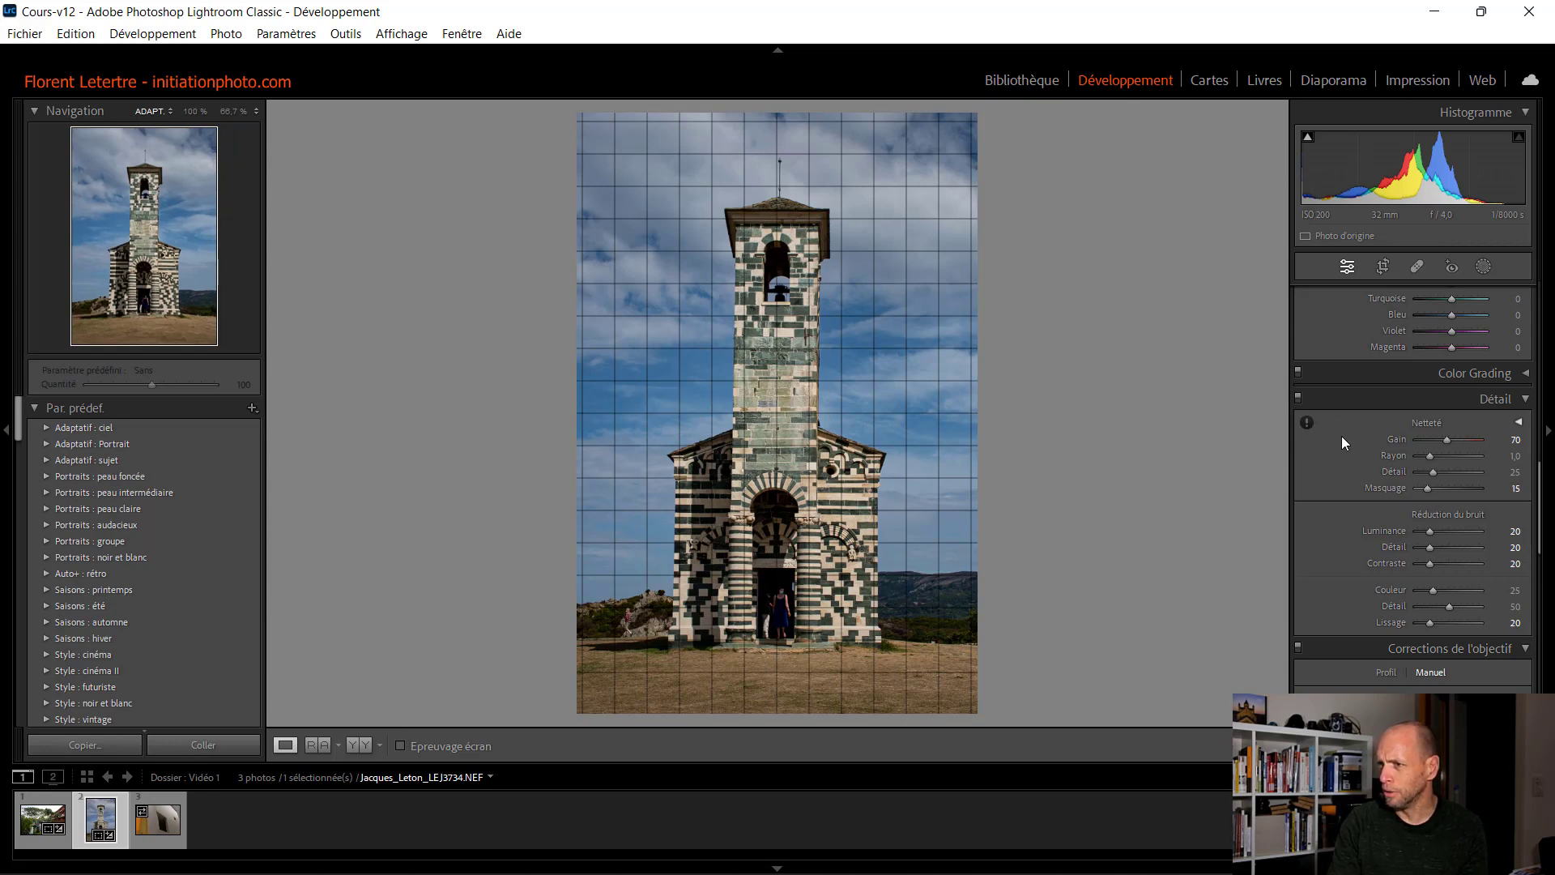
scroll(1413, 526, down, 6)
click(1512, 598)
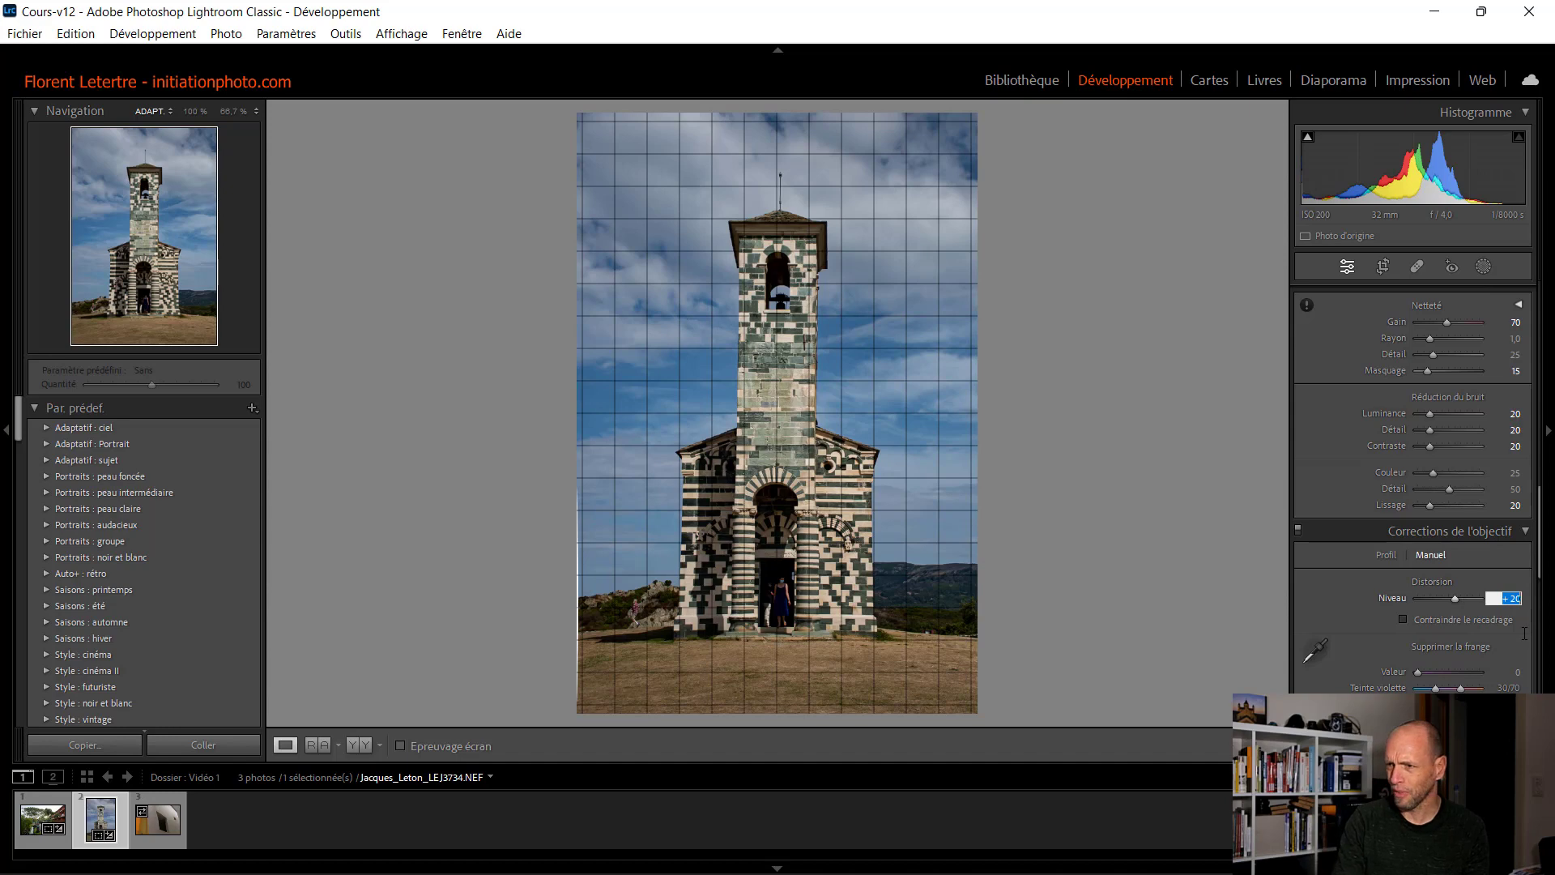
text(0)
key(Return)
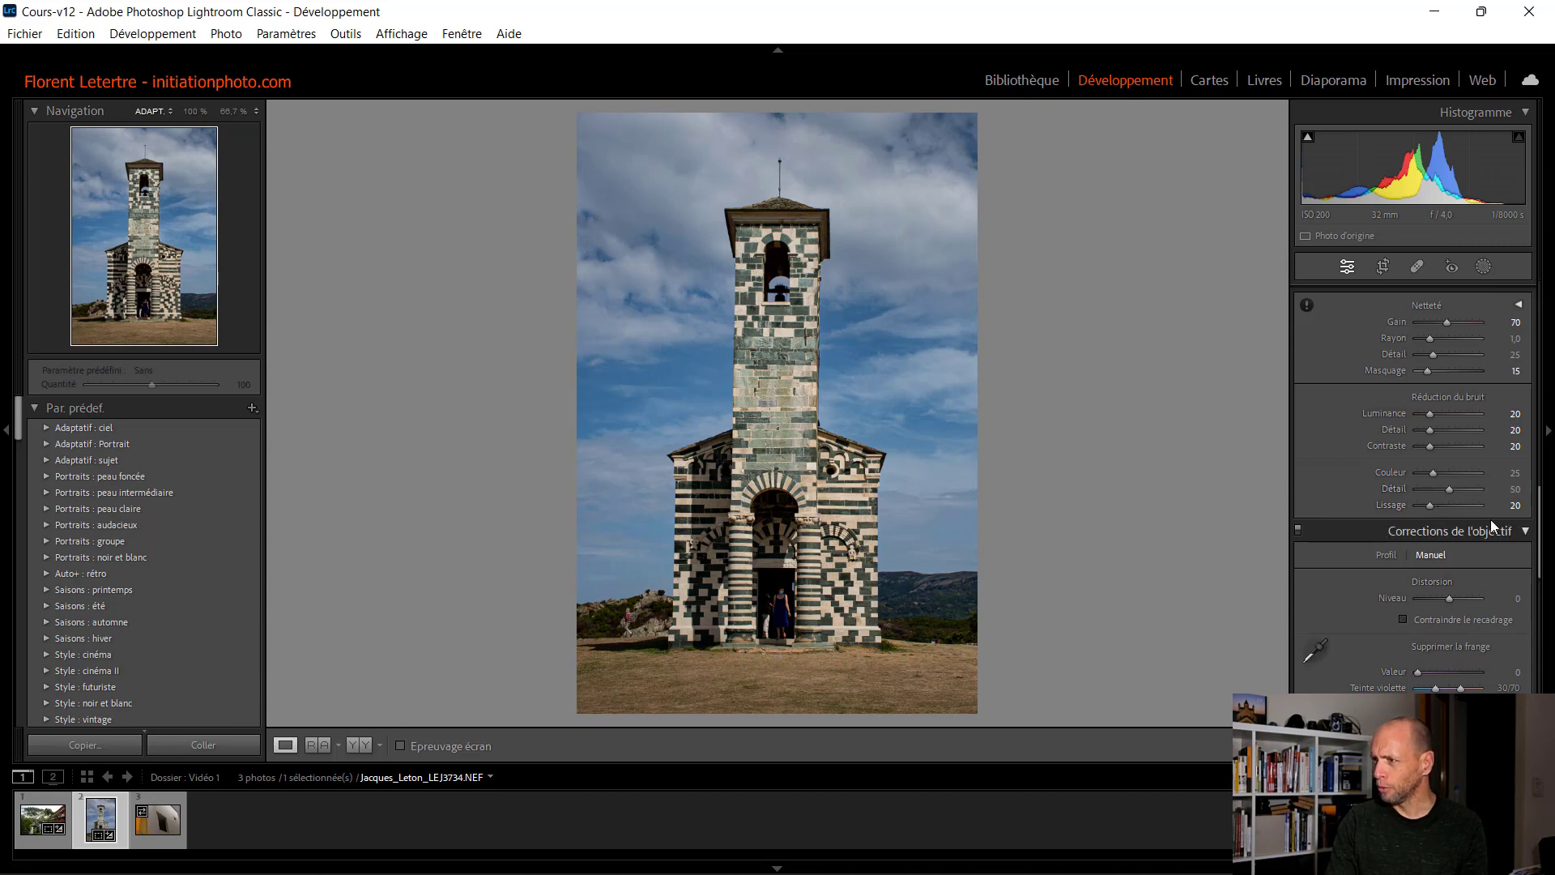
Step: Set the Détail value of the colour noise reduction to 20 for the chapel photo
scroll(1500, 525, up, 3)
scroll(1483, 519, down, 2)
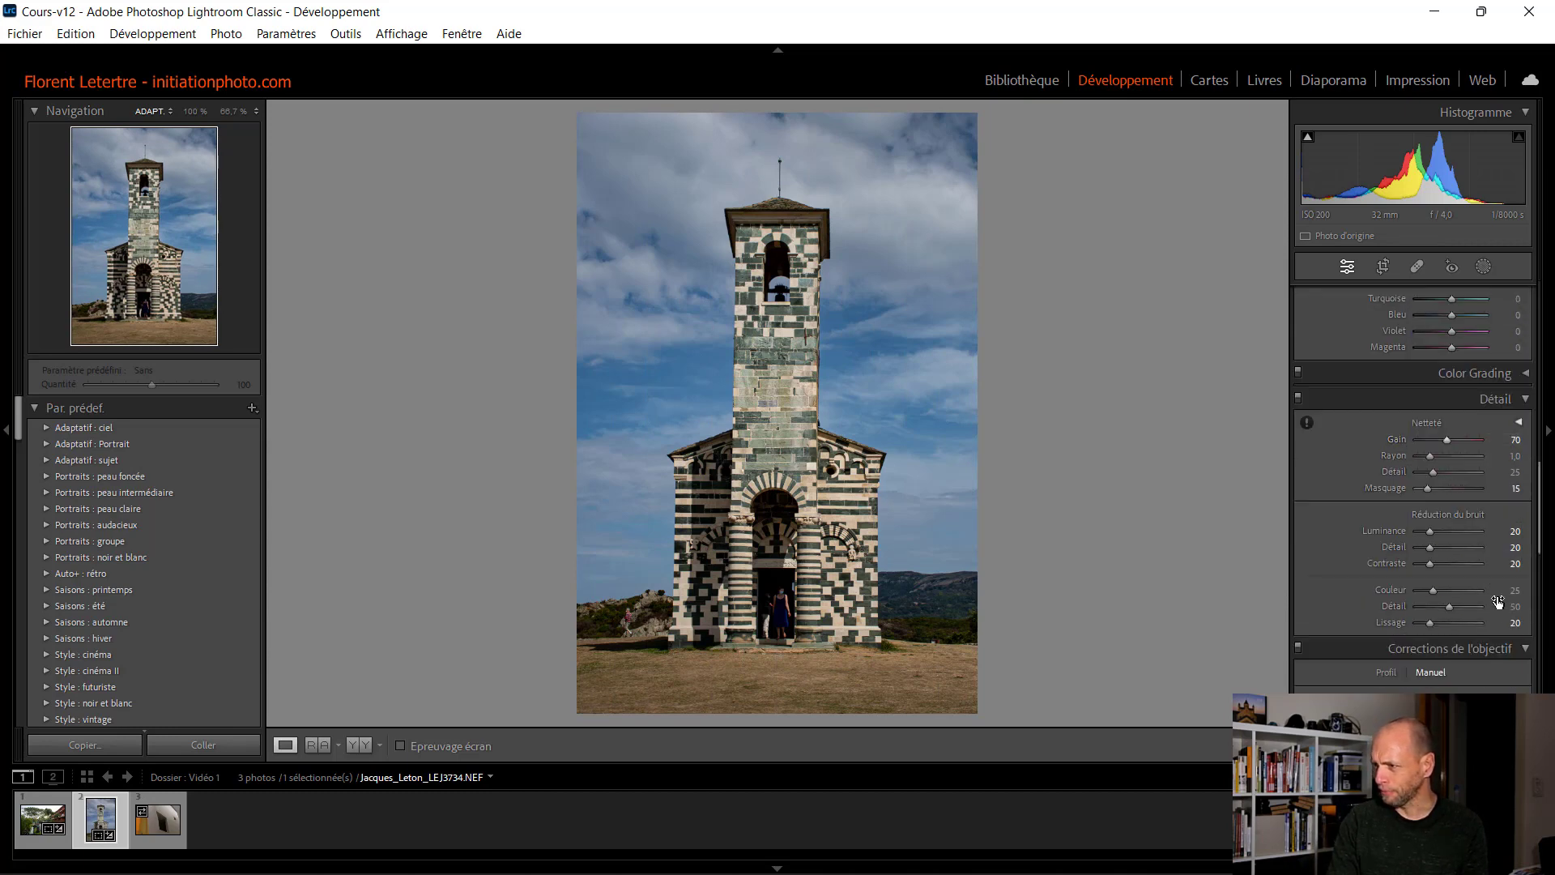
click(1513, 608)
text(20)
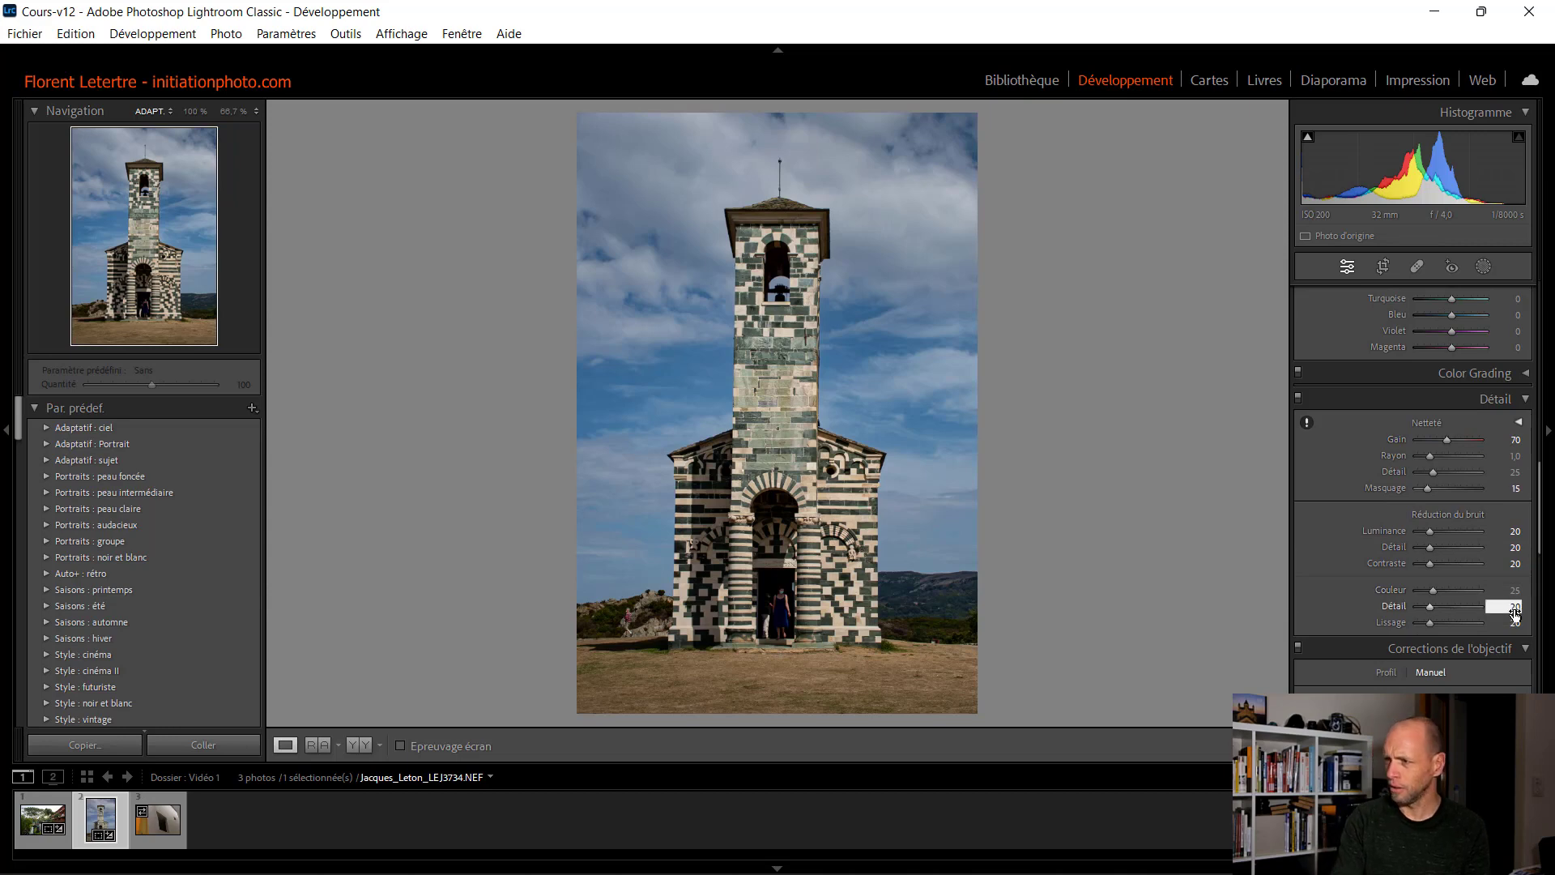
key(Return)
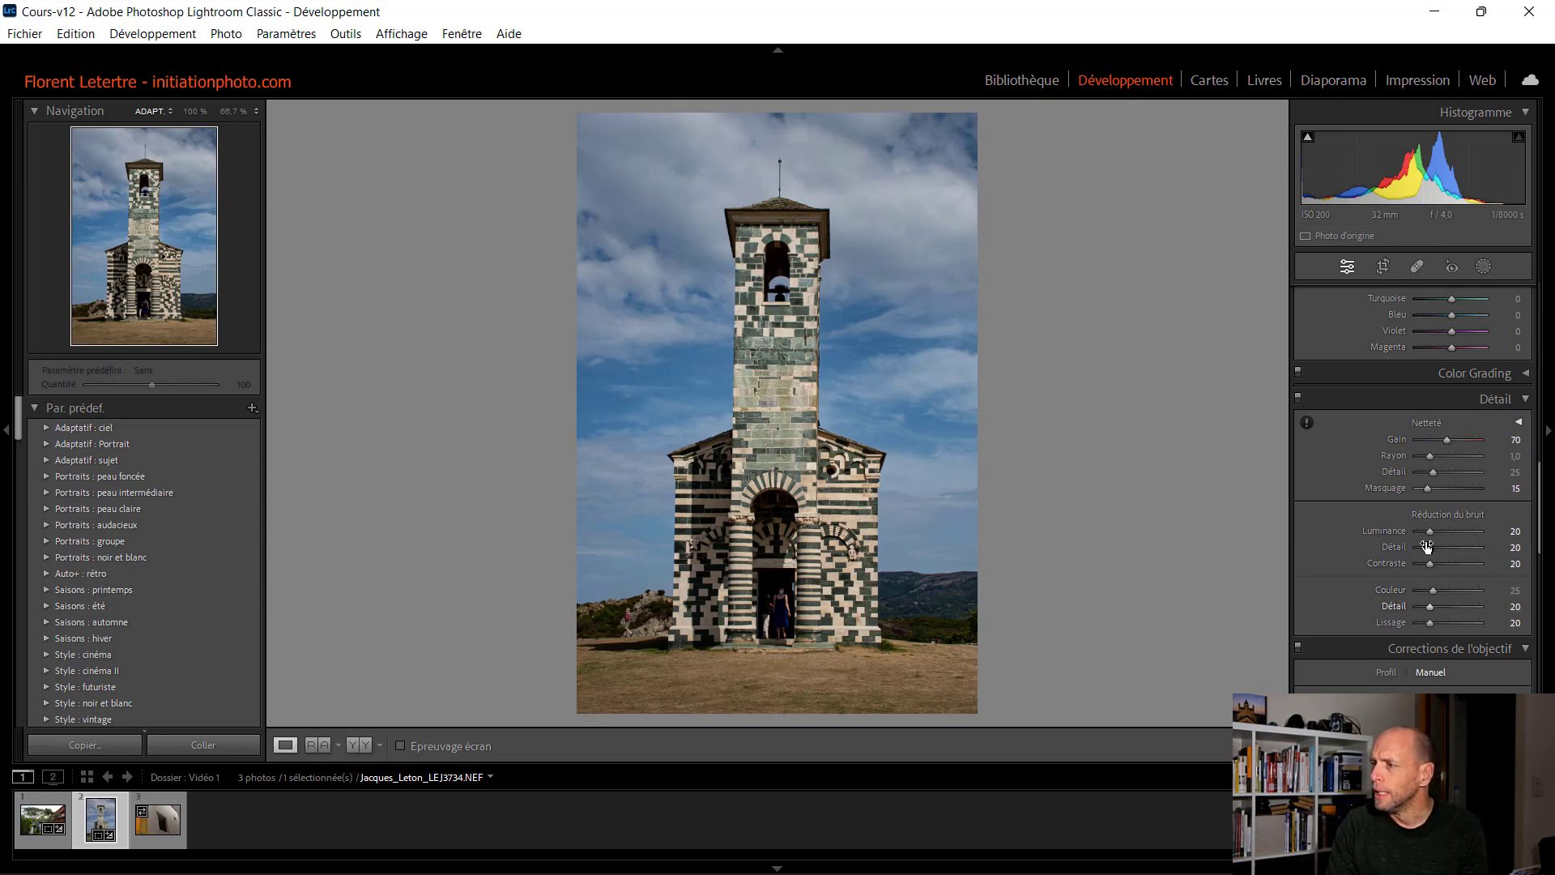
Step: Warm the chapel photo's white balance by setting Température to 5500
scroll(1425, 552, up, 8)
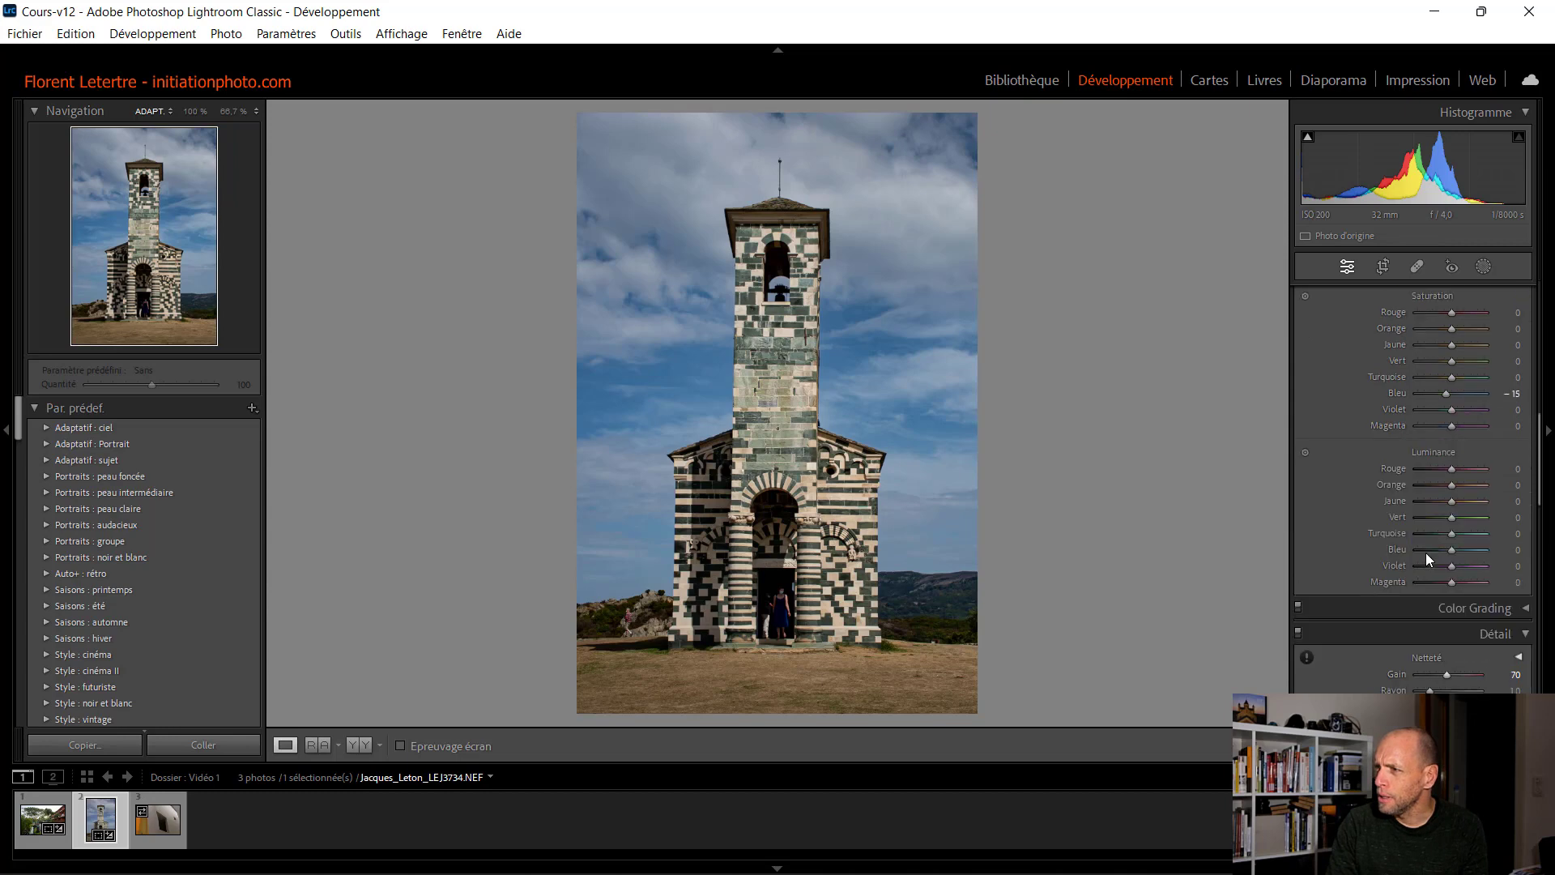
scroll(1425, 552, up, 6)
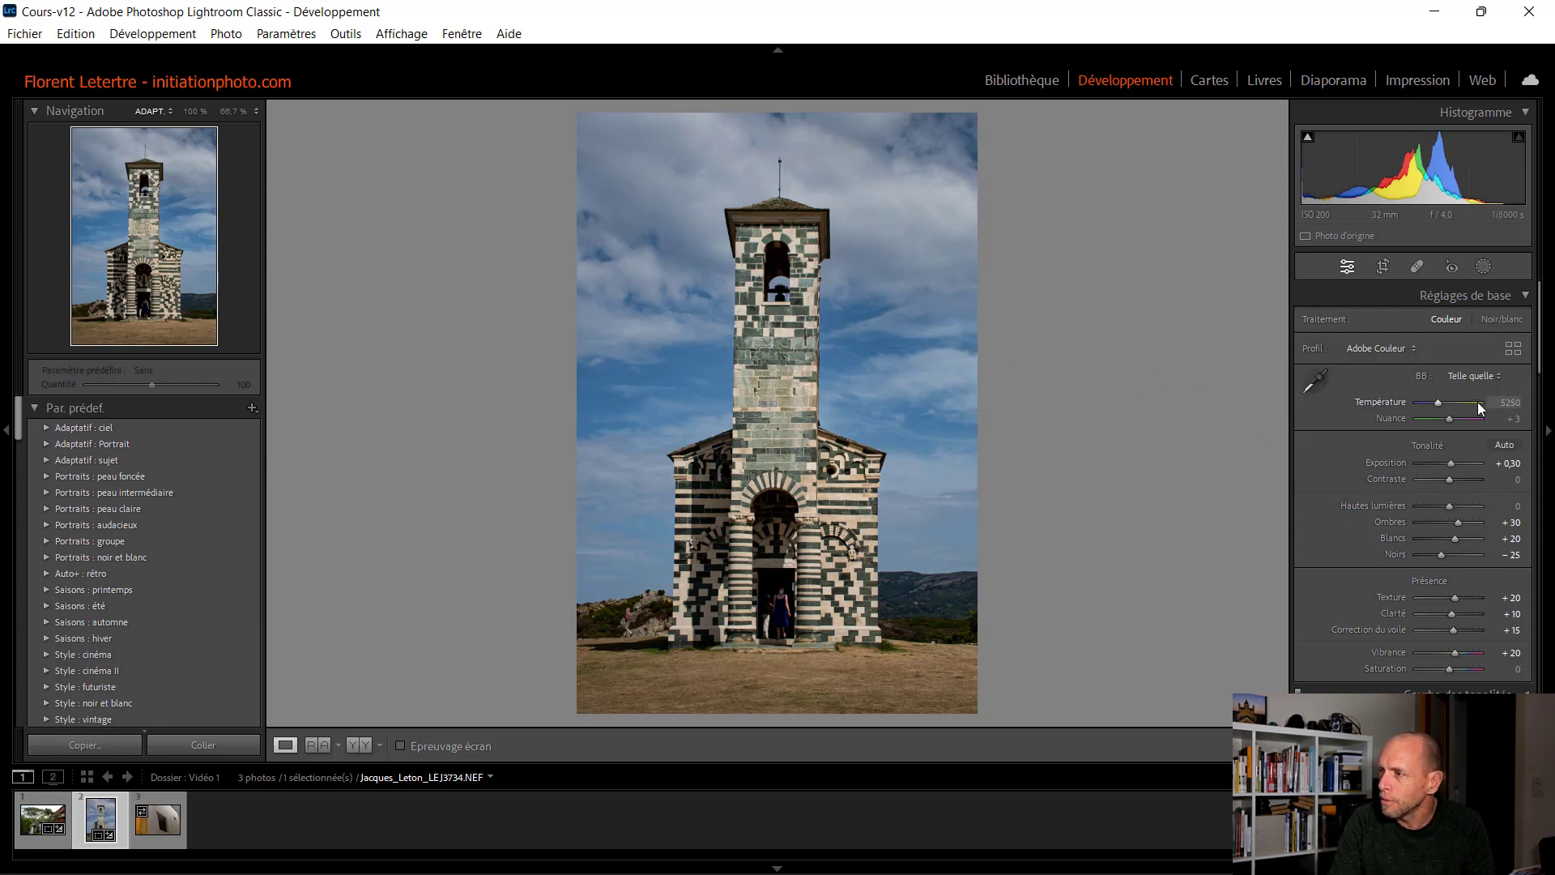
click(1505, 402)
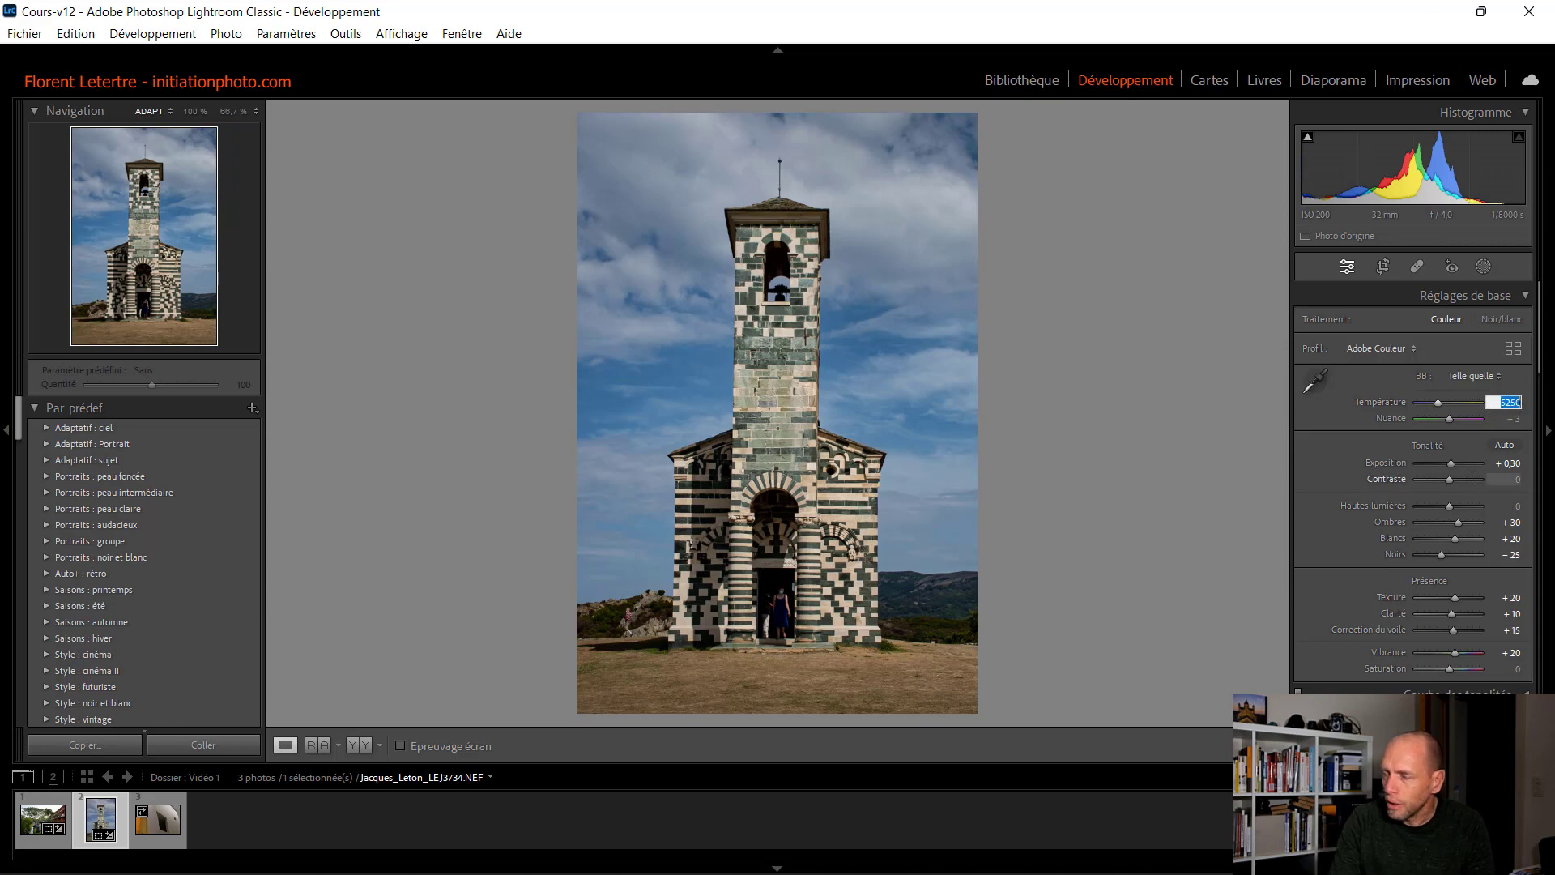
text(5)
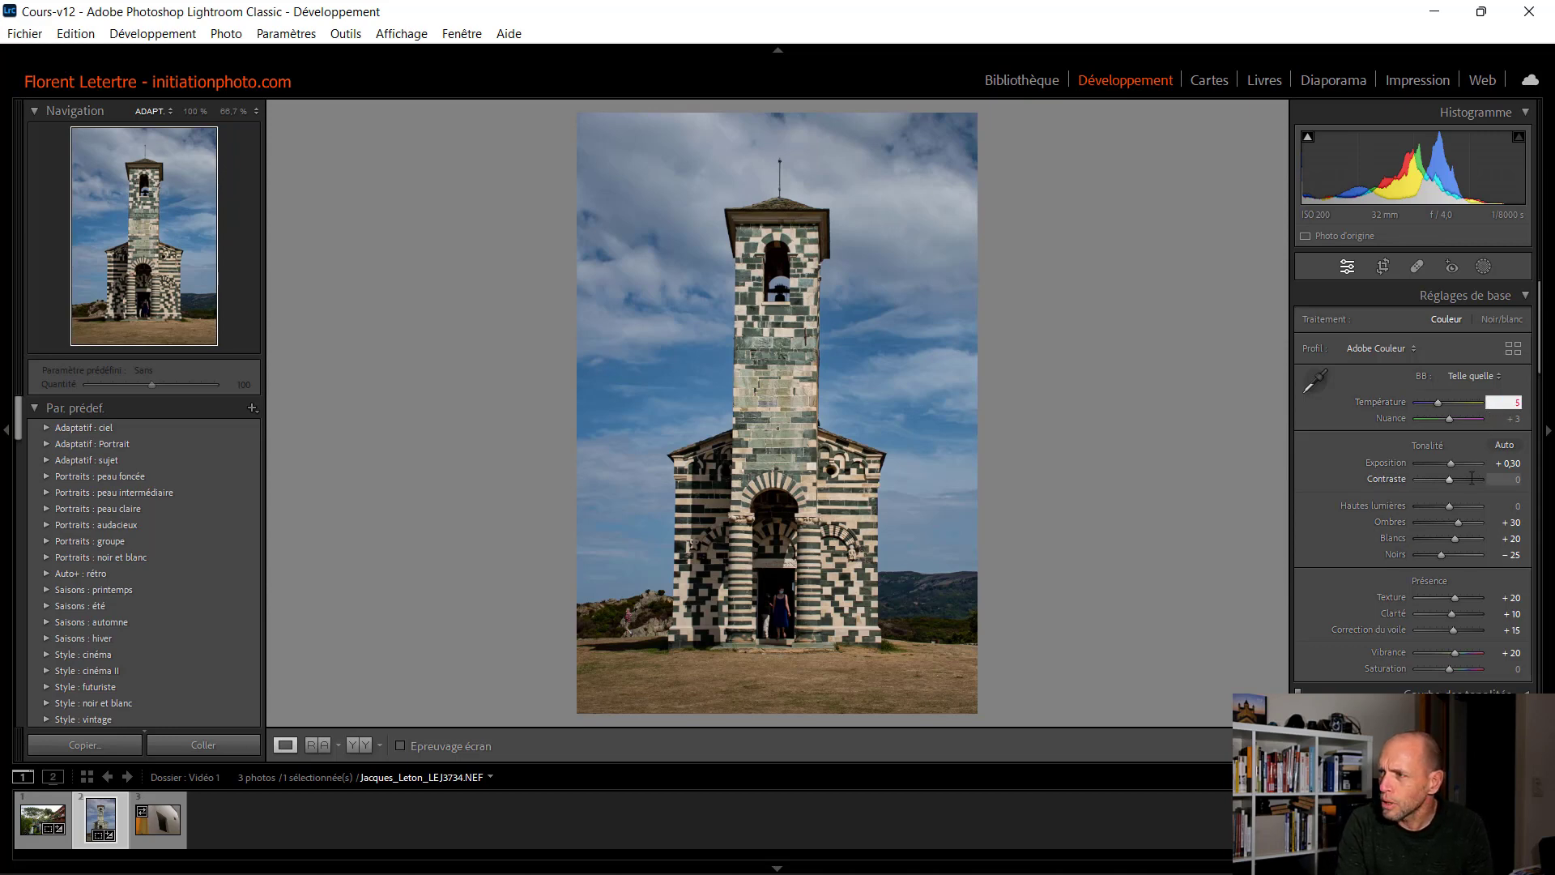
text(500)
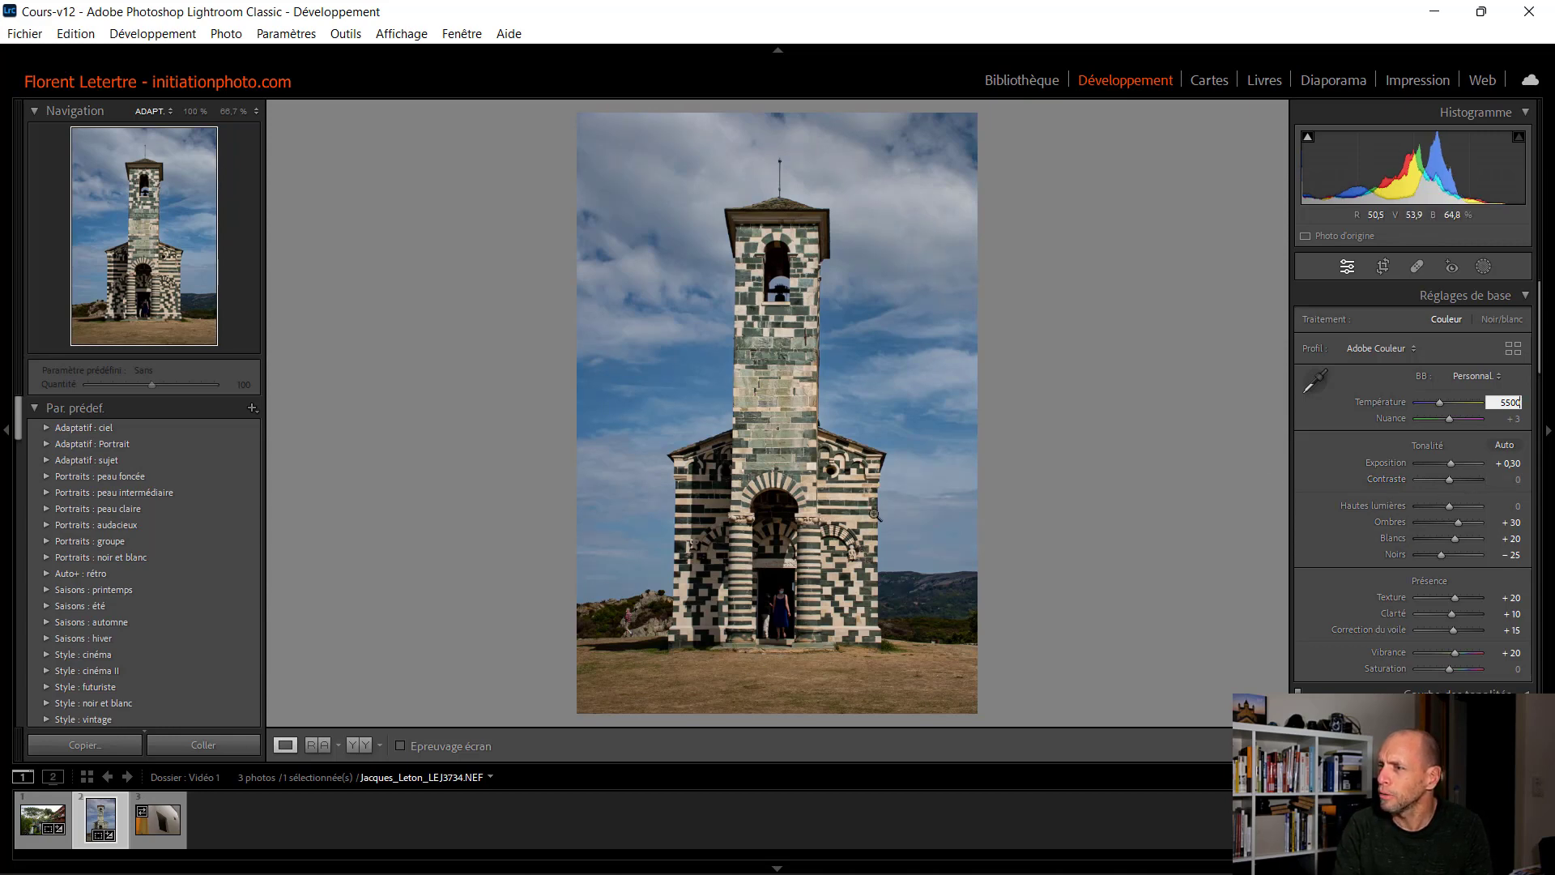
Step: Raise the chapel photo's white balance Nuance to +6
key(Tab)
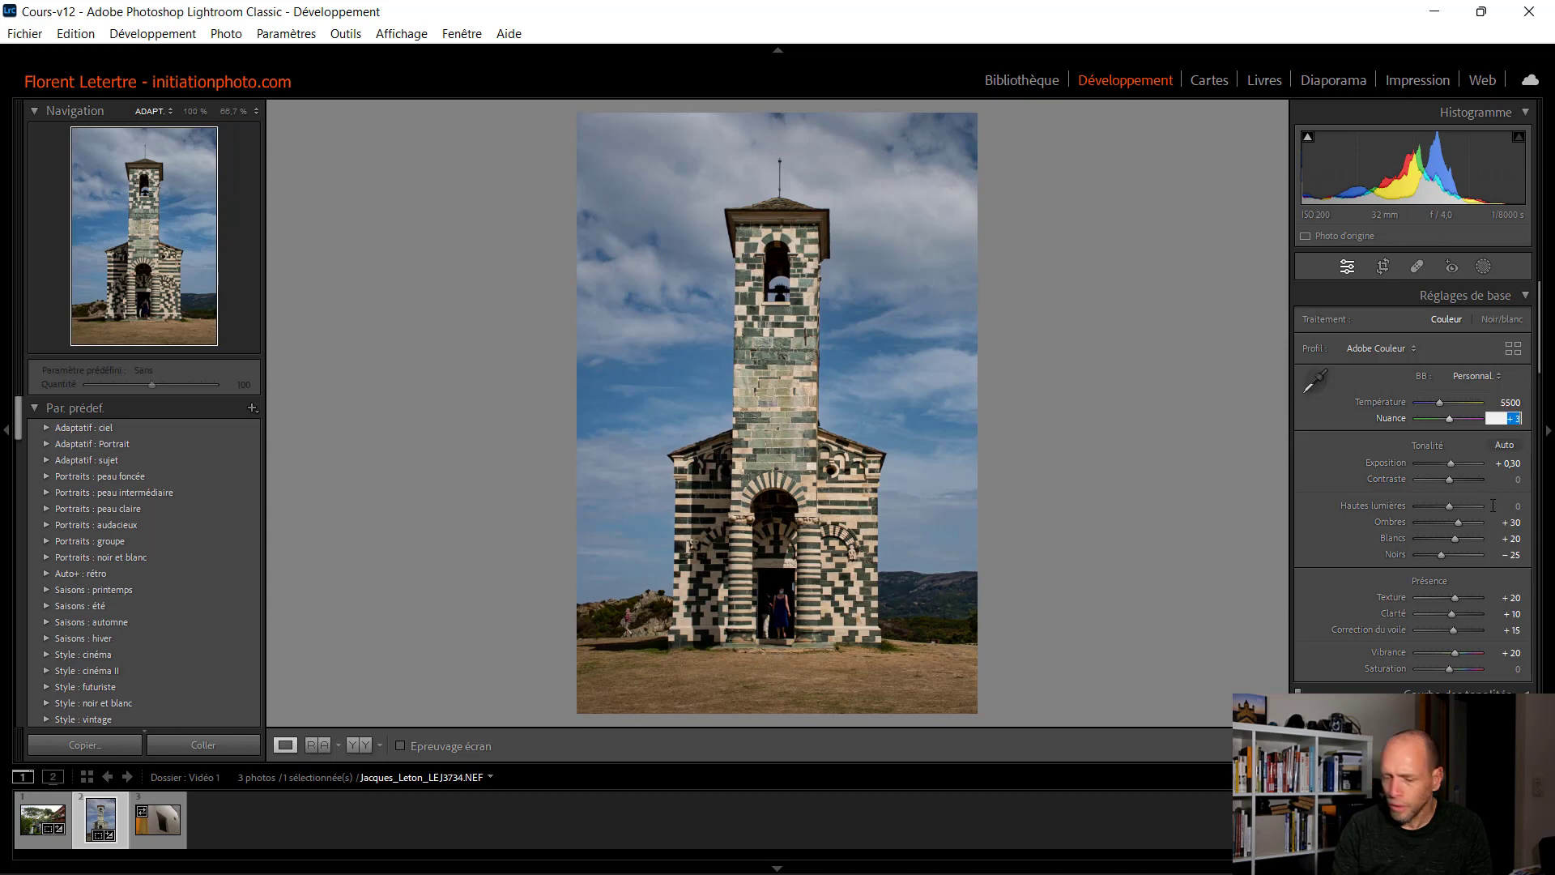
key(Up)
key(Up)
key(Up)
key(Up)
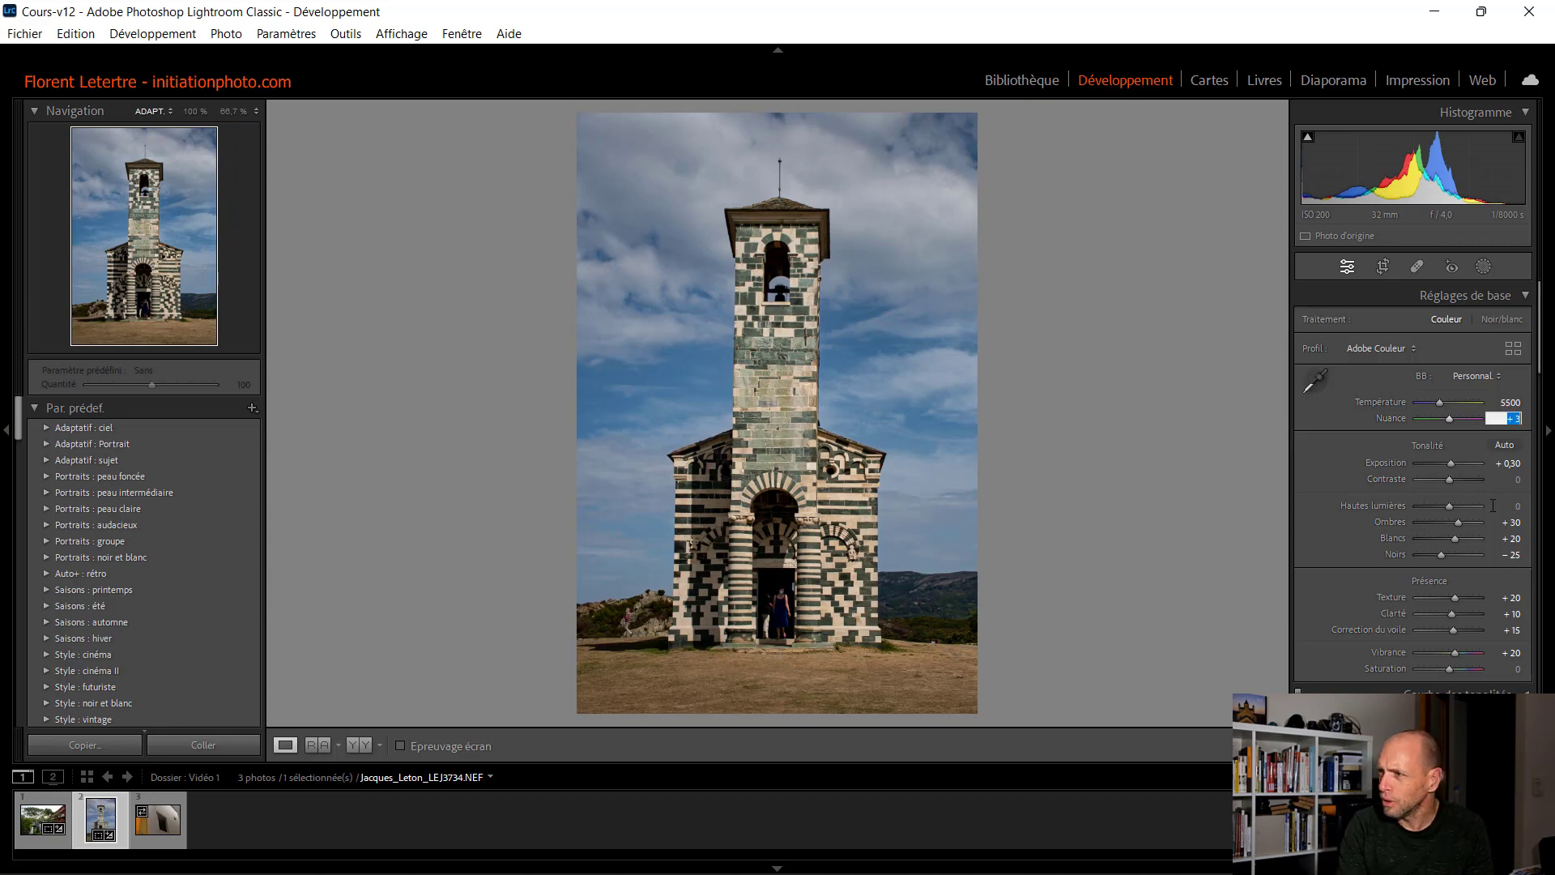
key(Return)
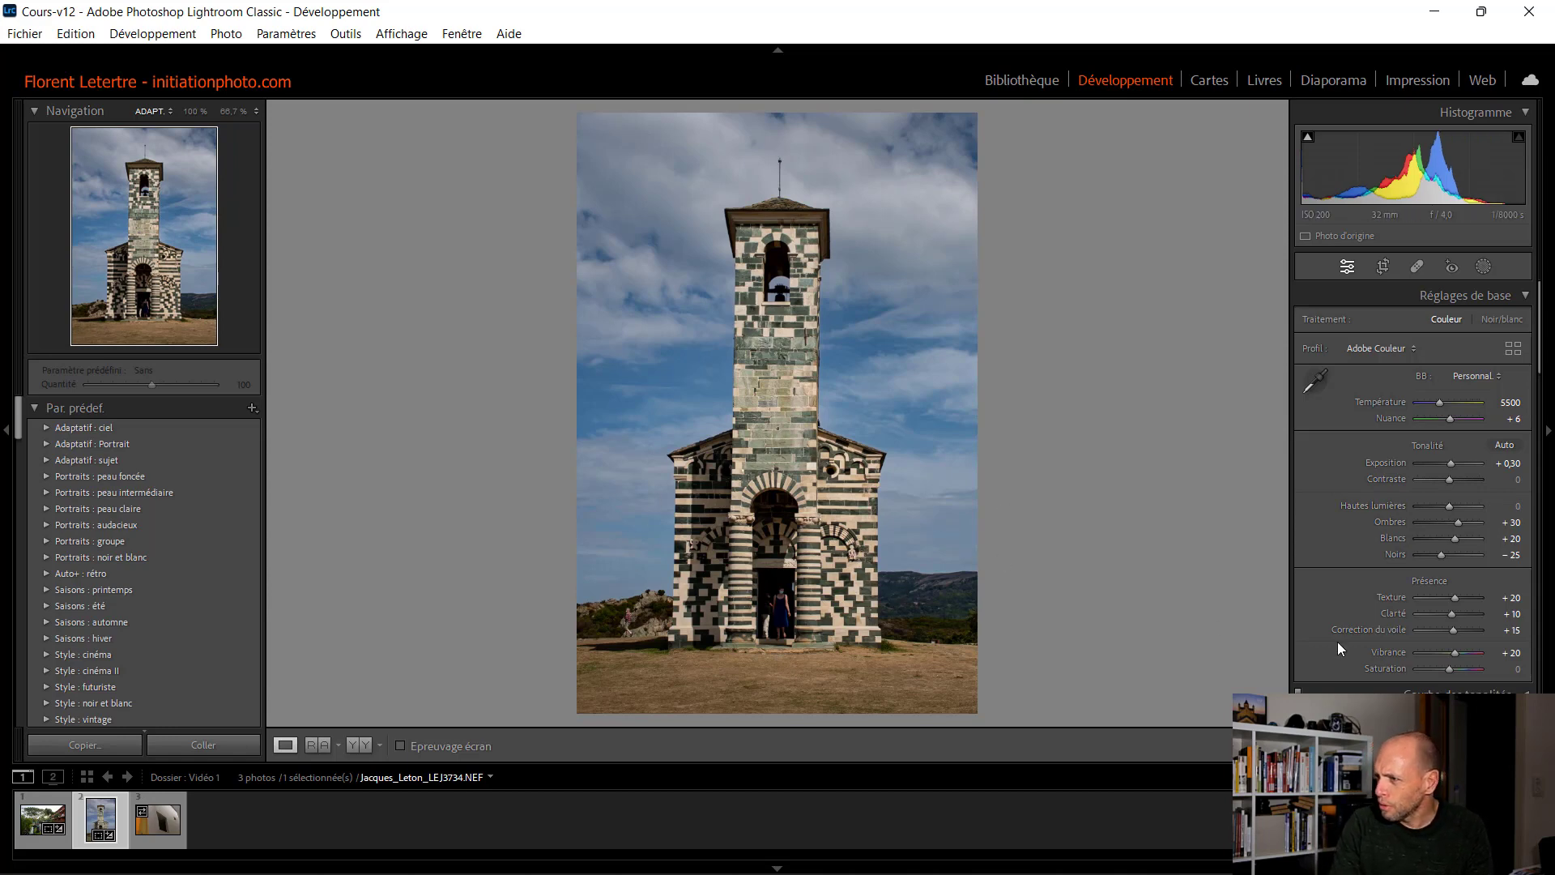
Step: Compare the chapel photo side by side before and after its edits, and return to the single-photo view
click(357, 744)
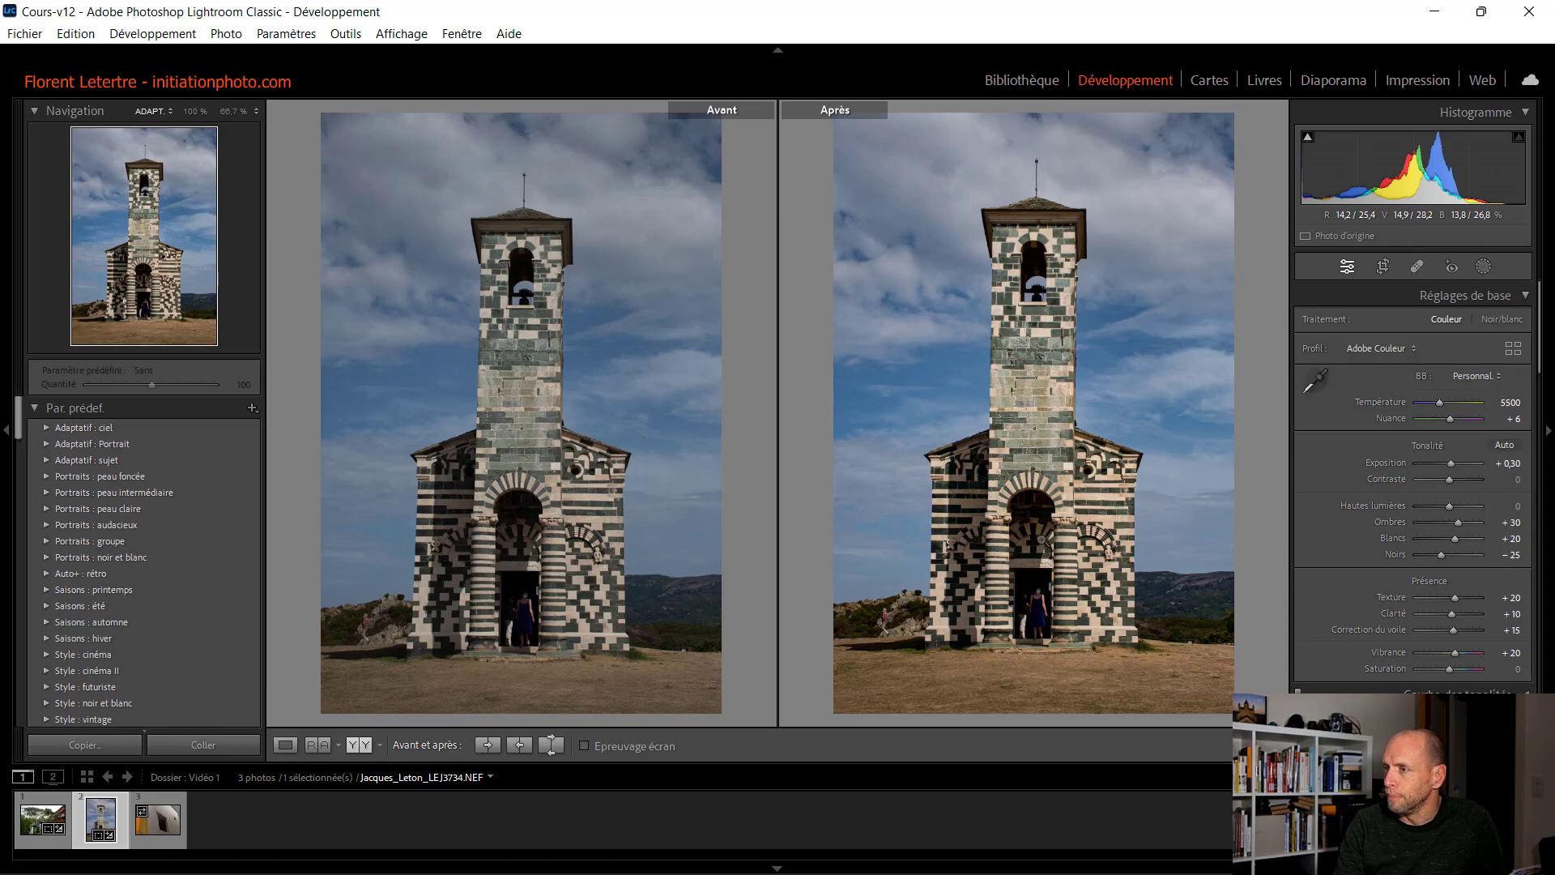
click(284, 744)
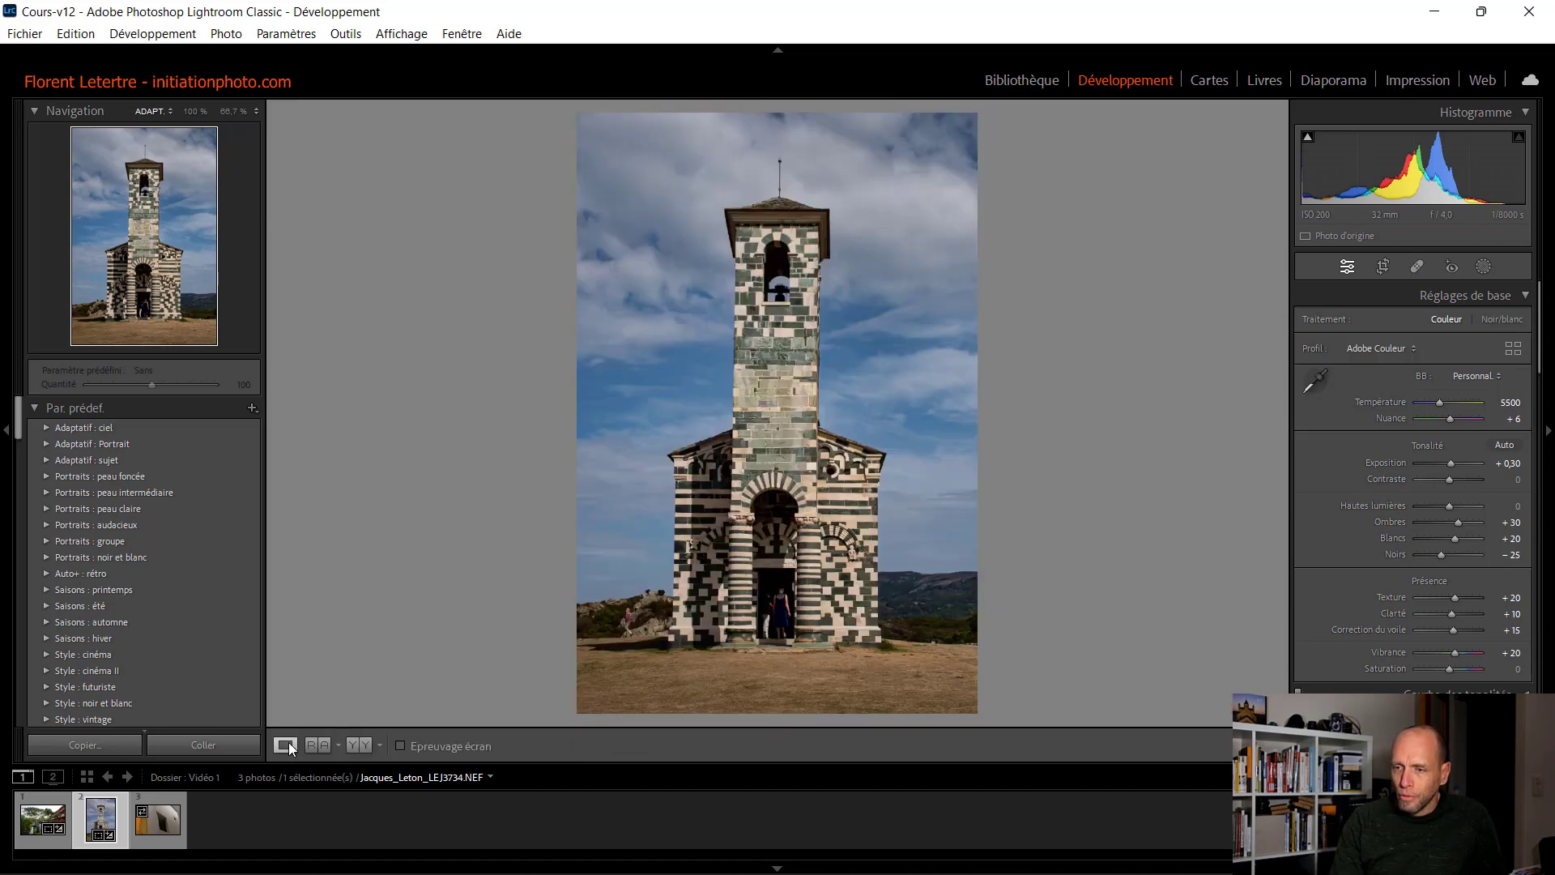
Step: Open the grey architectural interior photo and remove the bright light spot near its upper right corner with the Correcteur at Taille 78
click(162, 824)
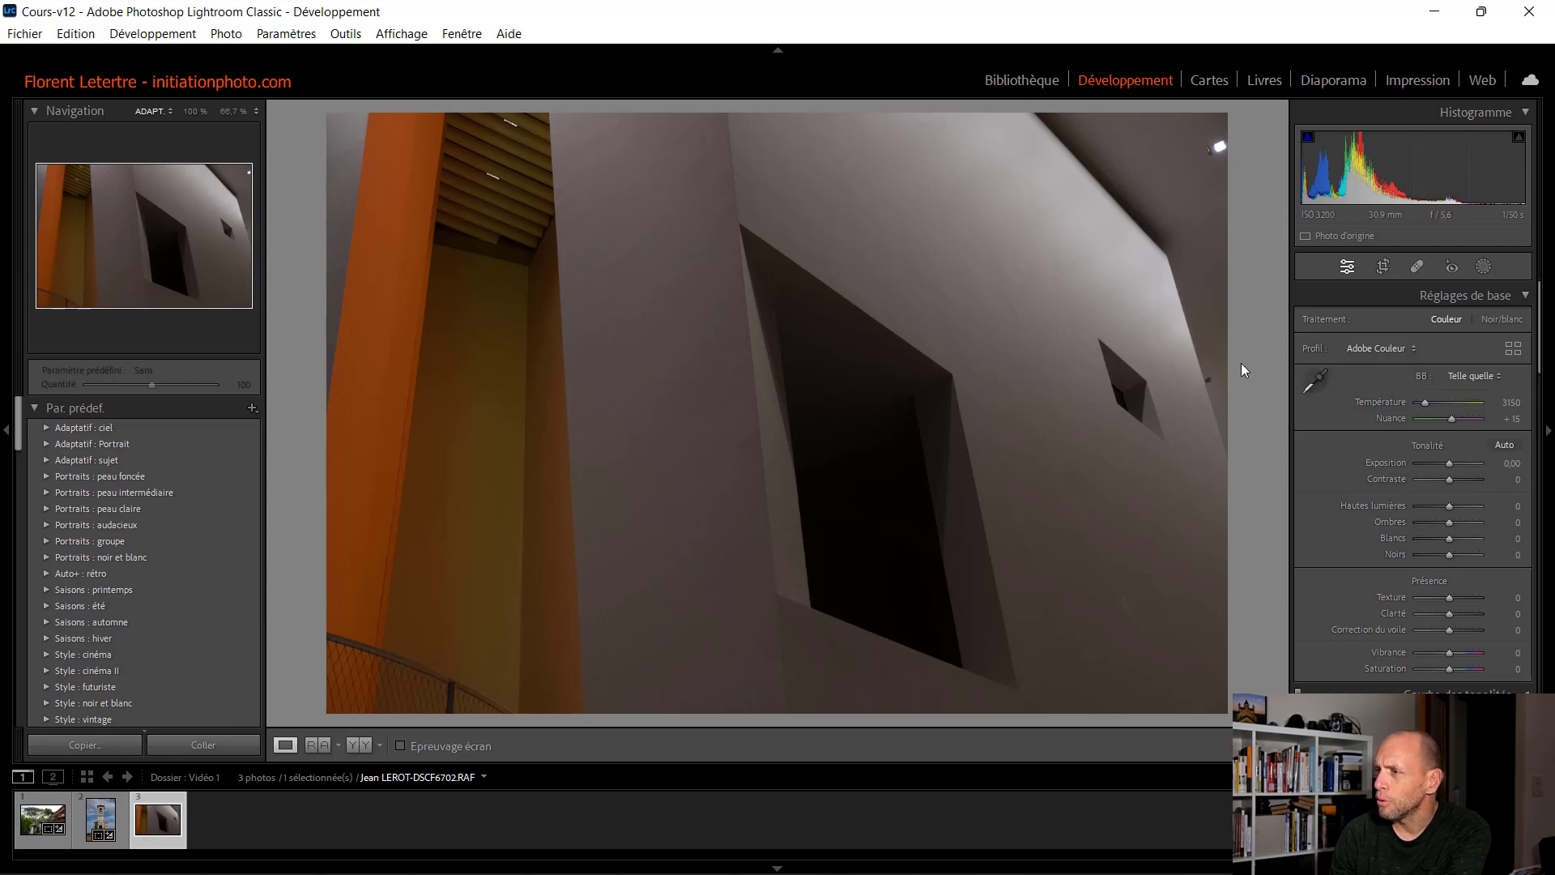
click(1415, 266)
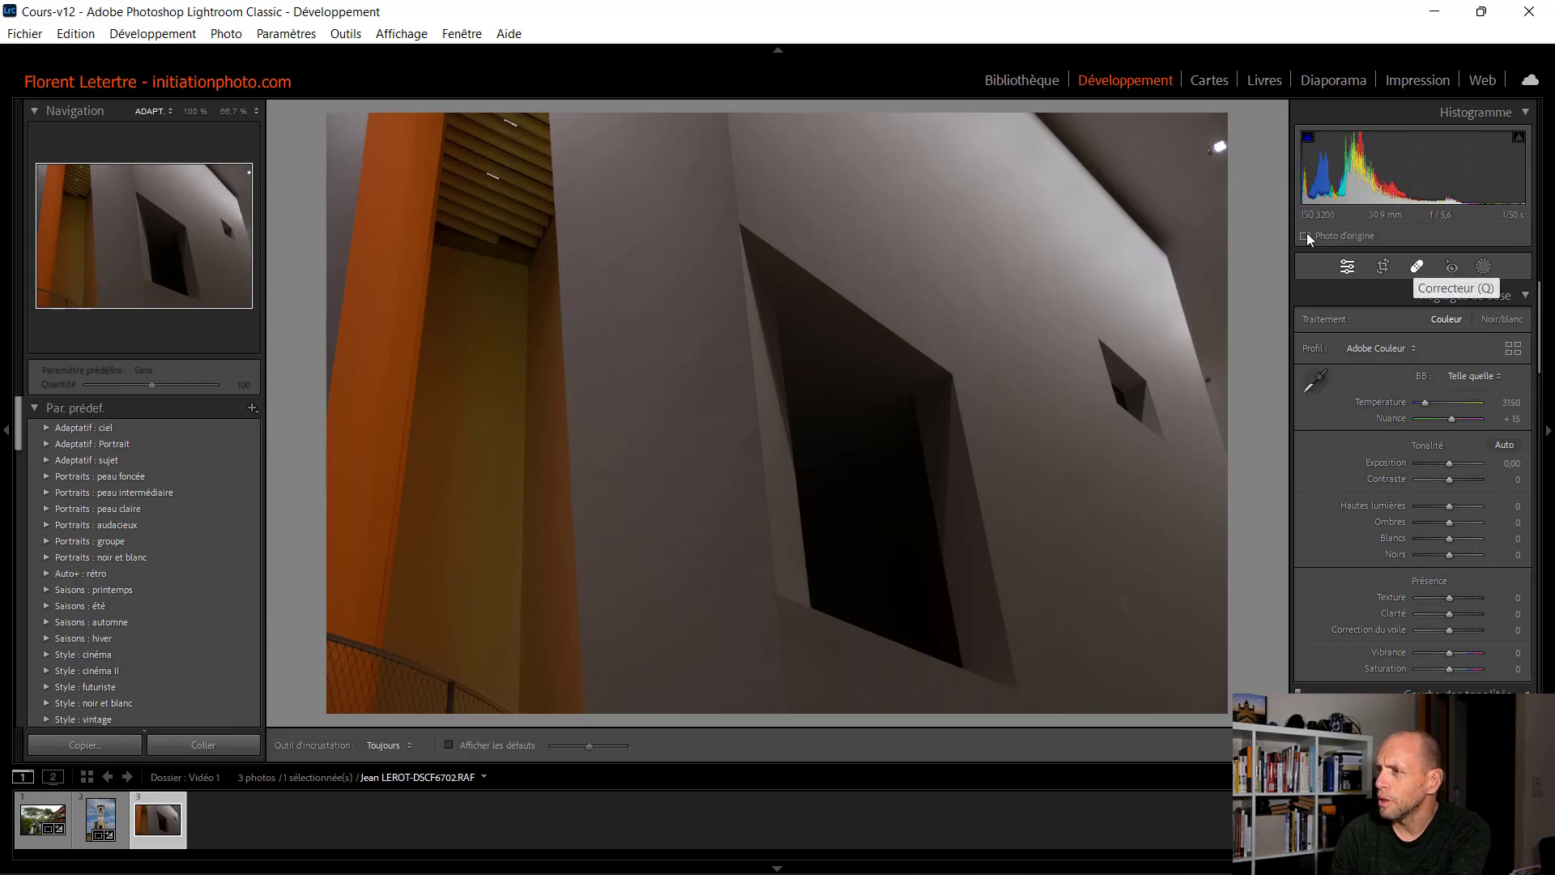
click(1217, 147)
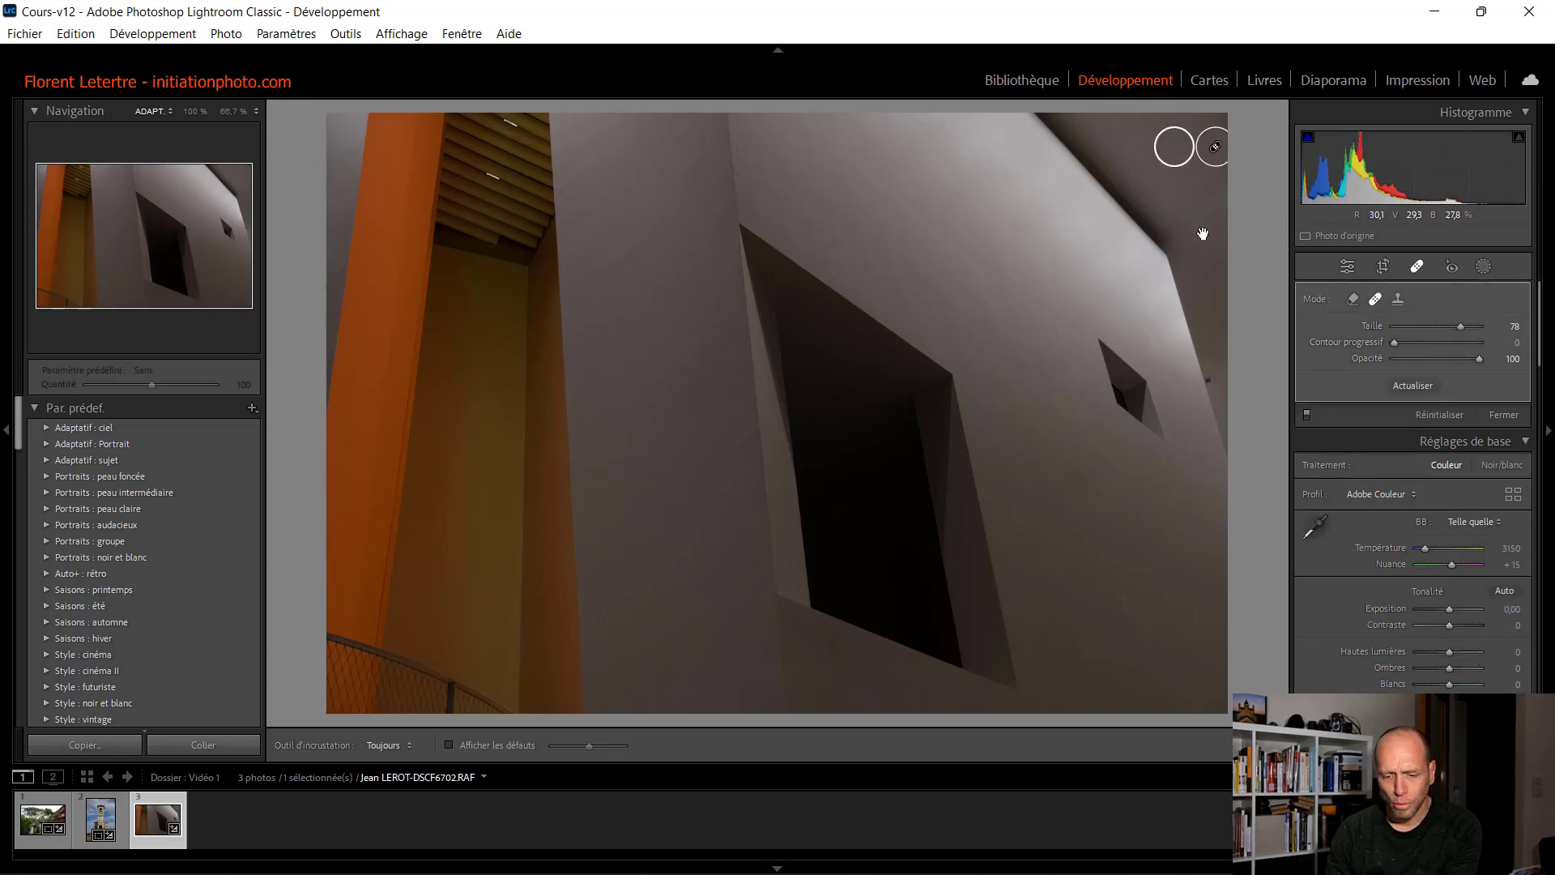
key(q)
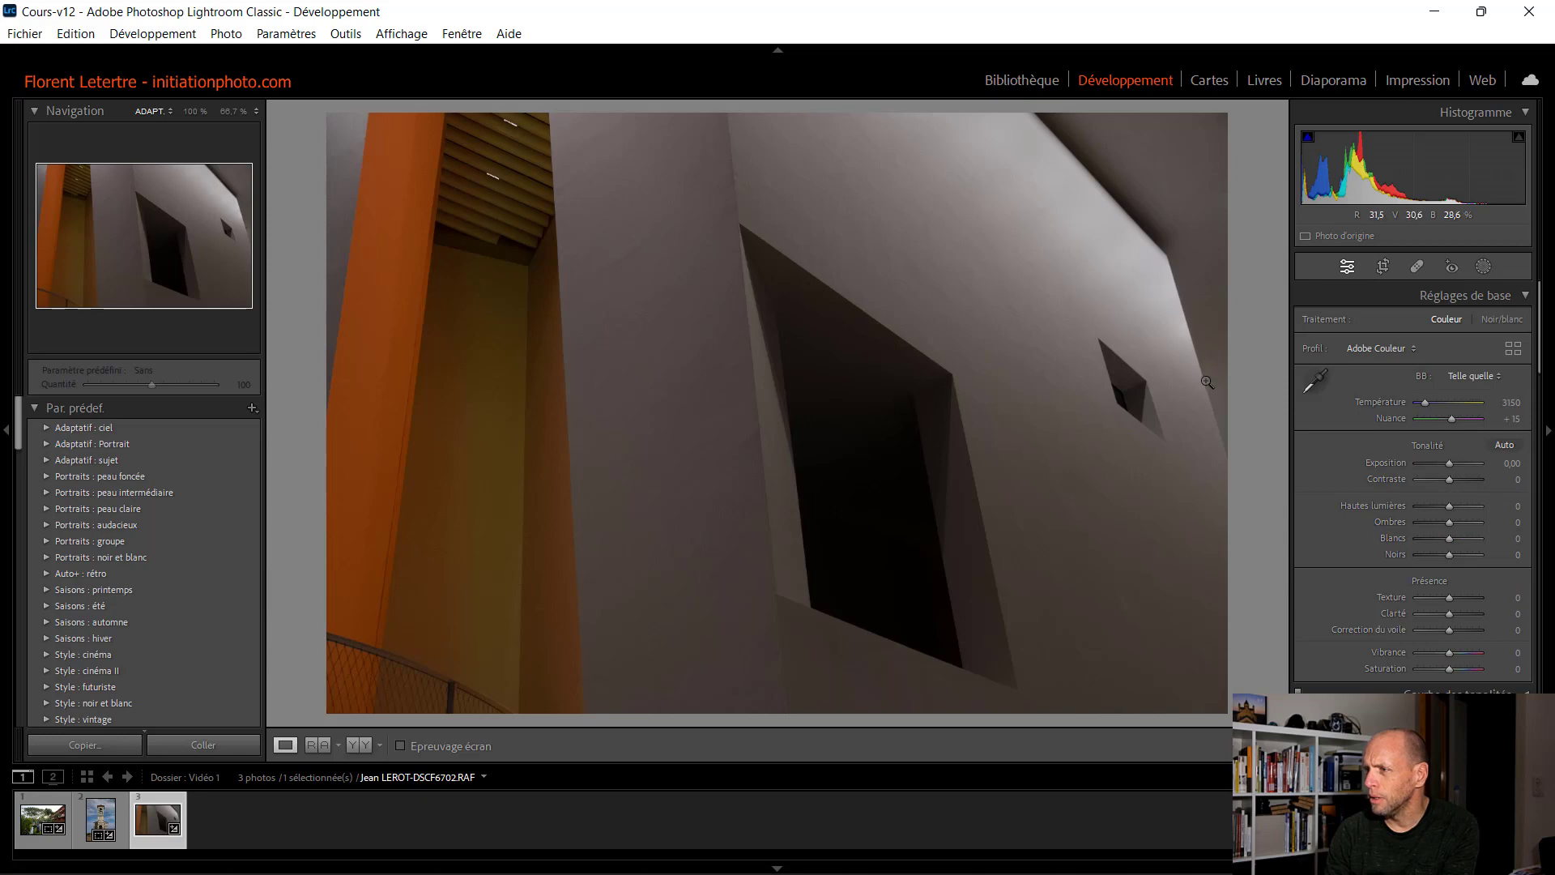
Step: Remove the small wall fixture near the photo's right edge with the Correcteur at Taille 43, sampling from just below it
click(1205, 380)
drag(1229, 417, 1048, 375)
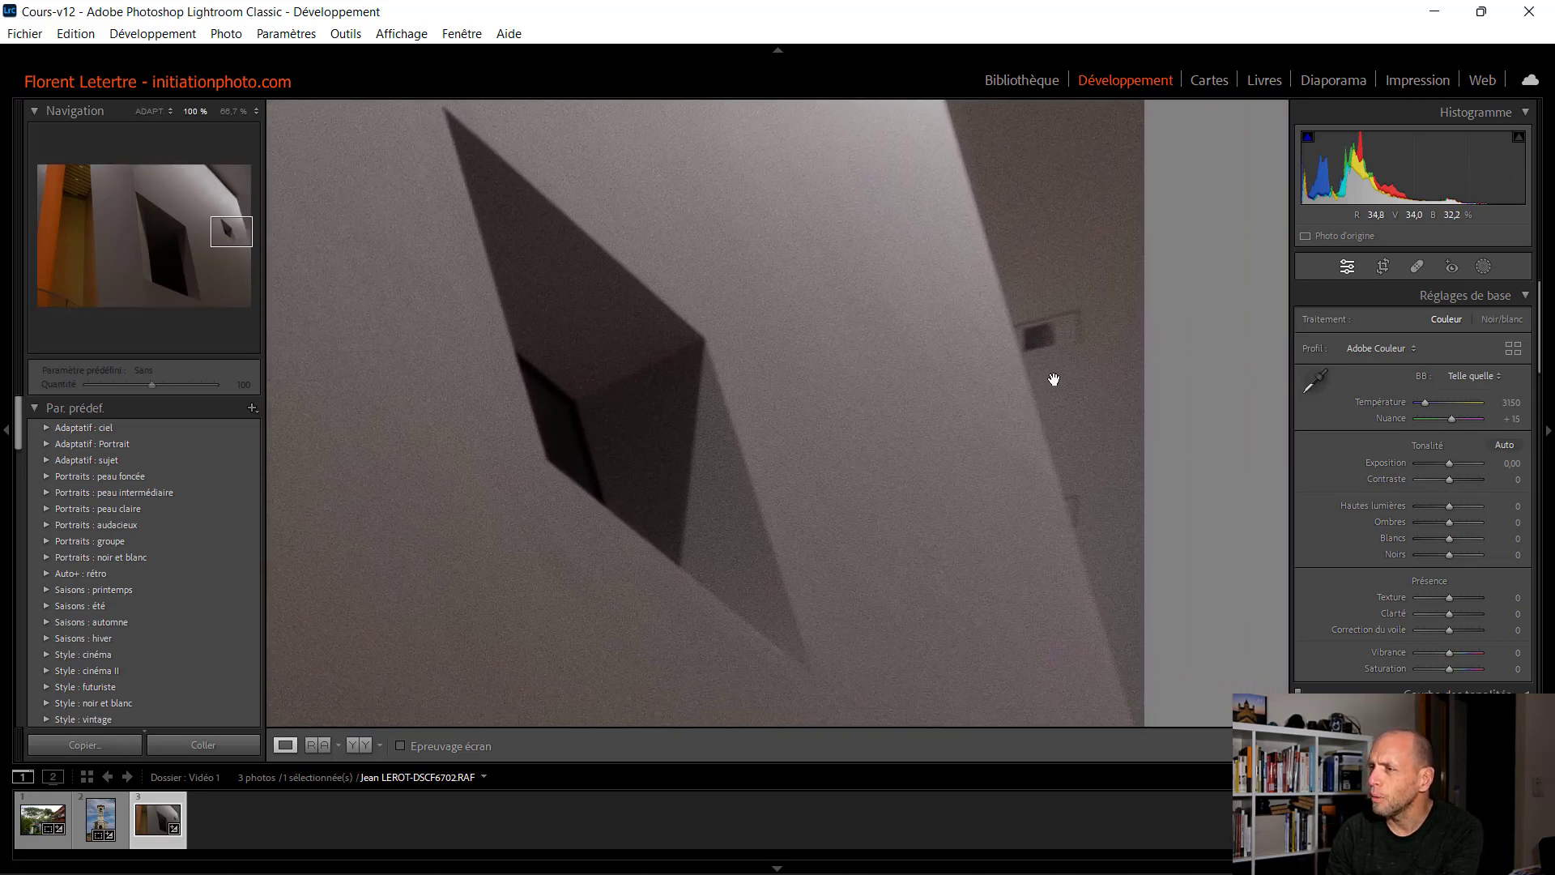
click(1417, 267)
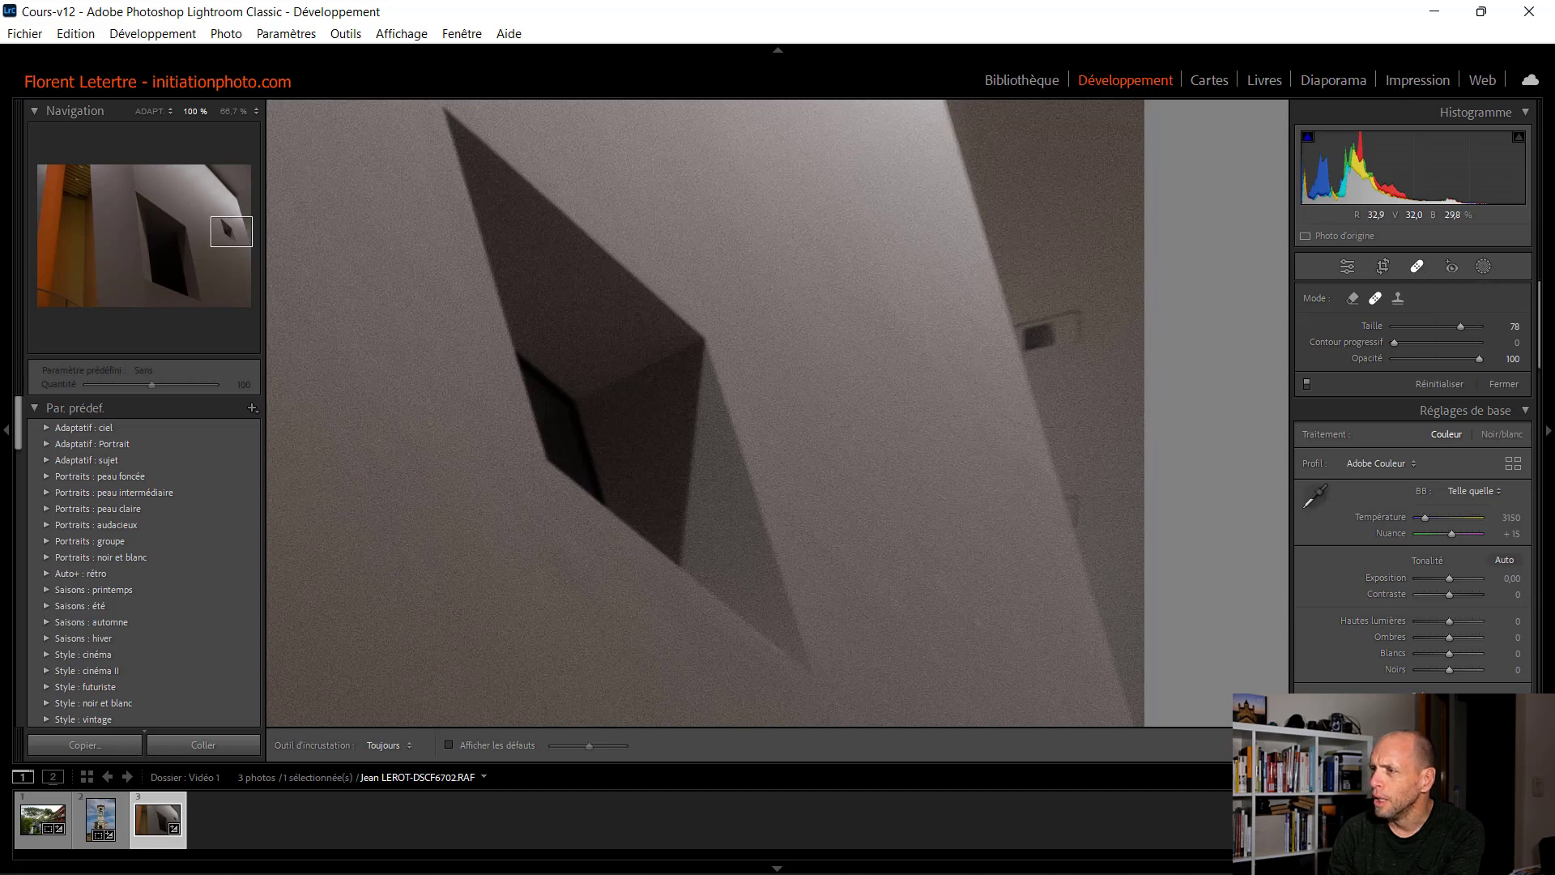
scroll(1053, 340, down, 3)
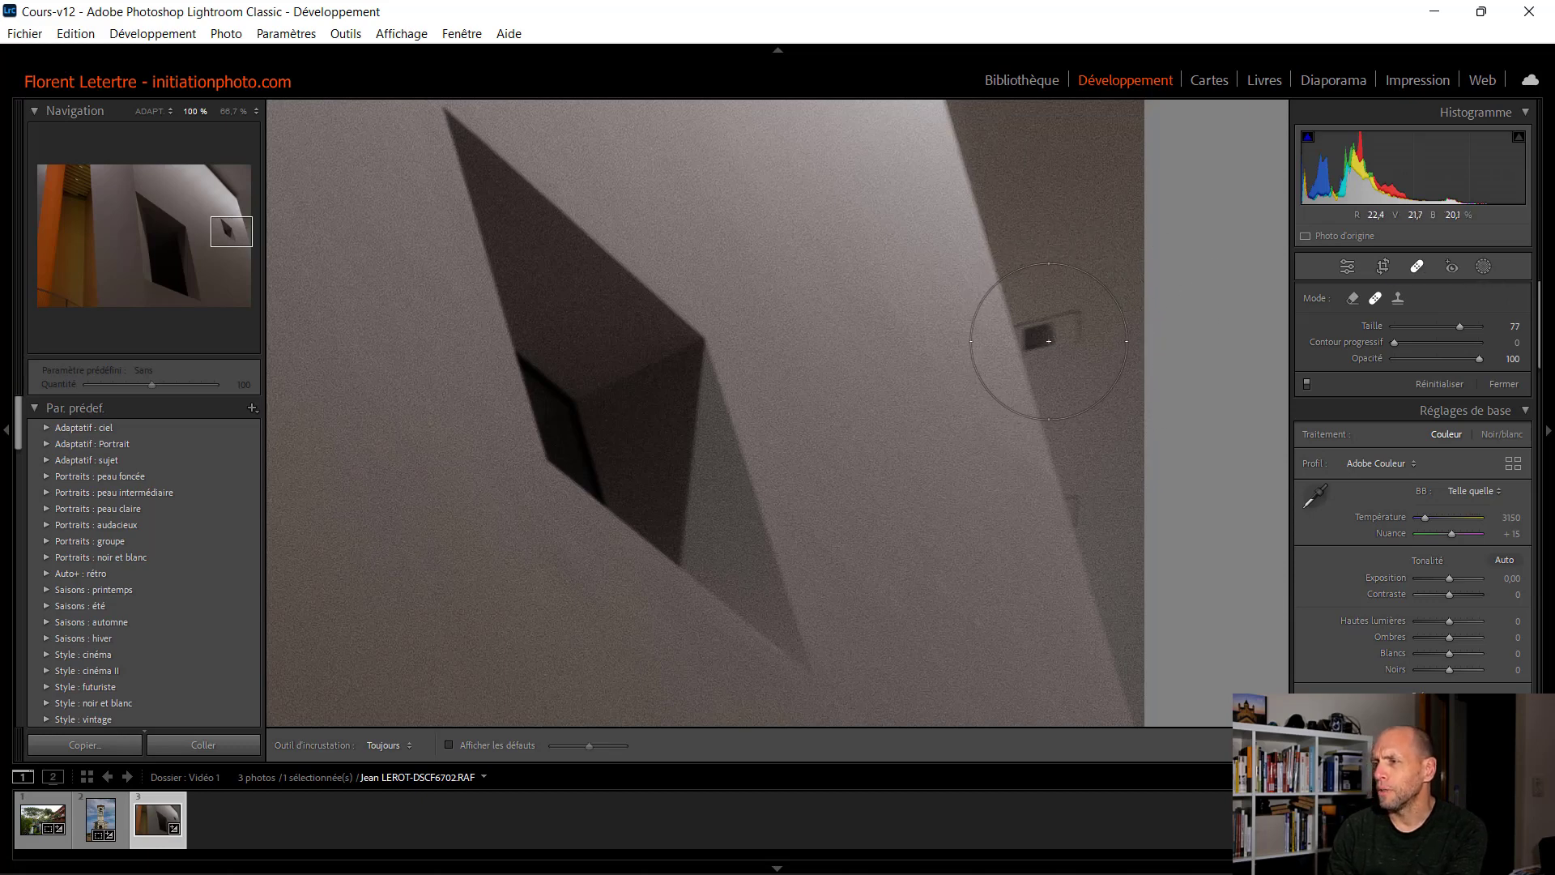
scroll(1050, 347, down, 10)
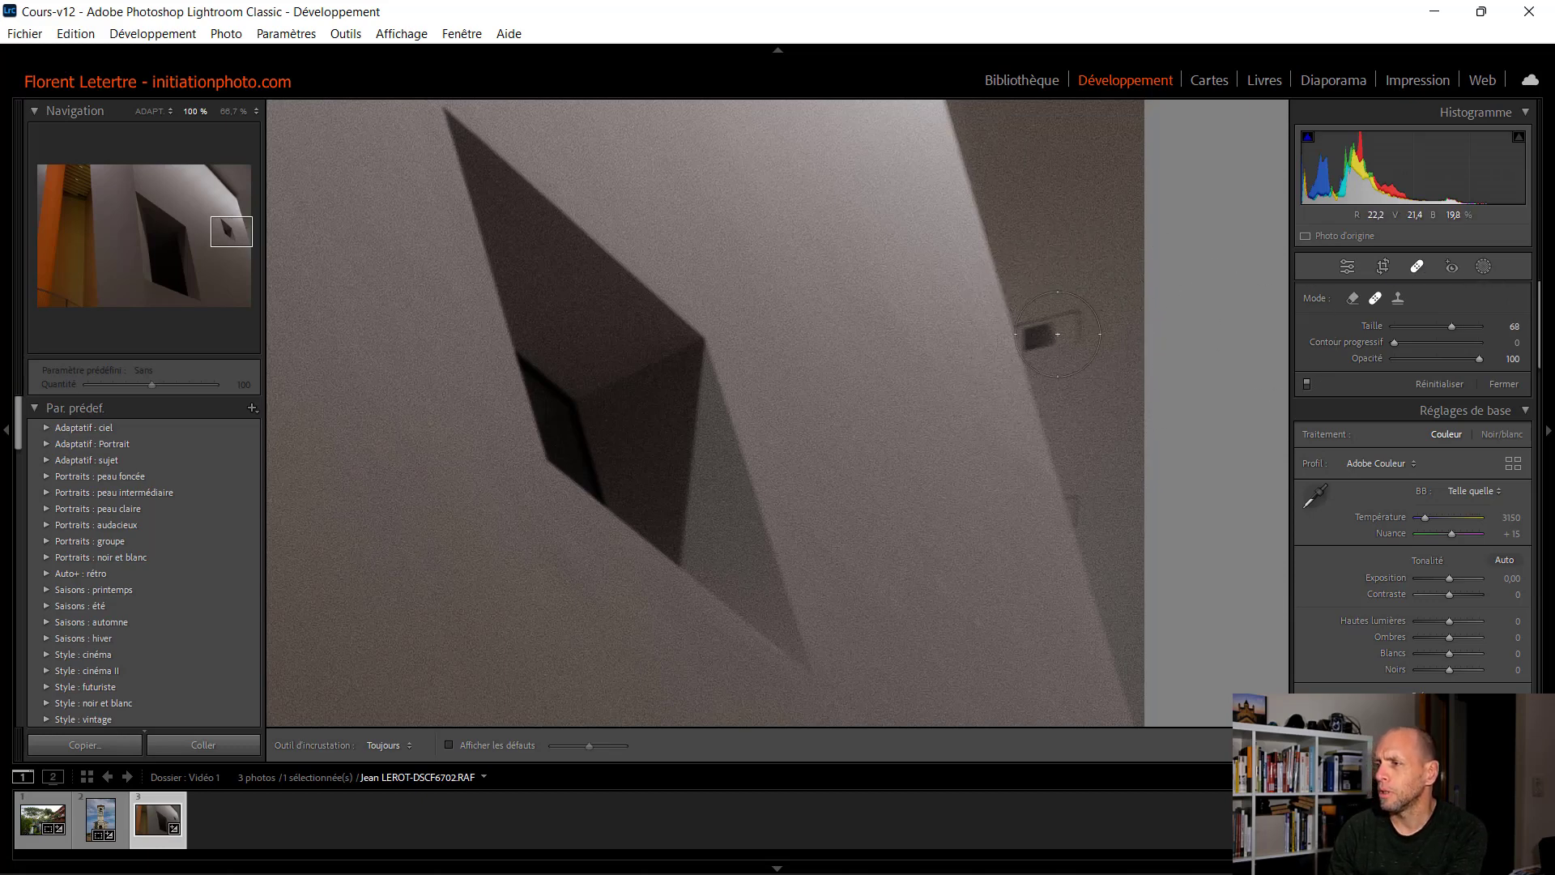
scroll(1068, 329, down, 2)
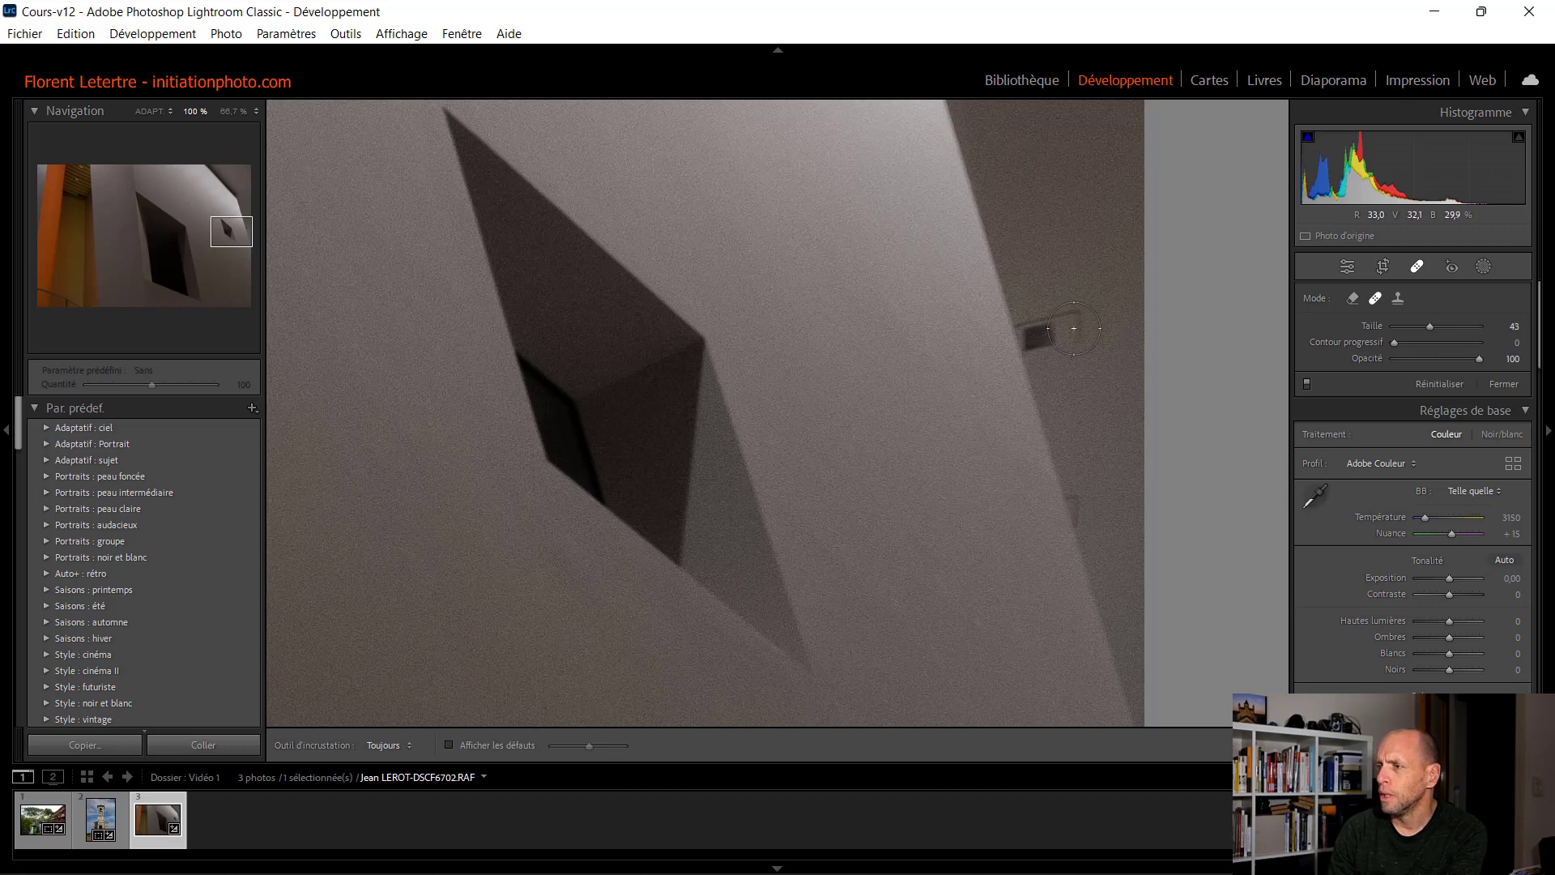
drag(1075, 328, 1020, 337)
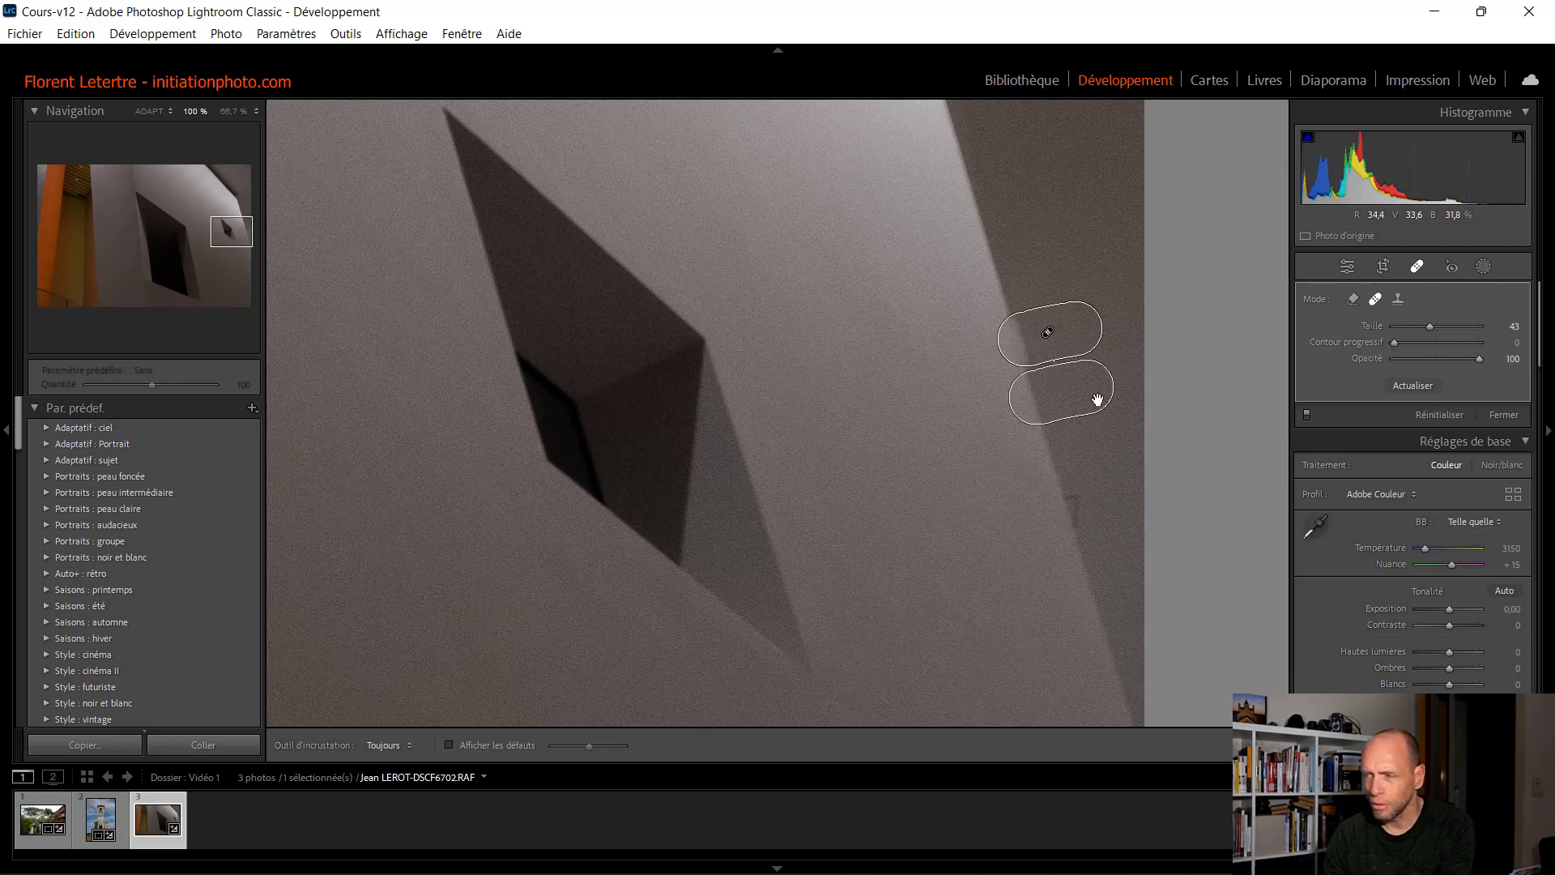
drag(1099, 397, 1103, 394)
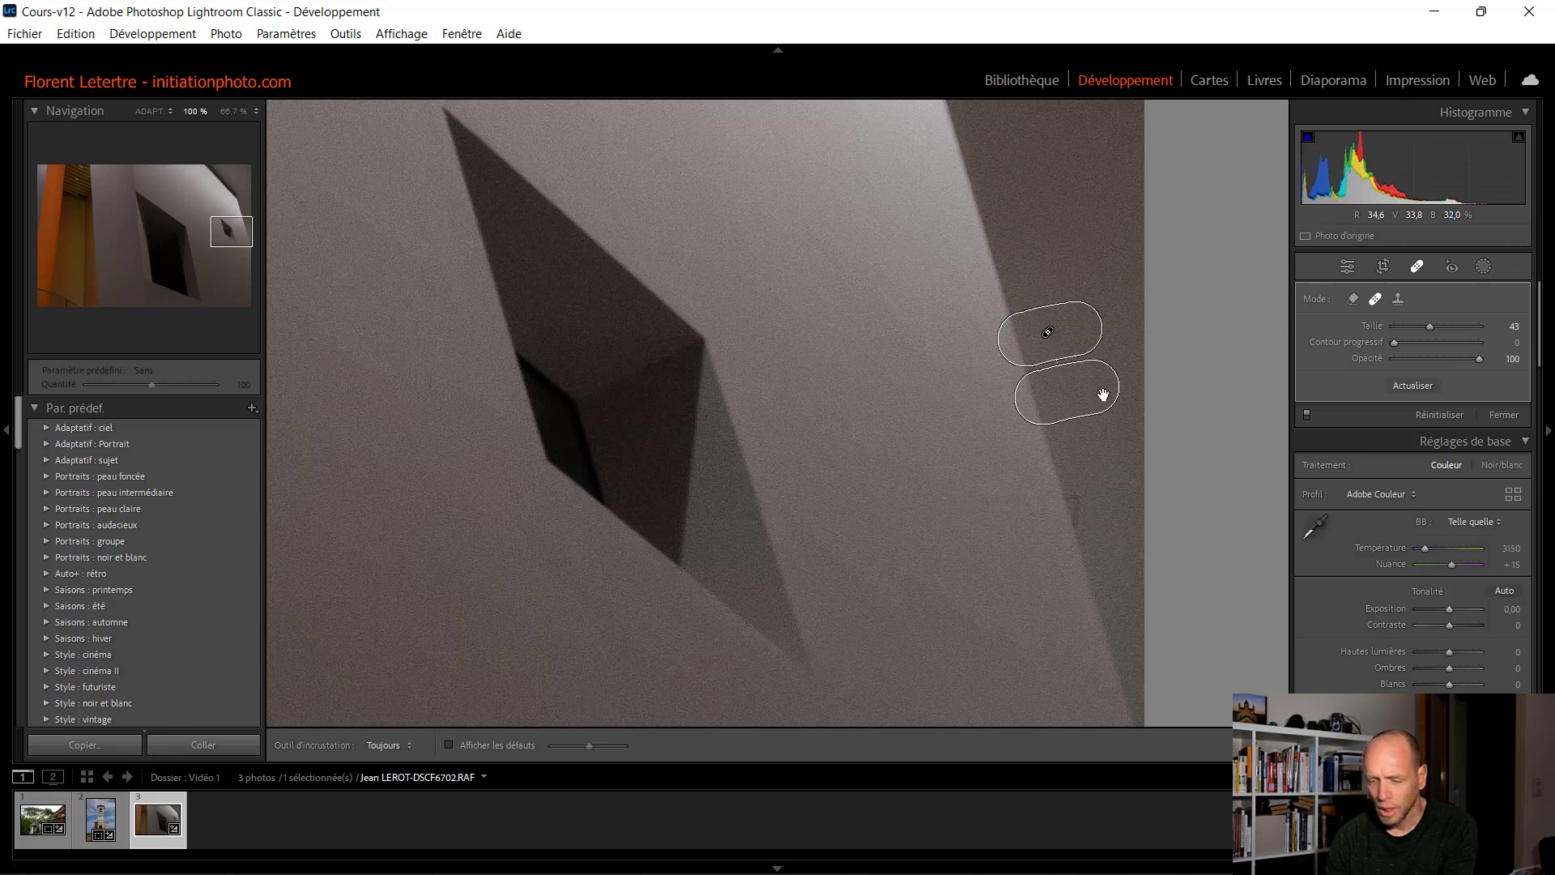
key(q)
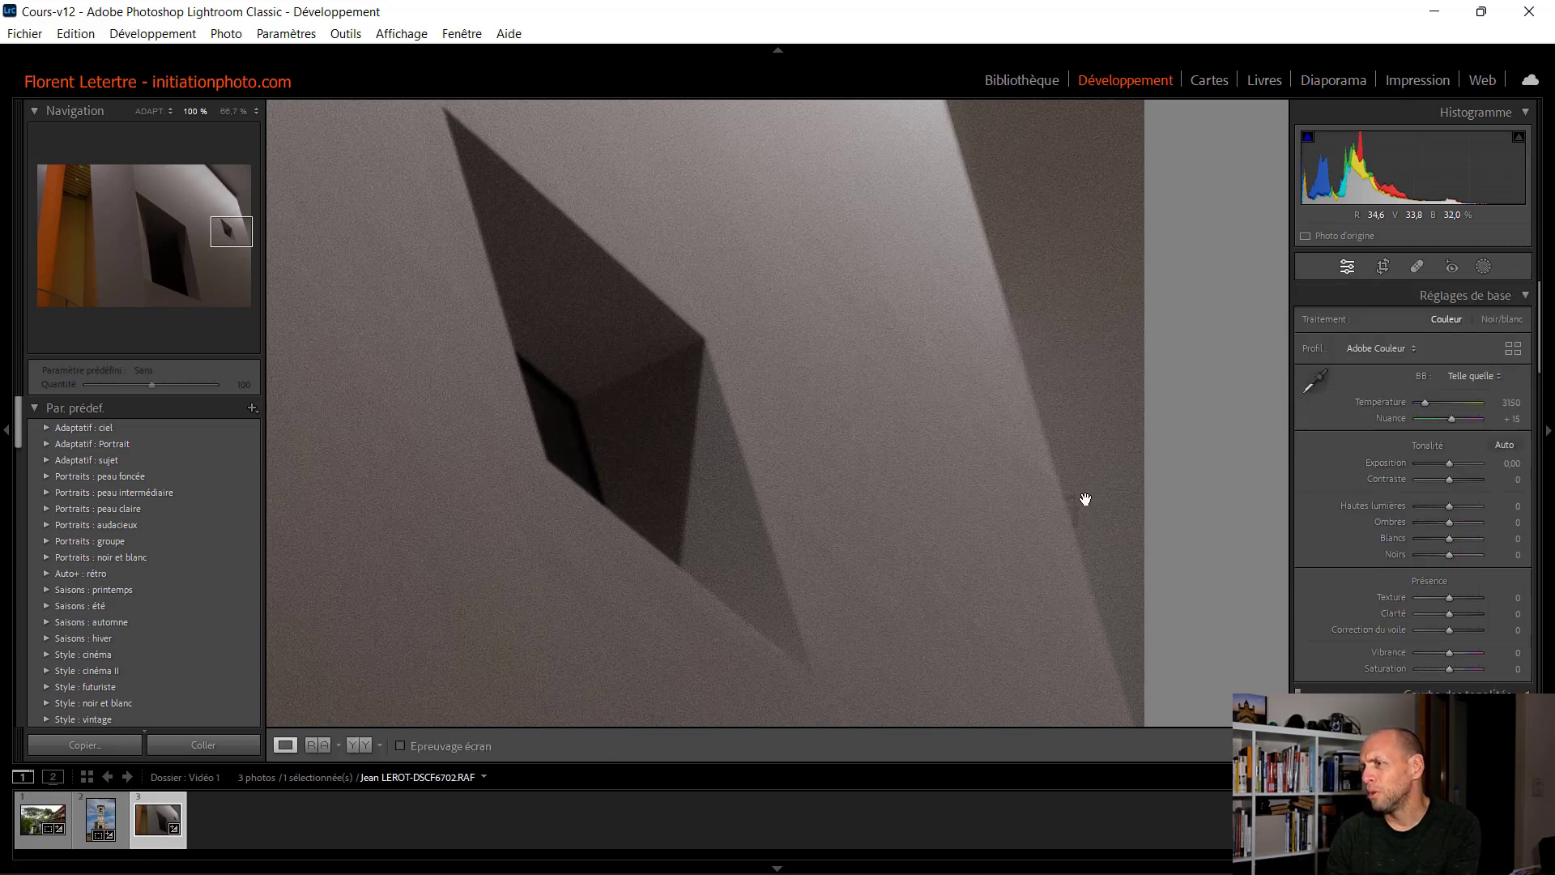
Step: Remove the small mark below the healed fixture area with the Correcteur at Taille 38, and return to the full photo
click(1417, 266)
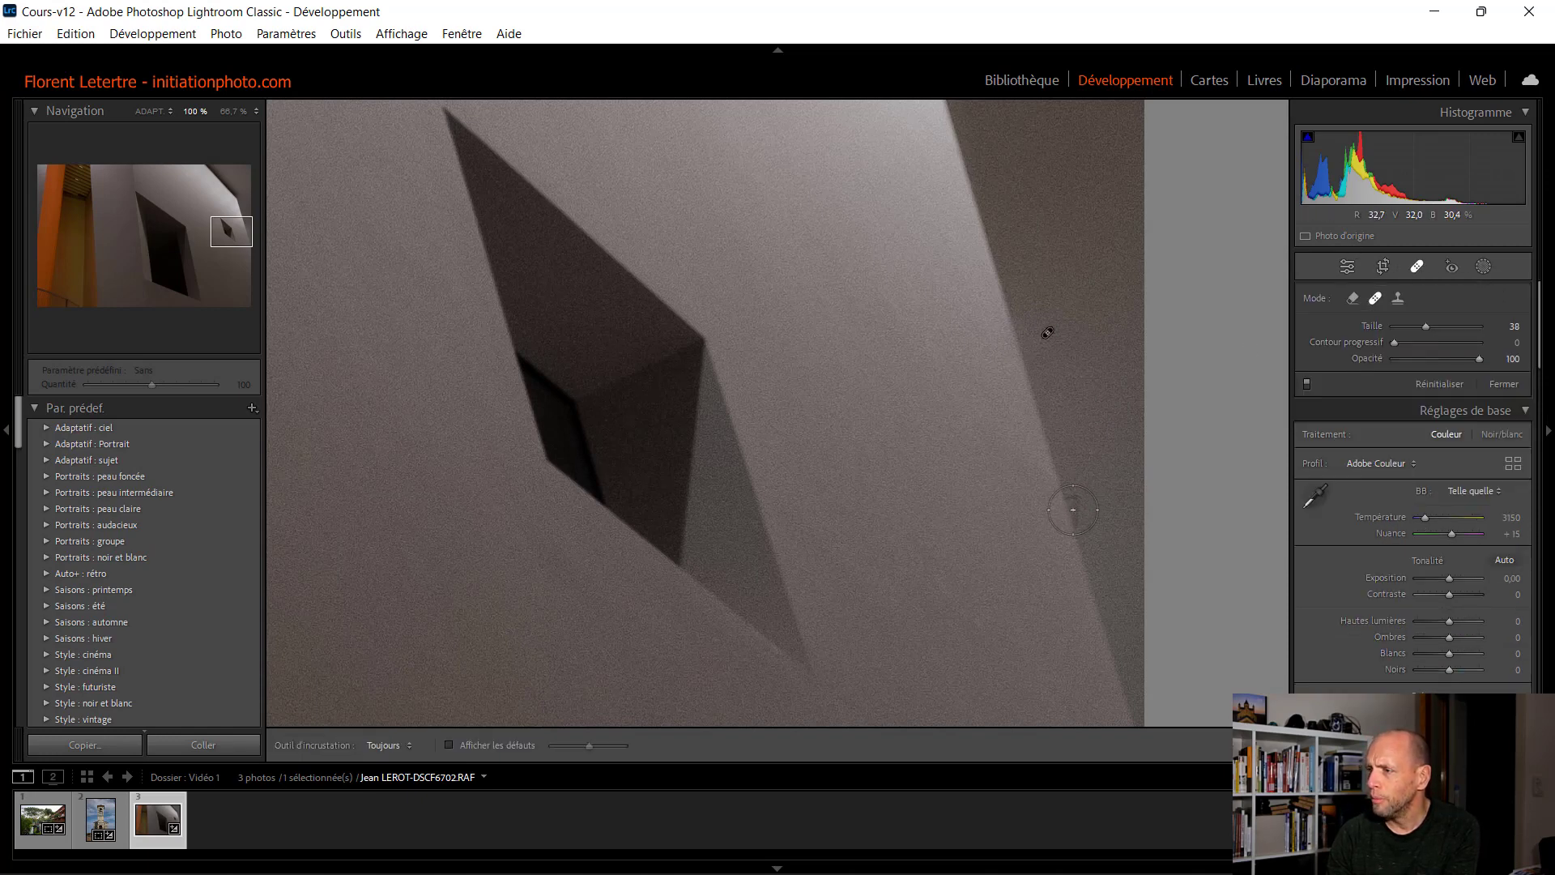
click(1074, 509)
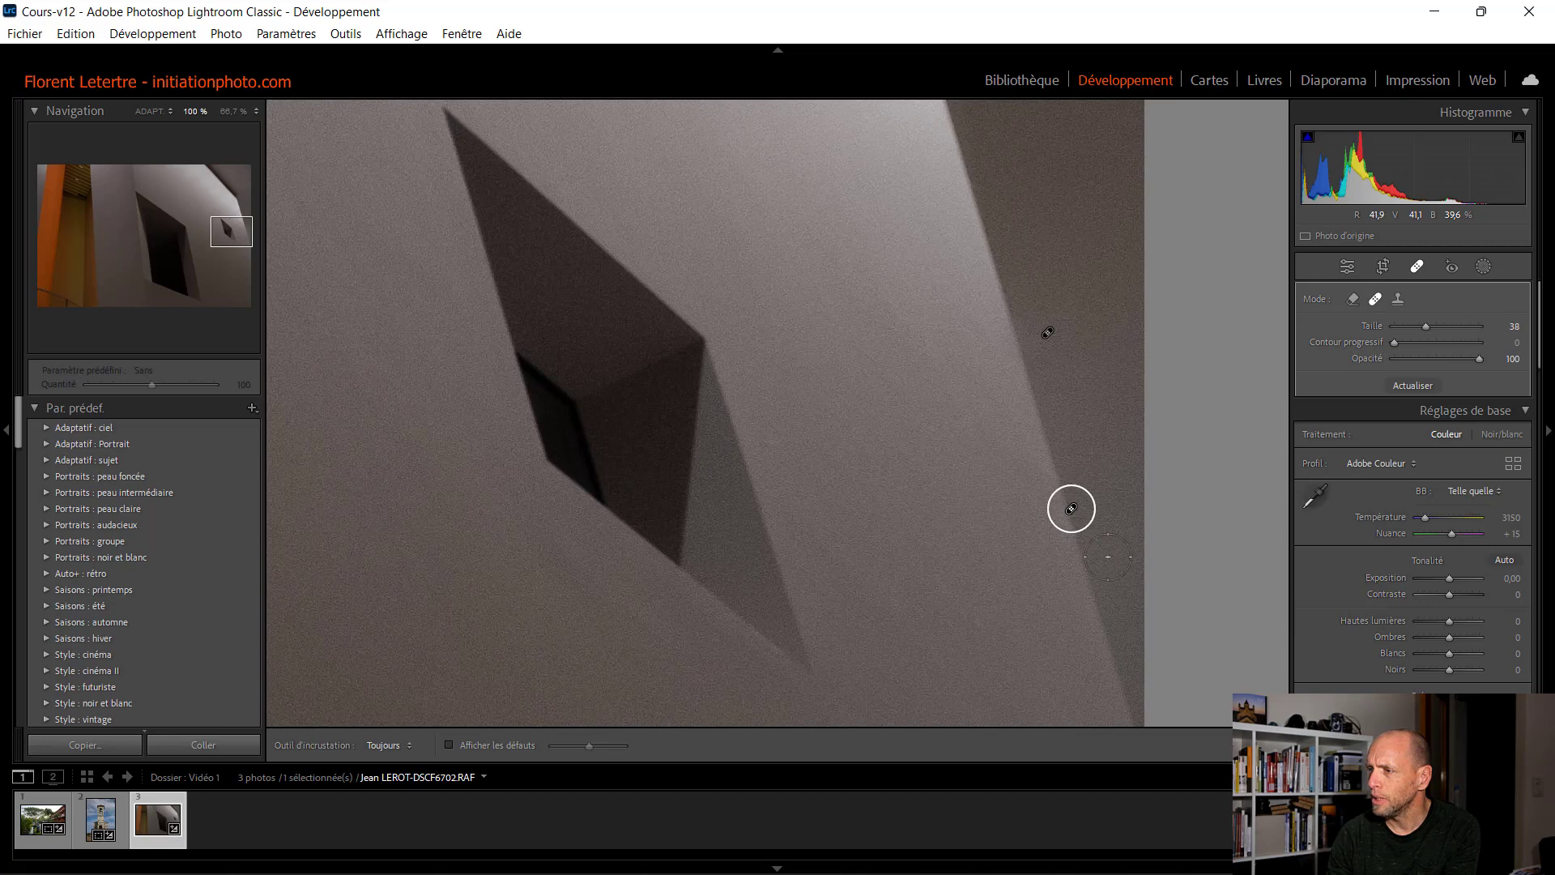
key(slash)
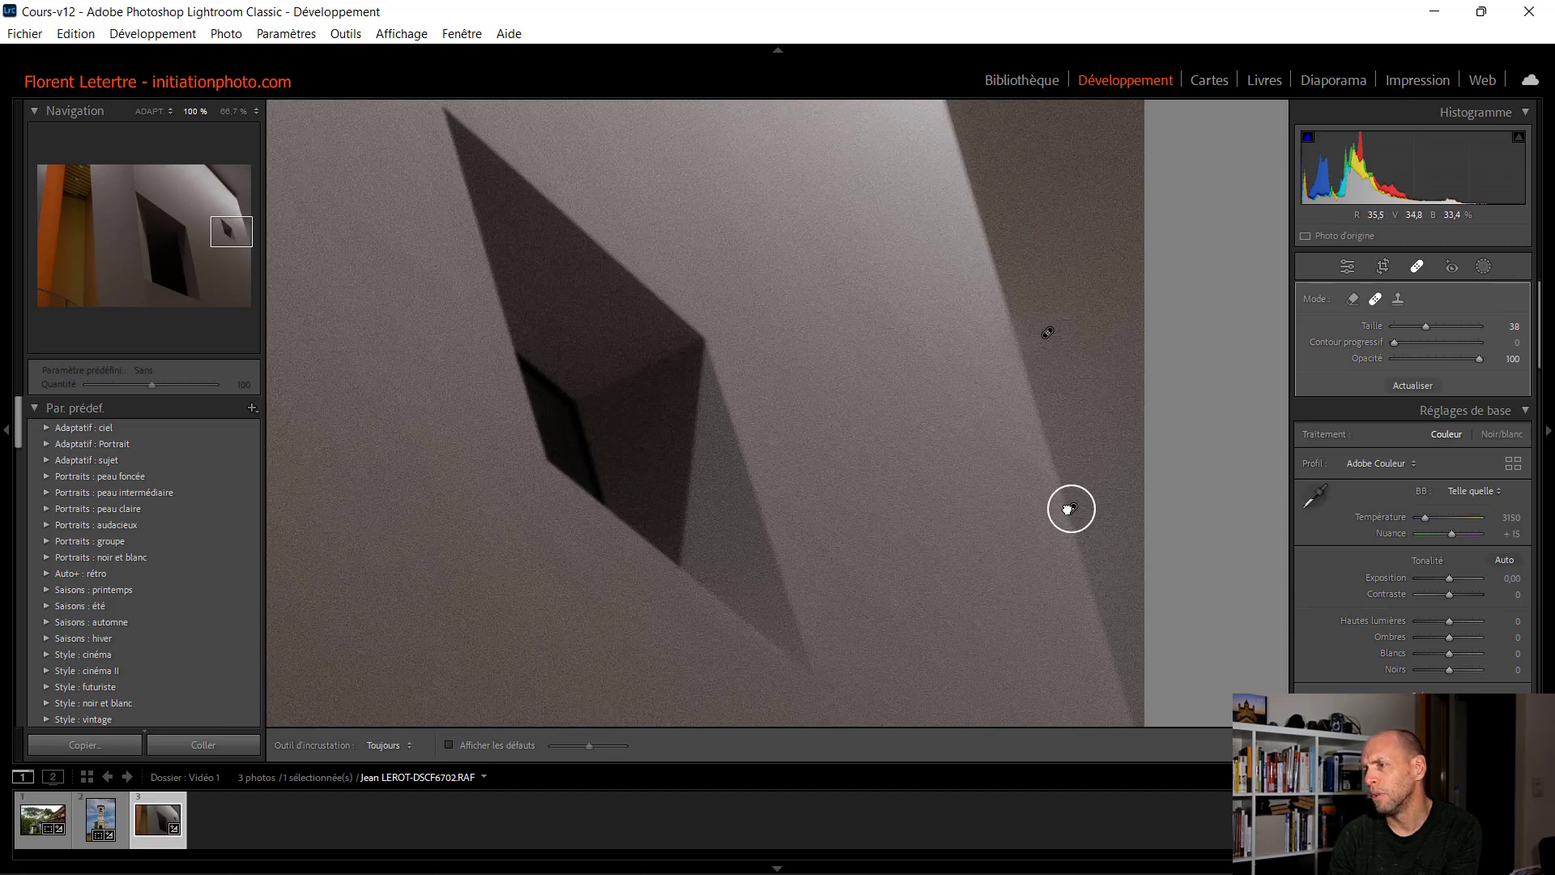
key(q)
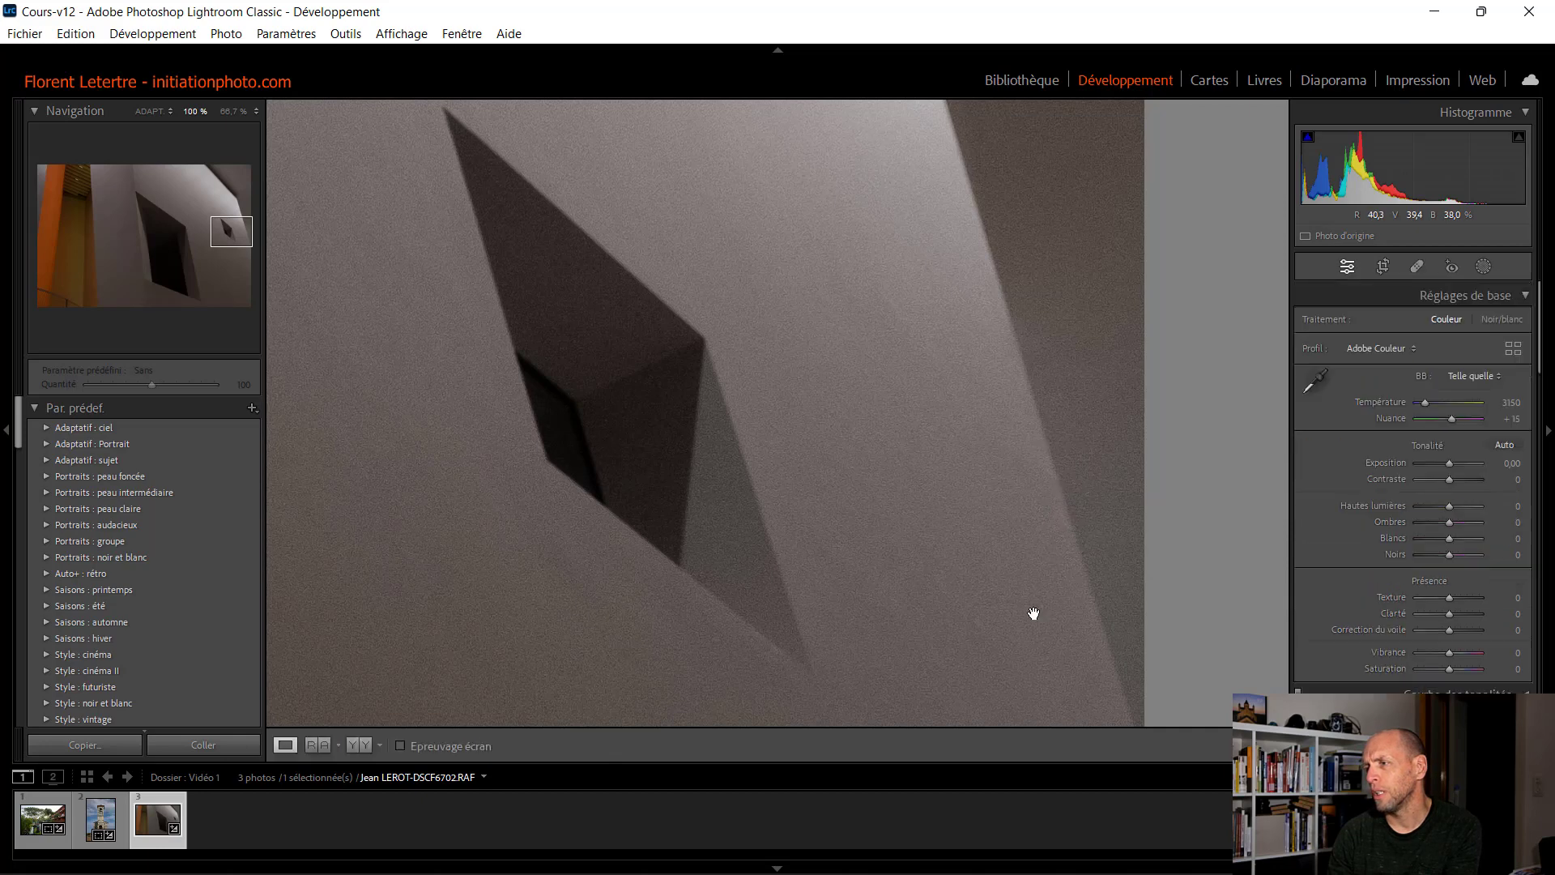
click(864, 541)
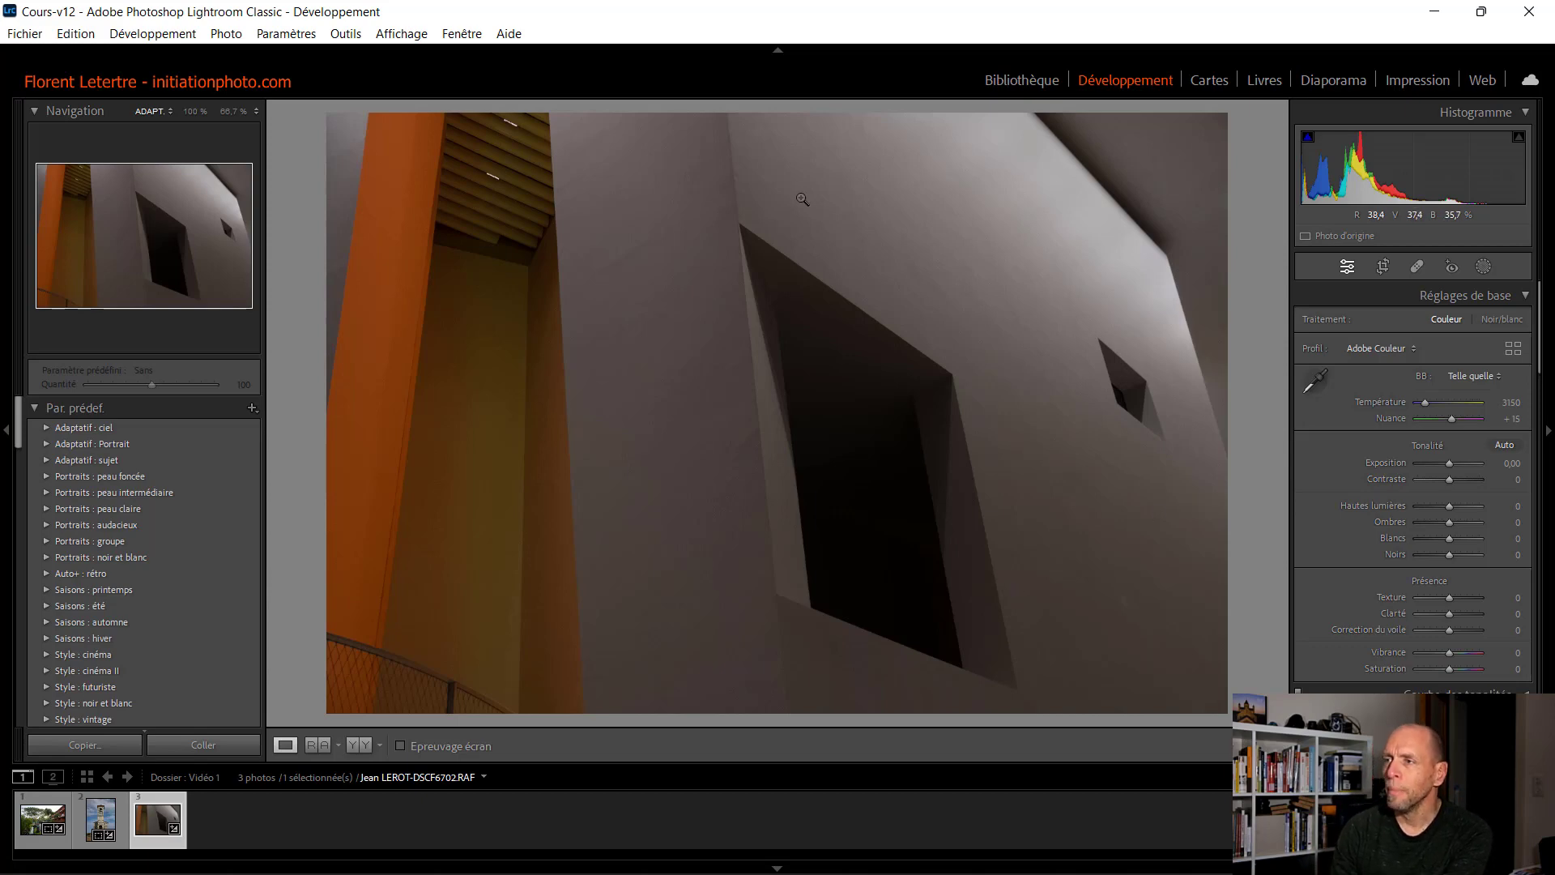
Step: Remove the mark on the upper part of the grey pillar with a Correcteur stroke at Taille 76
click(1415, 263)
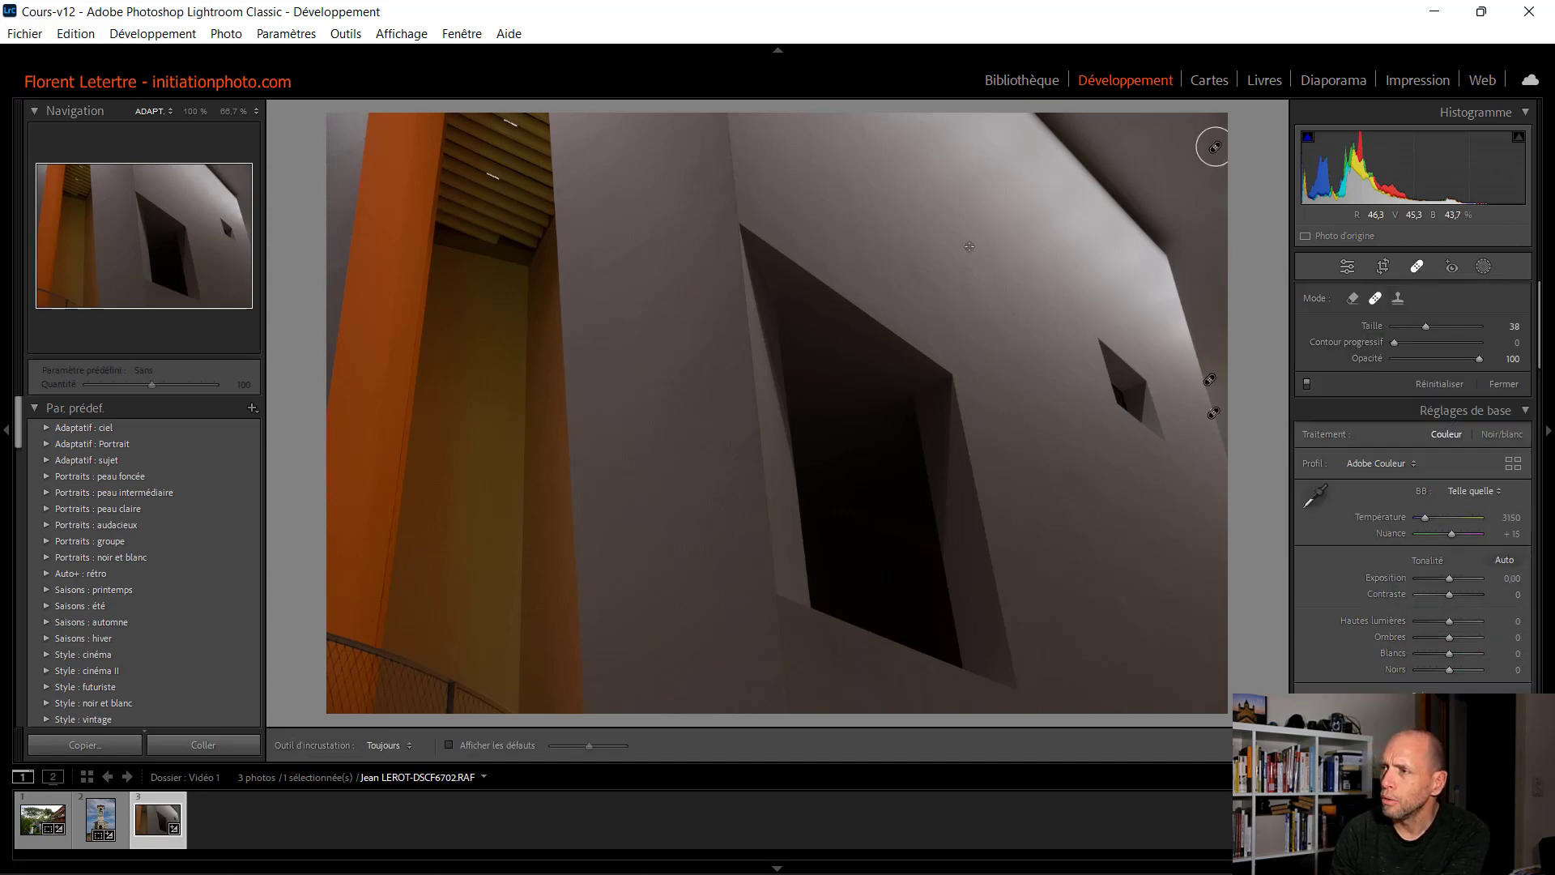
scroll(645, 251, up, 5)
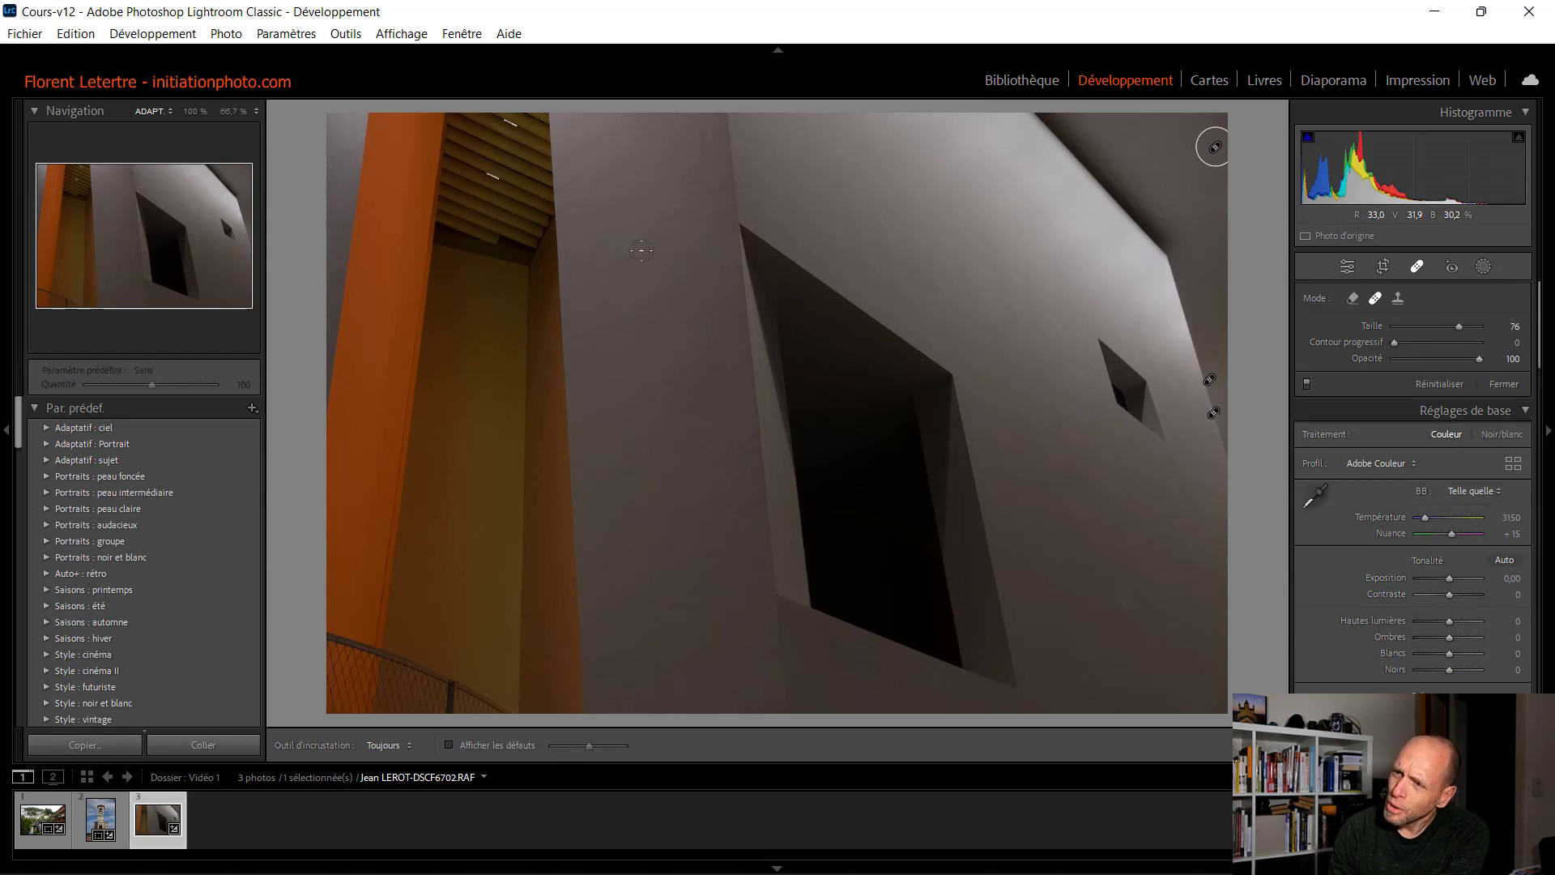
drag(648, 245, 599, 272)
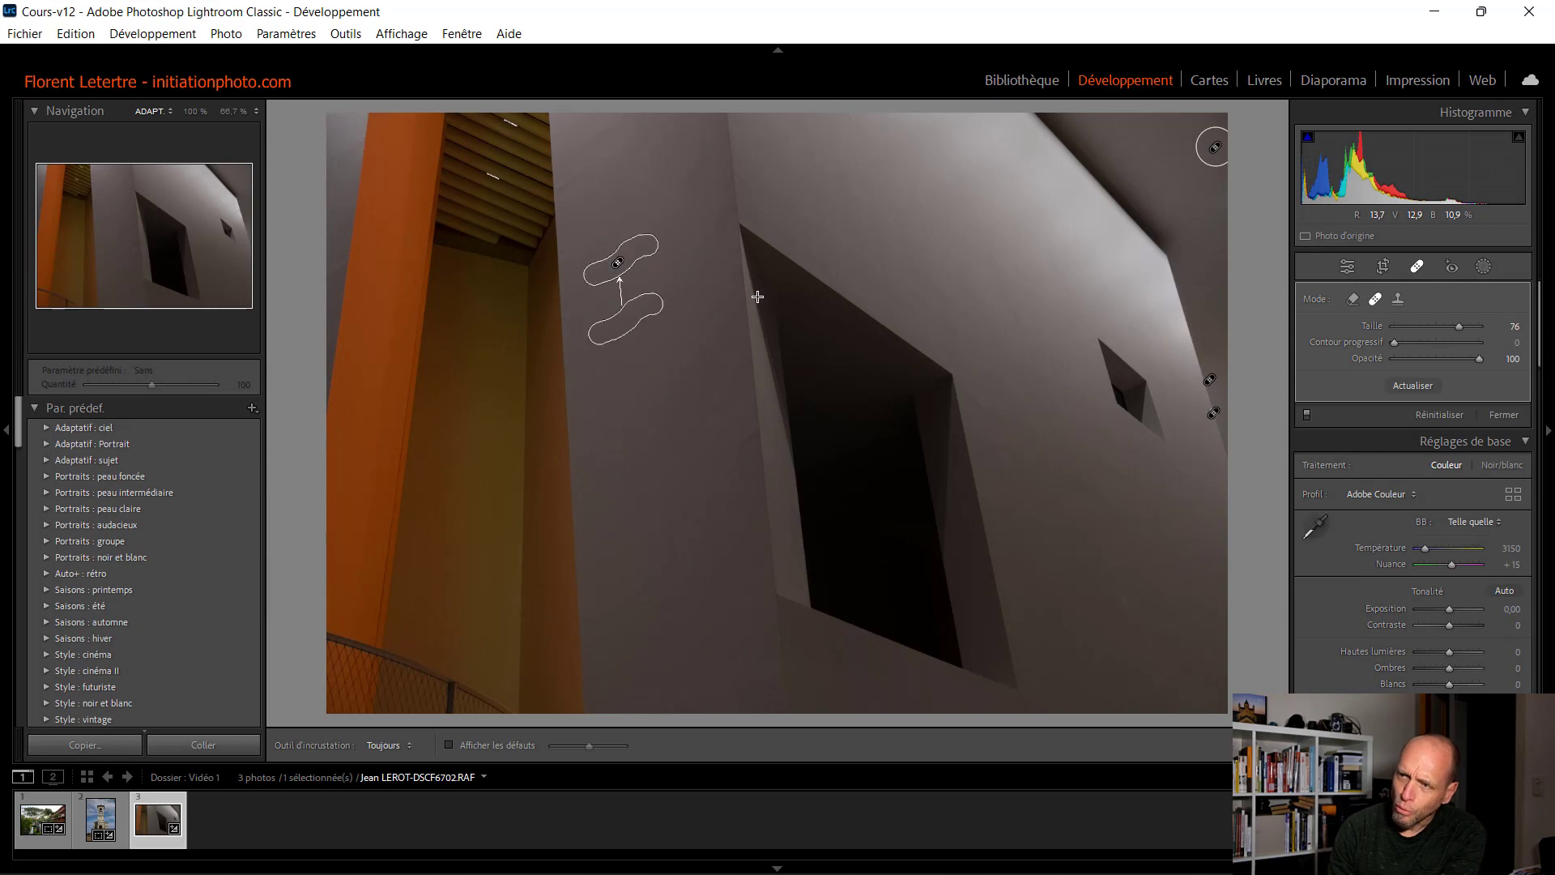
key(q)
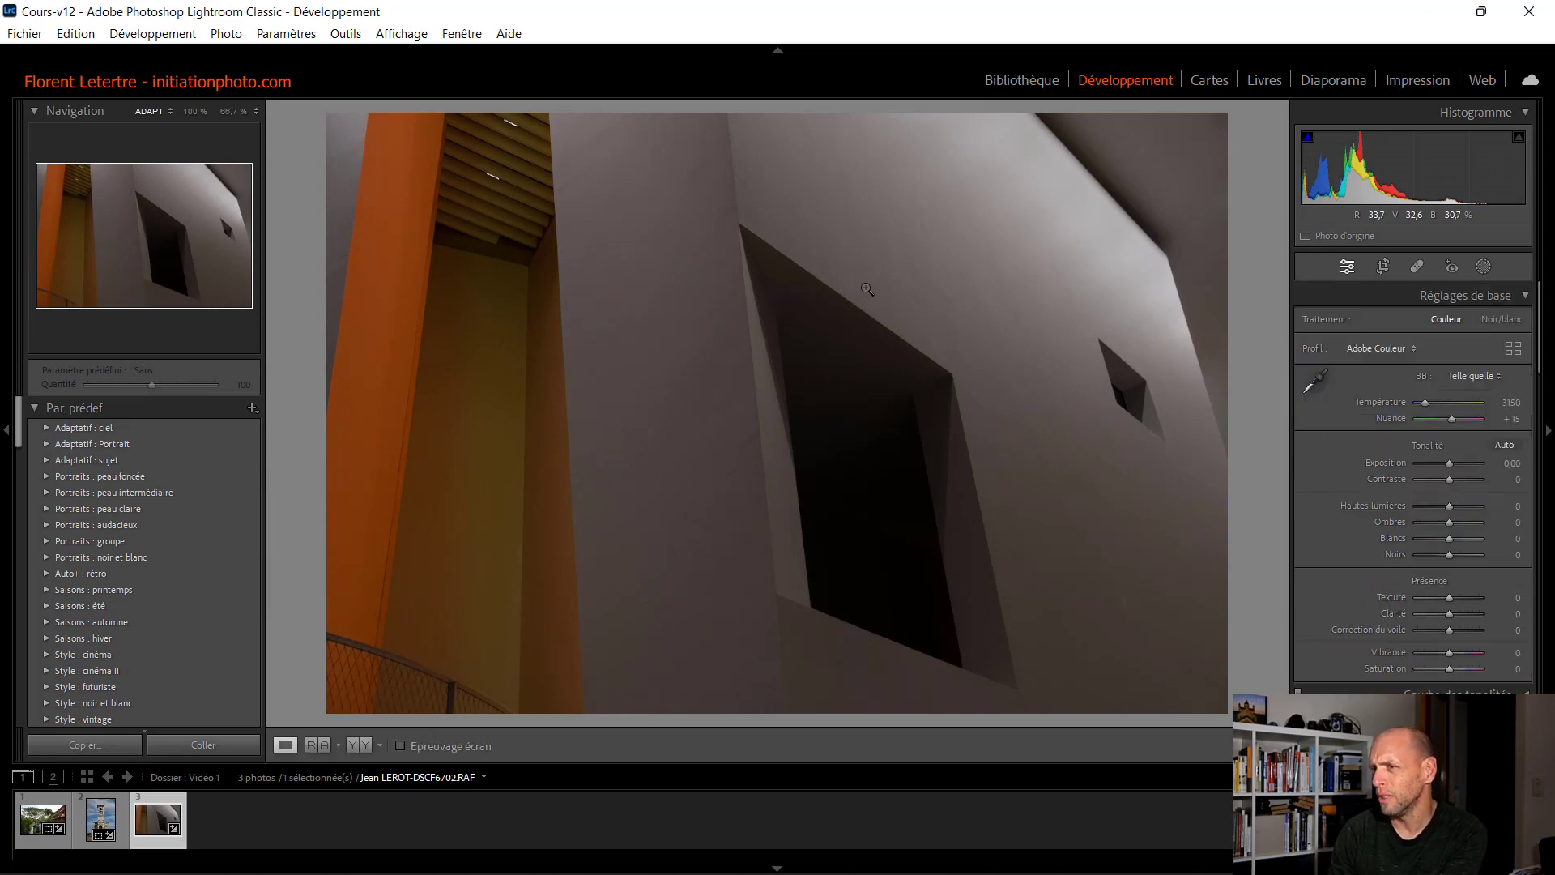
Step: Set the interior photo's Contraste to +20
click(1511, 483)
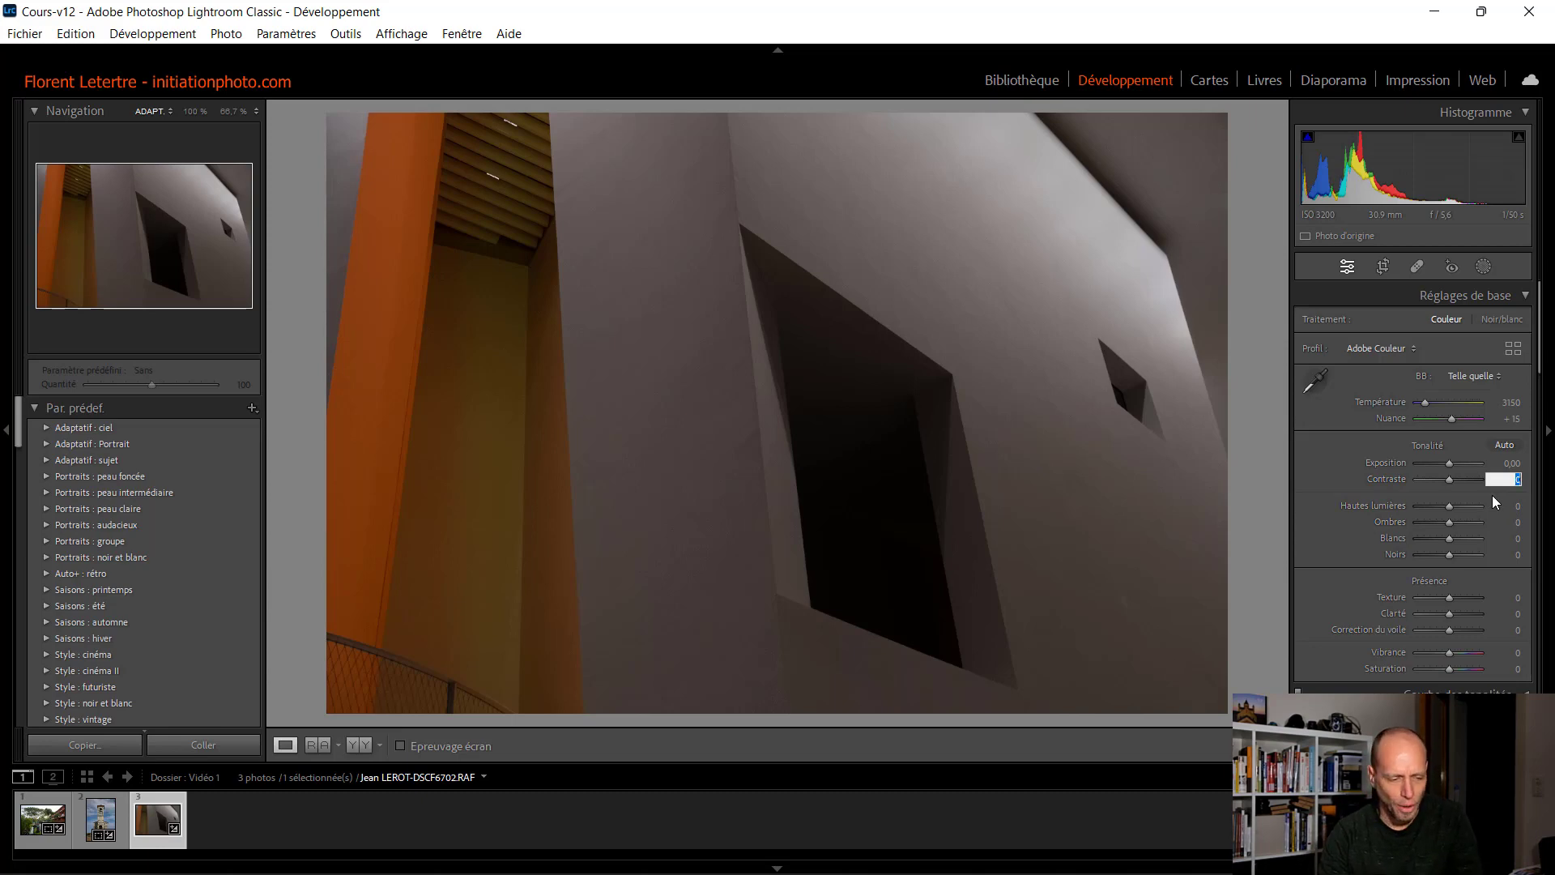
text(20)
key(Return)
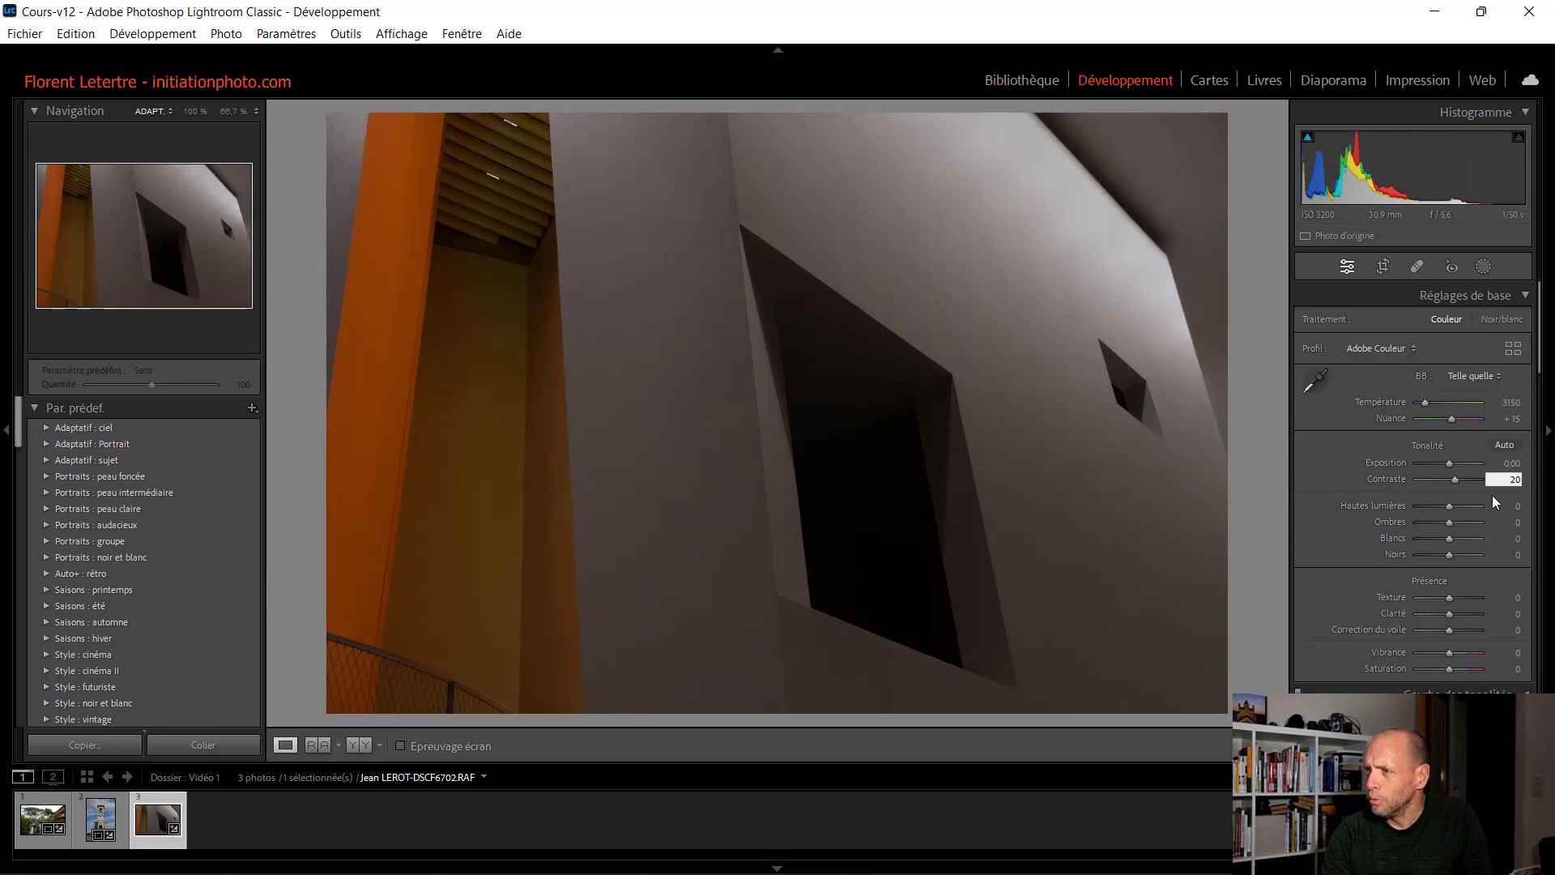
Step: Try a Hautes lumières value of -50 on the interior photo and return it to 0
key(Tab)
text(-50)
key(Return)
text(0)
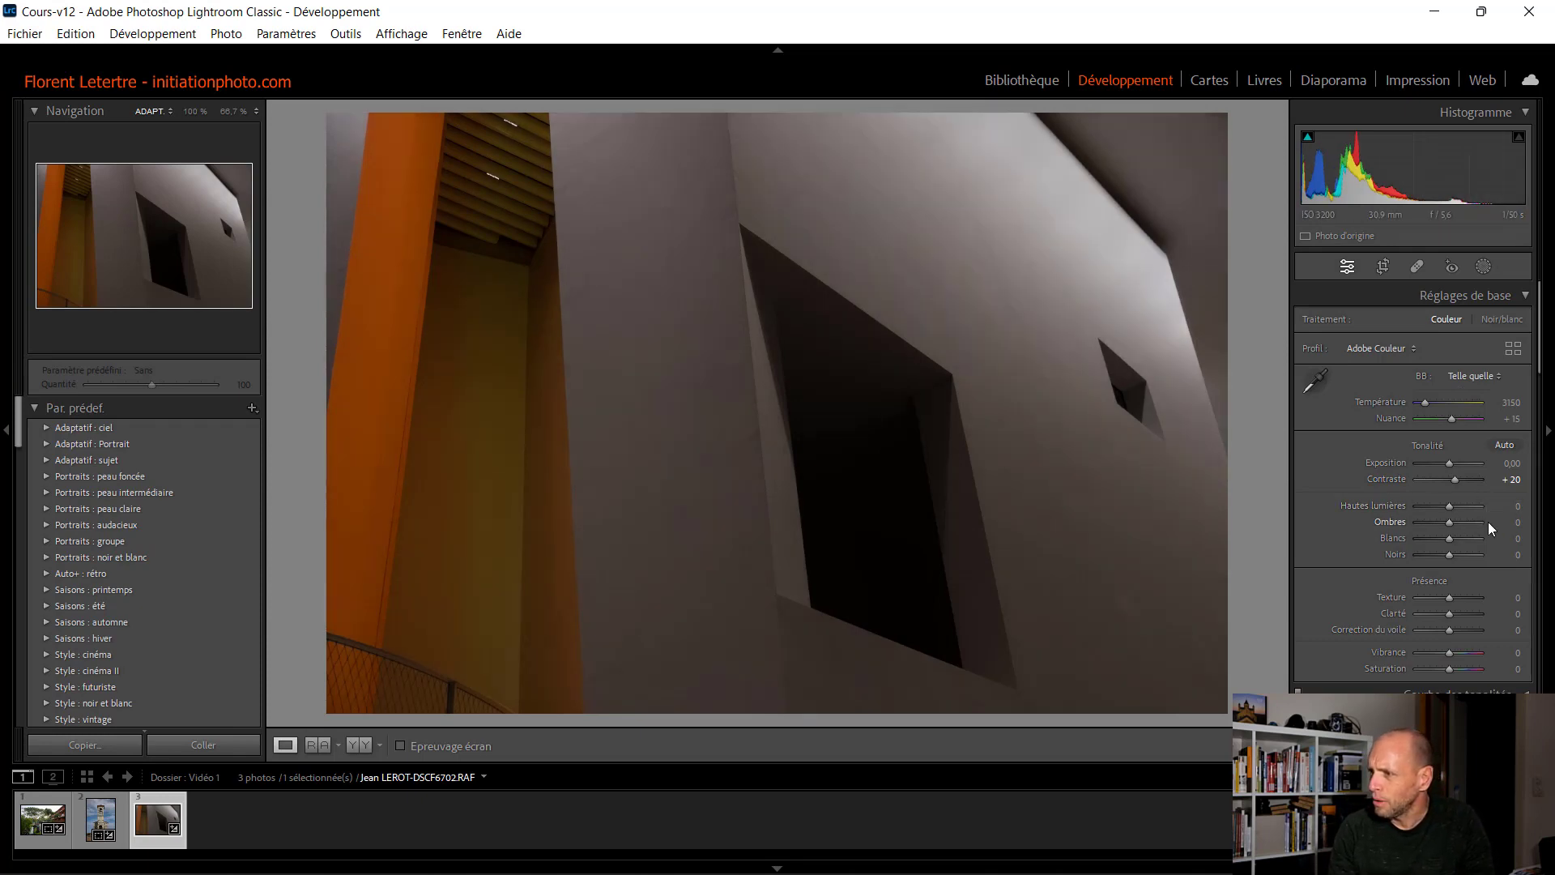
Step: Set the interior photo's Blancs to +20 and Noirs to -15
click(1508, 522)
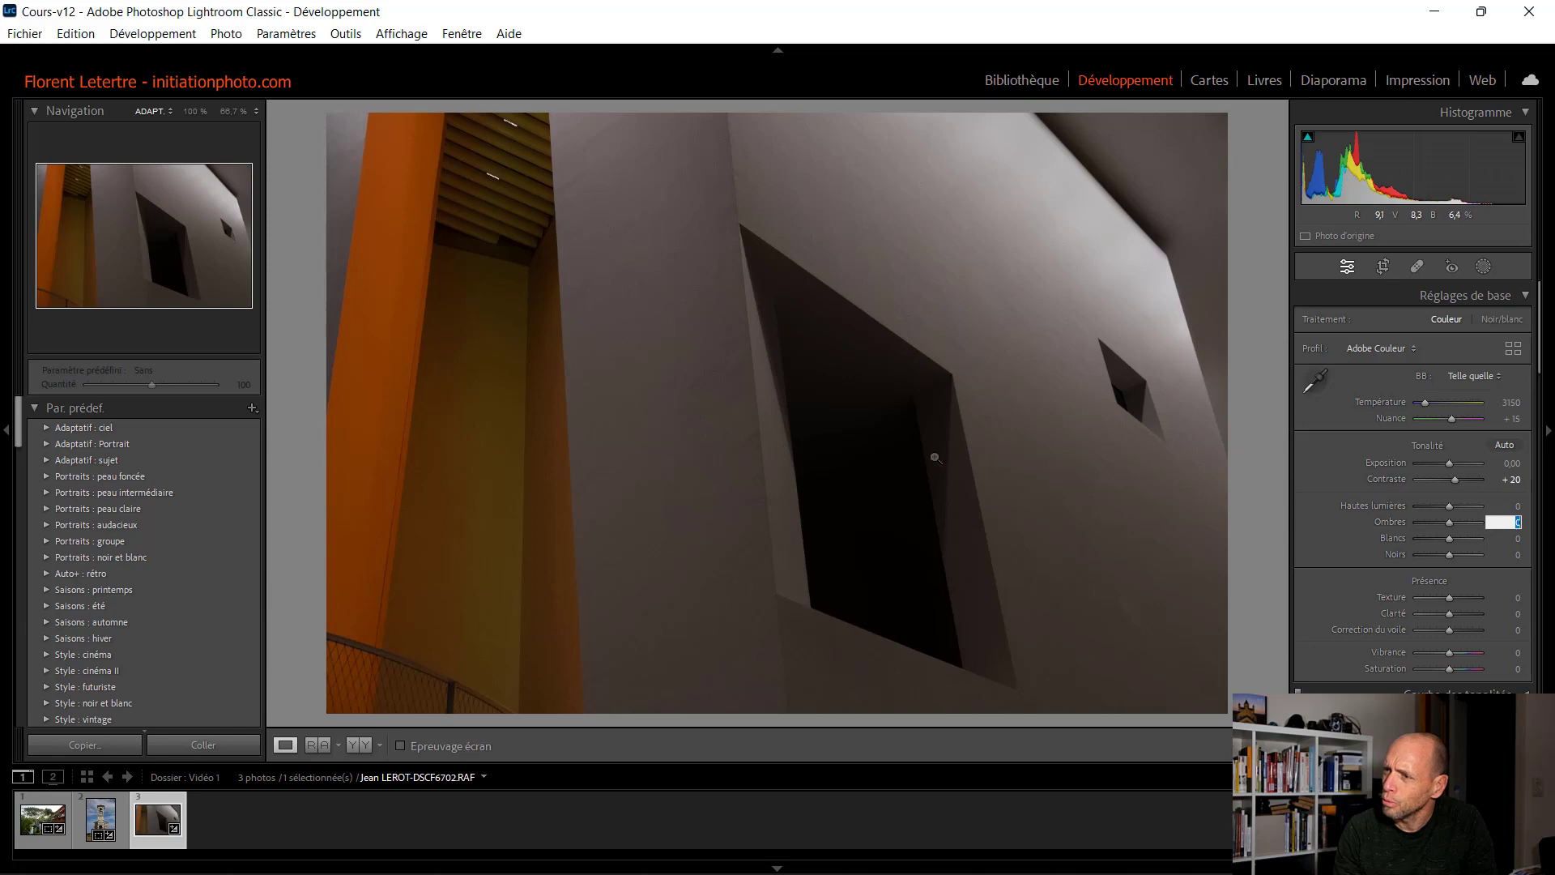
key(Tab)
text(20)
key(Tab)
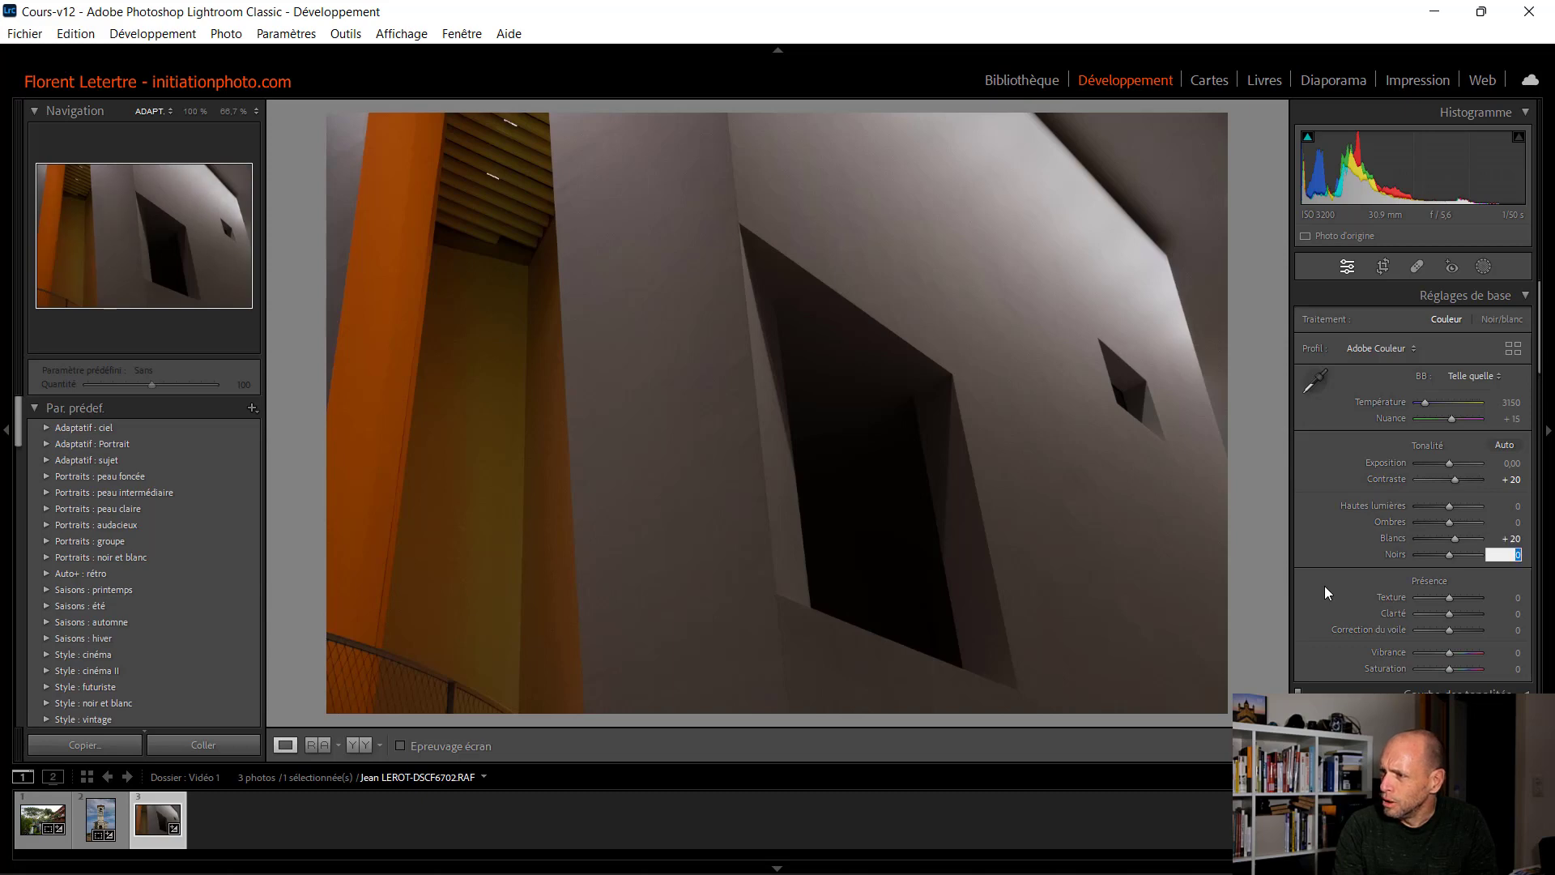
text(-15)
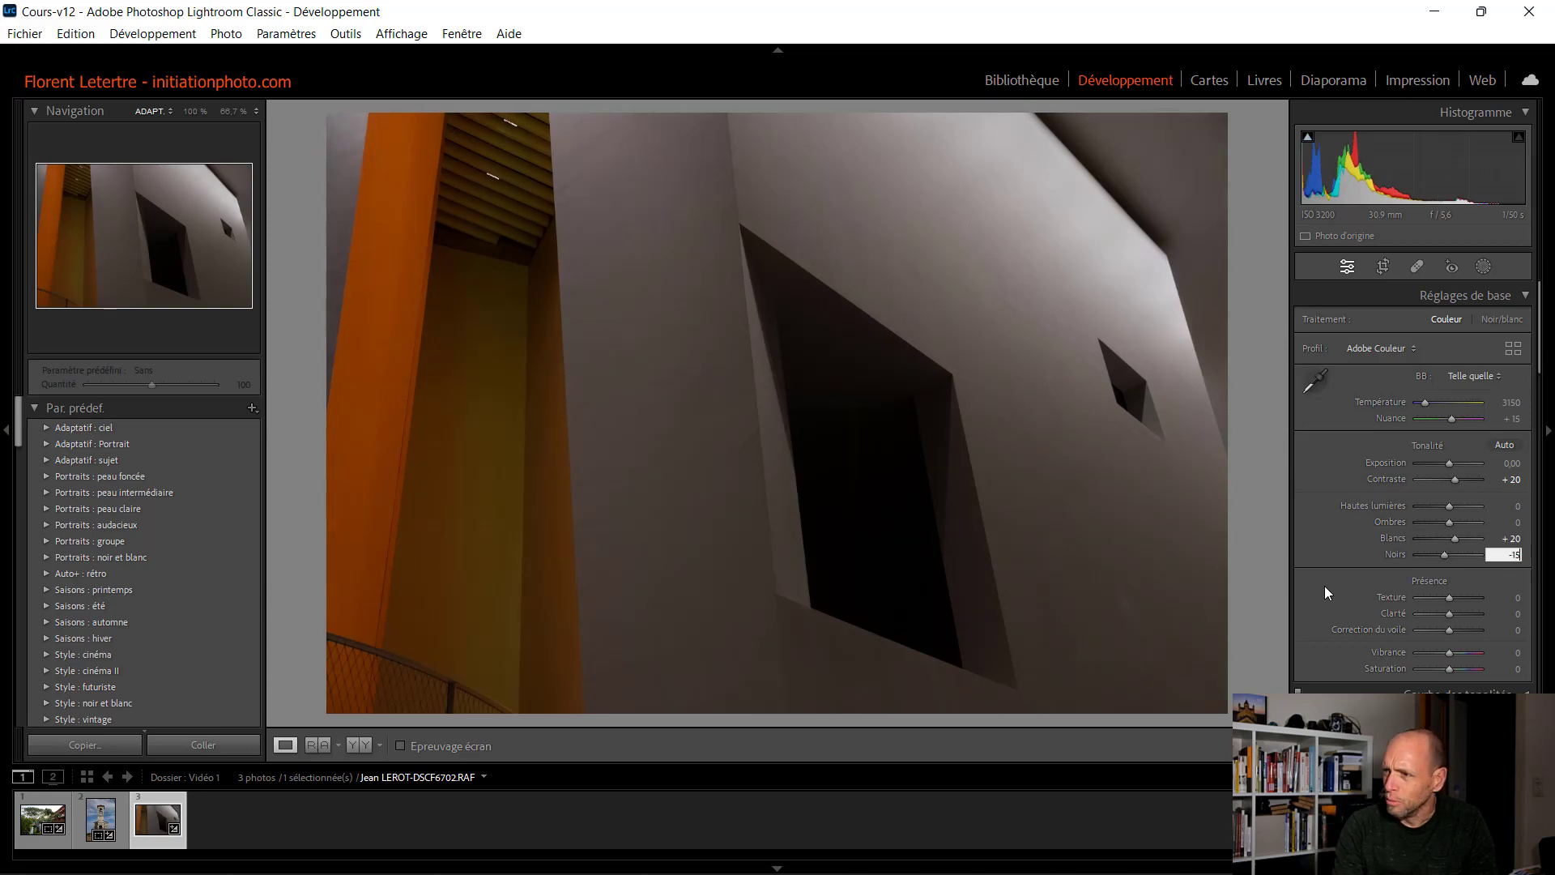
Step: Set the interior photo's Texture to +20 and Clarté to +10
key(Tab)
text(20)
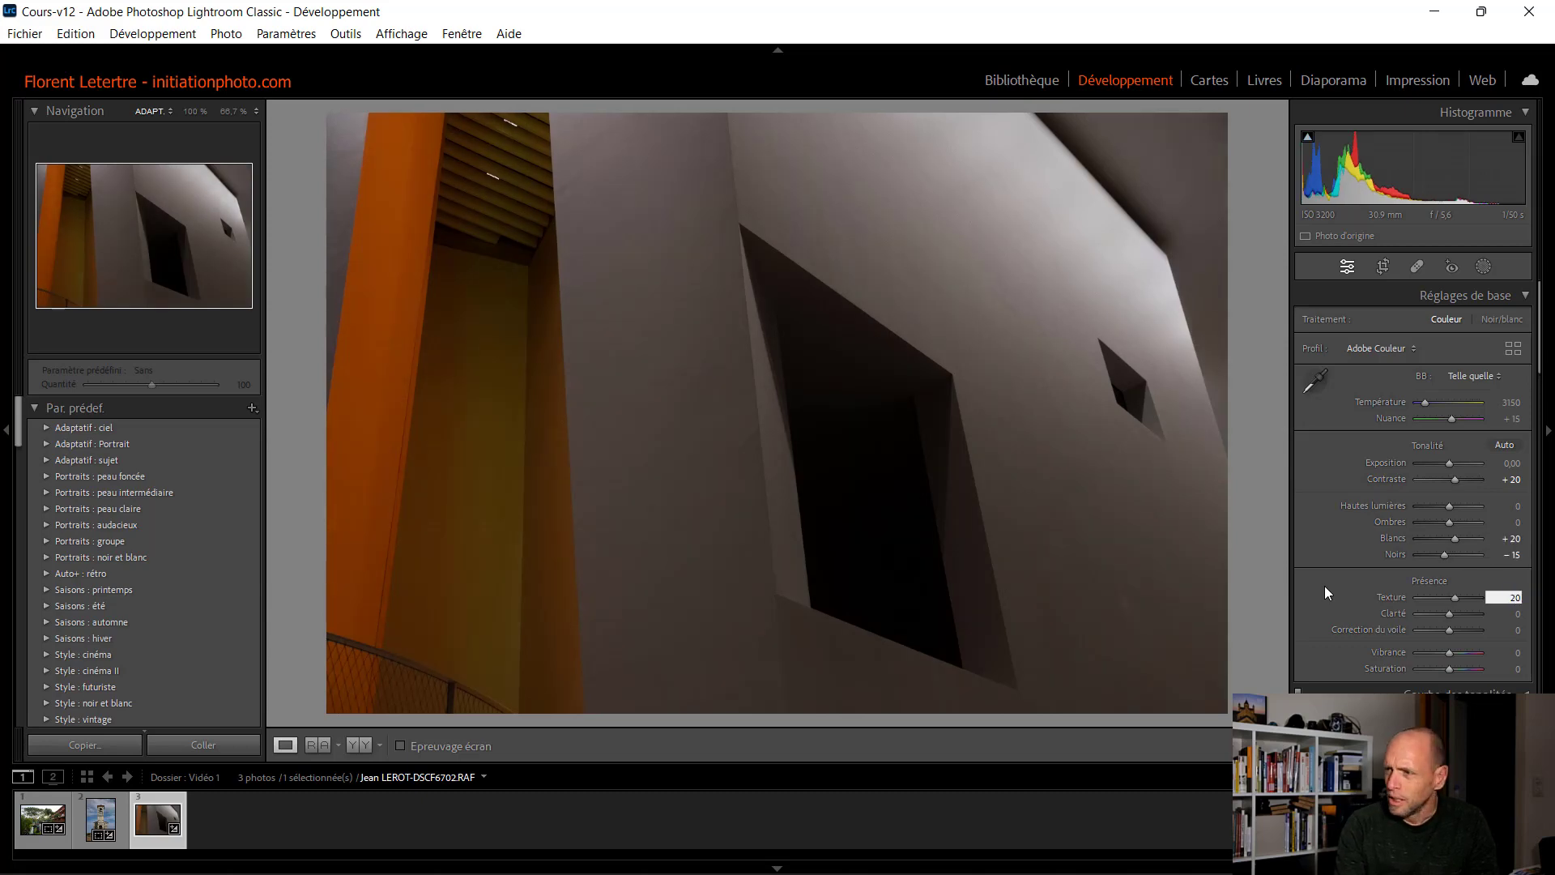
key(Tab)
text(10)
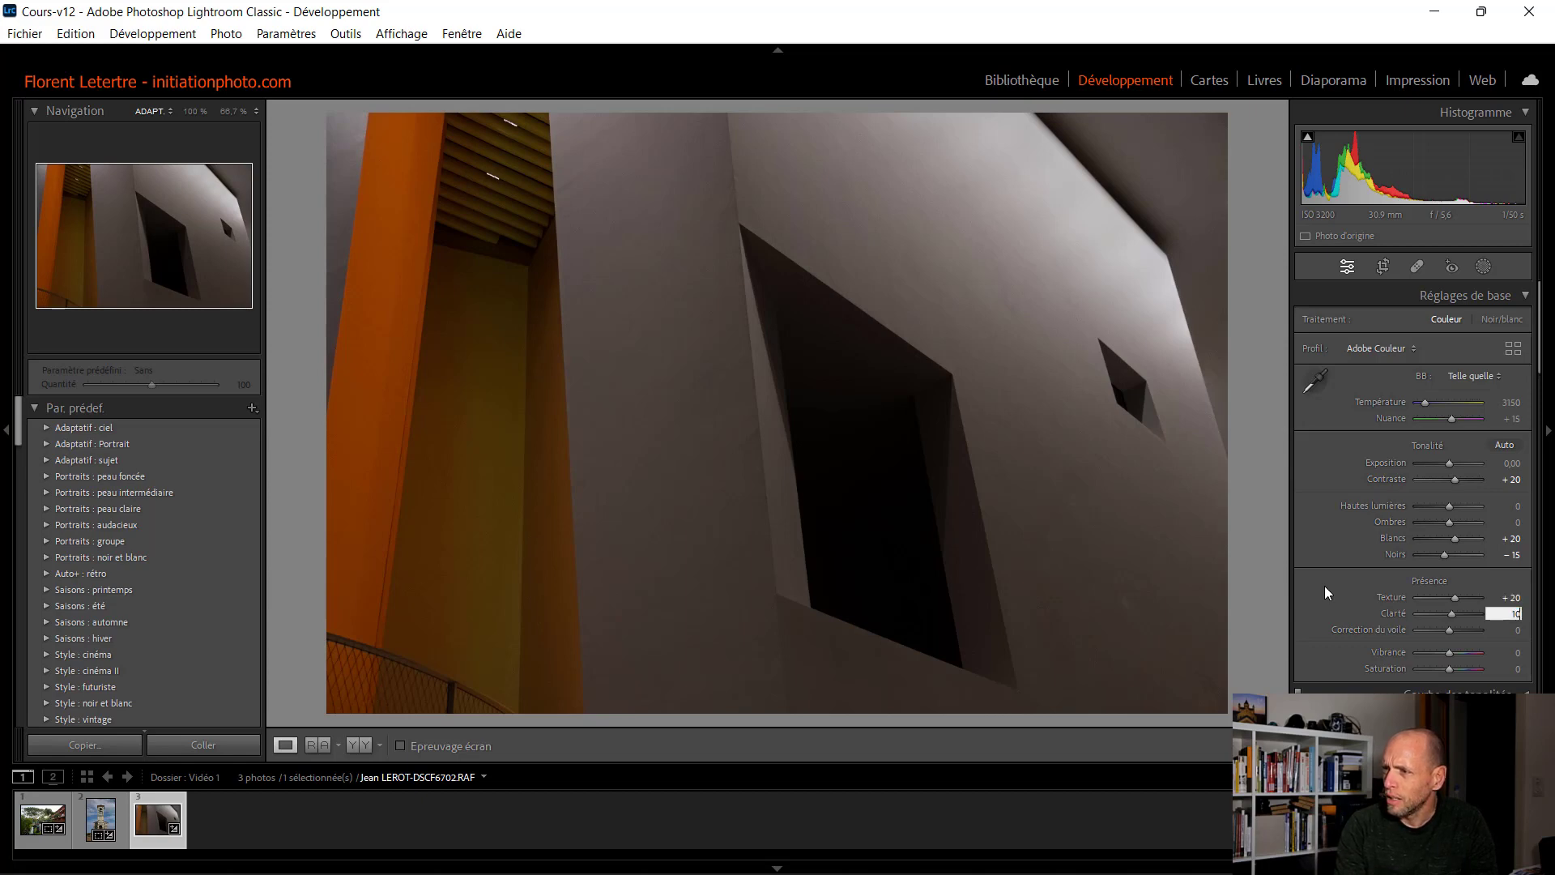
Step: Raise the interior photo's Vibrance to +20
key(Tab)
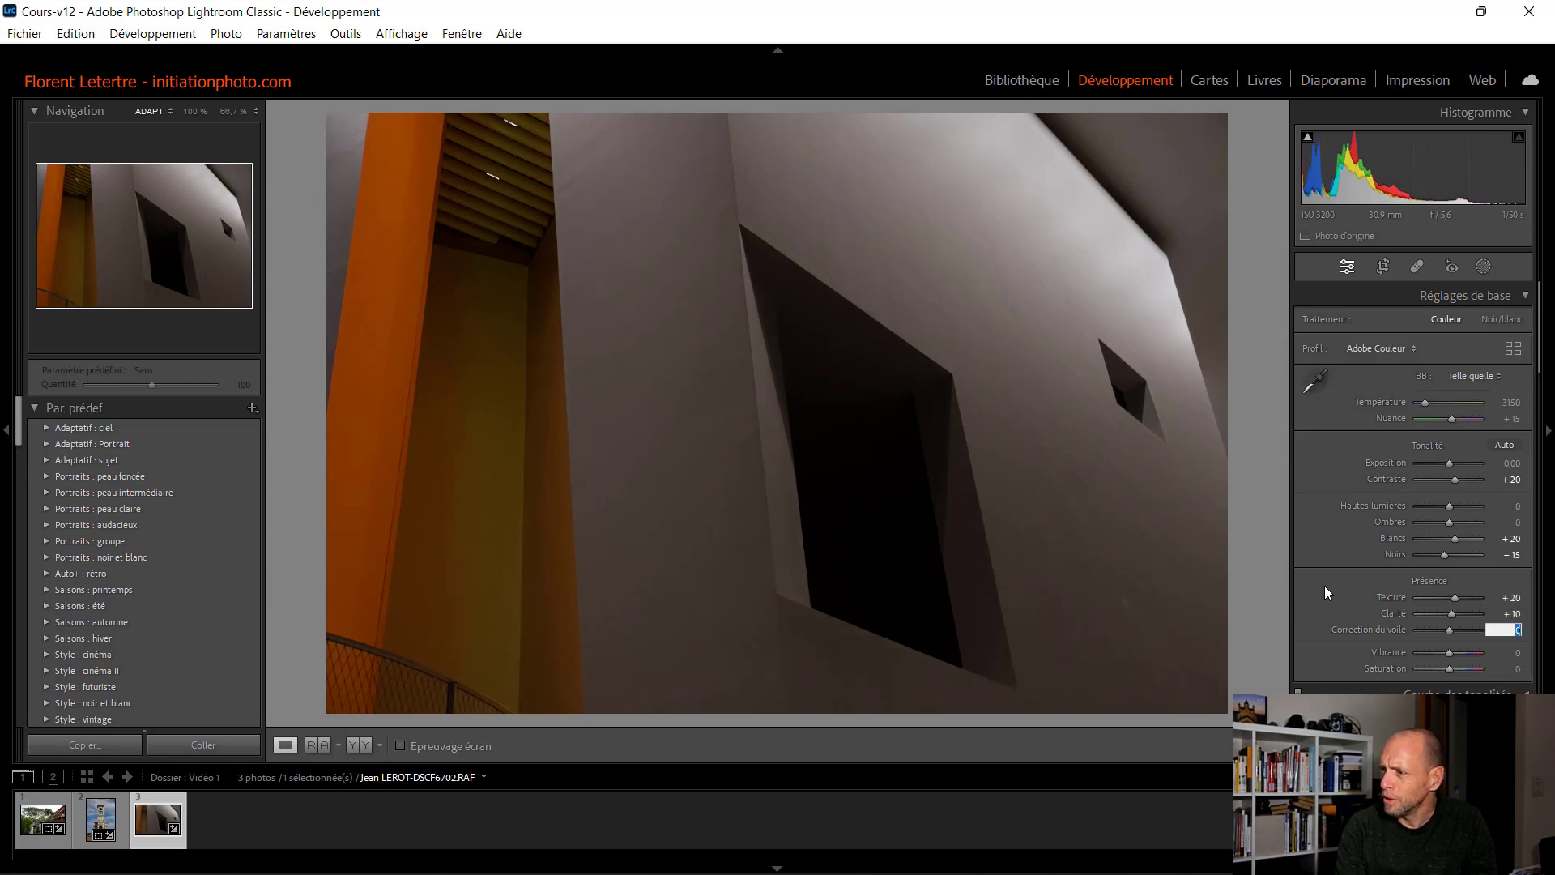
key(Tab)
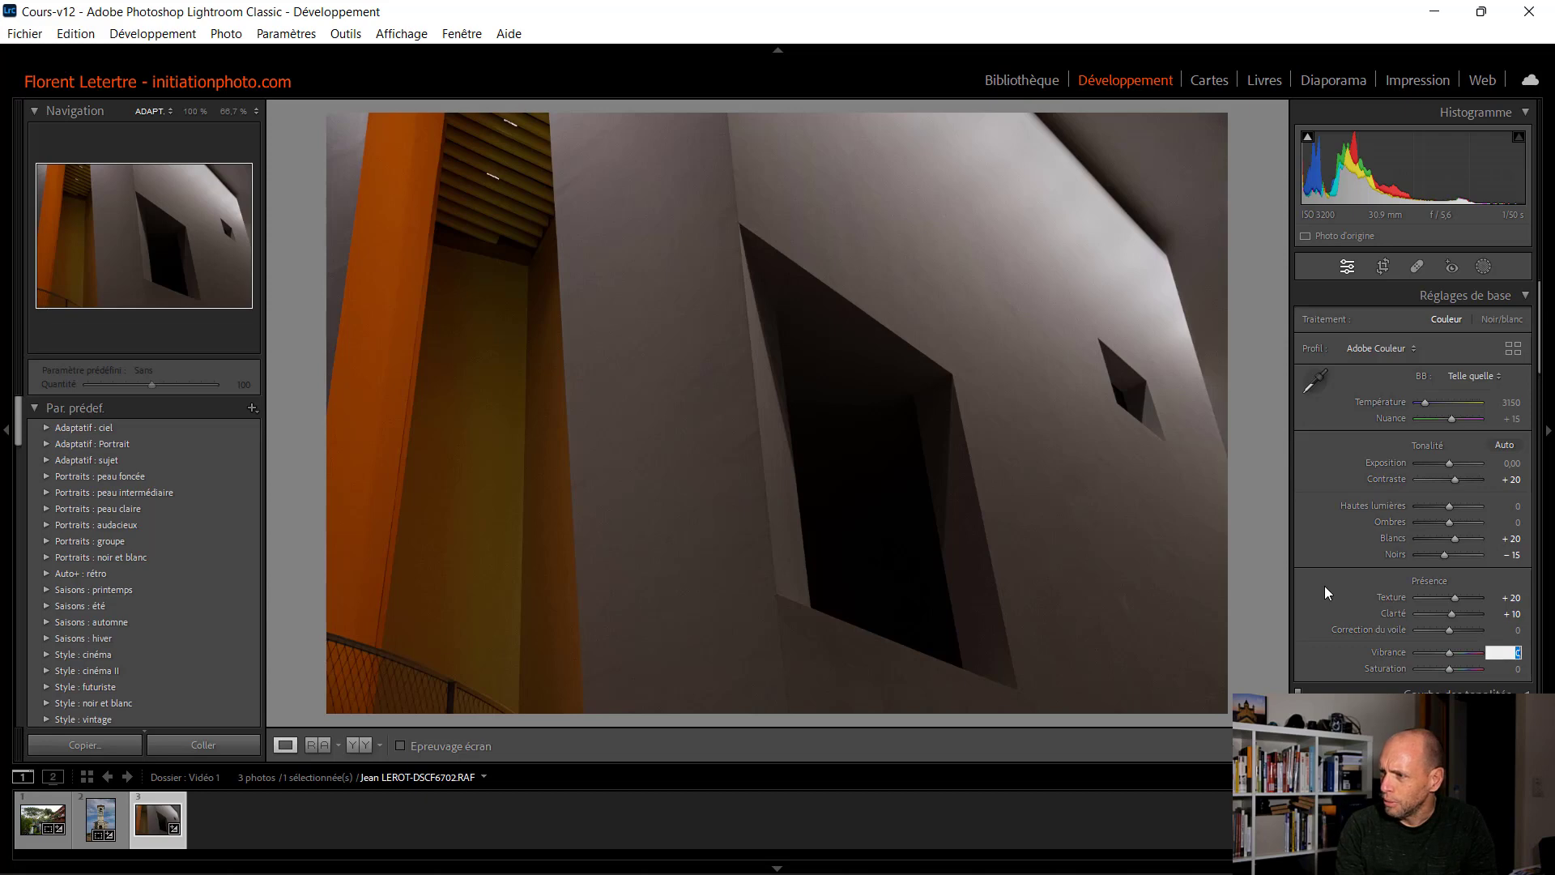
text(20)
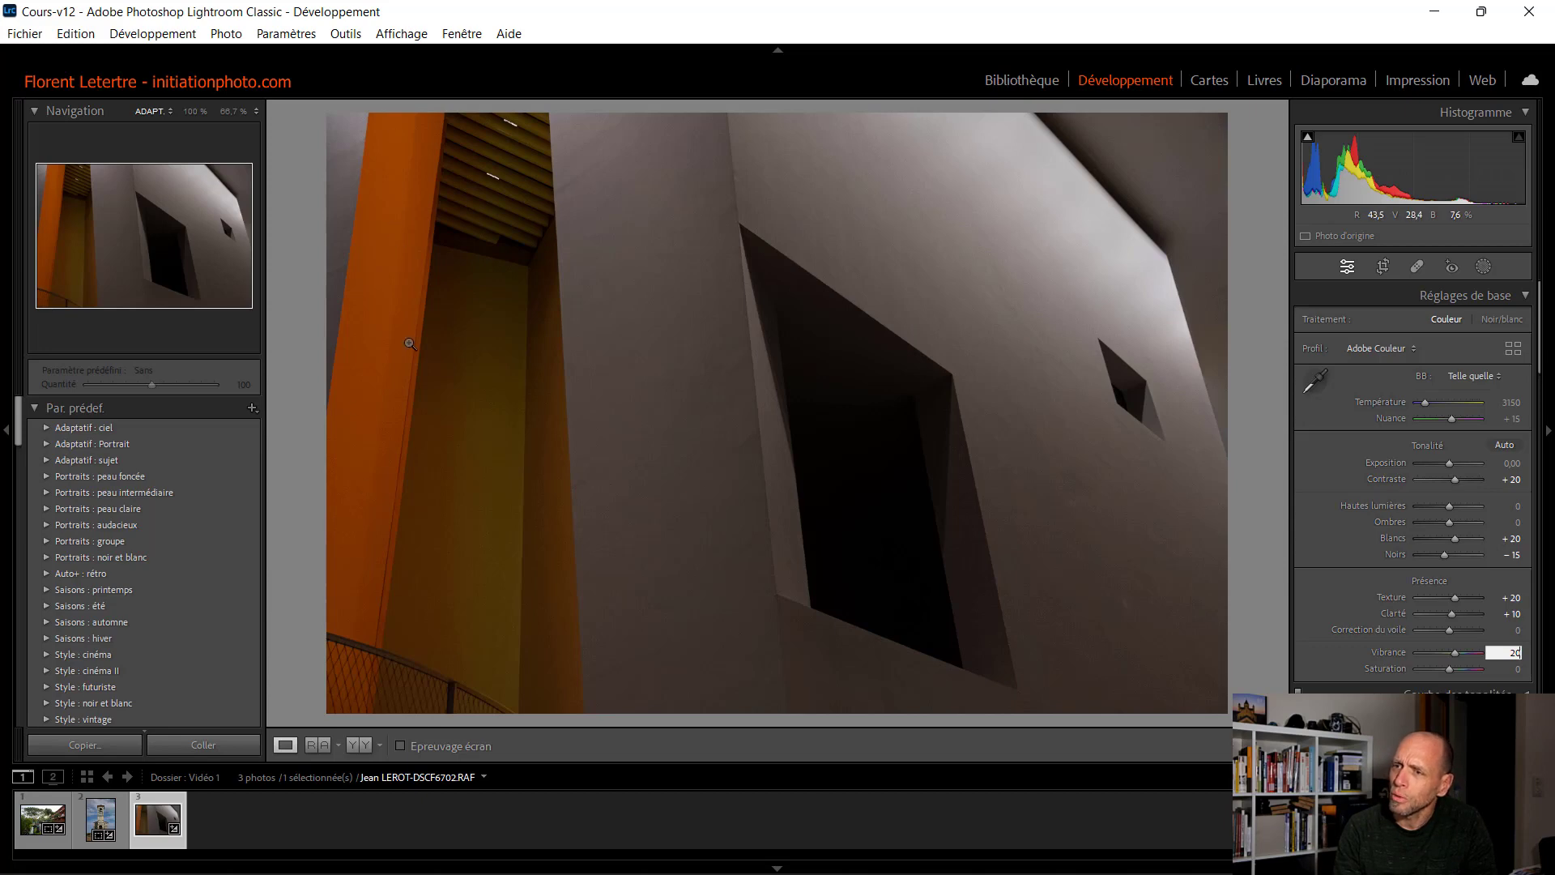
Step: Try a Saturation value of 5 on the interior photo and return it to 0
click(1520, 671)
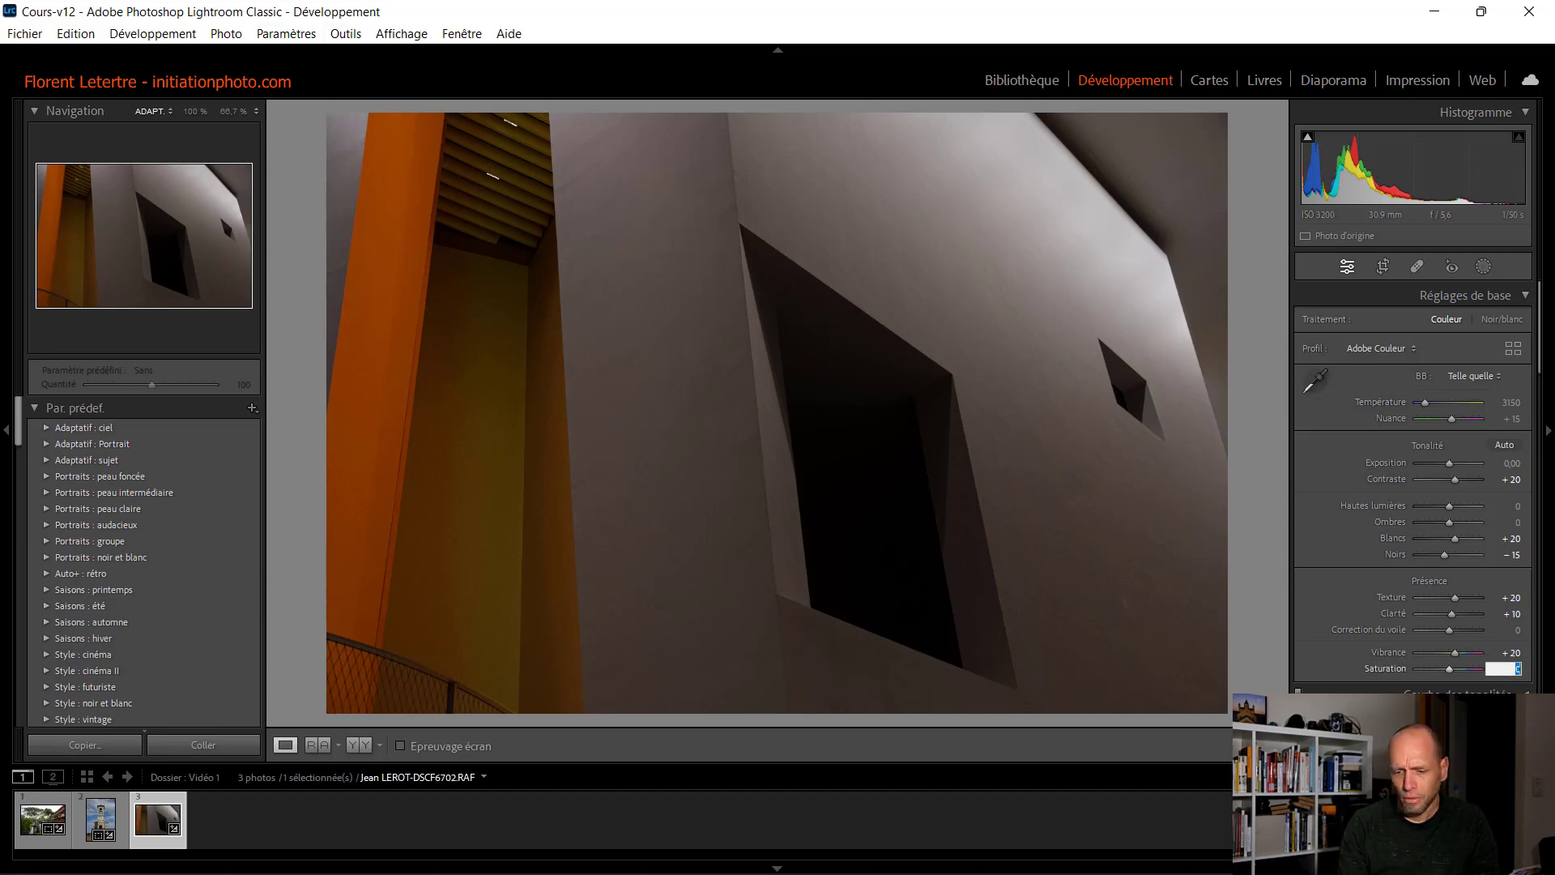
text(5)
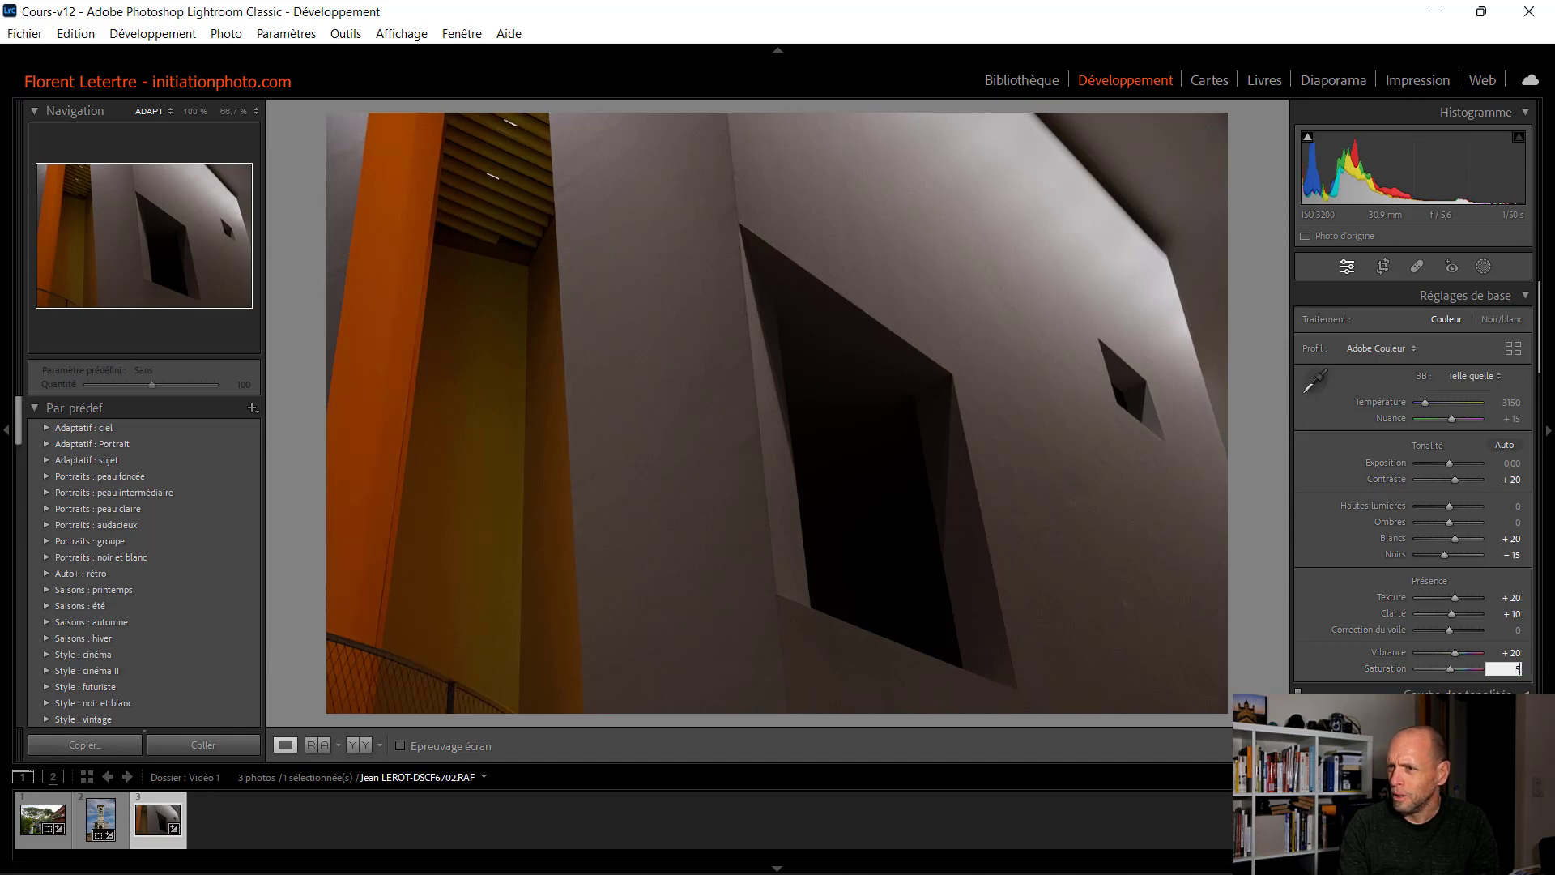
key(BackSpace)
text(0)
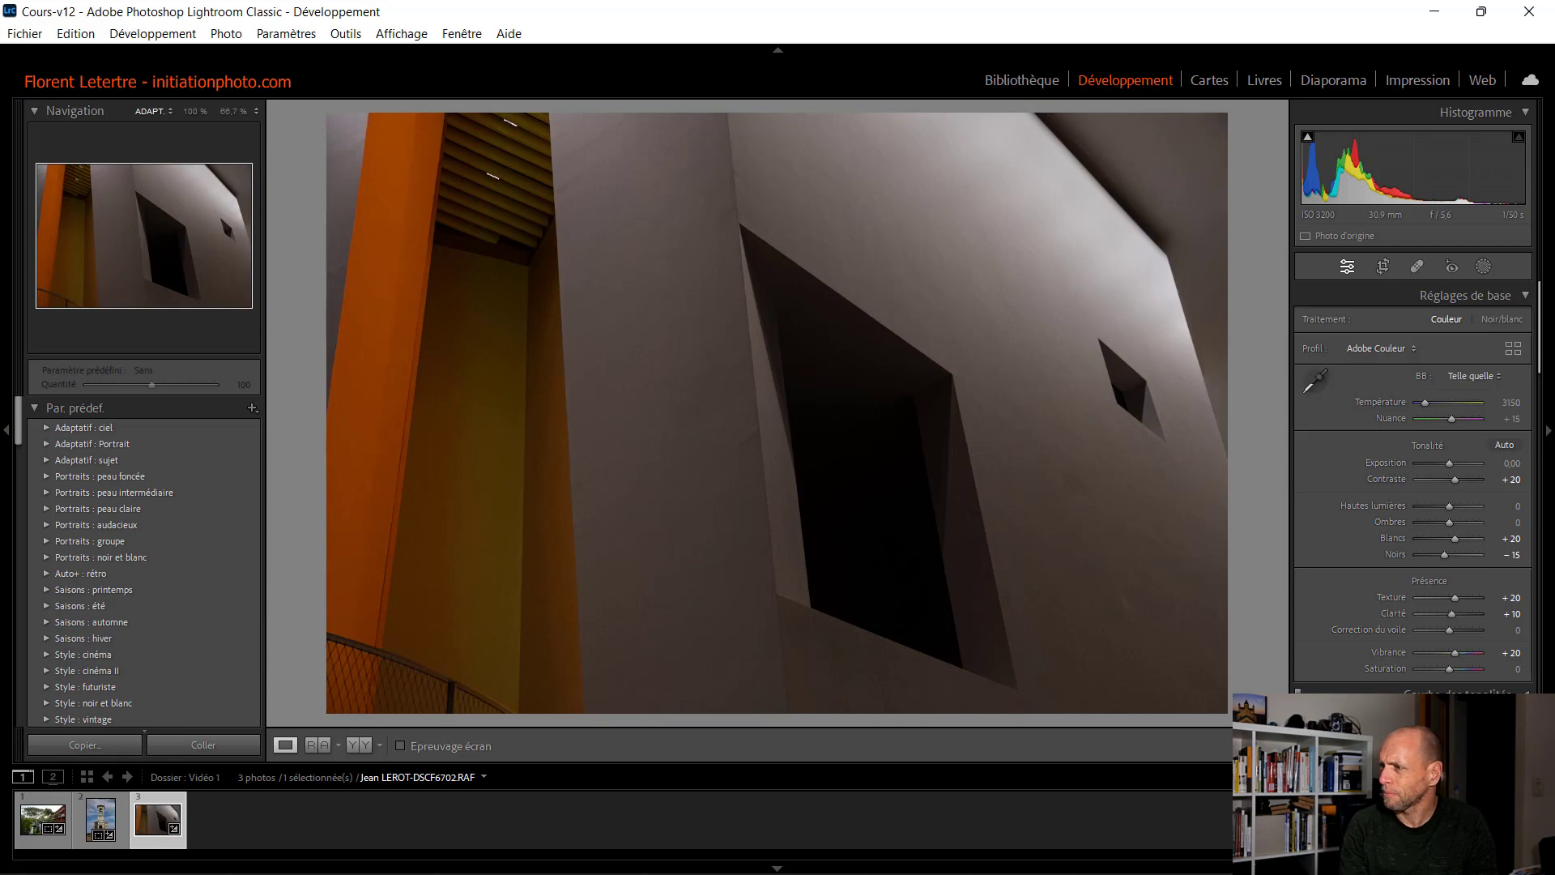
Step: Heal a short diagonal blemish on the lower grey wall below the small window opening of the interior photo
scroll(1450, 584, down, 3)
scroll(1446, 586, down, 5)
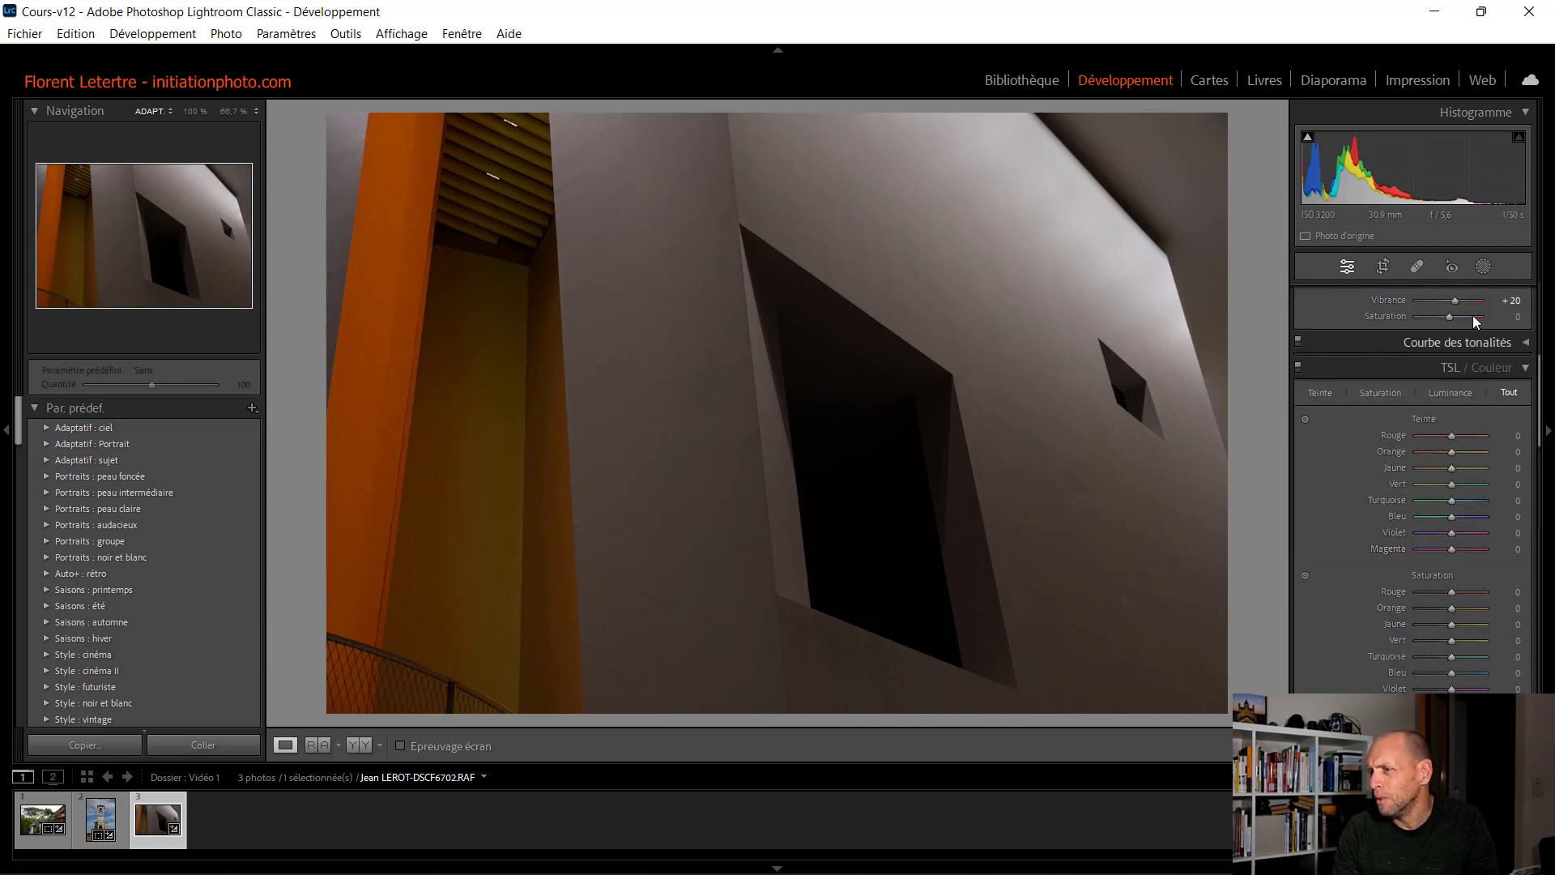
key(q)
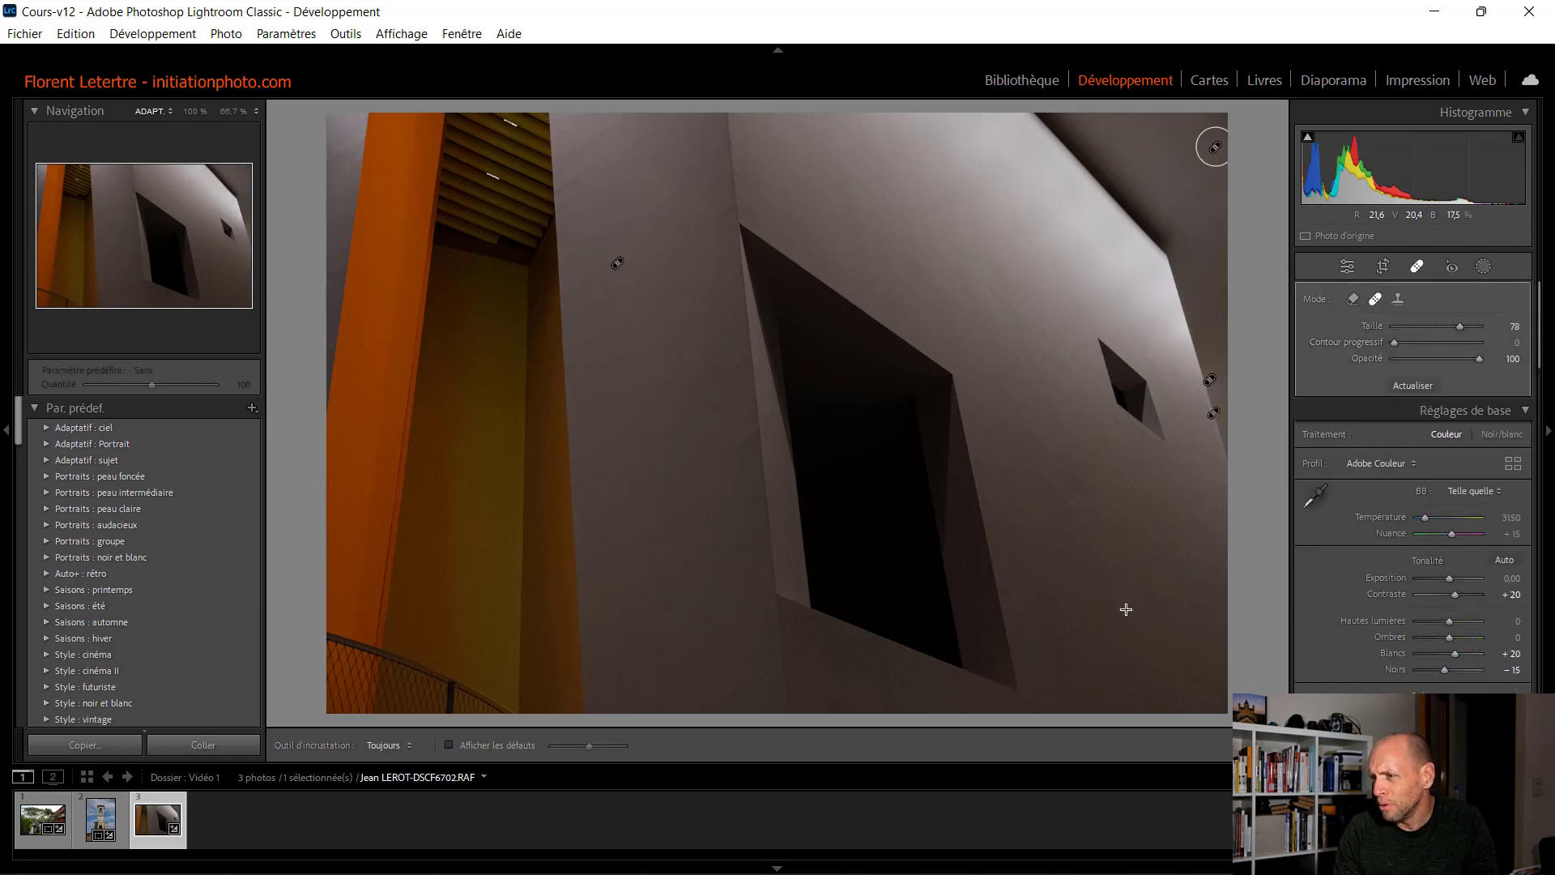
drag(1119, 606, 1134, 626)
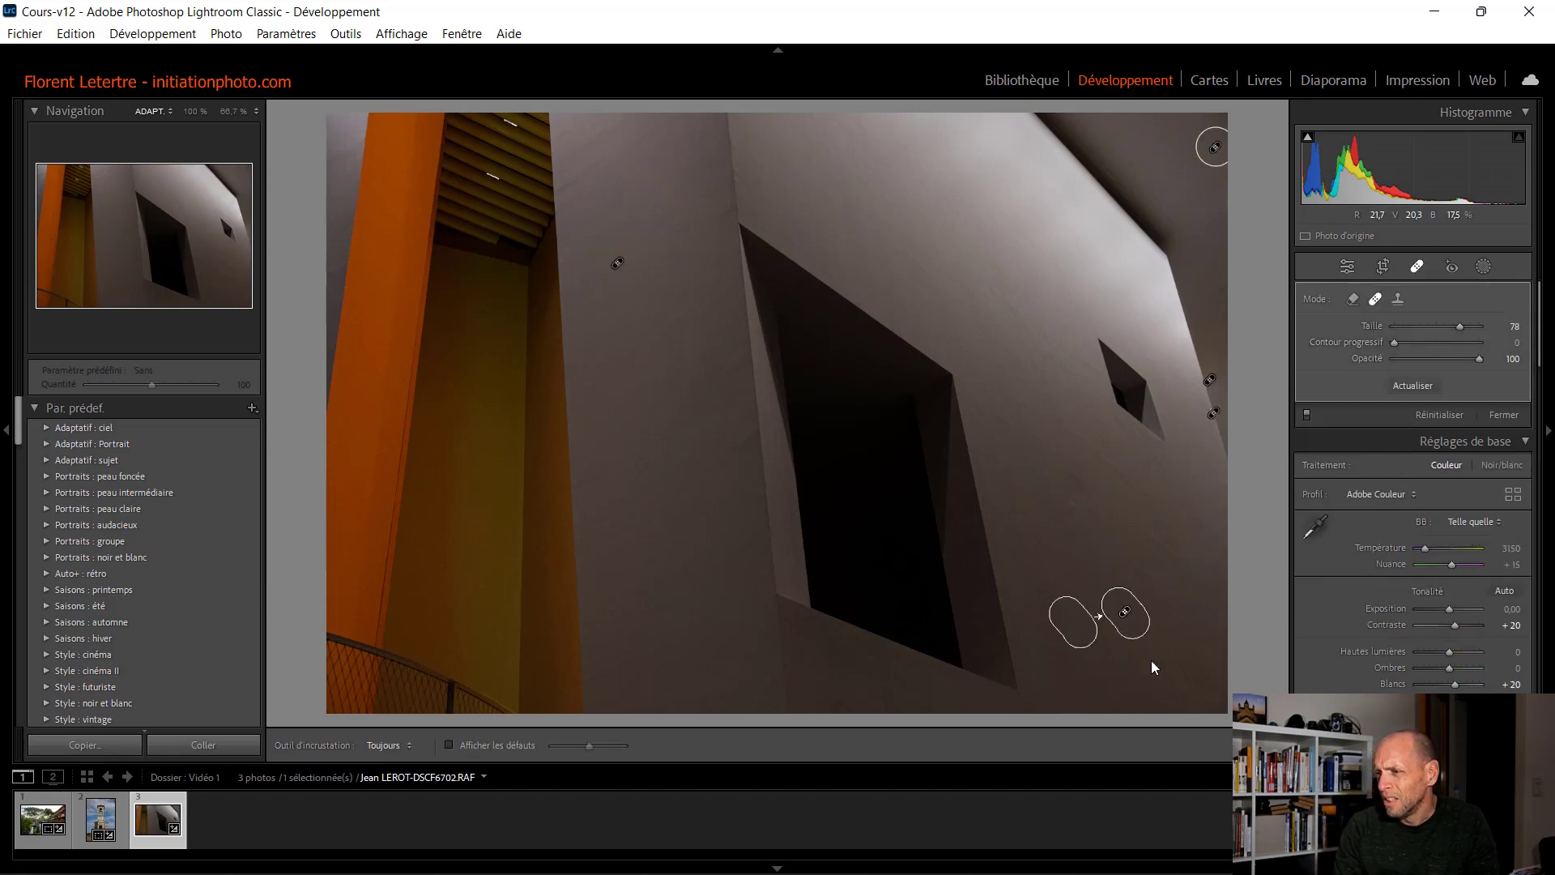
key(q)
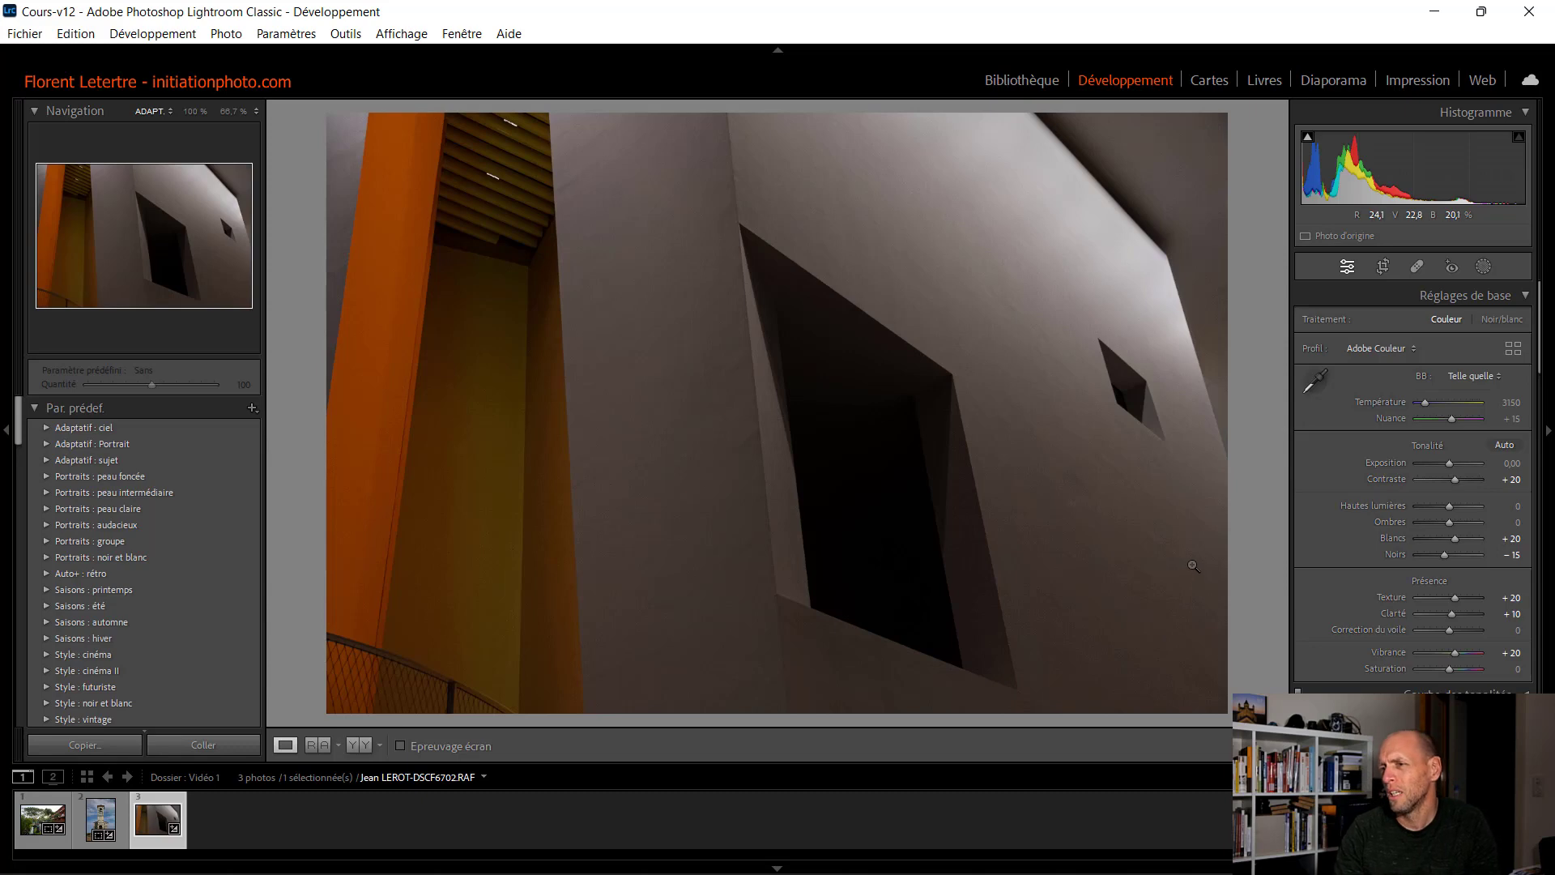
Step: Set the interior photo's sharpening (Netteté) to a Gain of 70 and a Masquage of 15
scroll(1389, 586, down, 5)
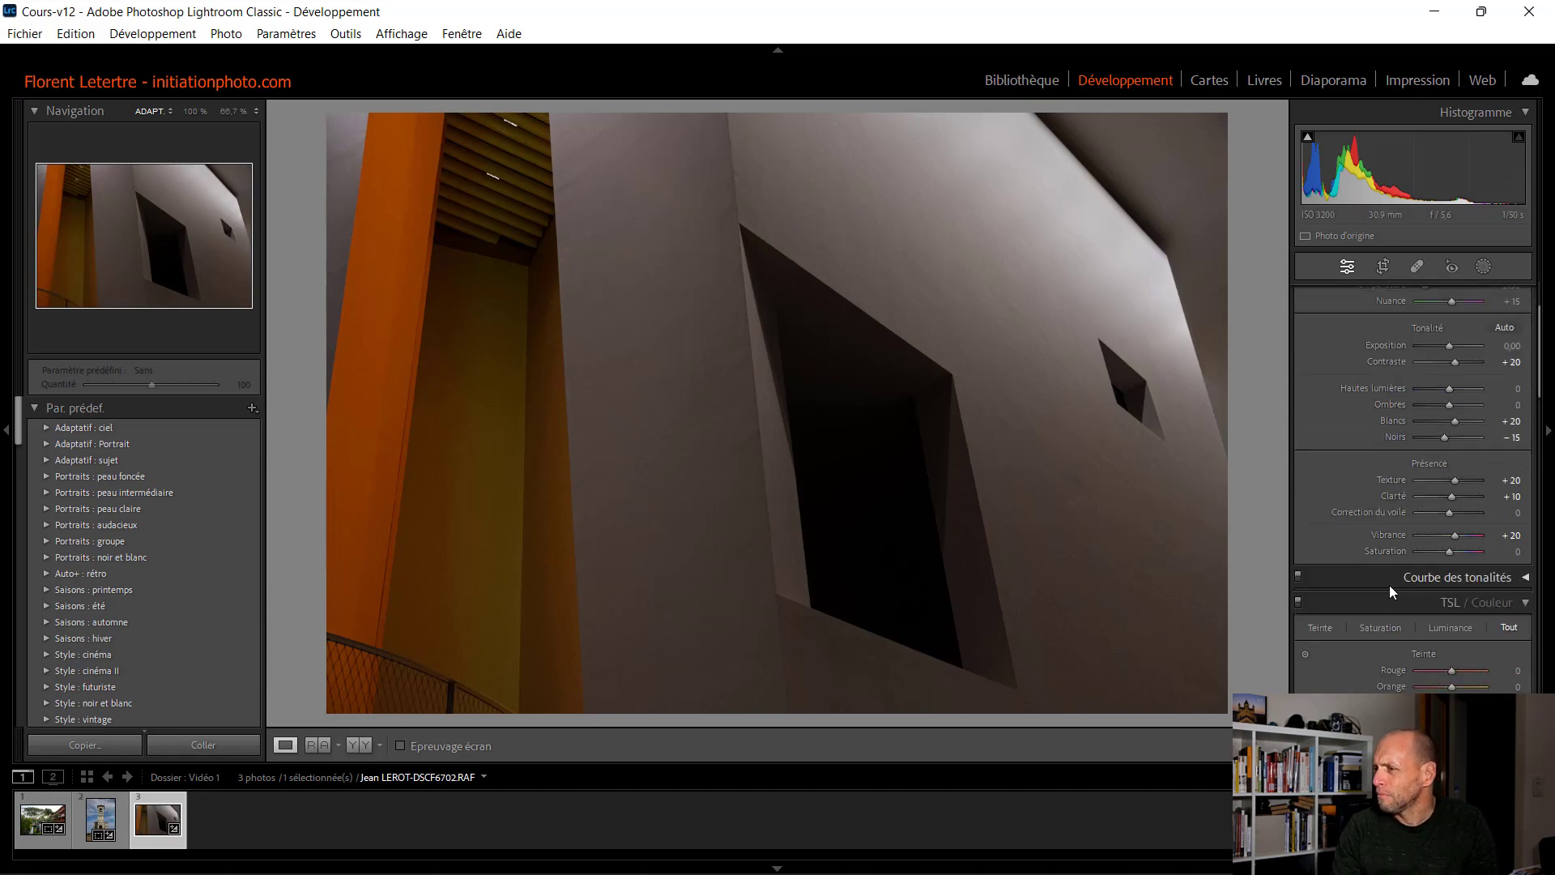
scroll(1389, 585, down, 3)
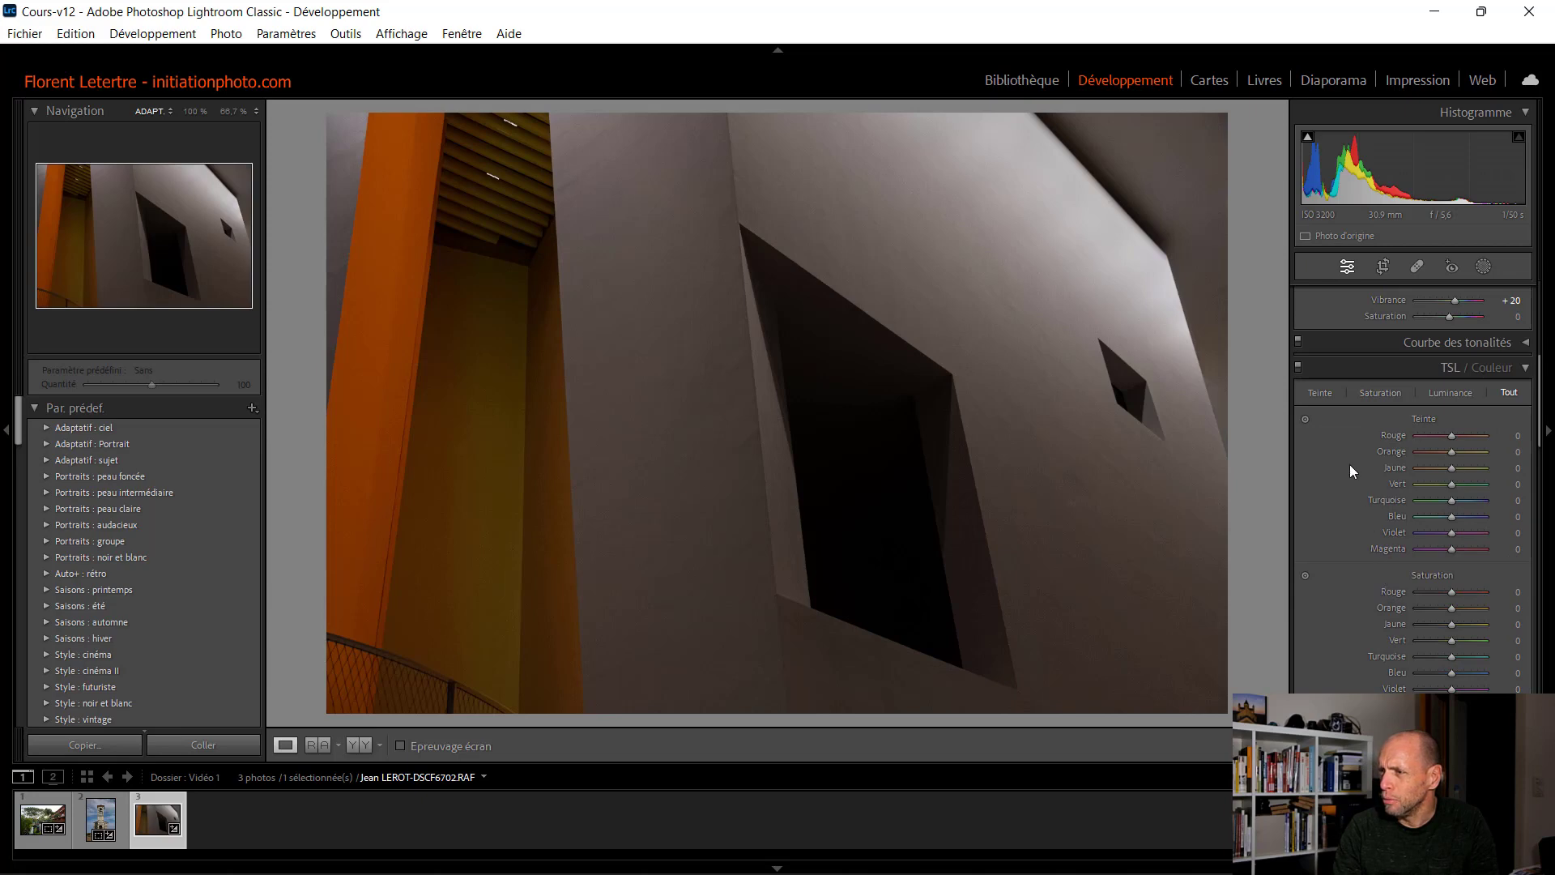
scroll(1351, 481, down, 6)
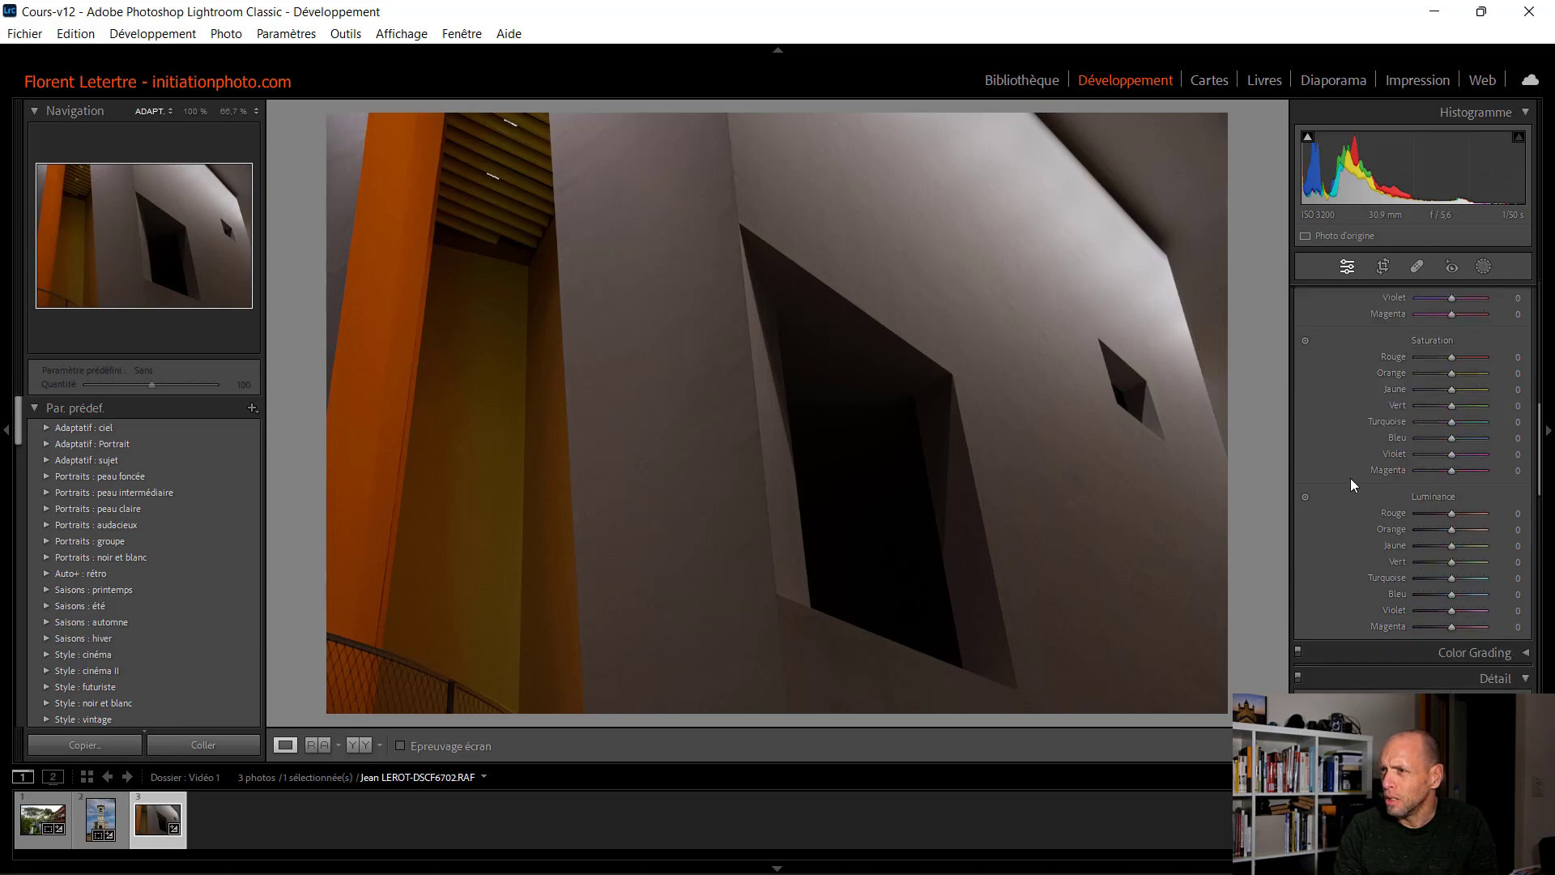
scroll(1351, 483, down, 3)
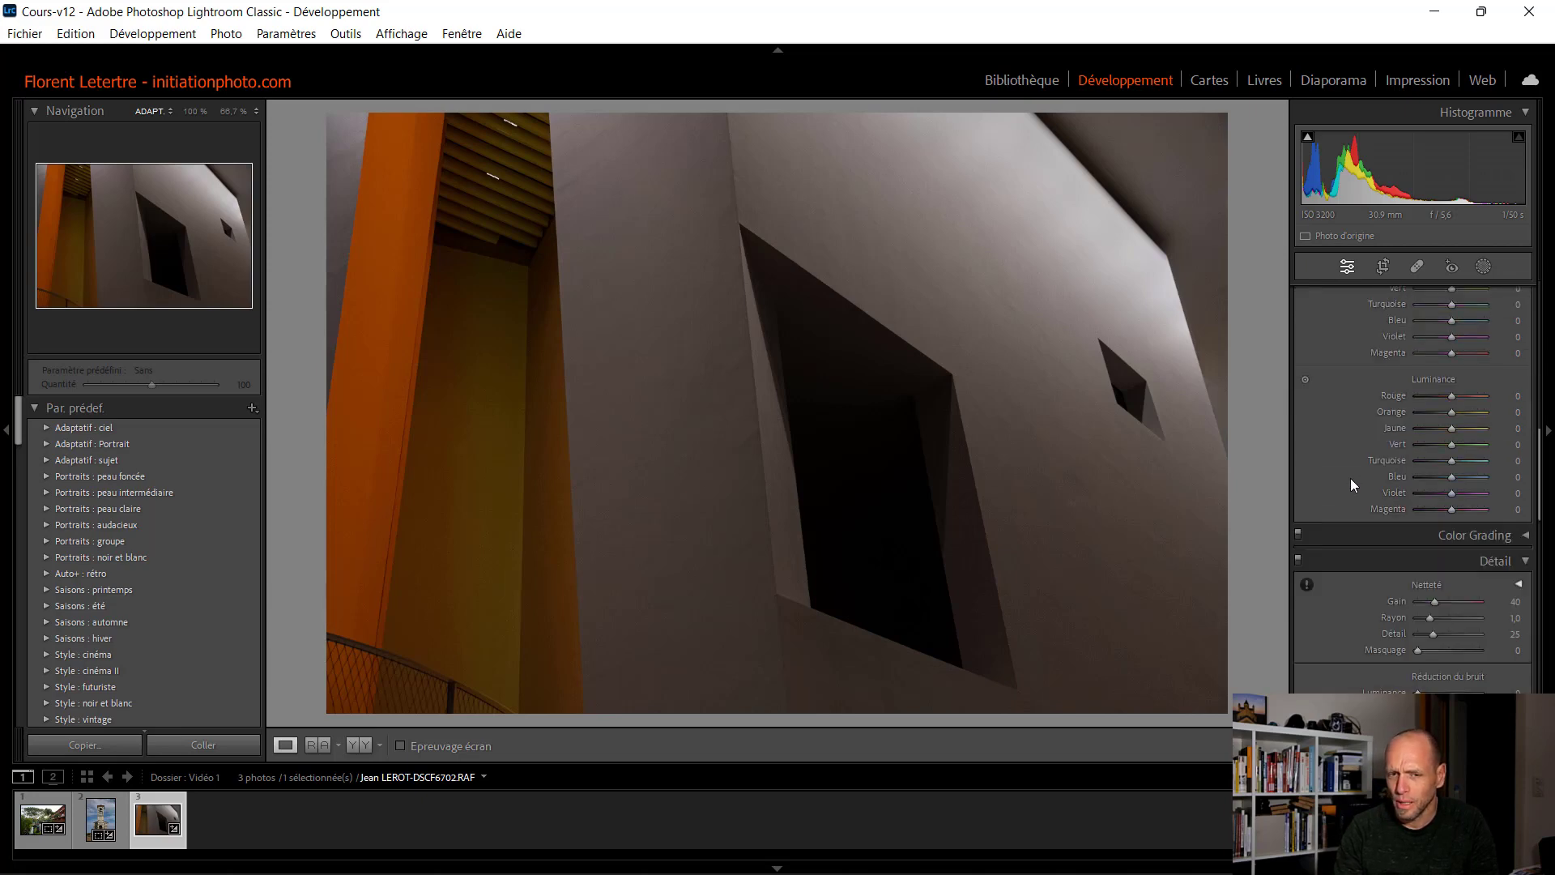
scroll(1336, 491, down, 3)
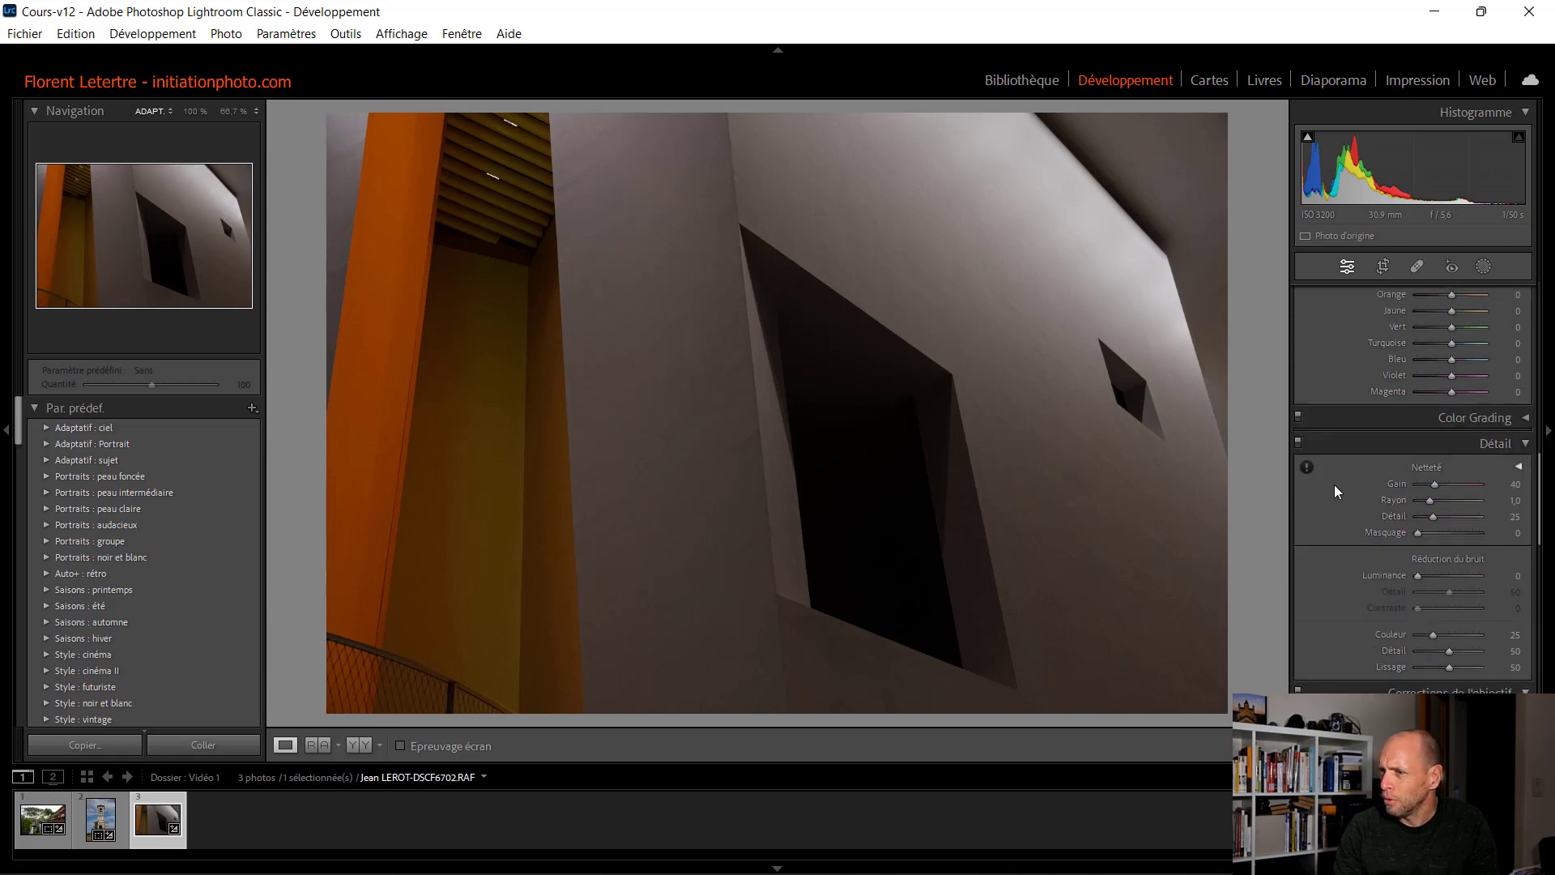
scroll(1334, 491, down, 3)
scroll(1335, 486, down, 12)
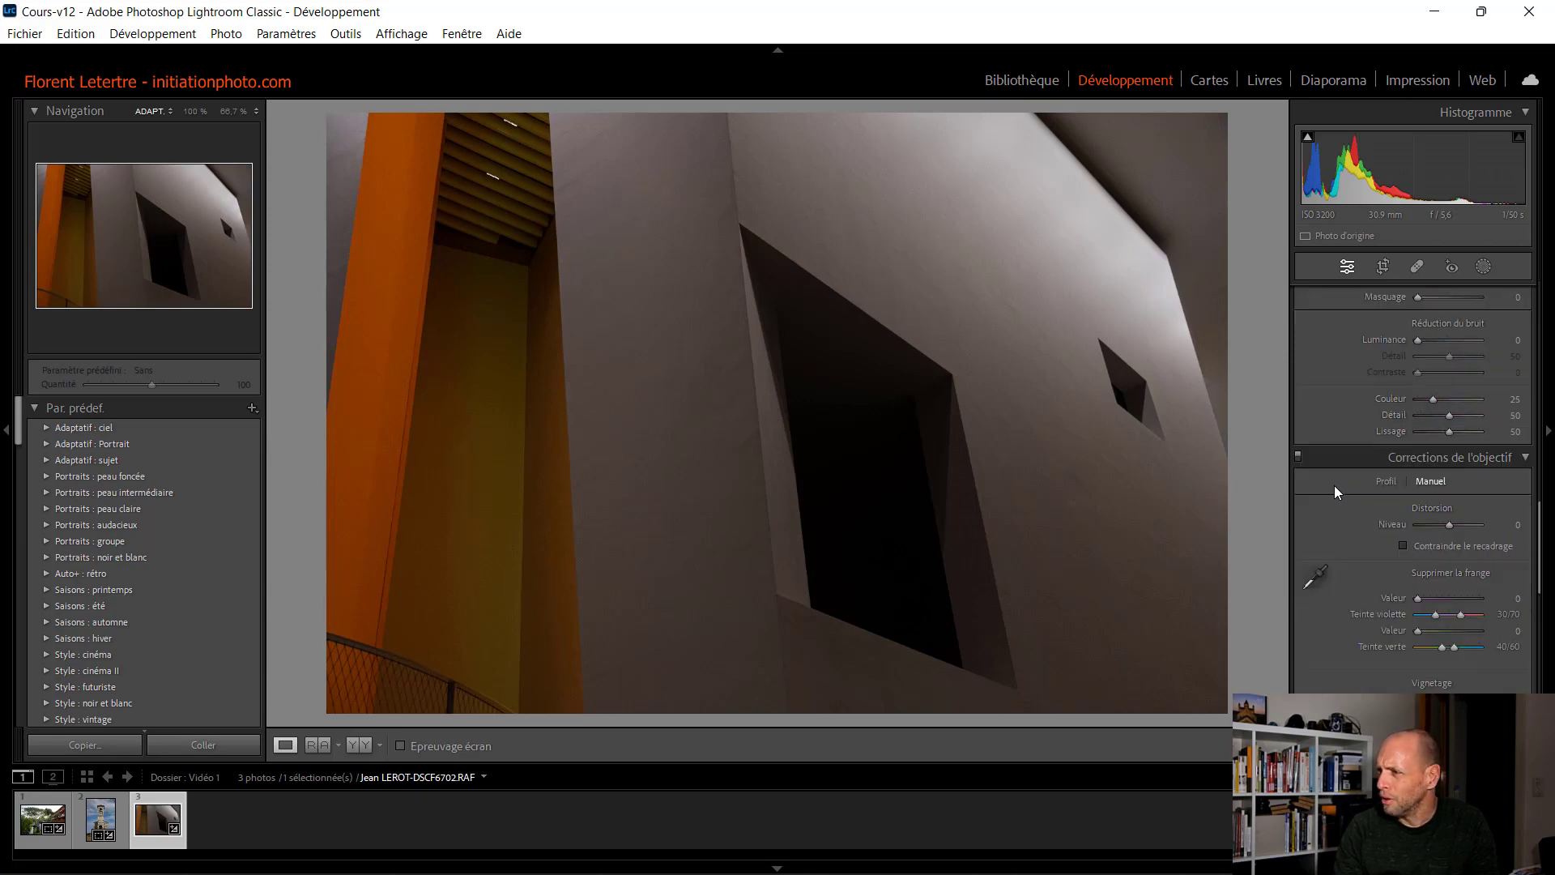
scroll(1334, 485, up, 10)
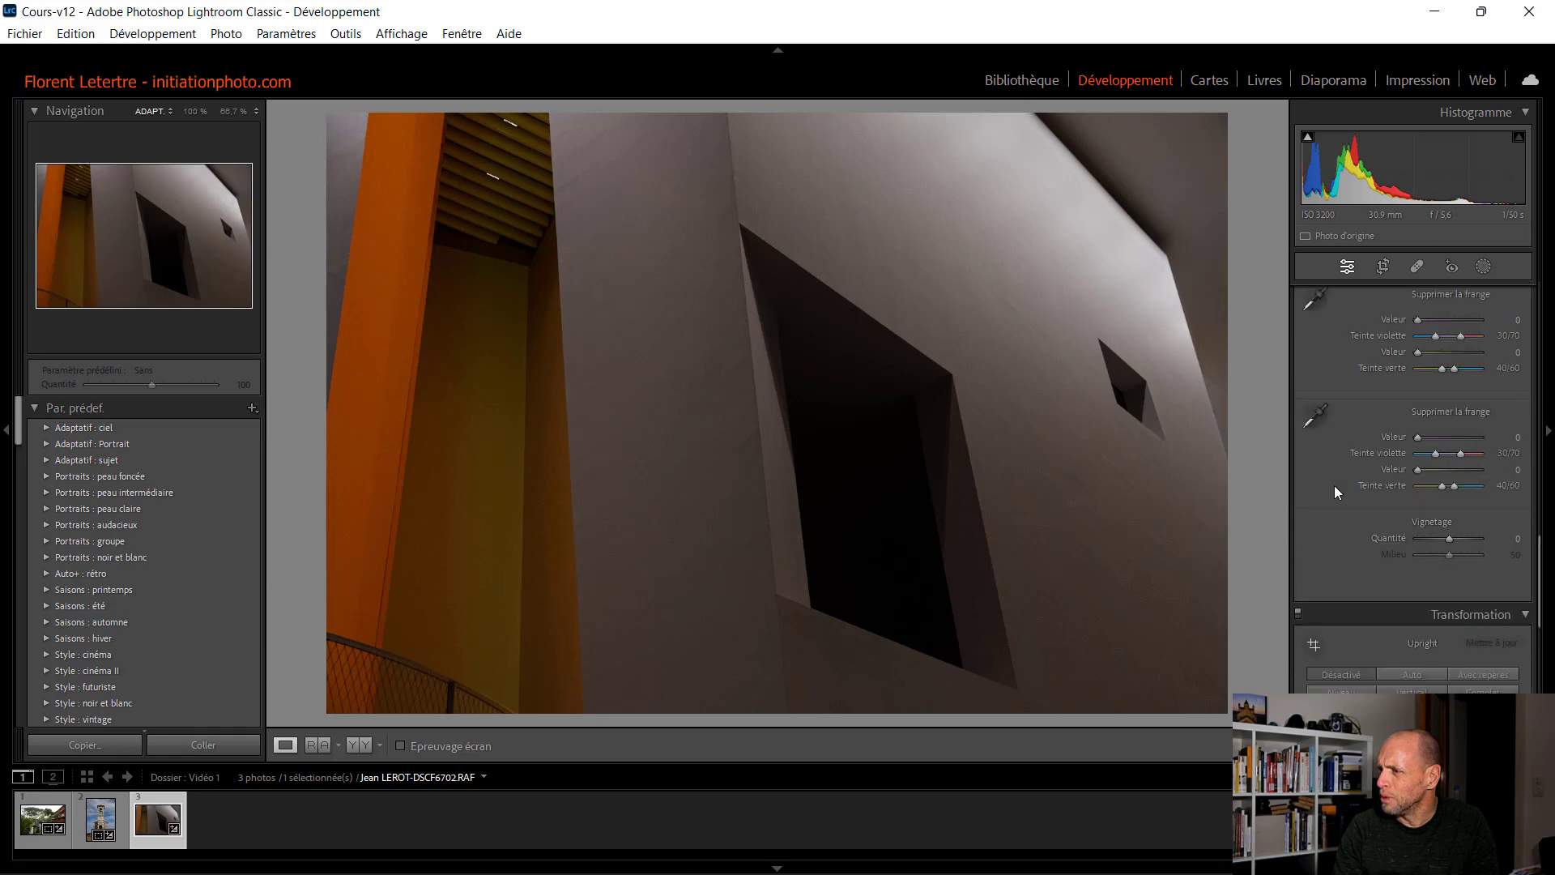
scroll(1450, 498, up, 3)
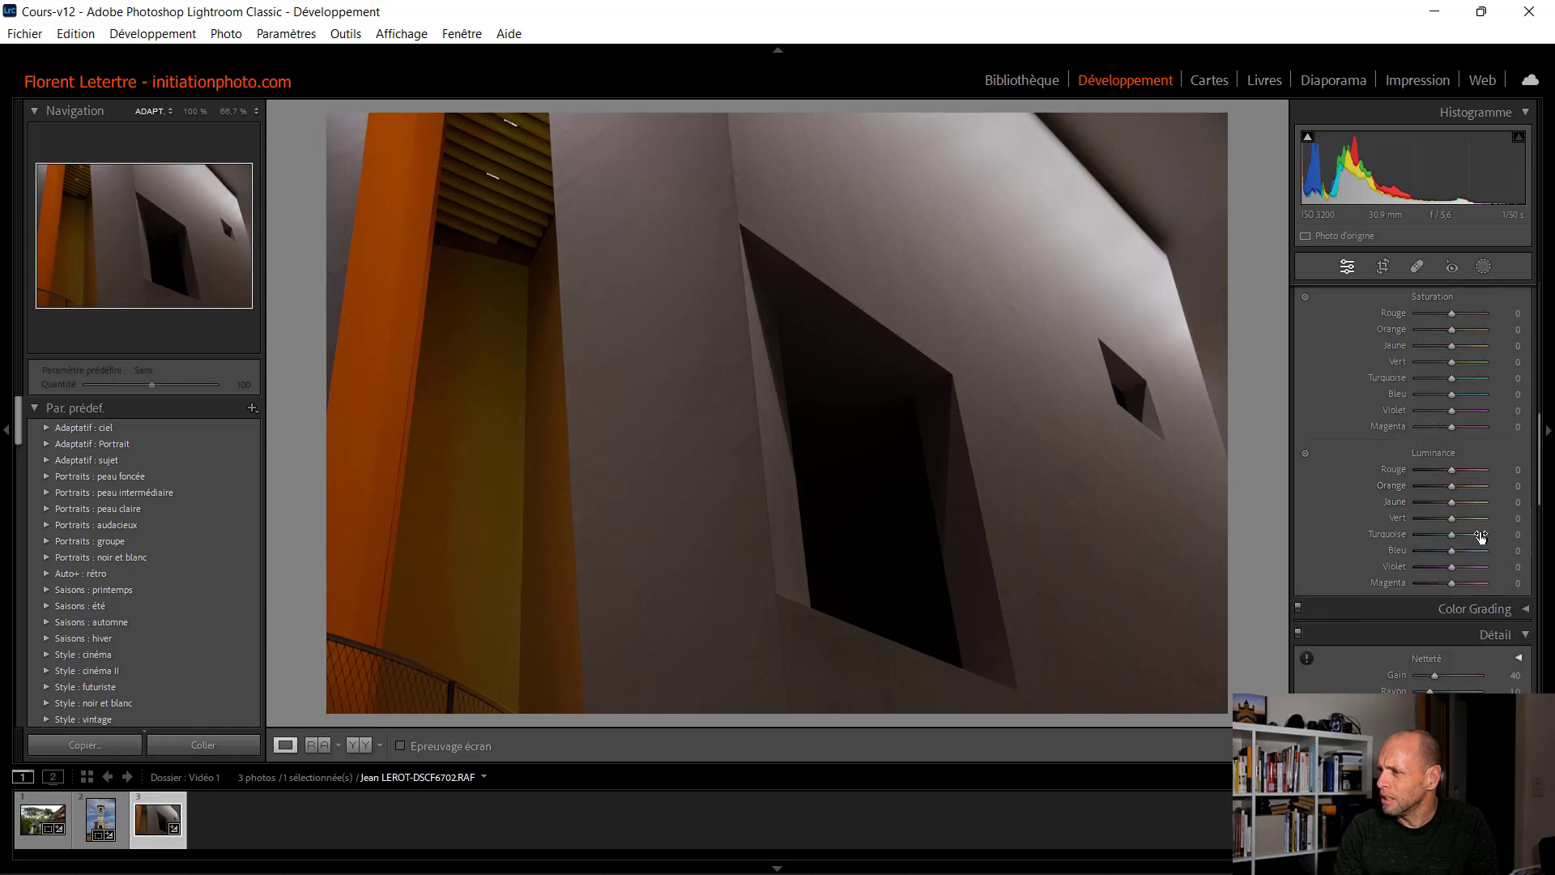
scroll(1490, 559, down, 3)
click(1512, 559)
text(70)
key(Tab)
key(Tab)
key(Tab)
text(15)
key(Tab)
Step: Set the interior photo's noise reduction to 20 for Luminance and its Détail and Contraste, and 20 for the colour Détail and Lissage
text(20)
key(Tab)
text(20)
key(Tab)
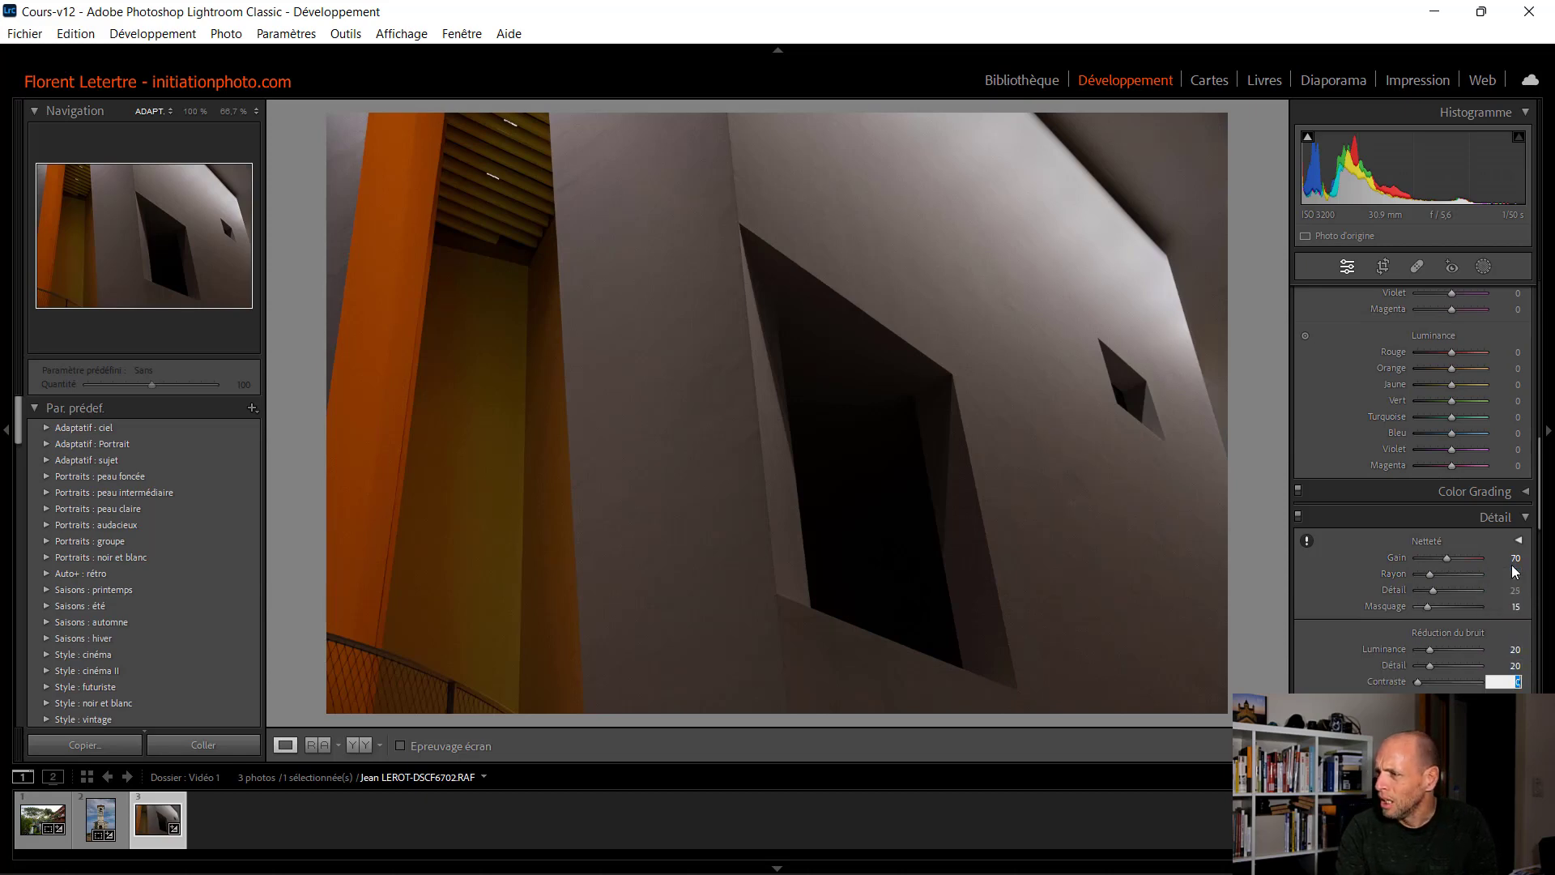
text(20)
key(Tab)
scroll(1514, 572, down, 3)
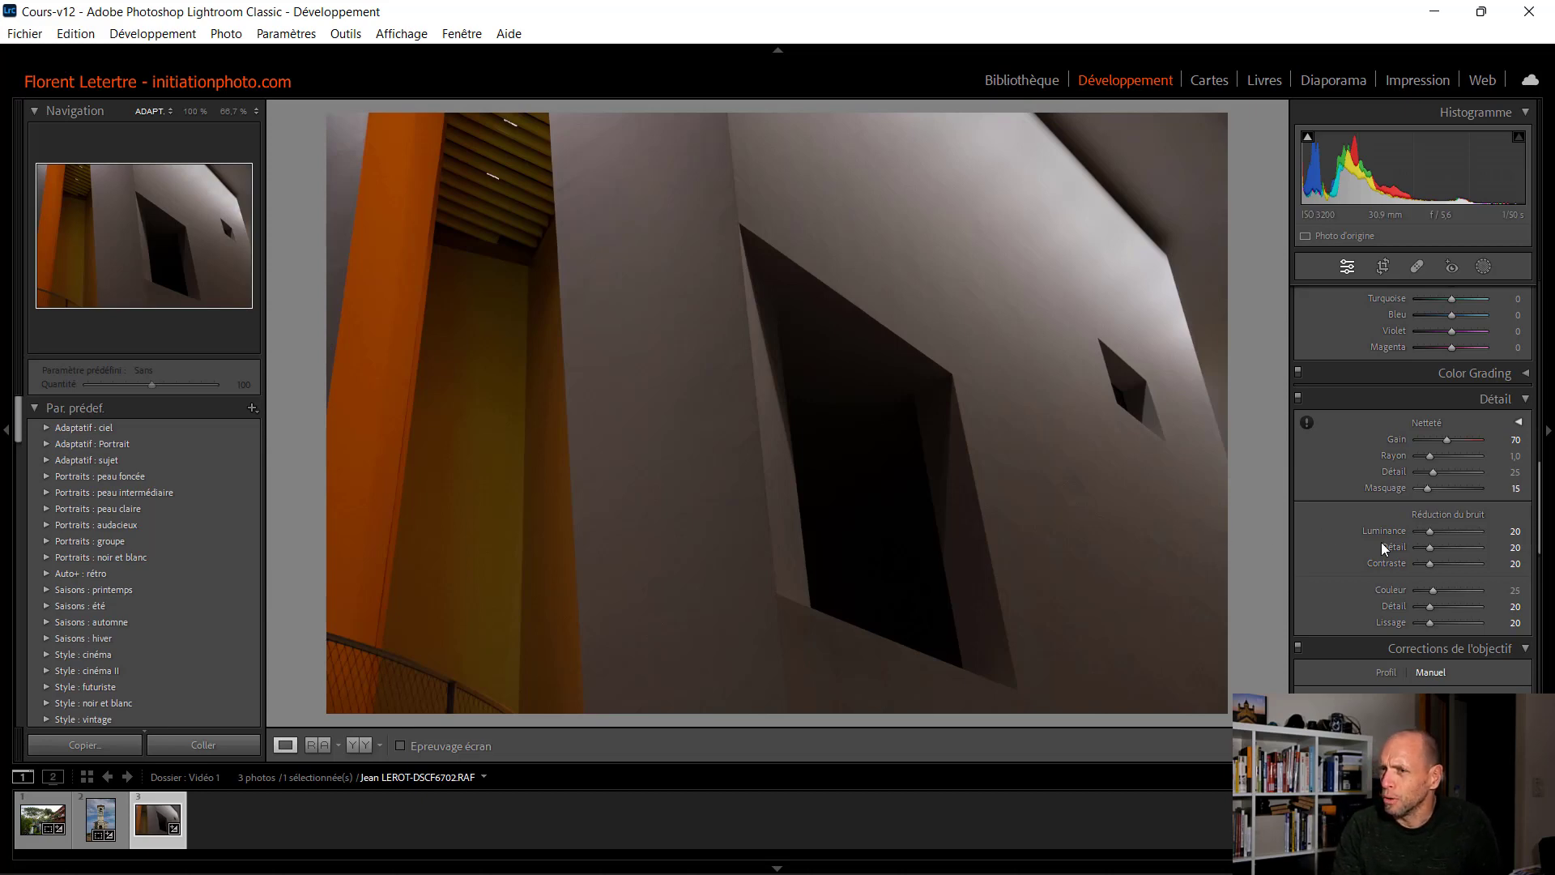
Step: Compare the interior photo side by side before and after the adjustments
click(362, 750)
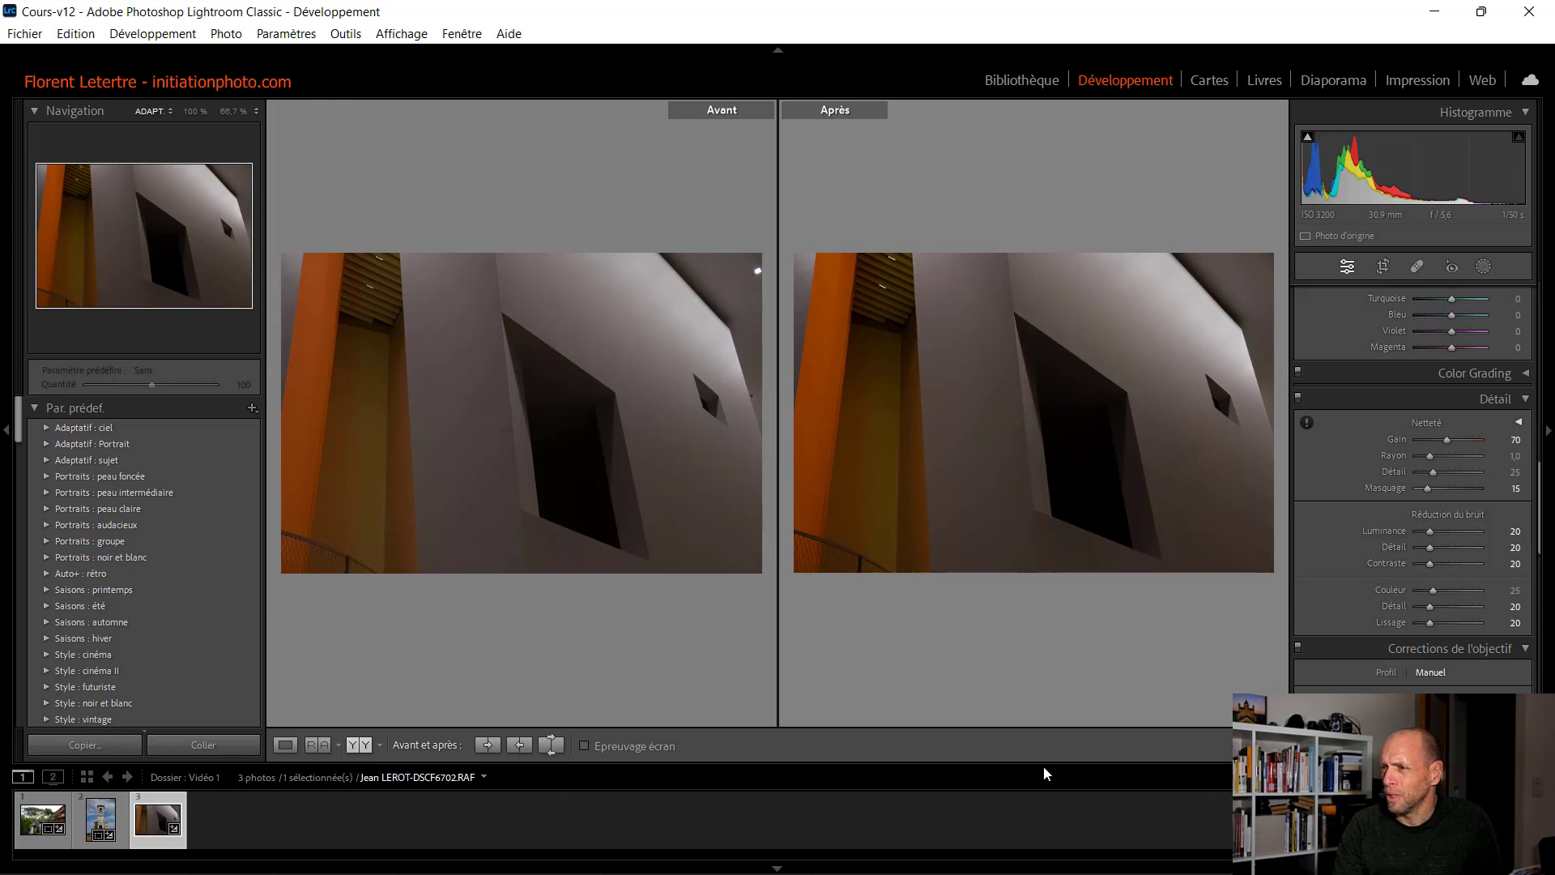